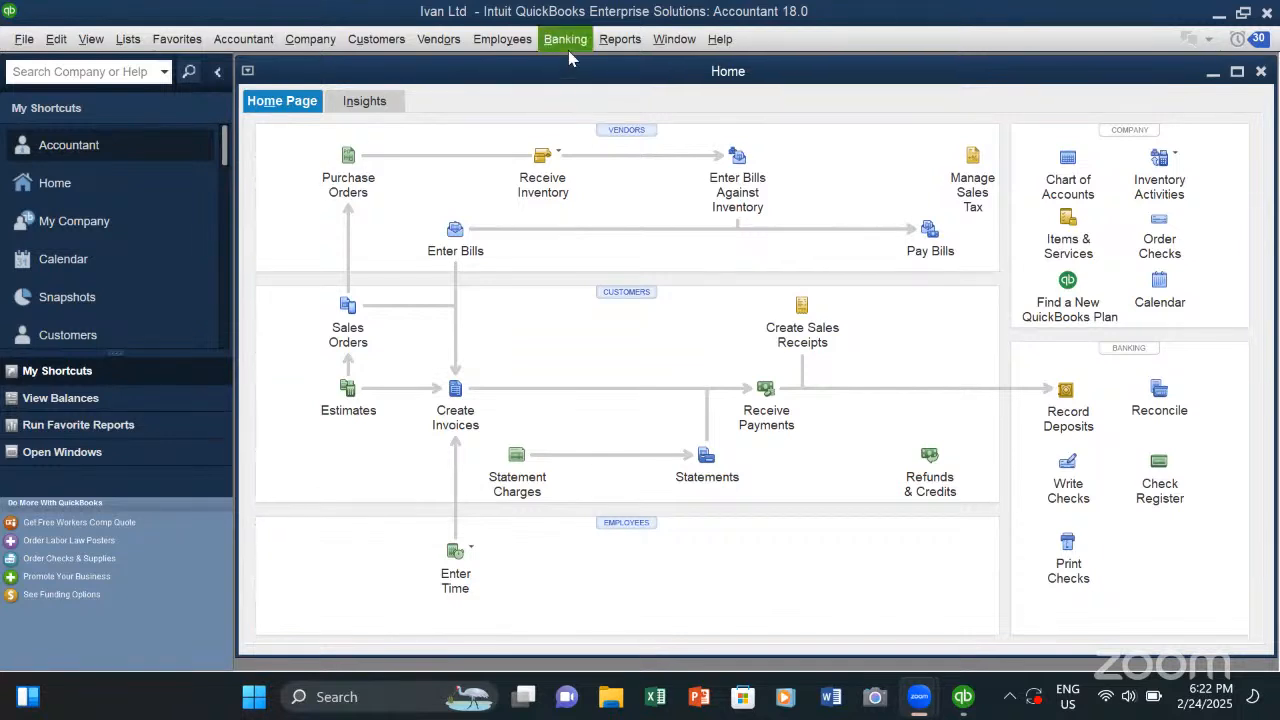
- Open the standard Balance Sheet report from the company and financial reports
{"action": "left_click", "coordinate": [621, 42]}
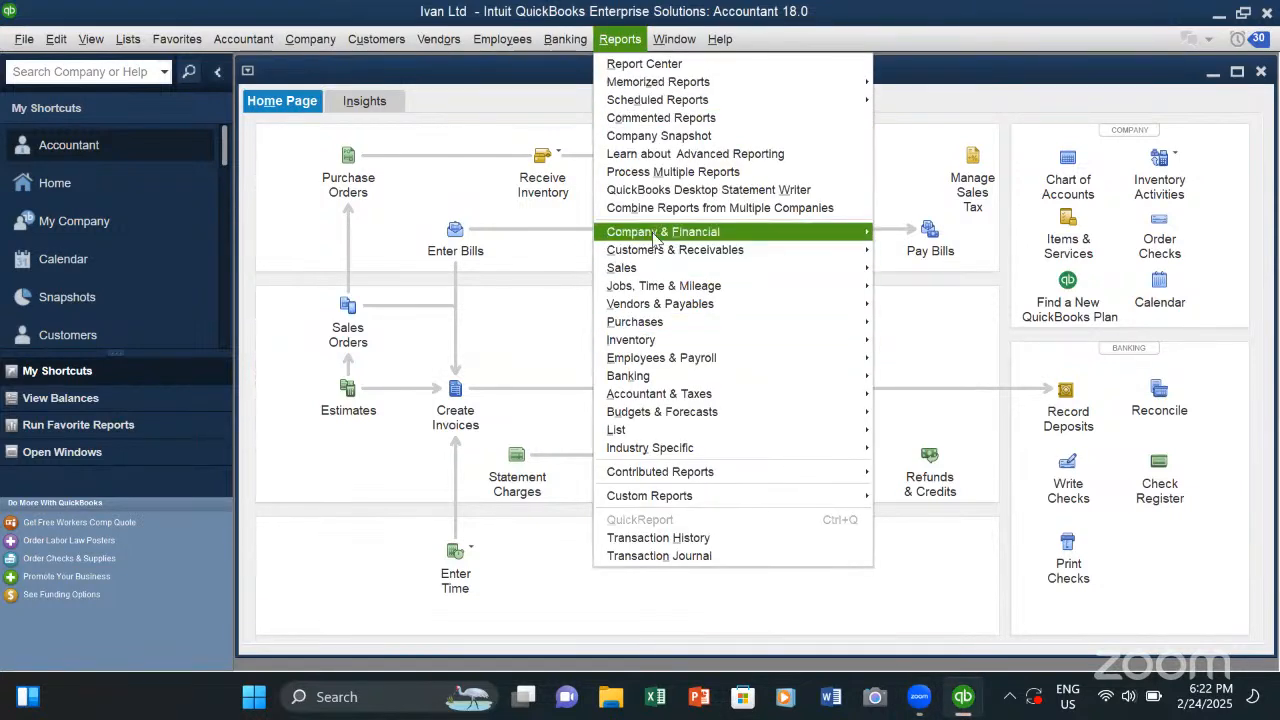
{"action": "left_click", "coordinate": [662, 238]}
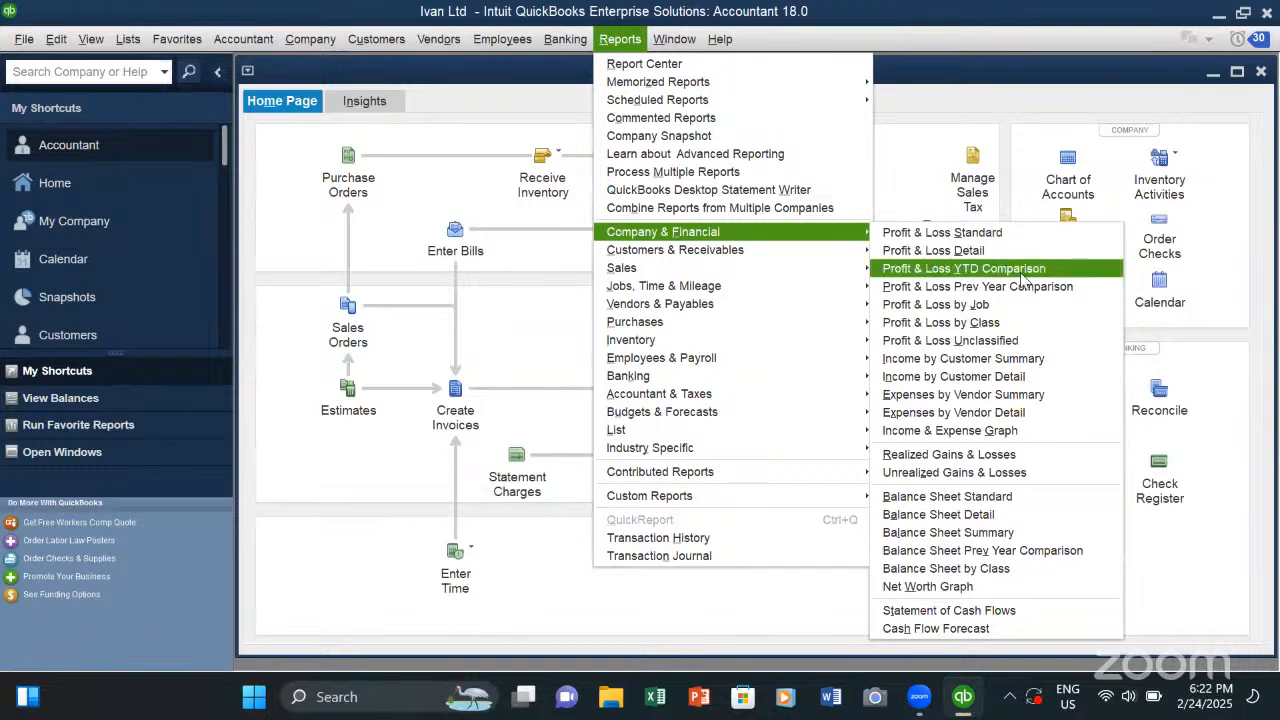
{"action": "left_click", "coordinate": [943, 500]}
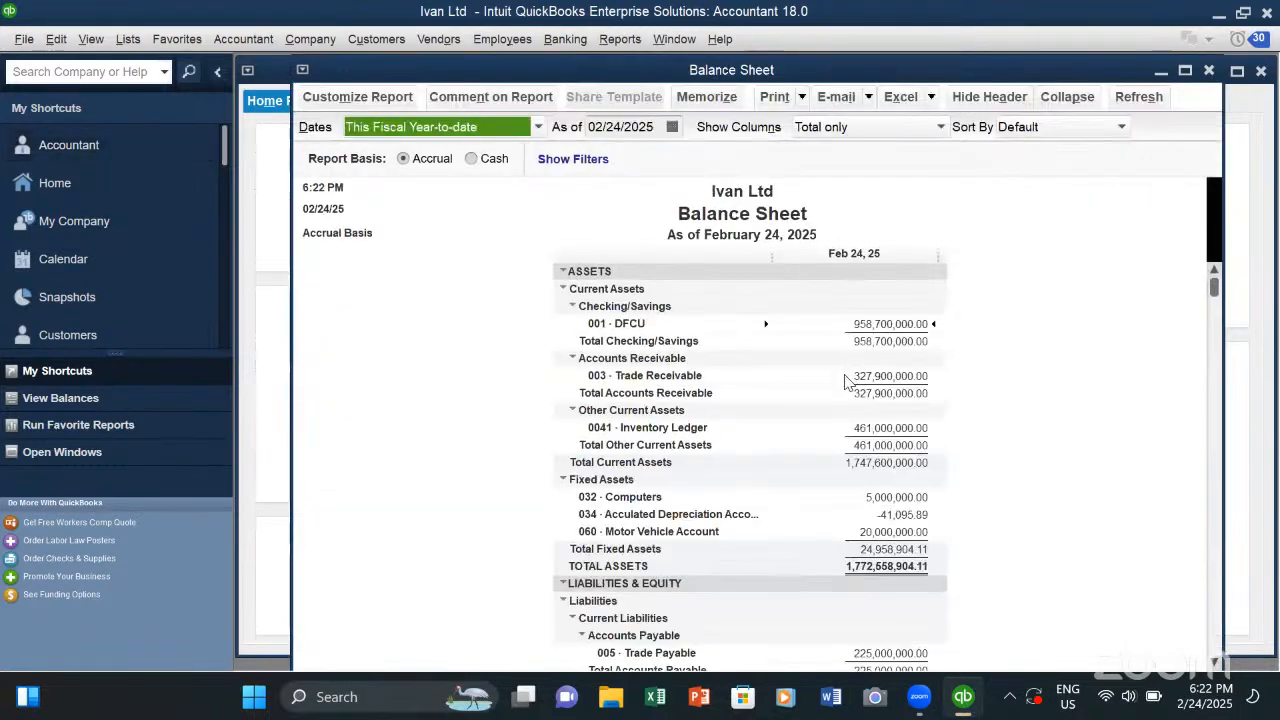
- Inspect the transactions behind the accumulated depreciation balance on the Balance Sheet, and close the detail report
{"action": "scroll", "coordinate": [858, 390], "scroll_direction": "down", "scroll_amount": 2}
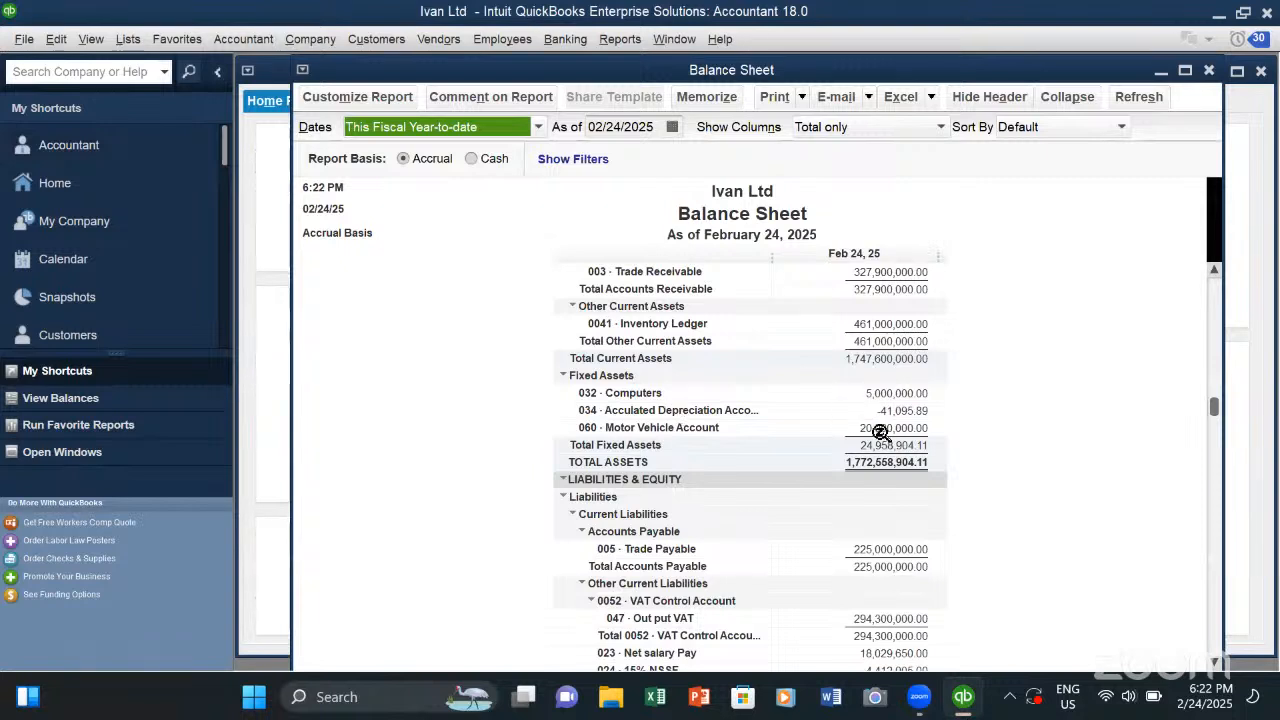
{"action": "left_click", "coordinate": [904, 410]}
{"action": "double_click", "coordinate": [904, 410]}
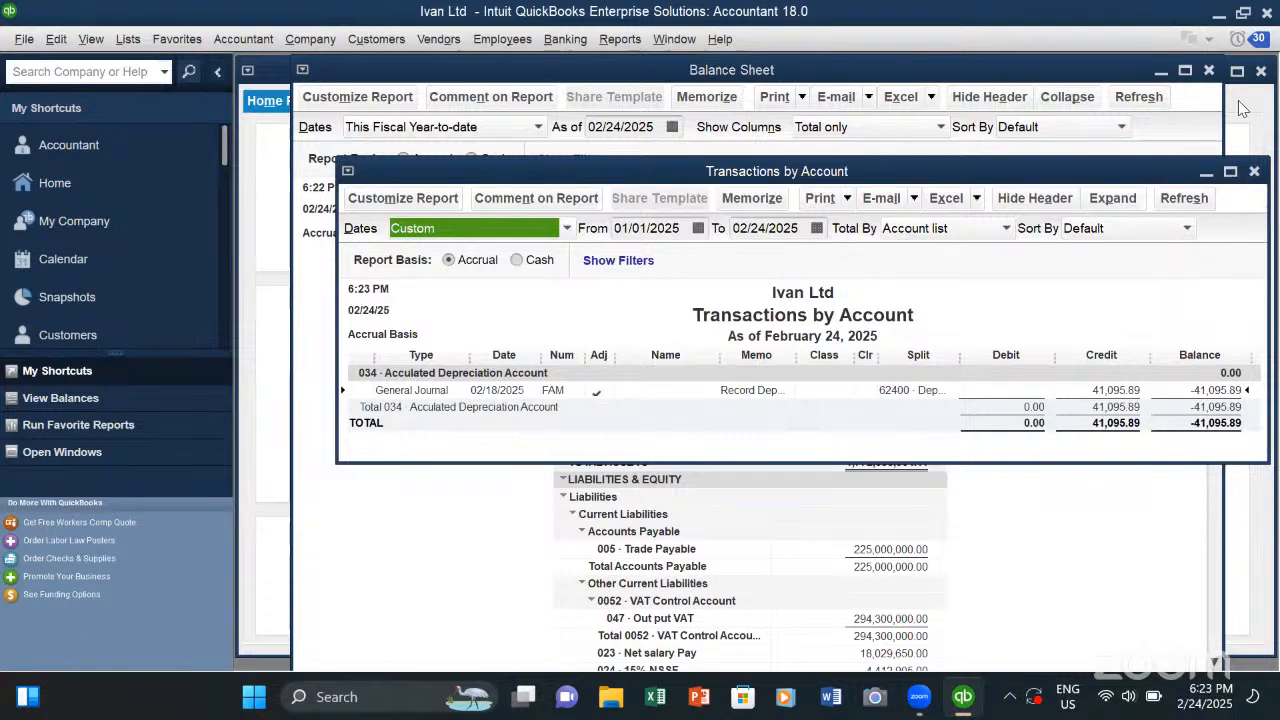
{"action": "left_click", "coordinate": [1254, 171]}
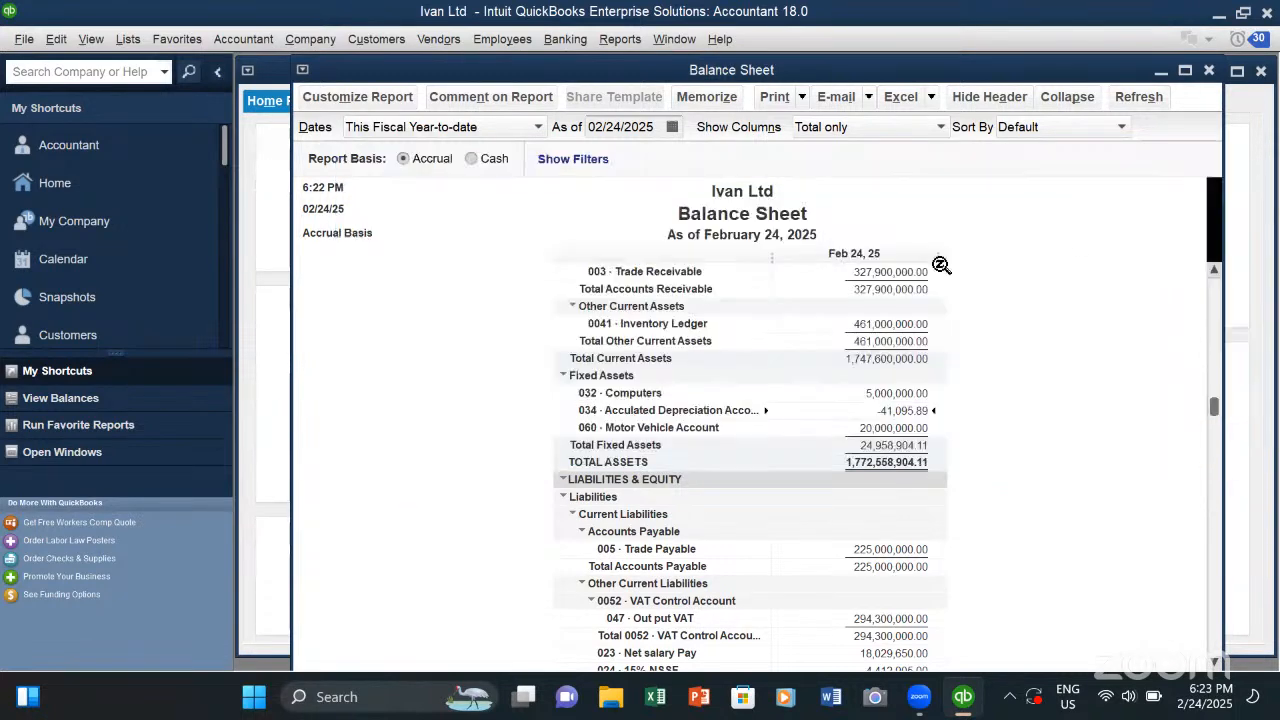
- Review the fixed assets, liabilities and equity on the Balance Sheet, and close the report
{"action": "scroll", "coordinate": [840, 375], "scroll_direction": "up", "scroll_amount": 2}
{"action": "scroll", "coordinate": [550, 390], "scroll_direction": "down", "scroll_amount": 5}
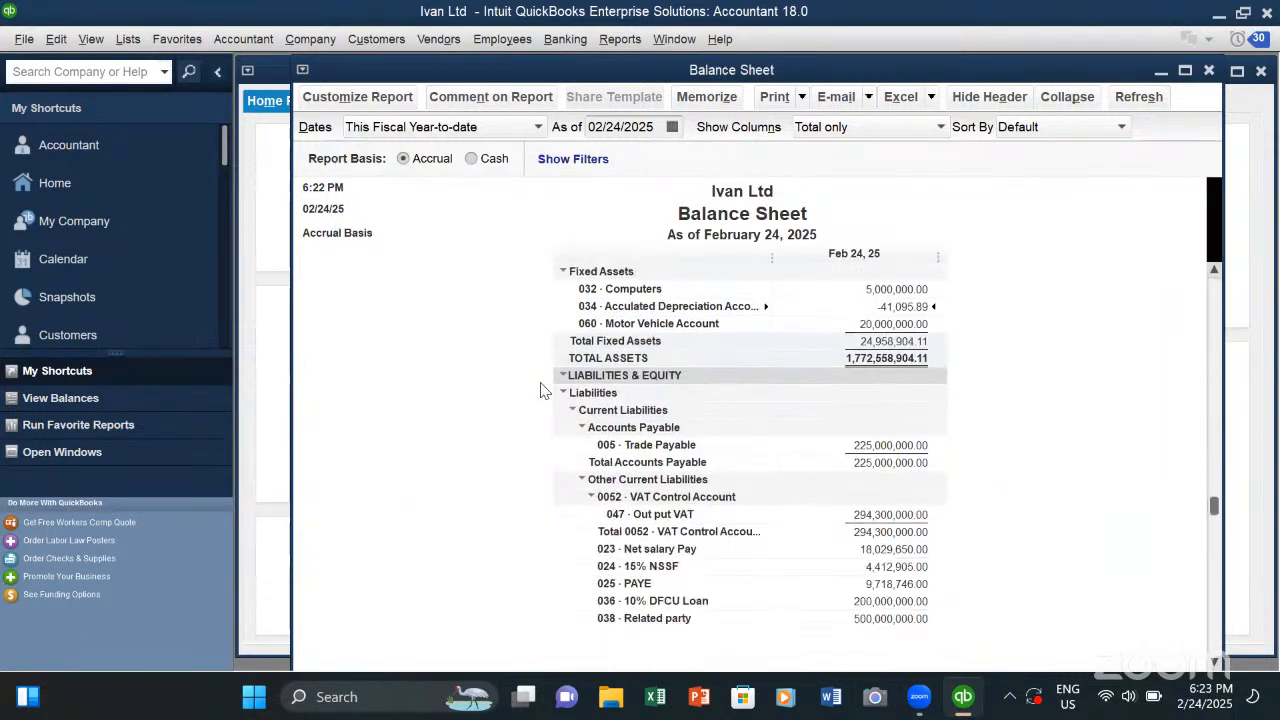
{"action": "scroll", "coordinate": [440, 310], "scroll_direction": "up", "scroll_amount": 1}
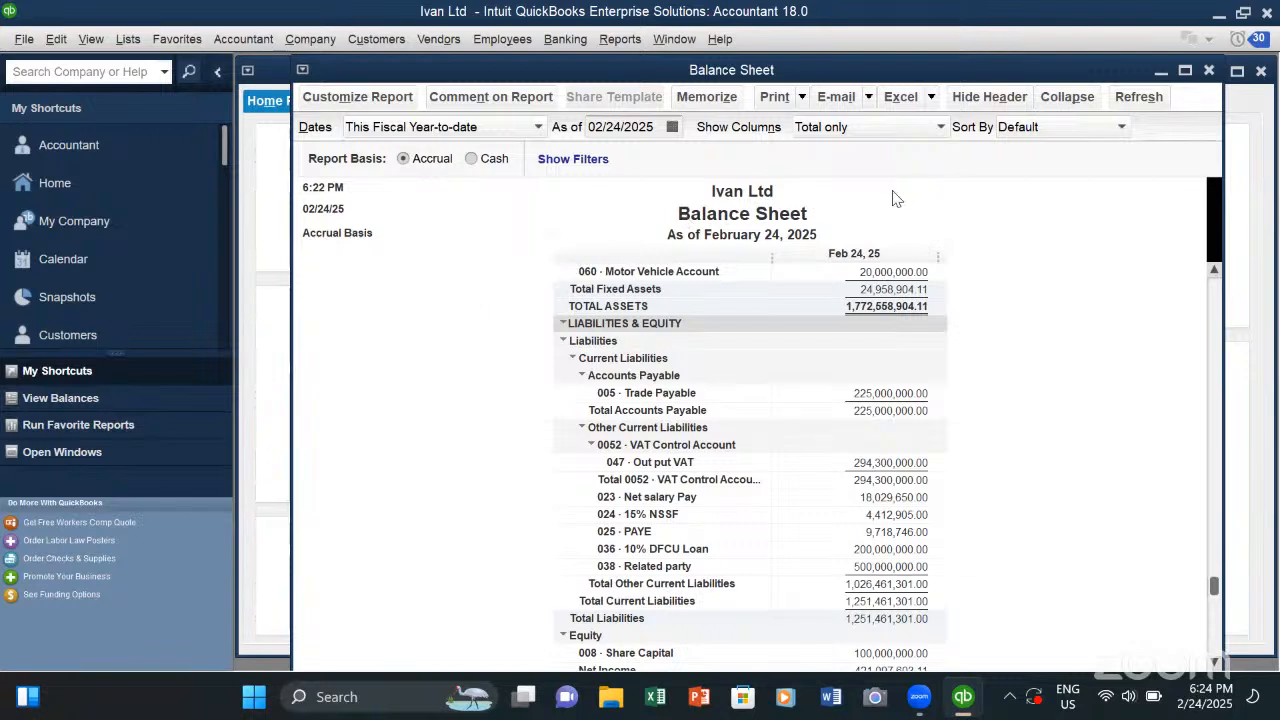
{"action": "left_click", "coordinate": [1210, 70]}
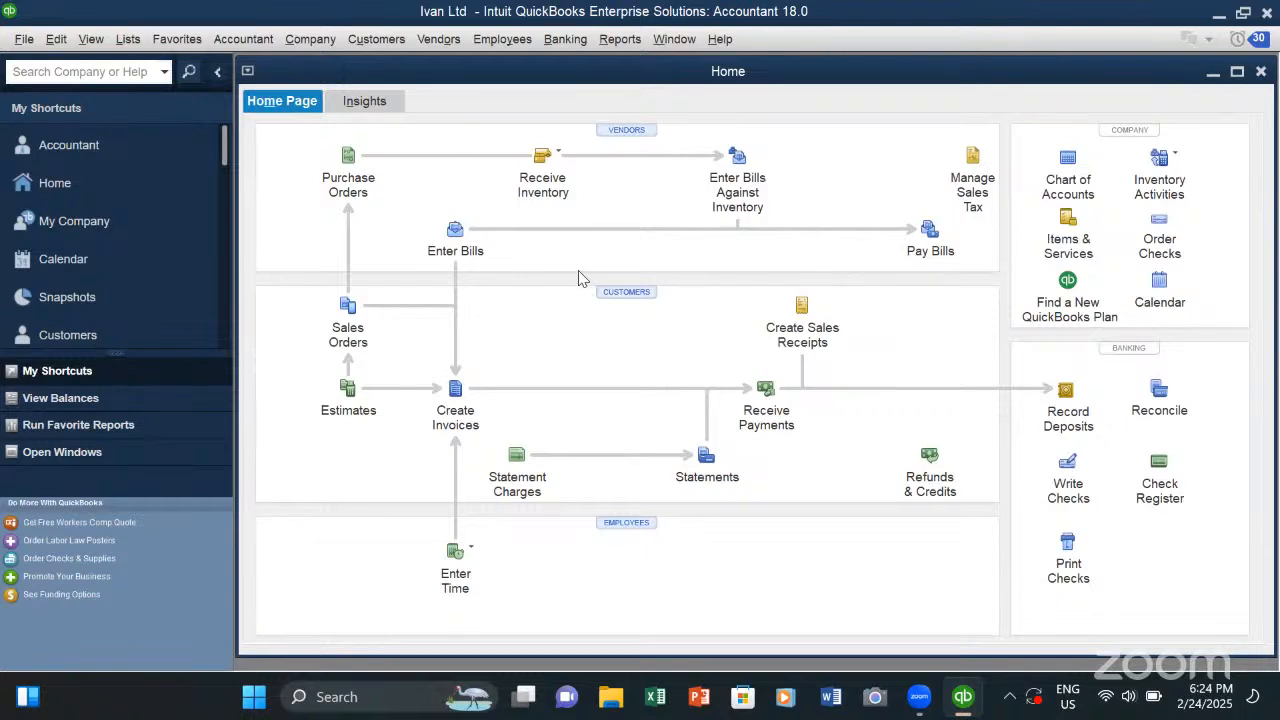
- Open the program preferences and review the personal and company-wide Accounting settings
{"action": "left_click", "coordinate": [70, 40]}
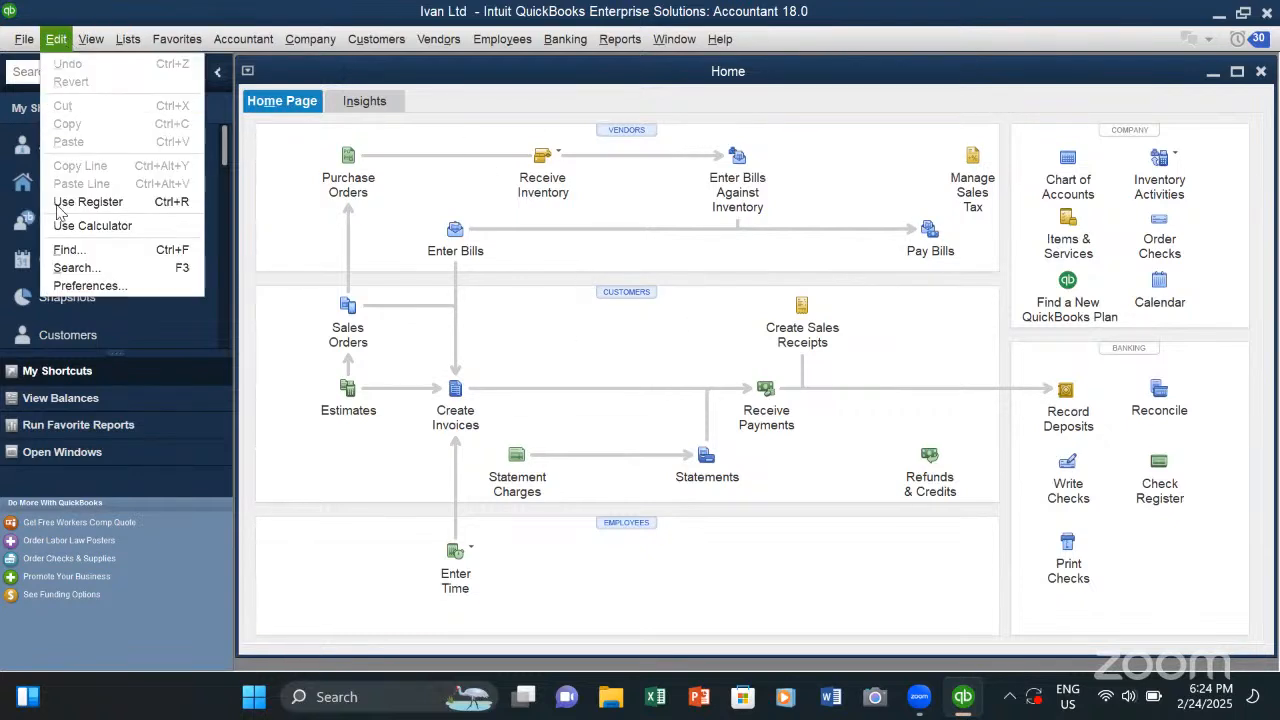
{"action": "left_click", "coordinate": [71, 284]}
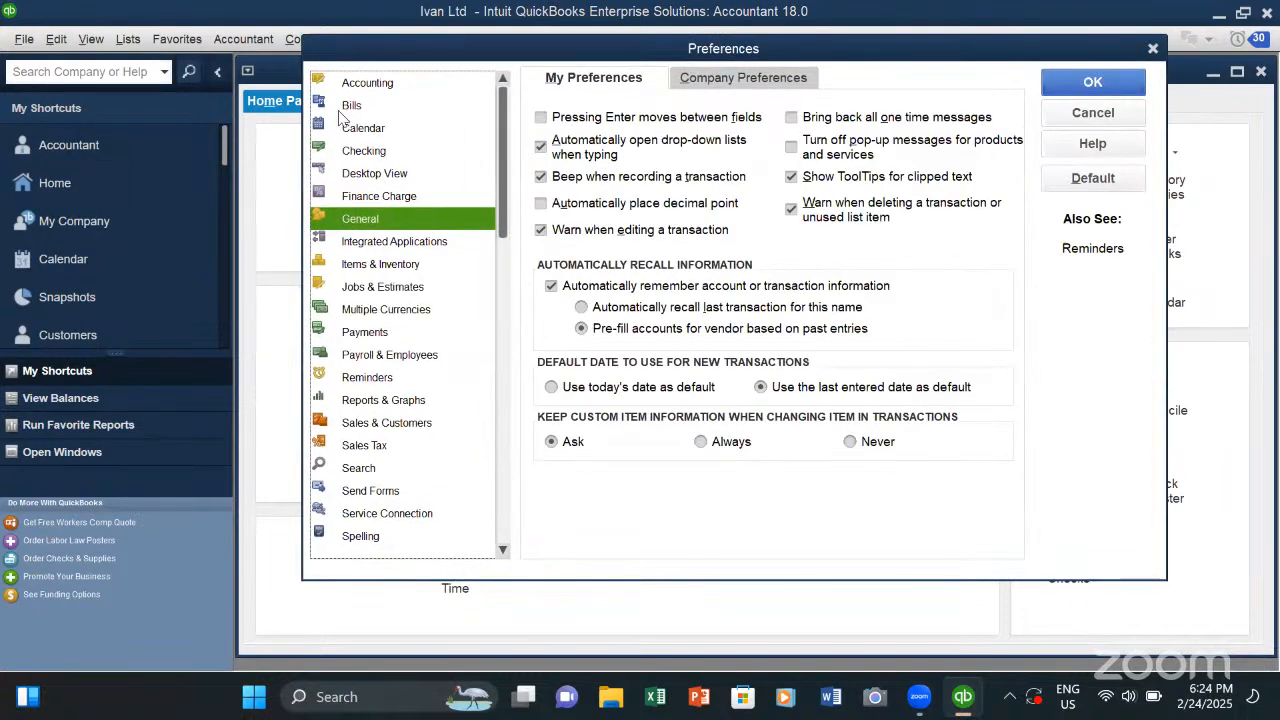
{"action": "left_click", "coordinate": [389, 86]}
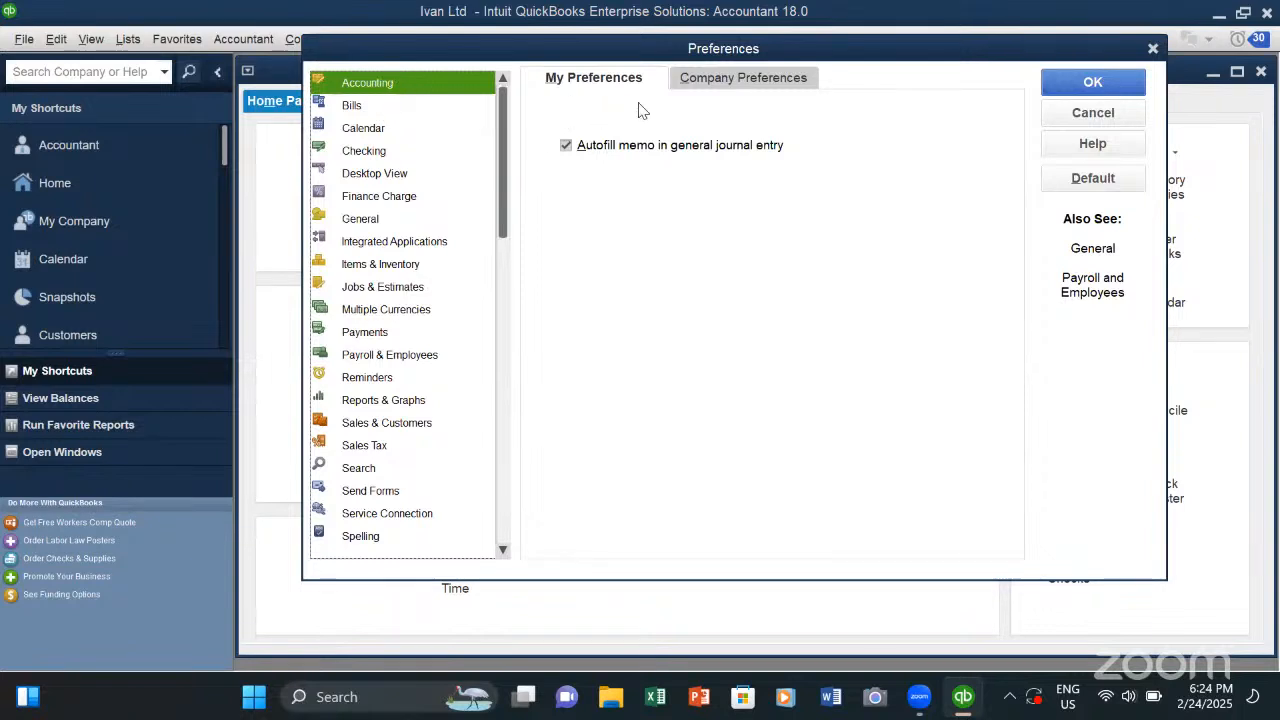
{"action": "left_click", "coordinate": [735, 86]}
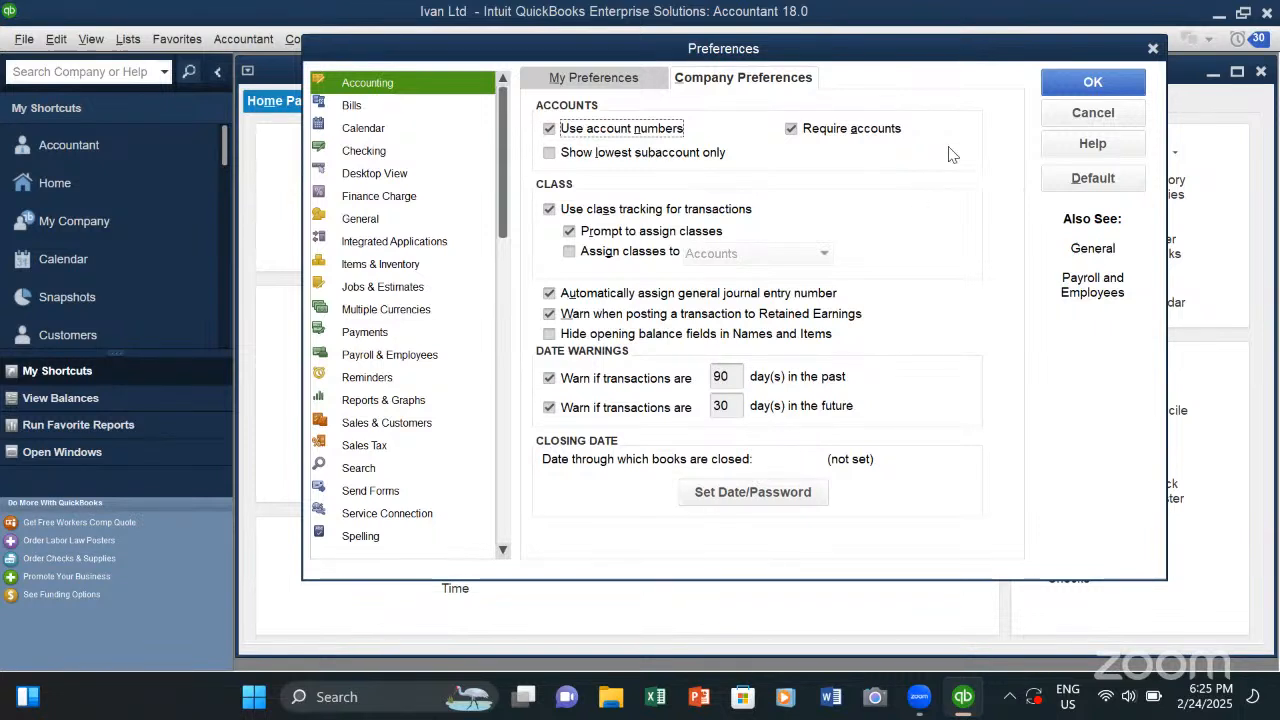
- Review the company preferences for Bills and the personal preferences for Calendar
{"action": "left_click", "coordinate": [355, 106]}
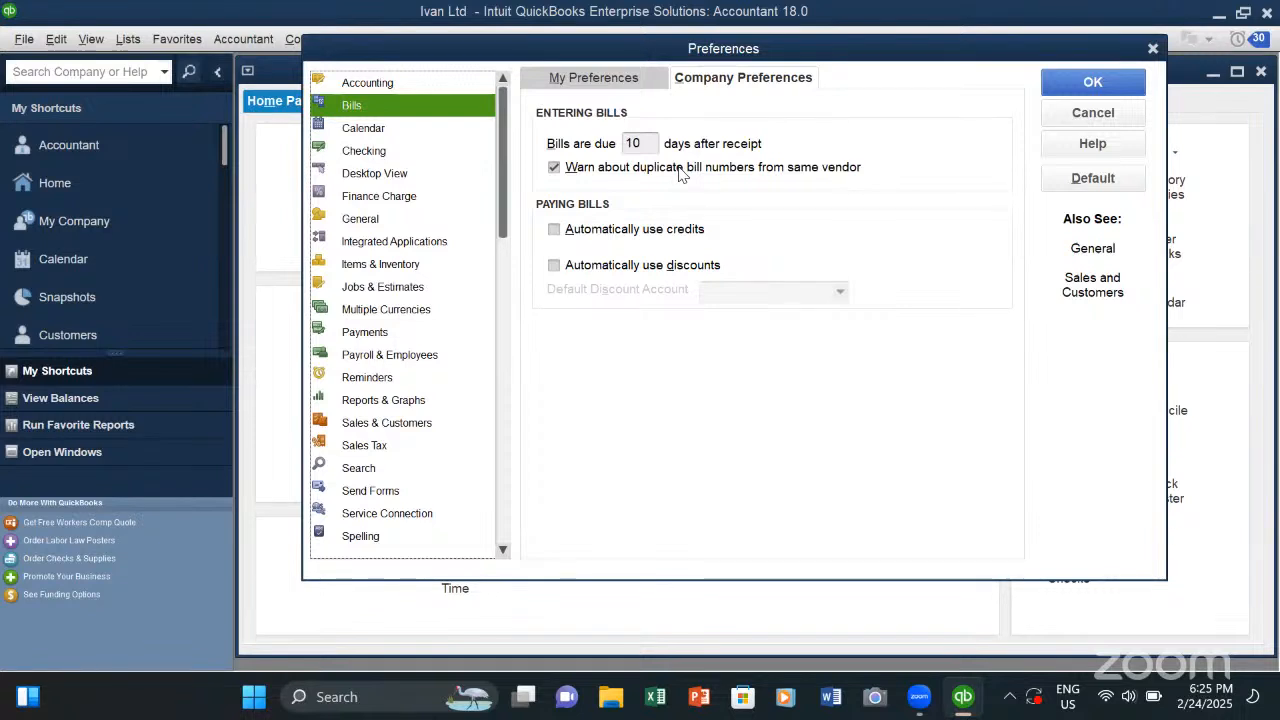
{"action": "left_click", "coordinate": [395, 128]}
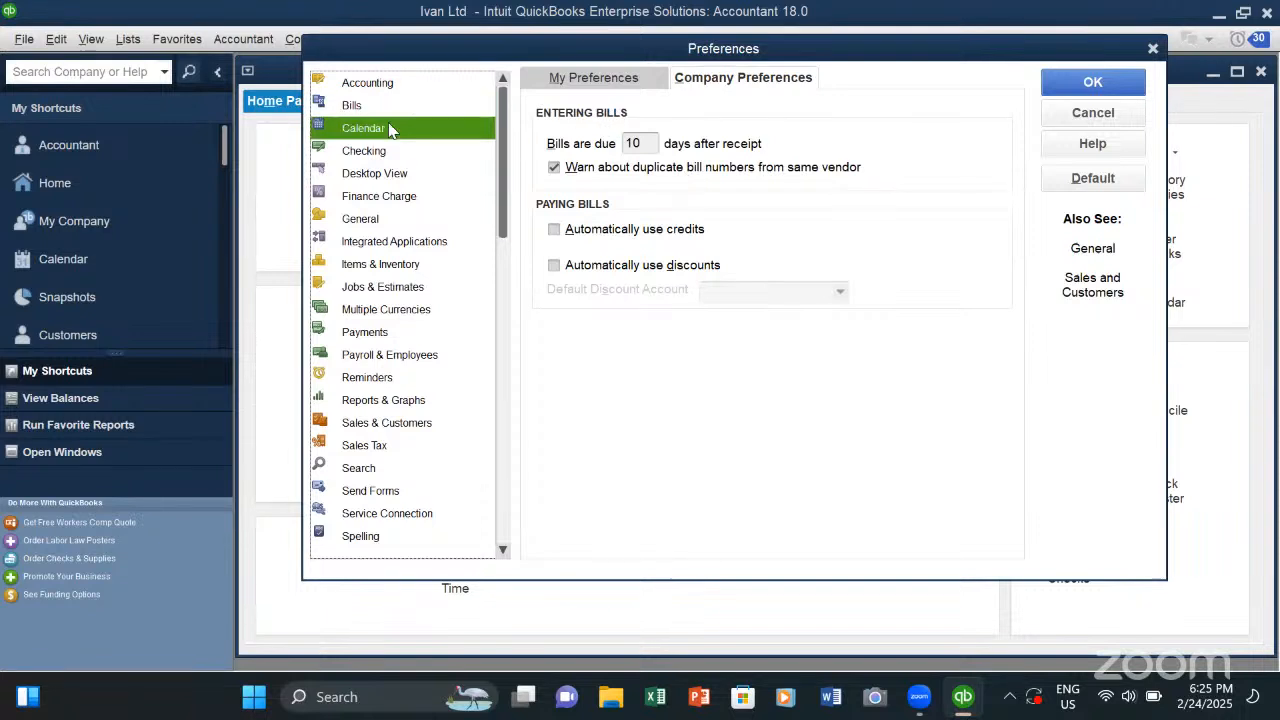
{"action": "left_click", "coordinate": [610, 75]}
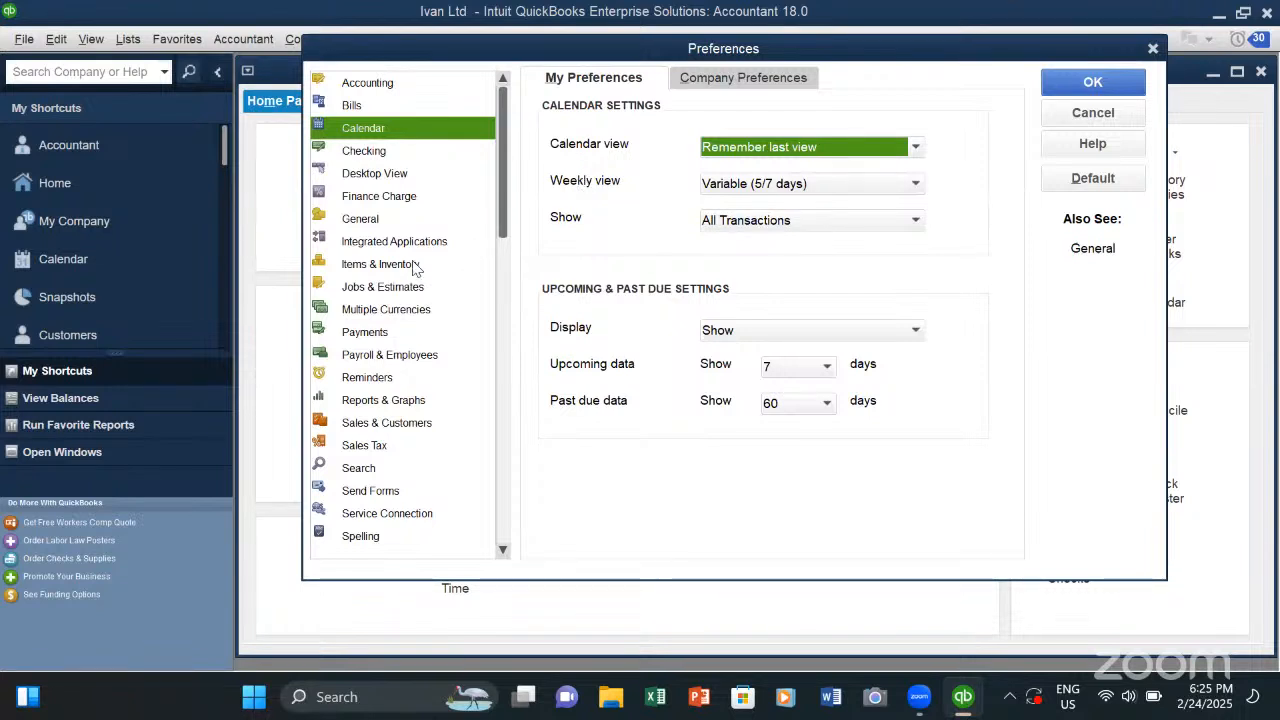
- Review the personal Desktop View preferences and the company-wide Finance Charge preferences
{"action": "left_click", "coordinate": [406, 175]}
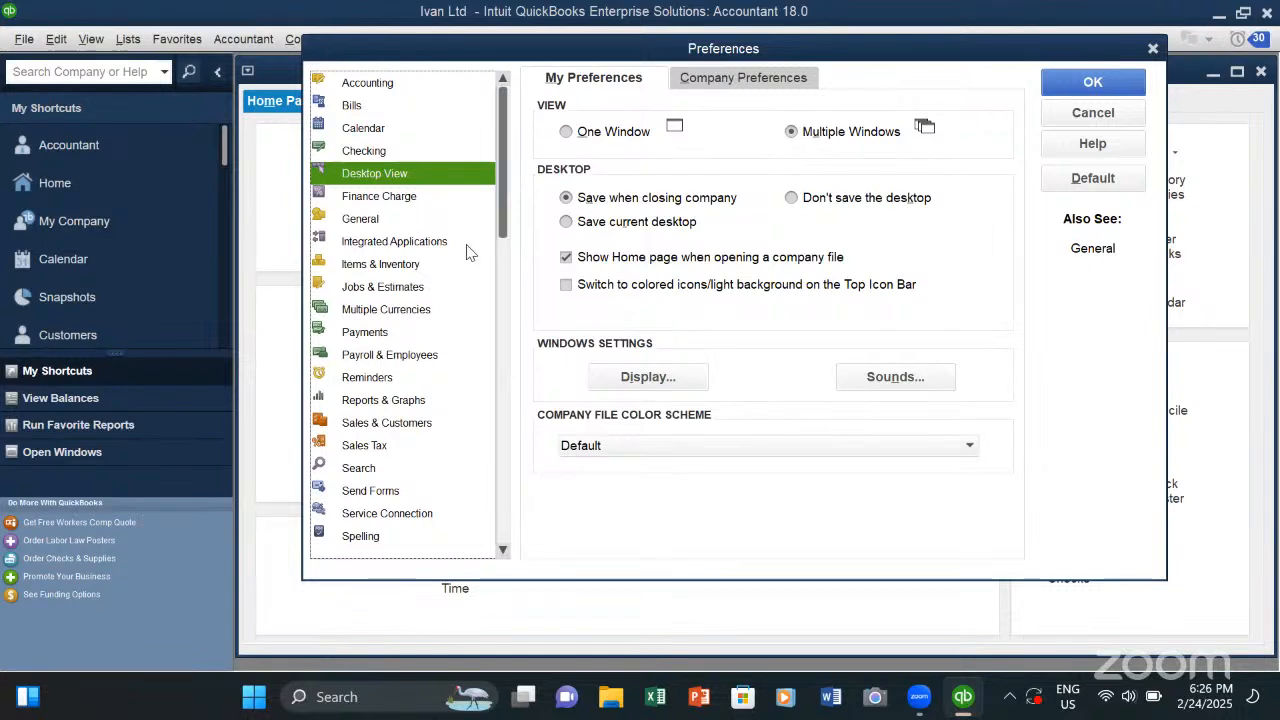
{"action": "left_click", "coordinate": [393, 201]}
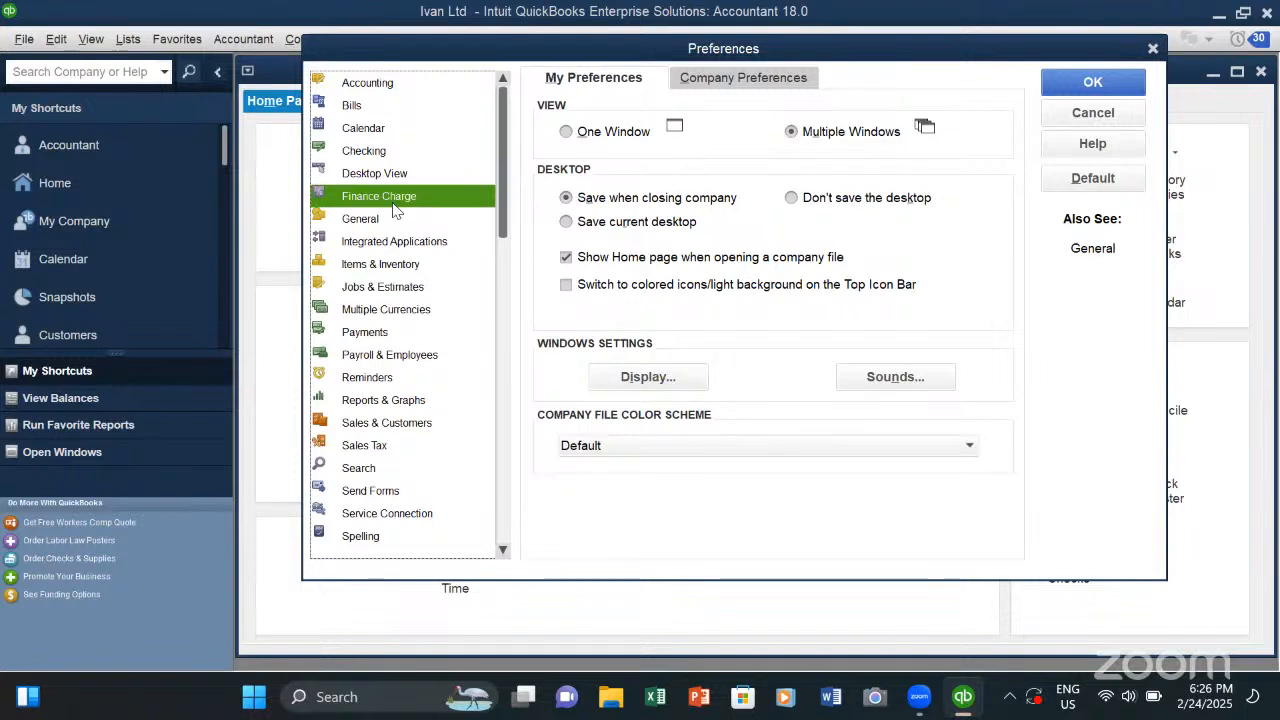
{"action": "left_click", "coordinate": [752, 82]}
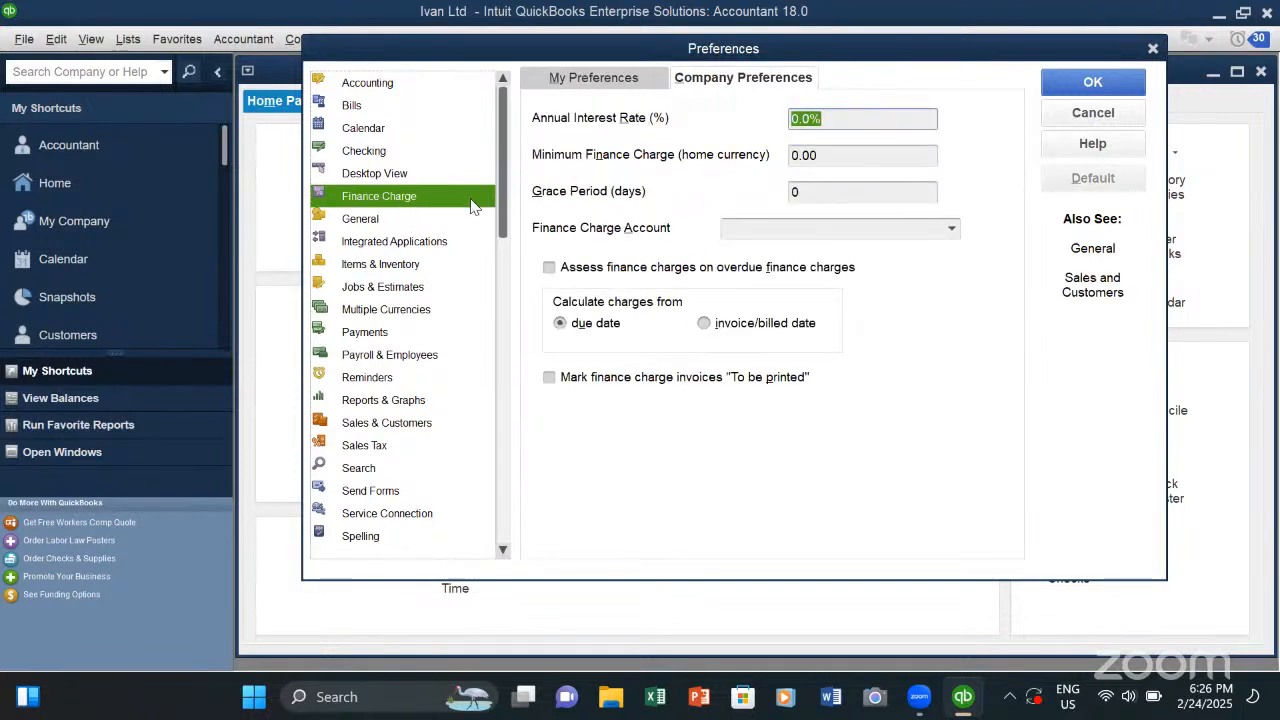
- Review the company preferences for Integrated Applications, General, Multiple Currencies and Payments, and close the preferences without saving
{"action": "left_click", "coordinate": [384, 241]}
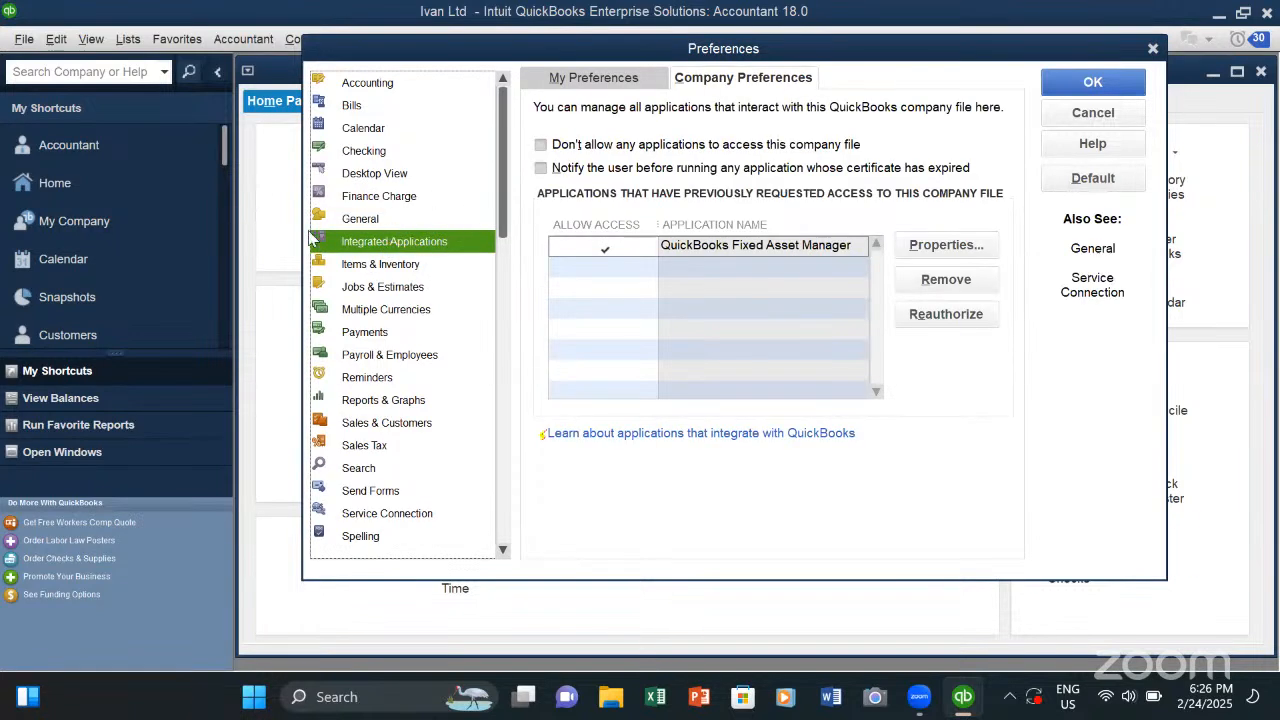
{"action": "left_click", "coordinate": [382, 218]}
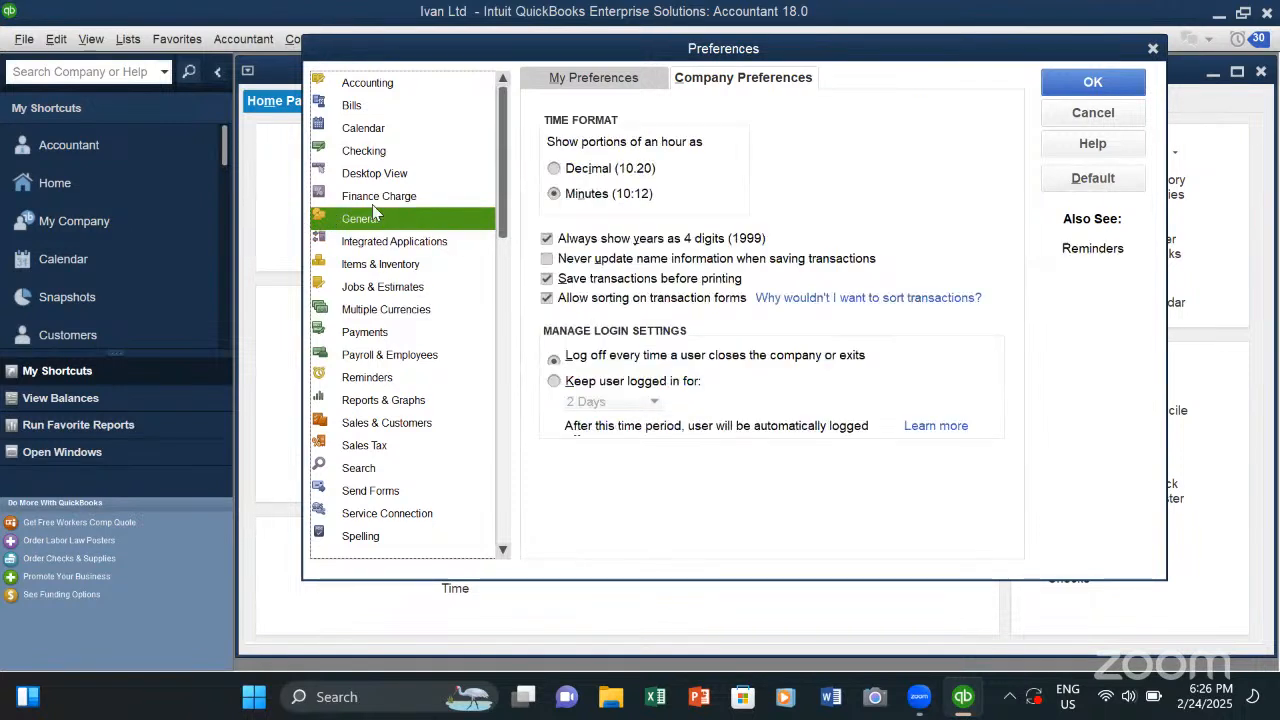
{"action": "left_click", "coordinate": [360, 309]}
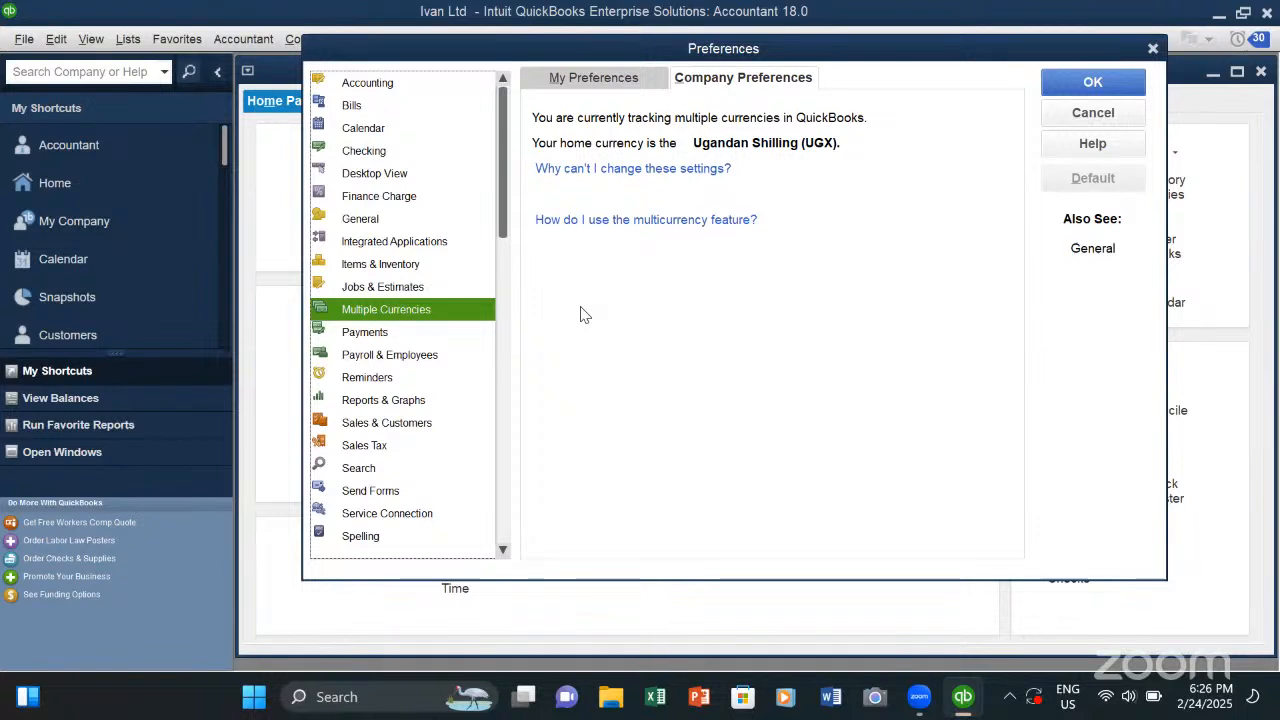
{"action": "left_click", "coordinate": [377, 338]}
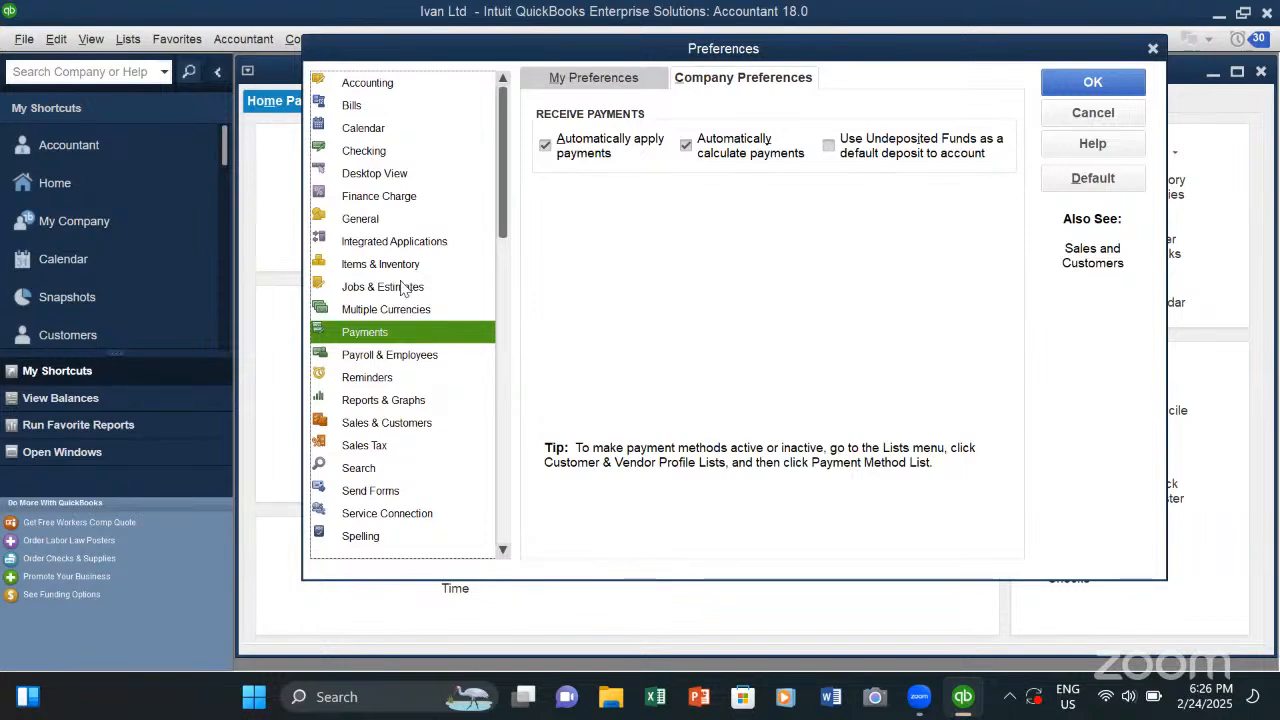
{"action": "left_click", "coordinate": [1092, 113]}
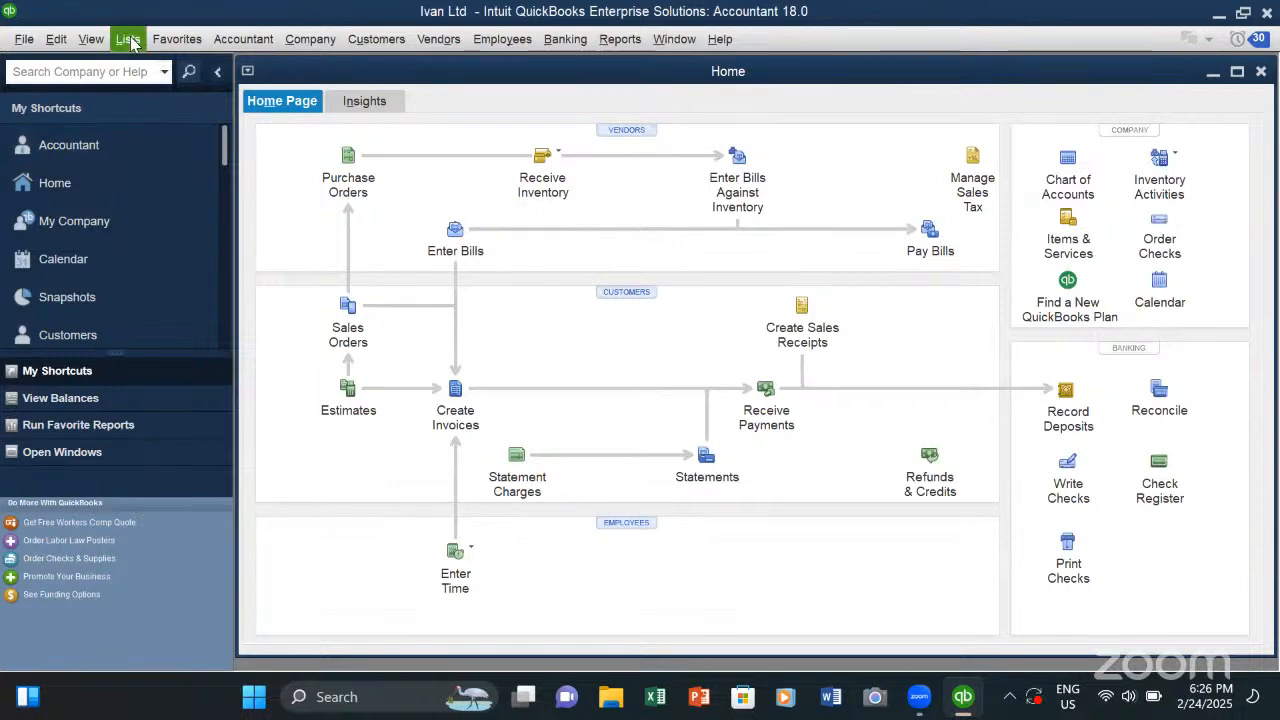
- Open the Chart of Accounts, maximize it and select the Inventory Ledger account
{"action": "left_click", "coordinate": [131, 40]}
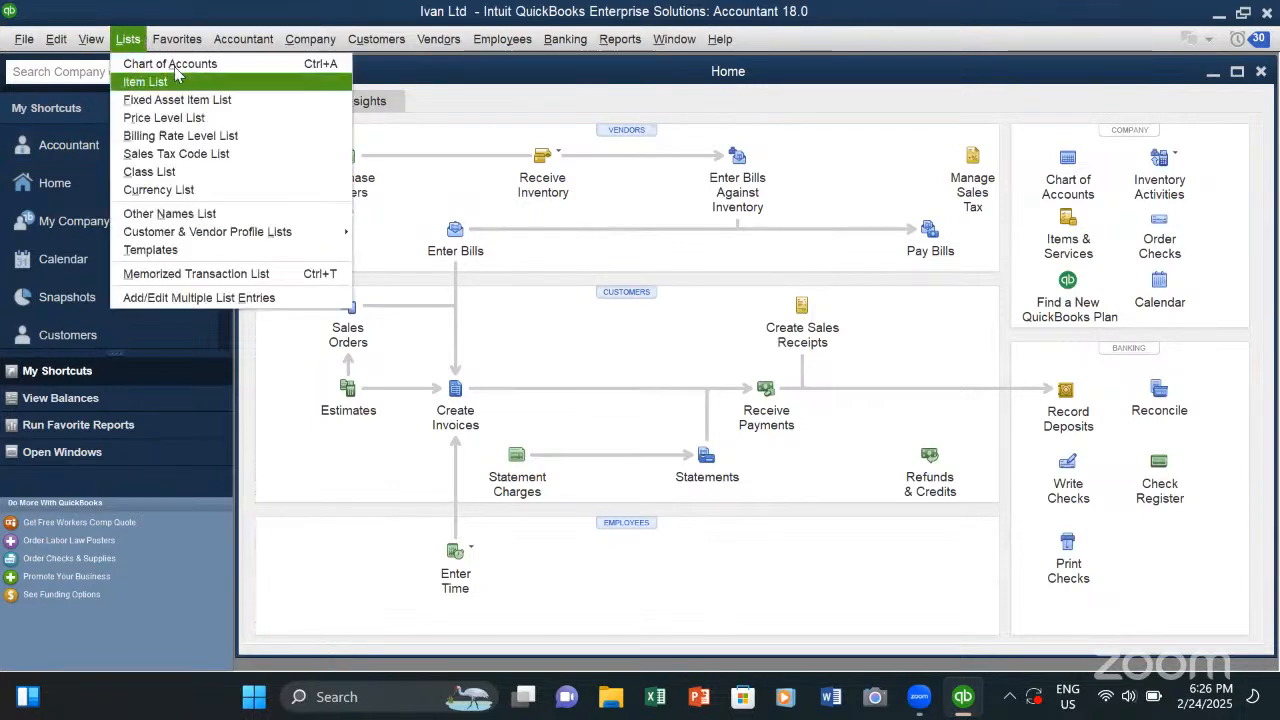
{"action": "left_click", "coordinate": [175, 64]}
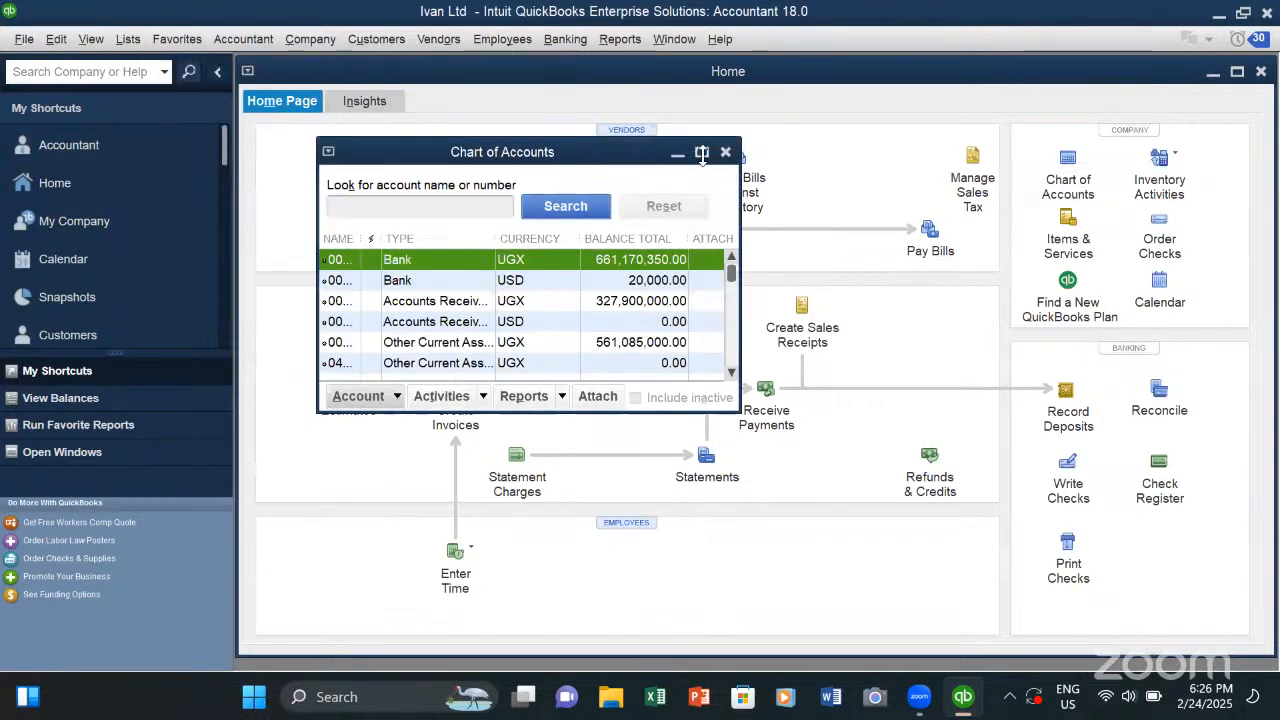
{"action": "left_click", "coordinate": [701, 152]}
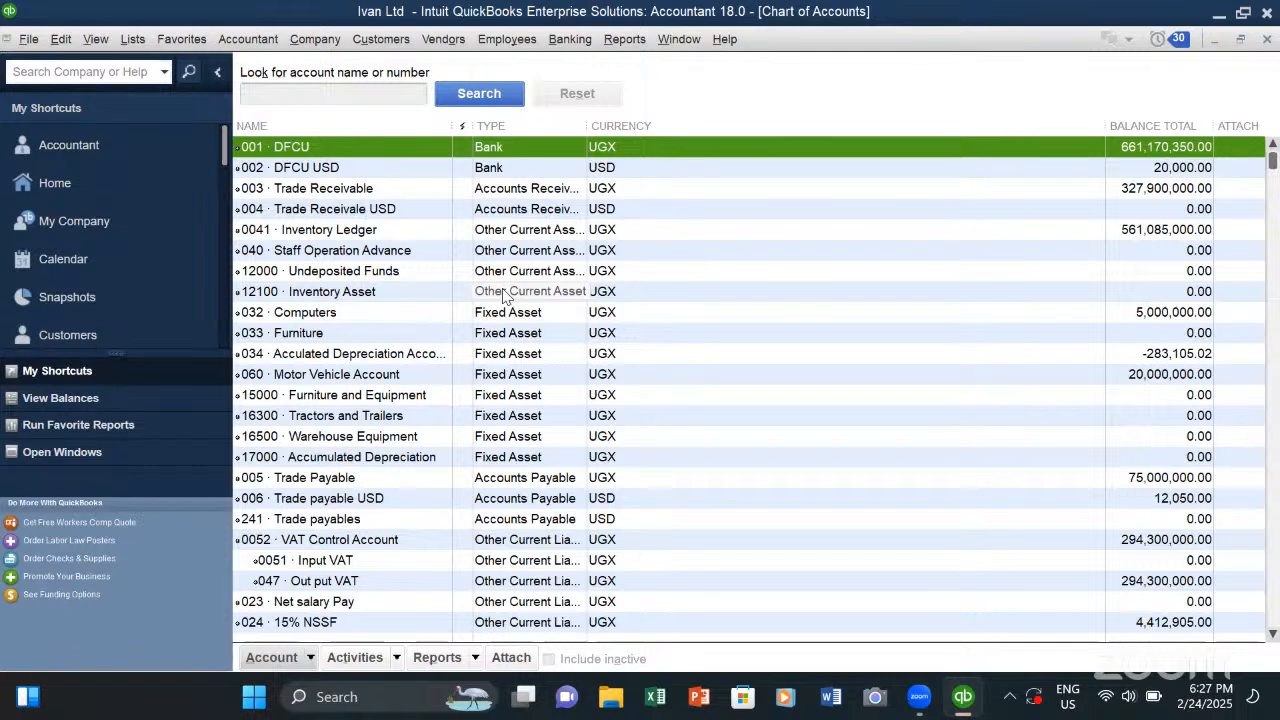
{"action": "left_click", "coordinate": [490, 231]}
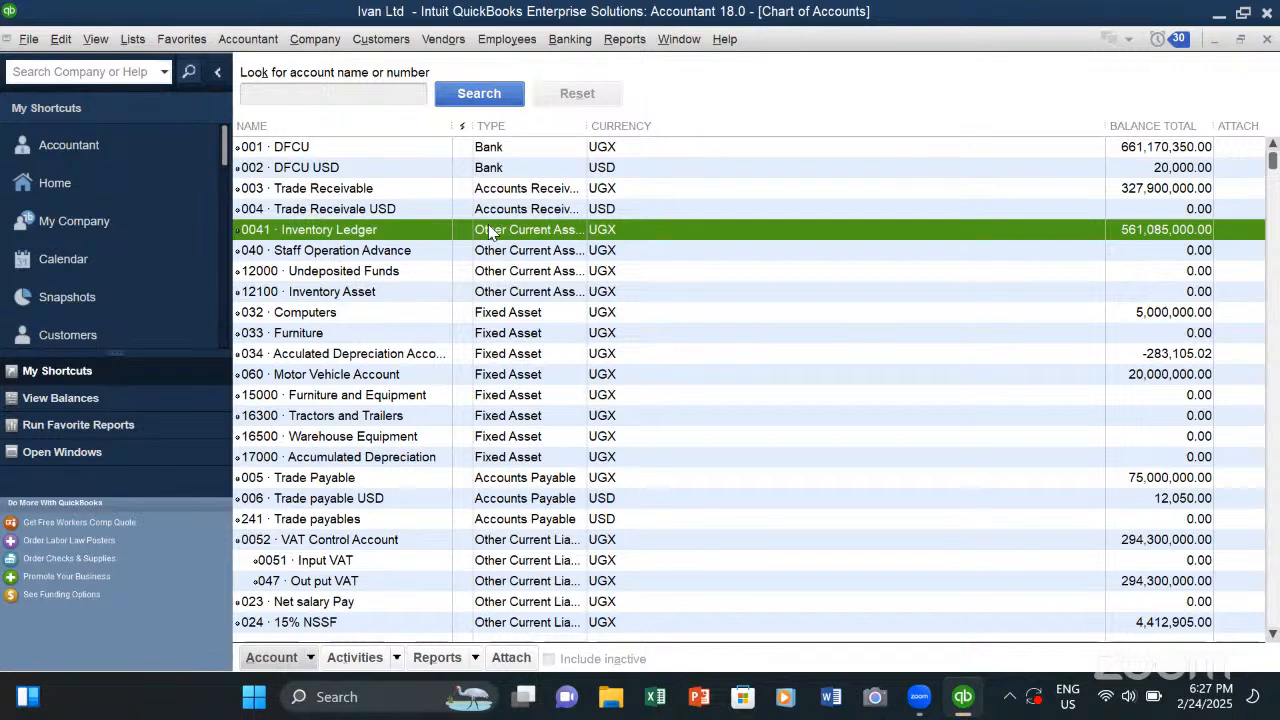
- View the Item List and the Fixed Asset Item List
{"action": "left_click", "coordinate": [141, 48]}
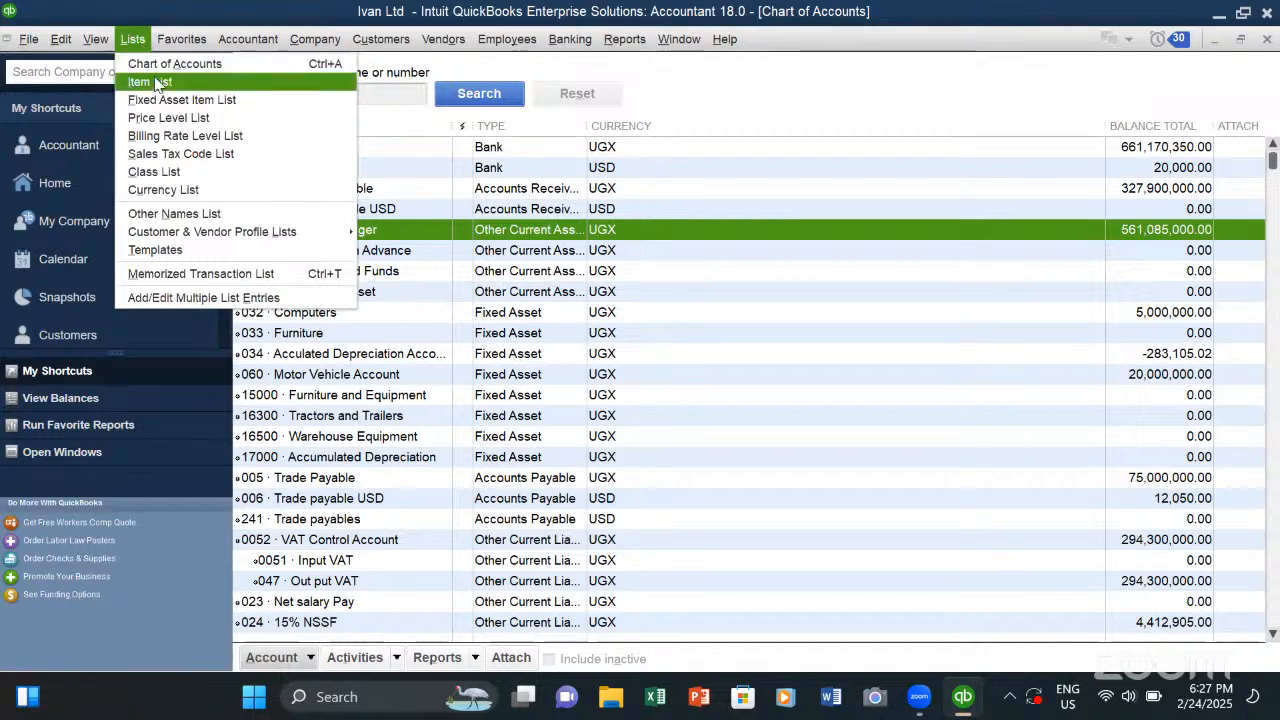
{"action": "left_click", "coordinate": [157, 88]}
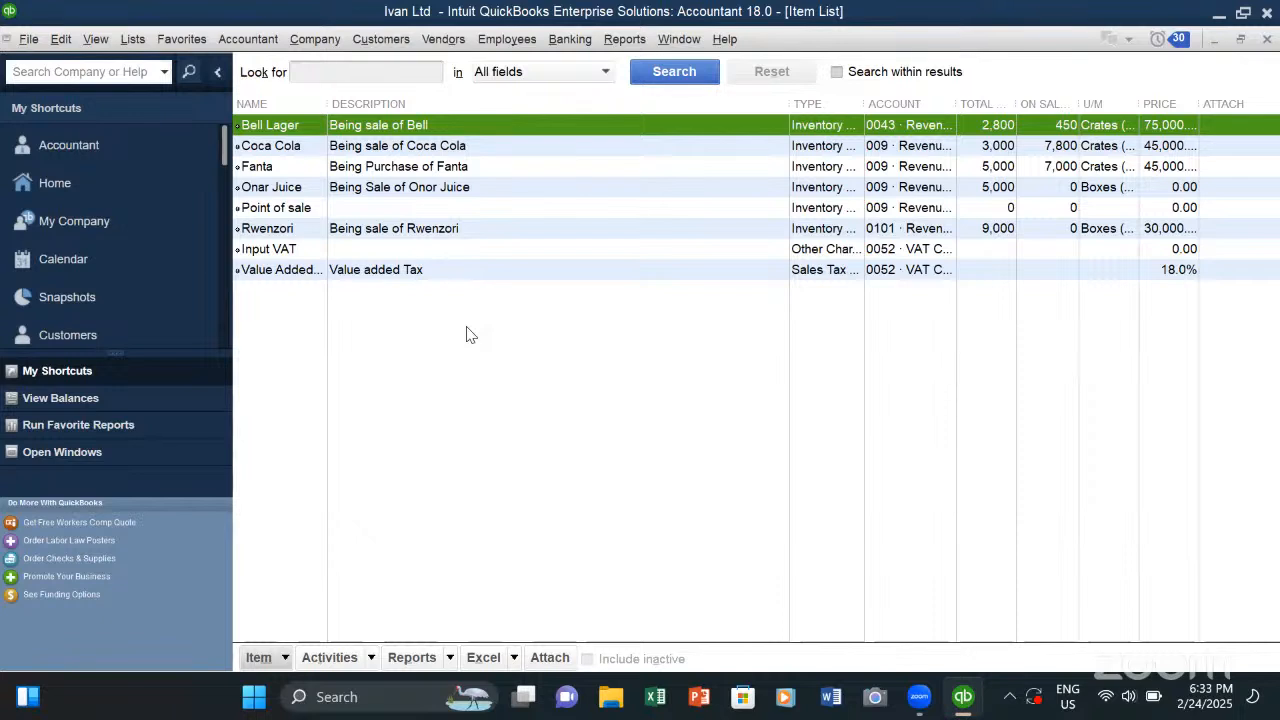
{"action": "left_click", "coordinate": [140, 44]}
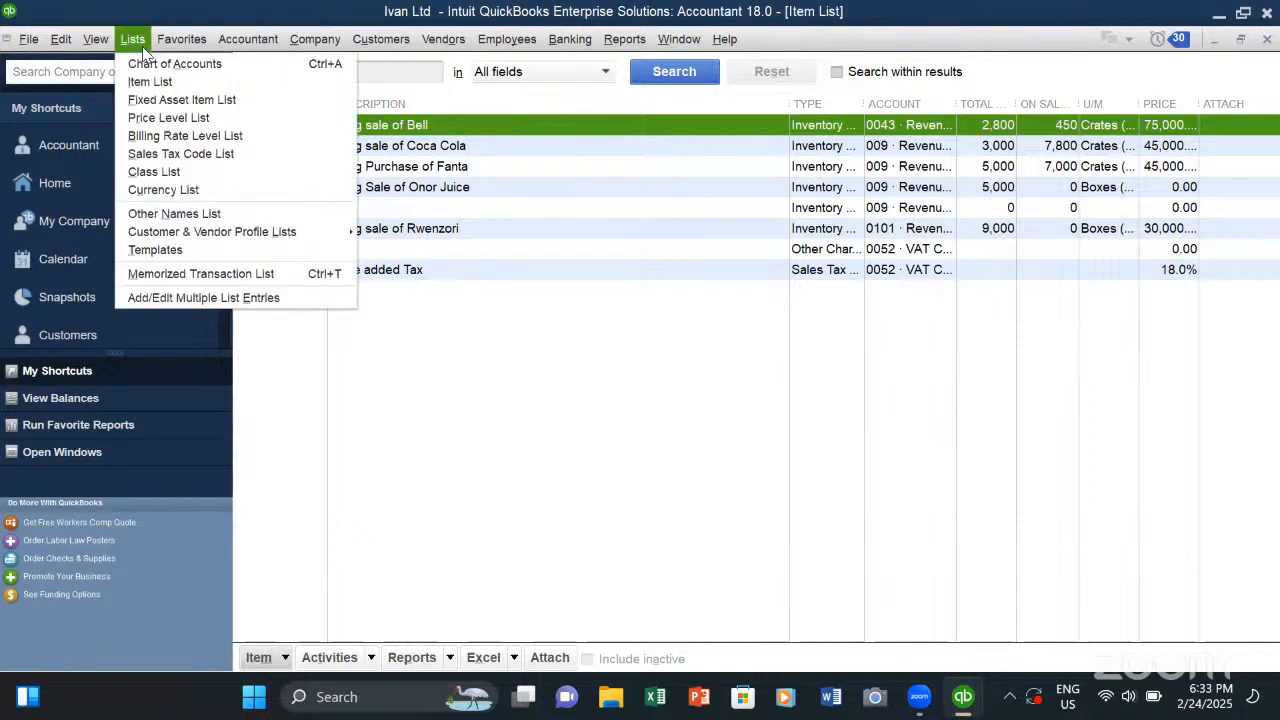
{"action": "left_click", "coordinate": [160, 104]}
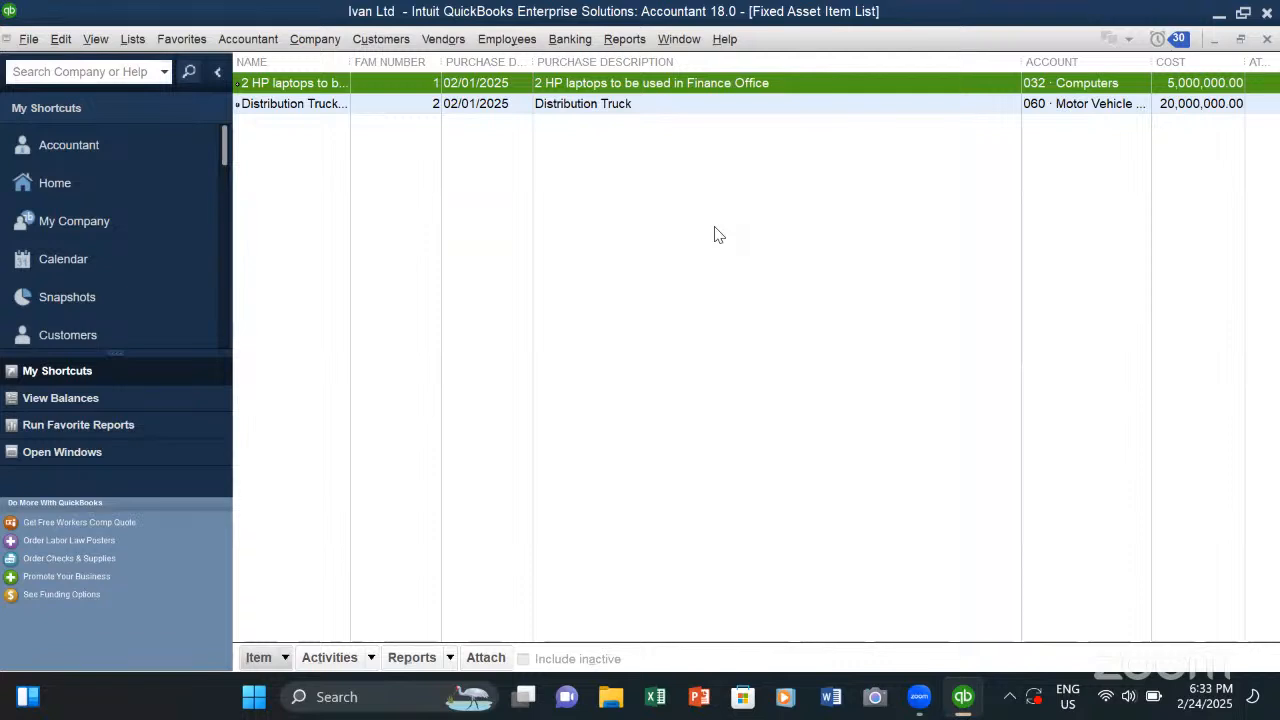
{"action": "left_click", "coordinate": [247, 45]}
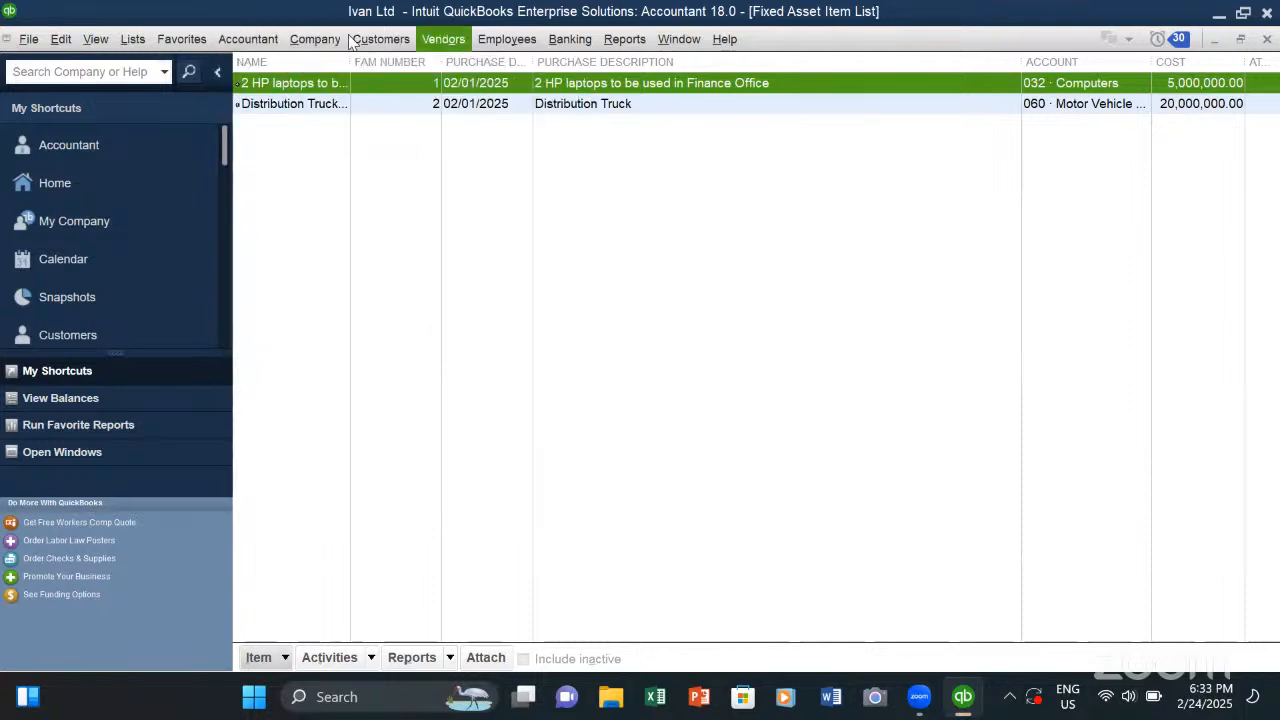
{"action": "left_click", "coordinate": [316, 45]}
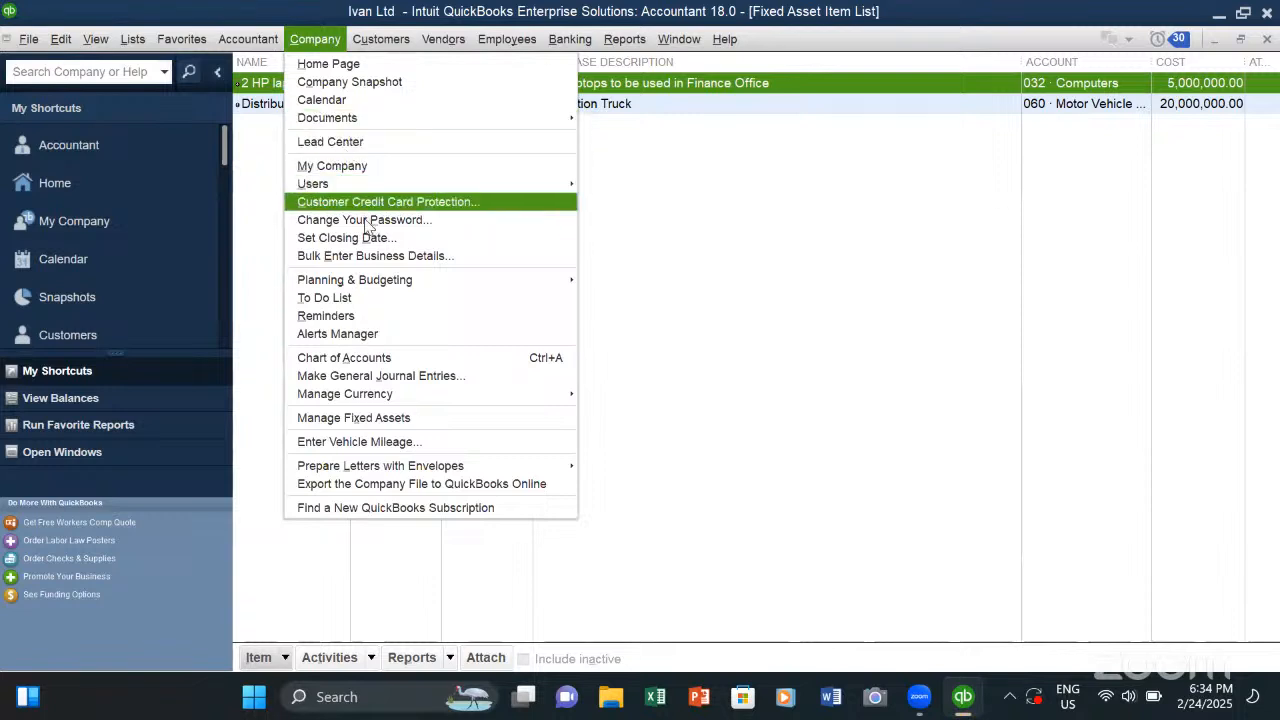
{"action": "mouse_move", "coordinate": [362, 284]}
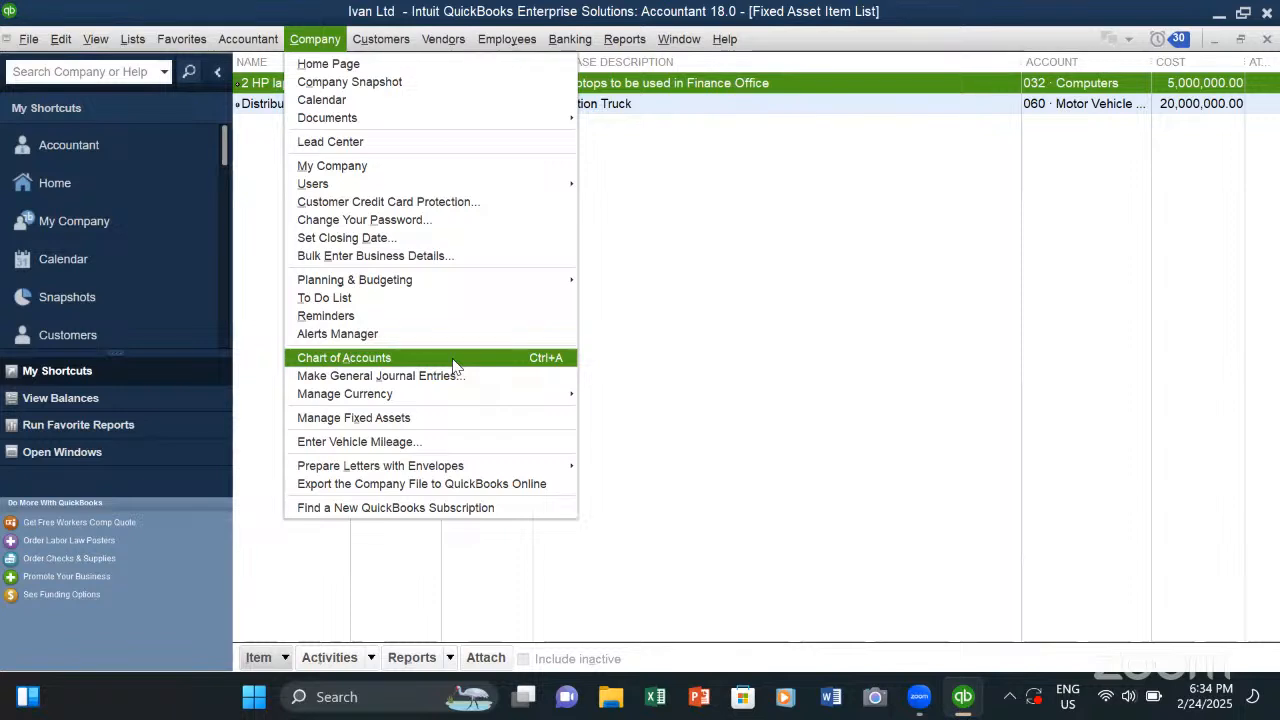
- View the blank general journal entry form and look through the Currency List down to the US Dollar
{"action": "left_click", "coordinate": [371, 376]}
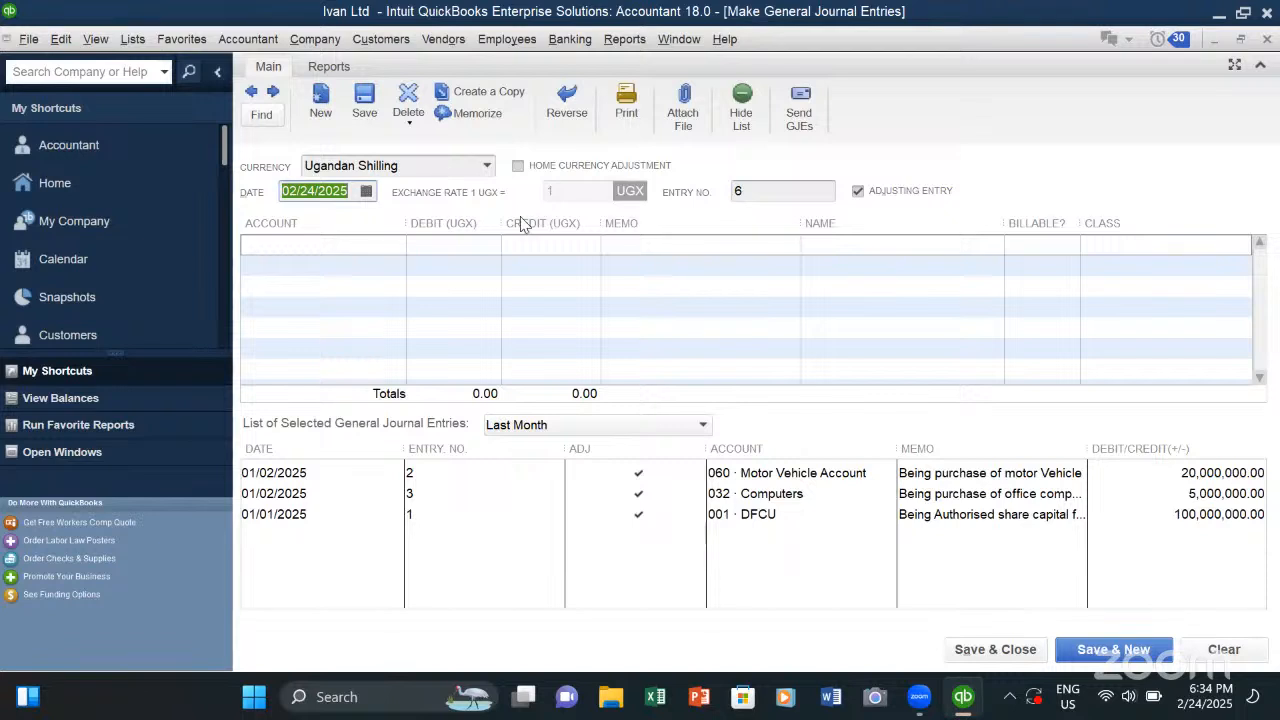
{"action": "left_click", "coordinate": [480, 292]}
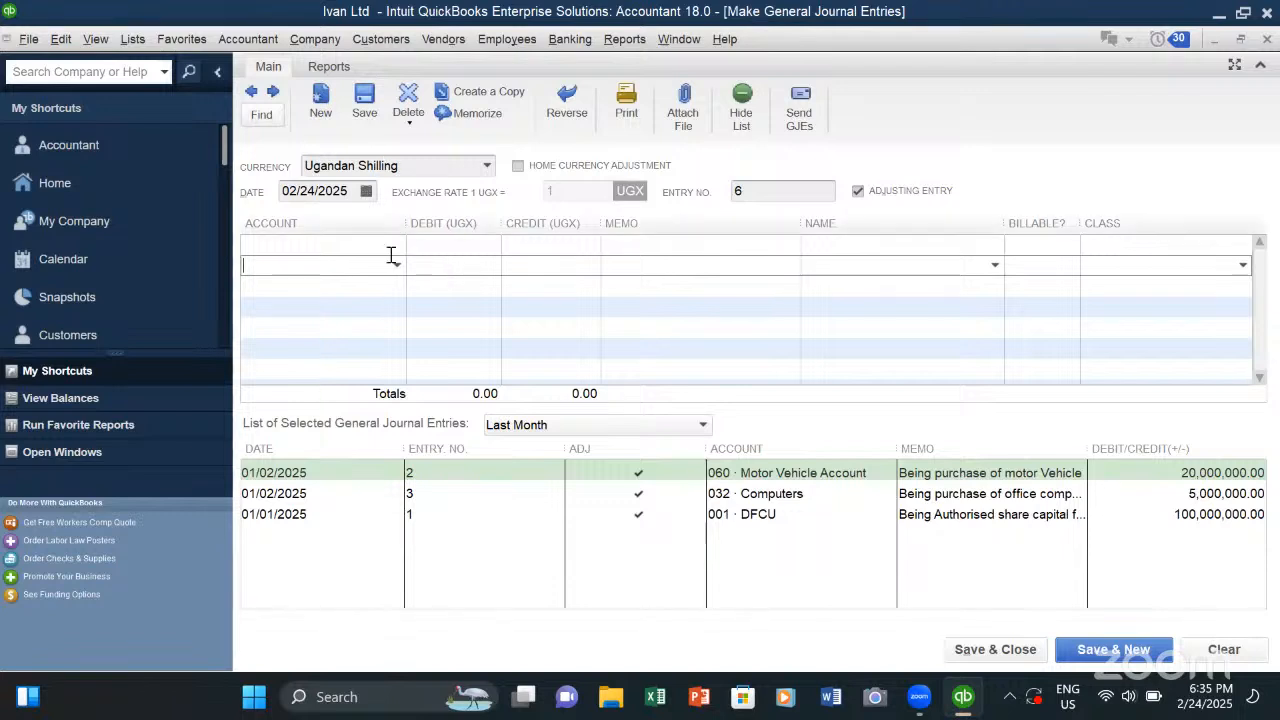
{"action": "left_click", "coordinate": [333, 42]}
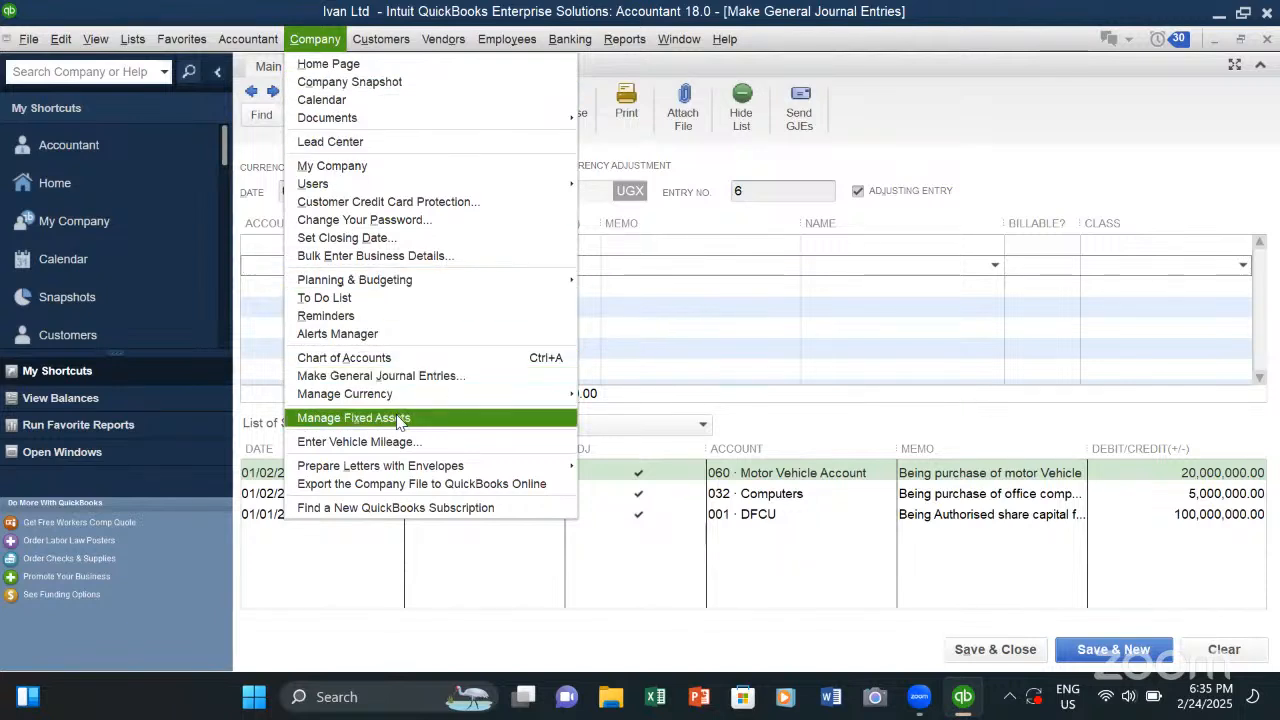
{"action": "mouse_move", "coordinate": [357, 401]}
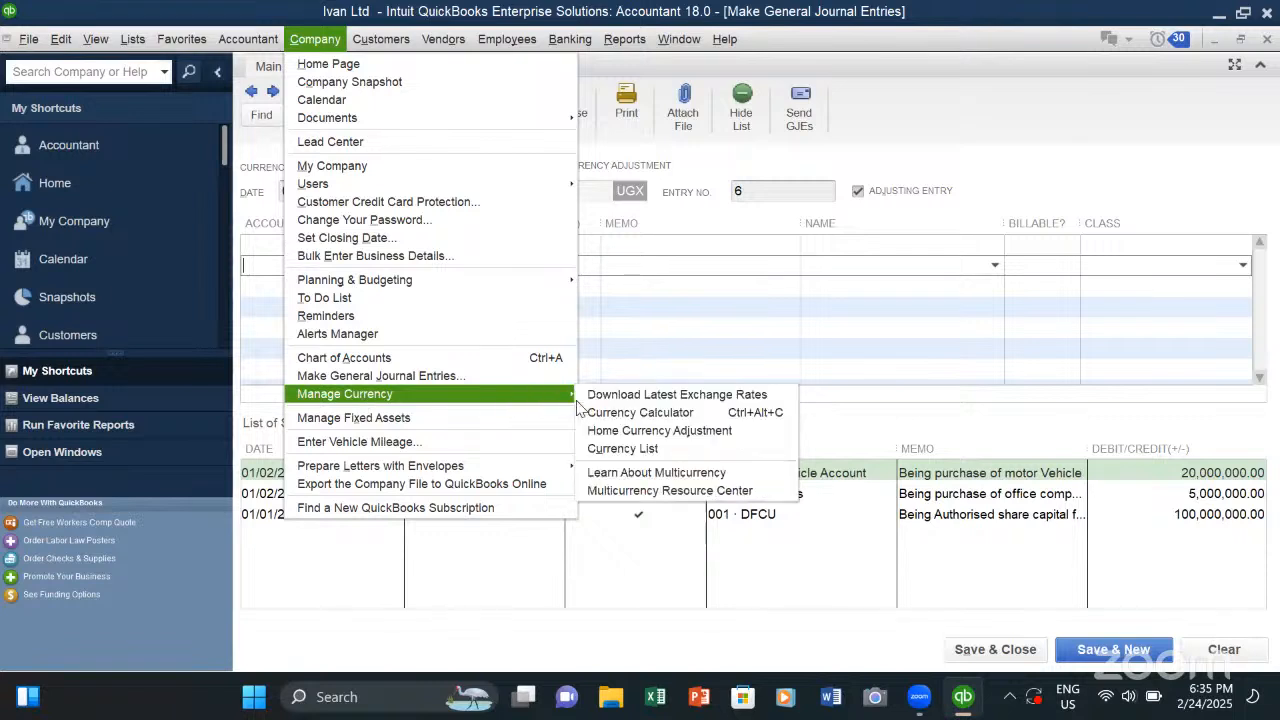
{"action": "left_click", "coordinate": [622, 448]}
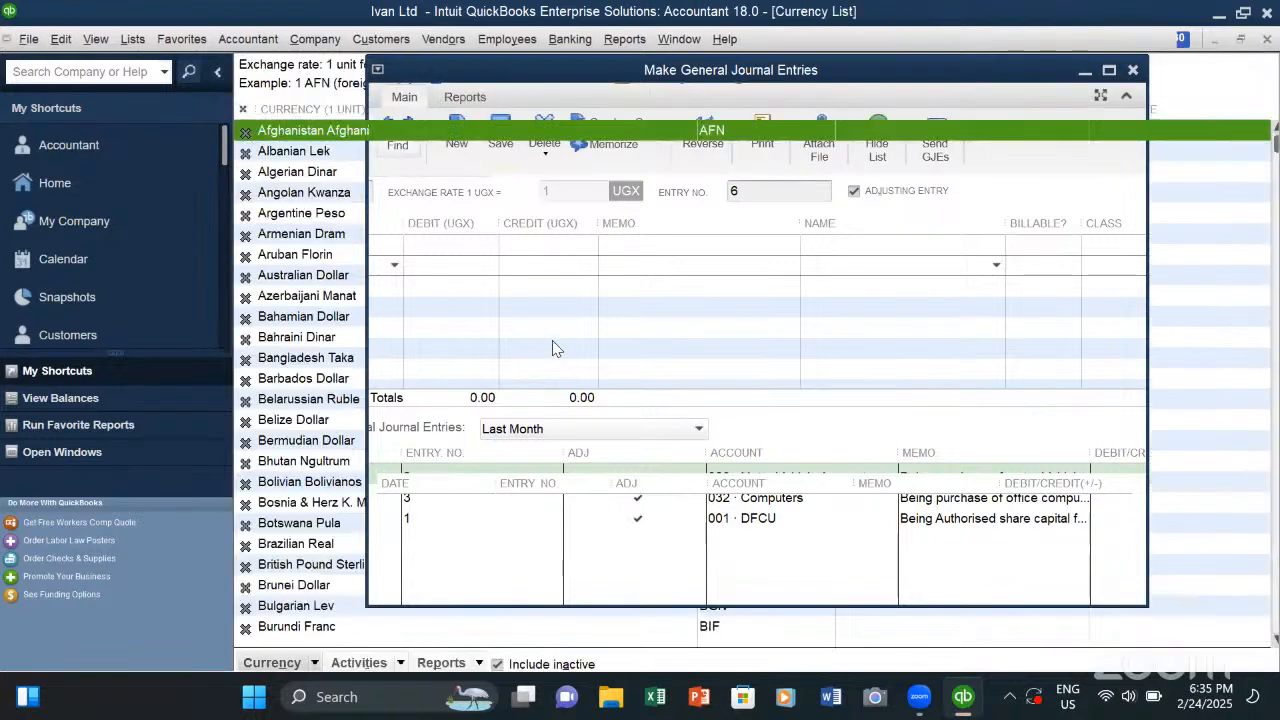
{"action": "scroll", "coordinate": [572, 350], "scroll_direction": "down", "scroll_amount": 3}
{"action": "scroll", "coordinate": [572, 350], "scroll_direction": "down", "scroll_amount": 20}
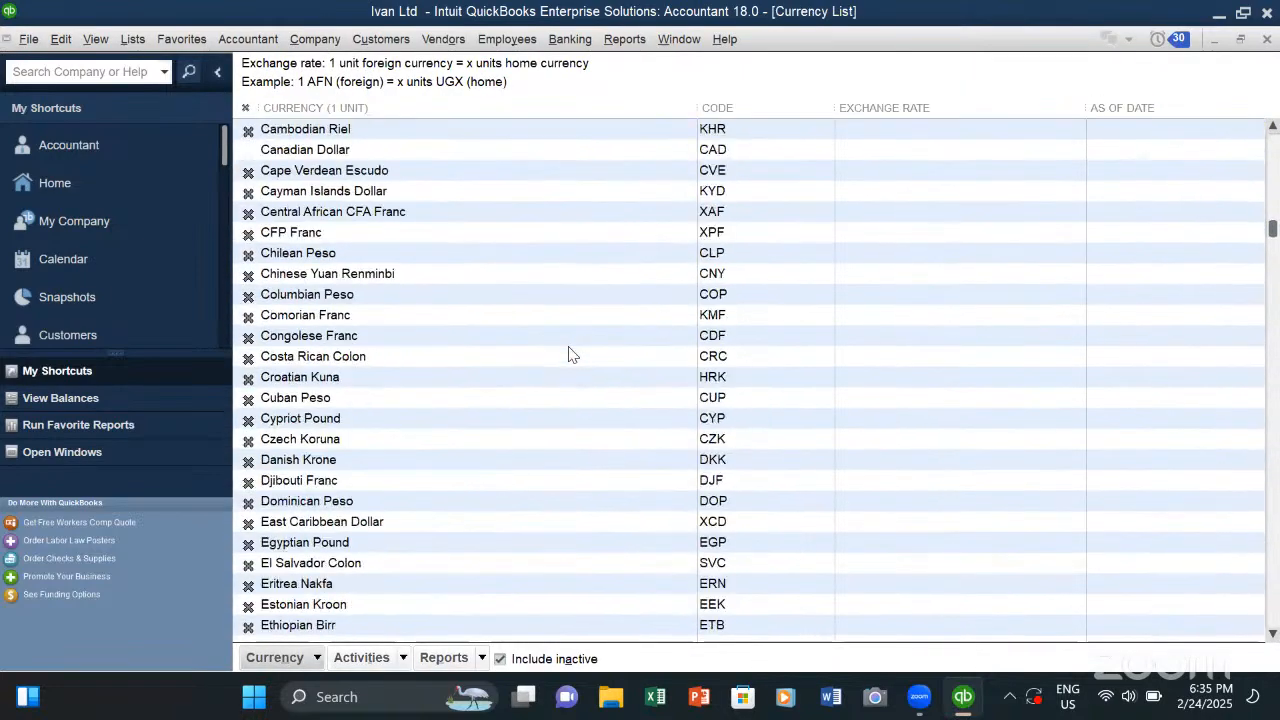
{"action": "scroll", "coordinate": [548, 373], "scroll_direction": "down", "scroll_amount": 20}
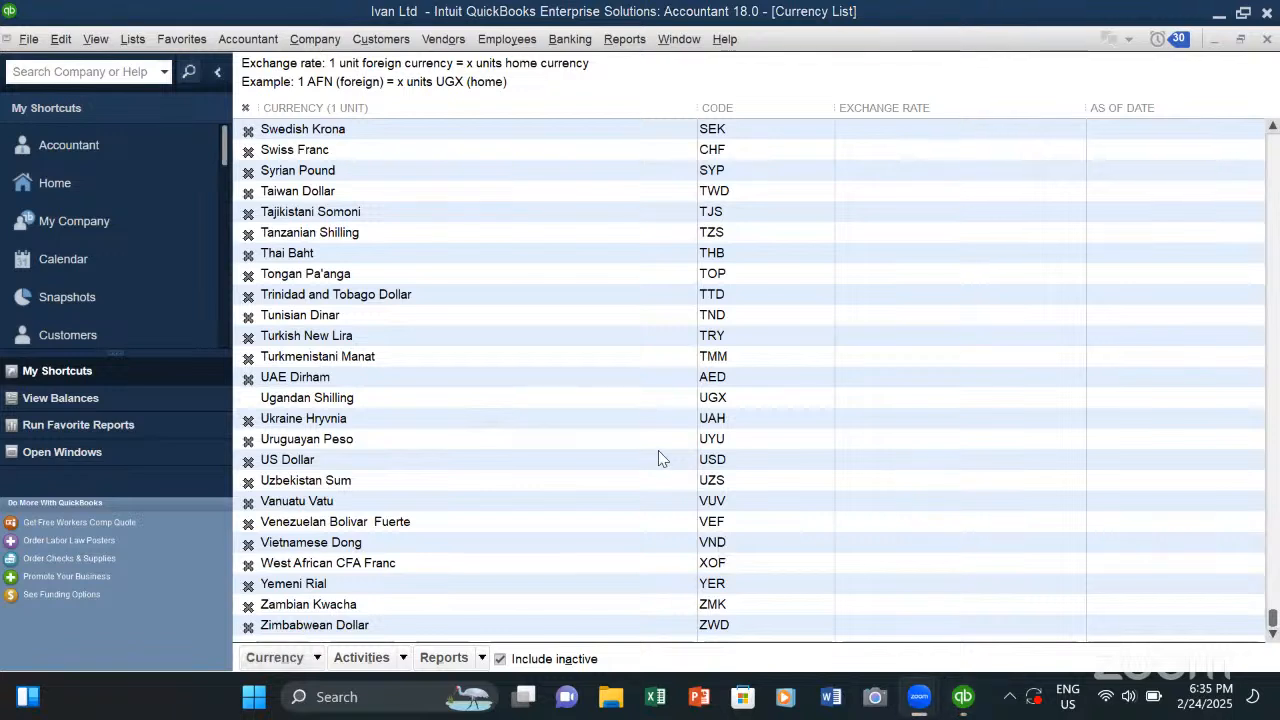
- Open the US Dollar currency record, review its dated exchange rates, and close it without saving
{"action": "left_click", "coordinate": [277, 462]}
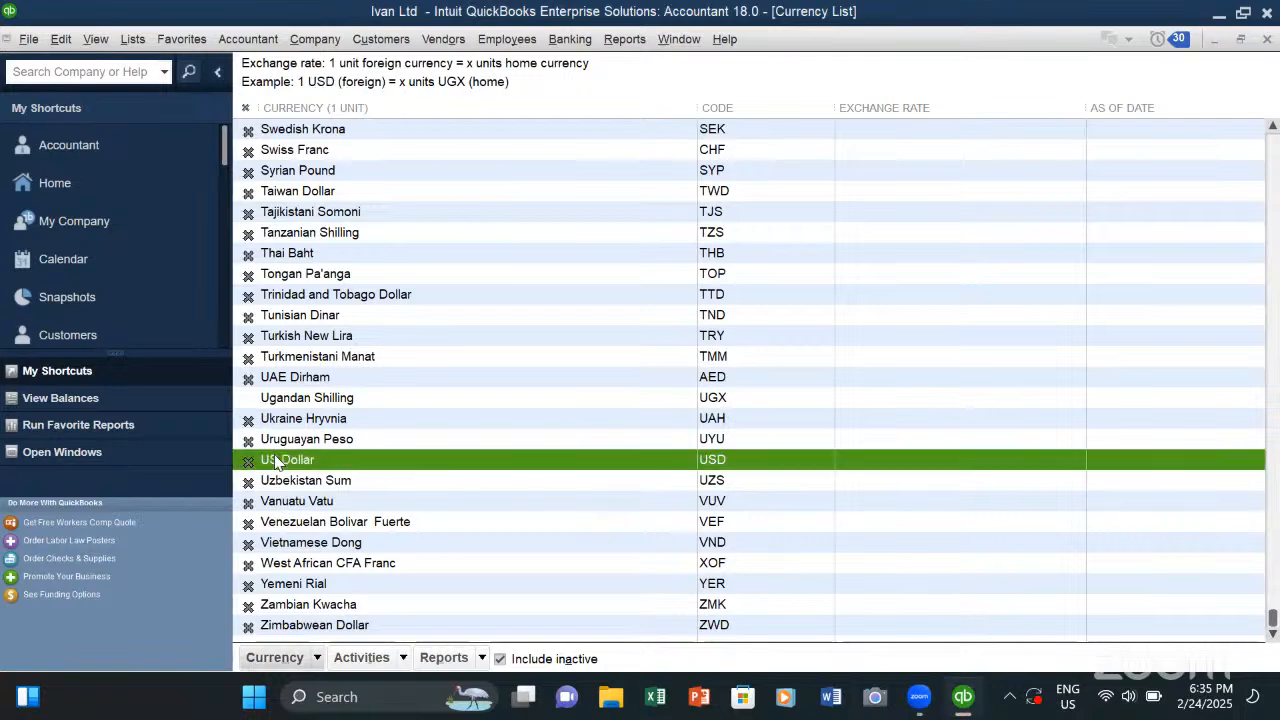
{"action": "double_click", "coordinate": [277, 462]}
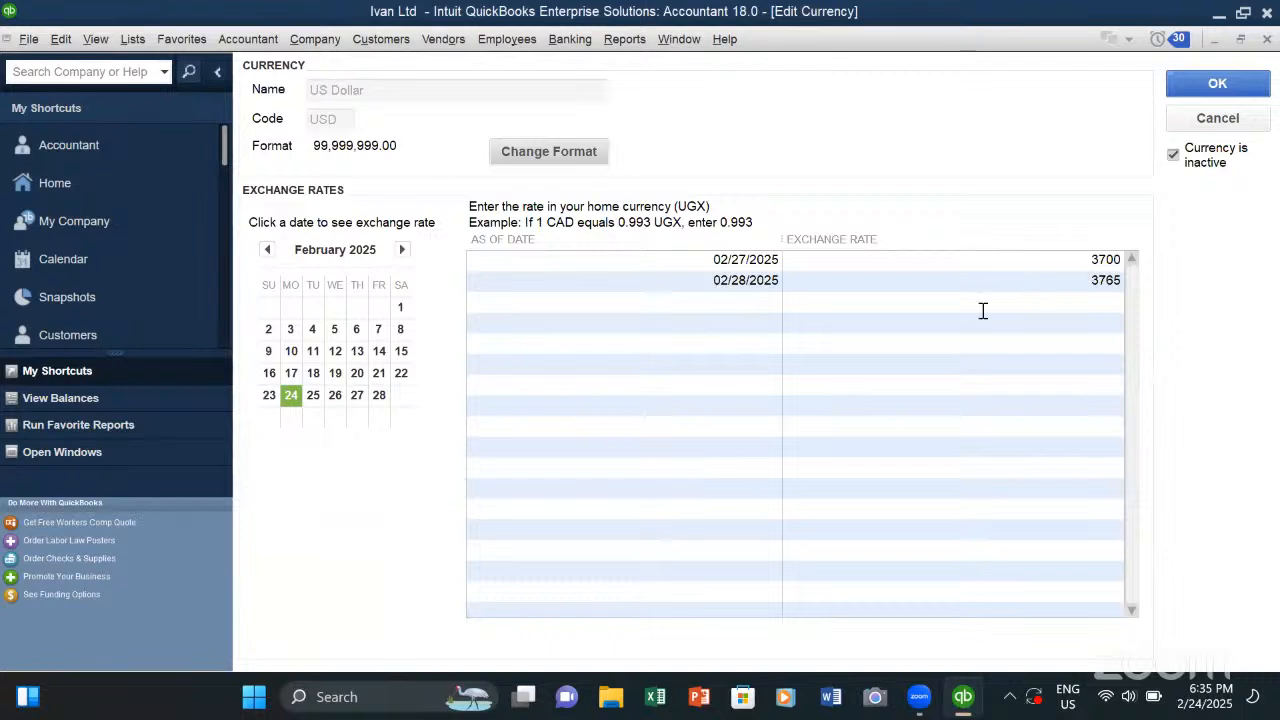
{"action": "left_click", "coordinate": [1090, 281]}
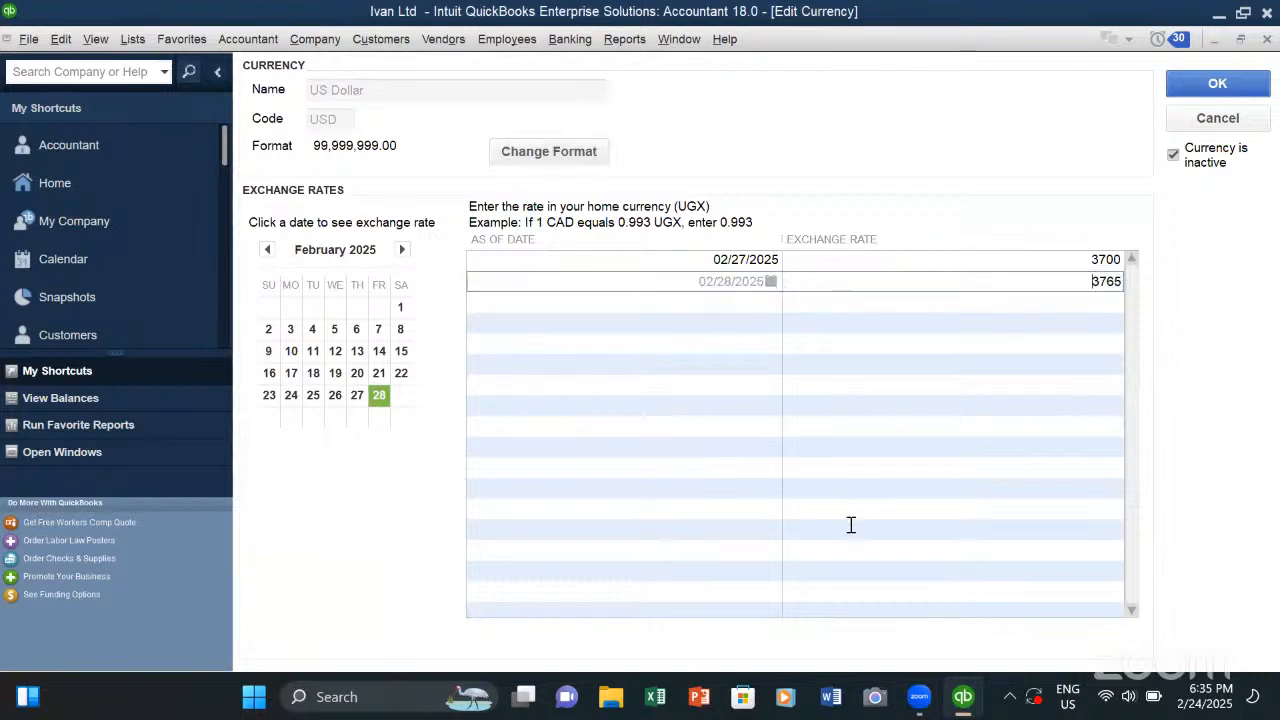
{"action": "left_click", "coordinate": [736, 304]}
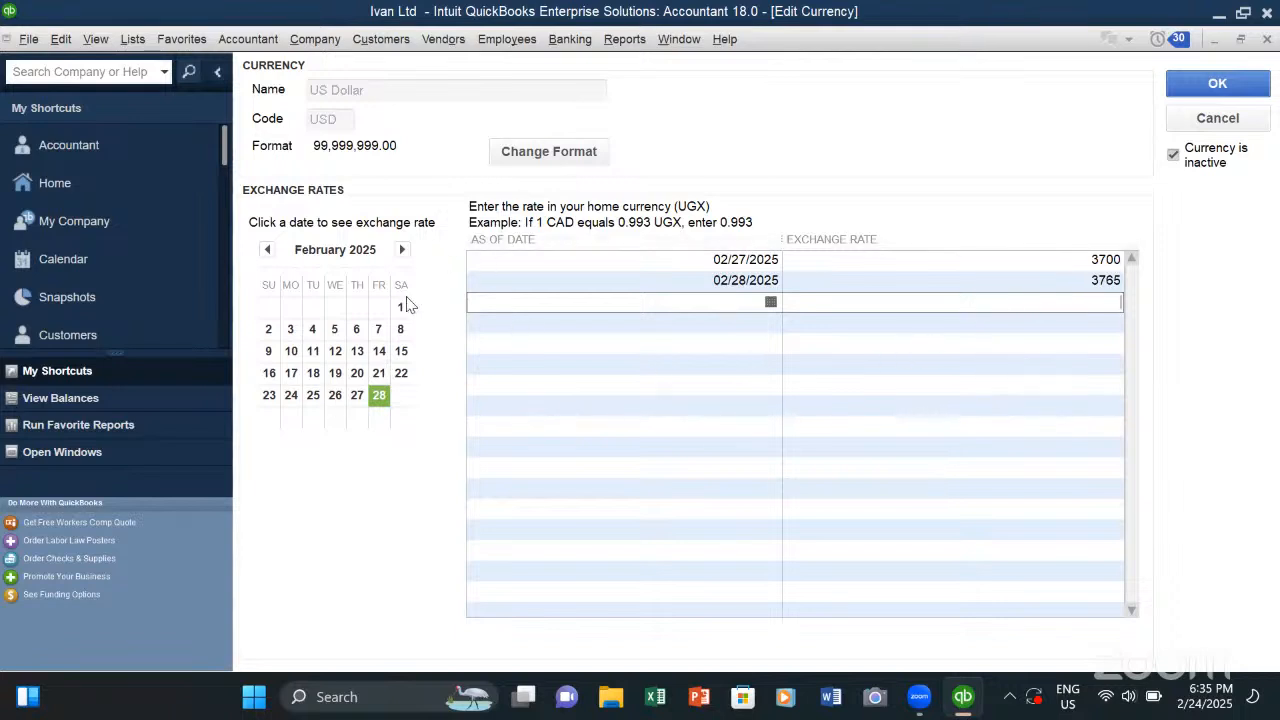
{"action": "left_click", "coordinate": [325, 46]}
{"action": "key", "text": "Escape"}
{"action": "scroll", "coordinate": [483, 465], "scroll_direction": "up", "scroll_amount": 5}
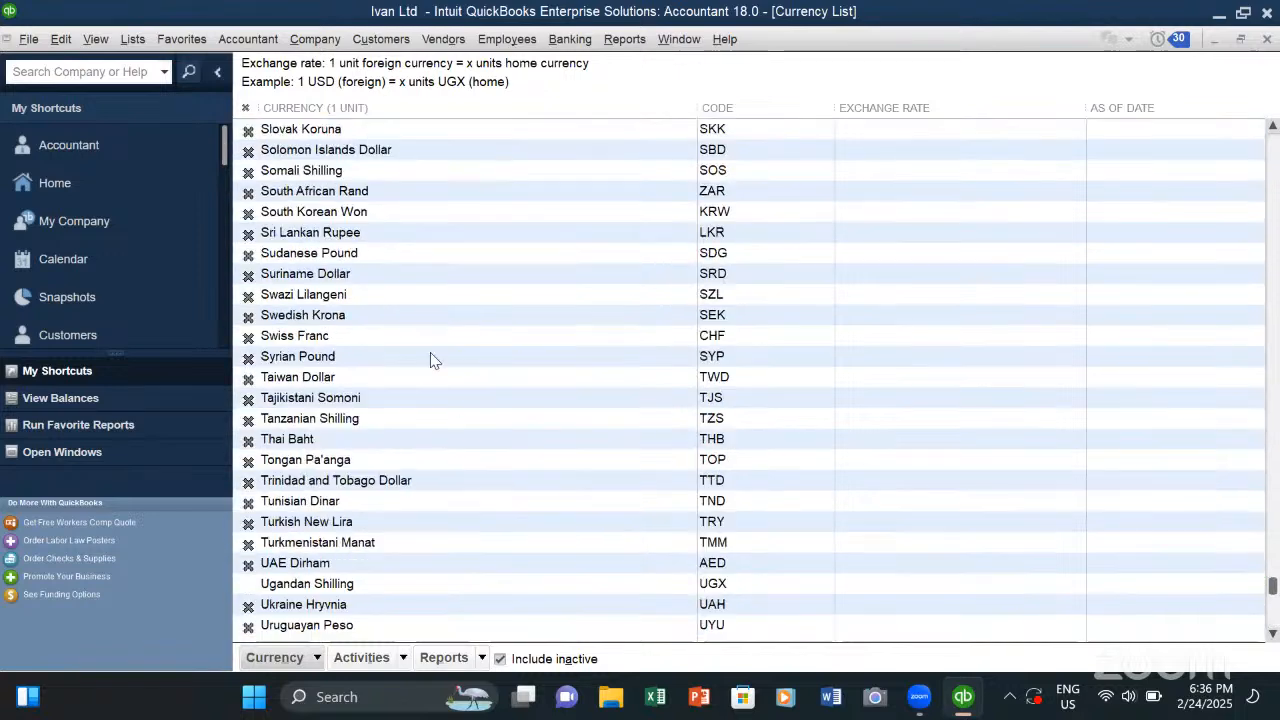
- Open the Customer Center to view the active customers and their transactions
{"action": "left_click", "coordinate": [318, 40]}
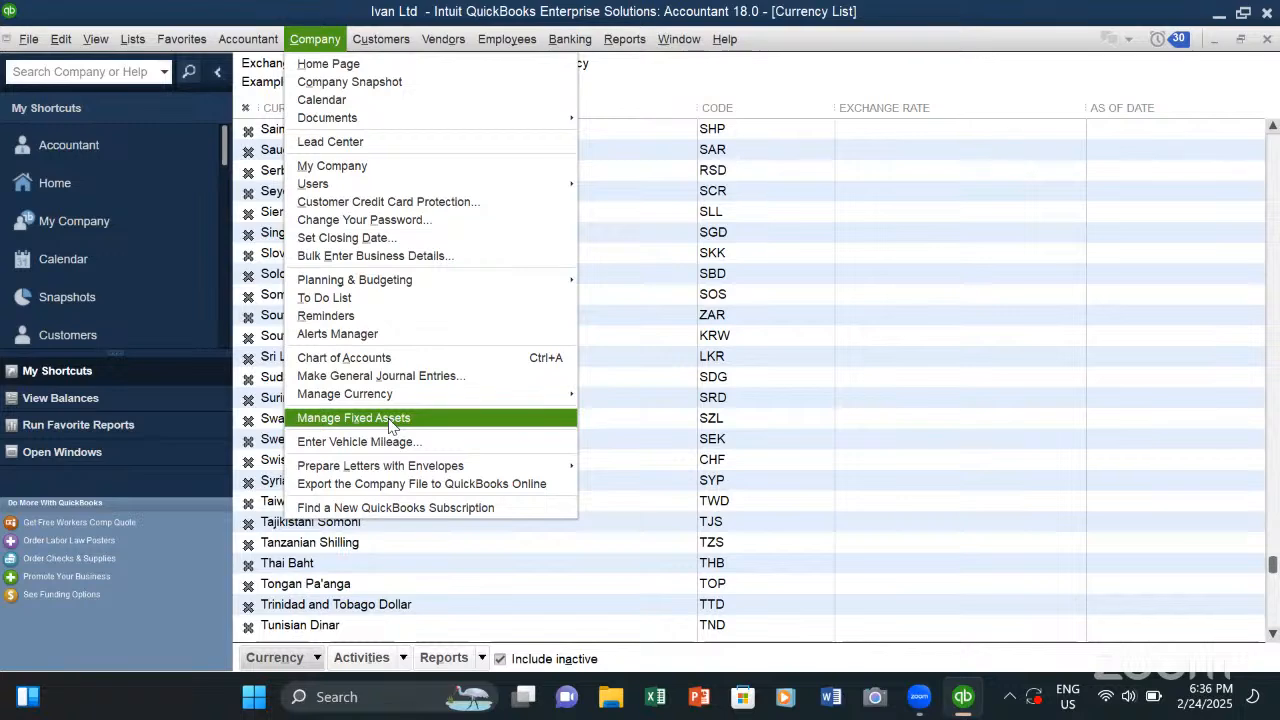
{"action": "mouse_move", "coordinate": [370, 48]}
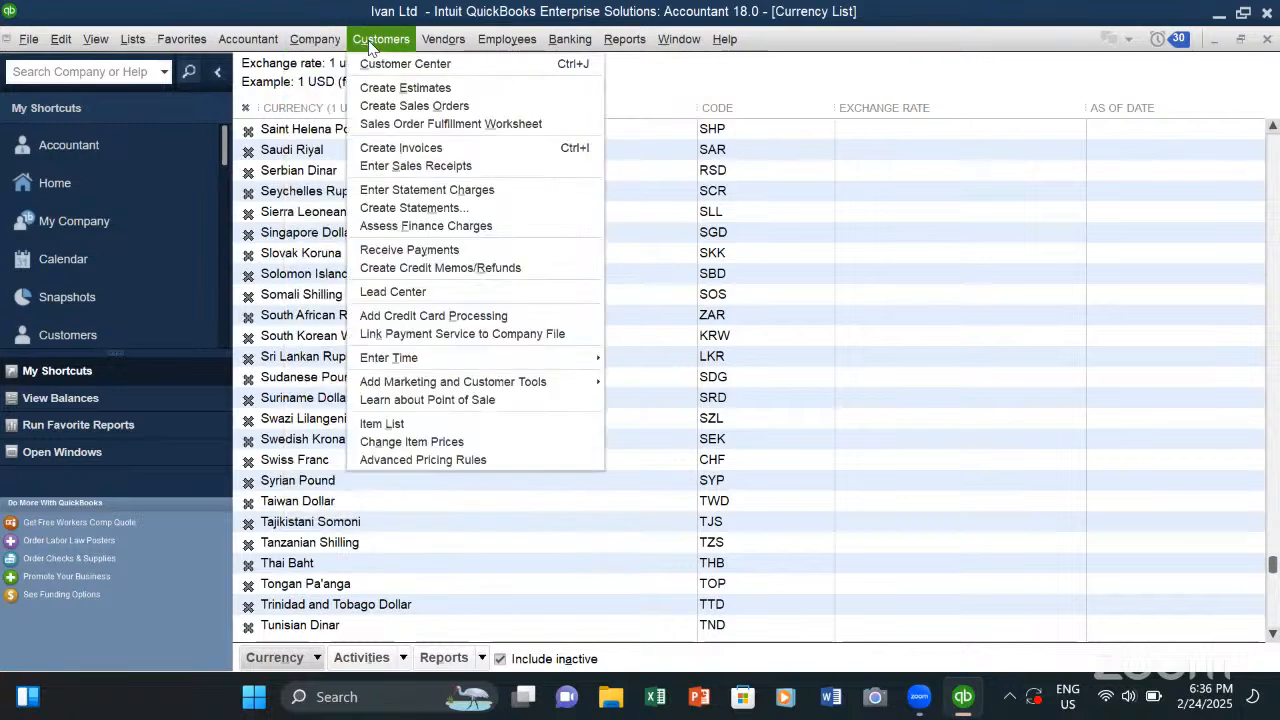
{"action": "left_click", "coordinate": [368, 46]}
{"action": "left_click", "coordinate": [365, 49]}
{"action": "left_click", "coordinate": [395, 66]}
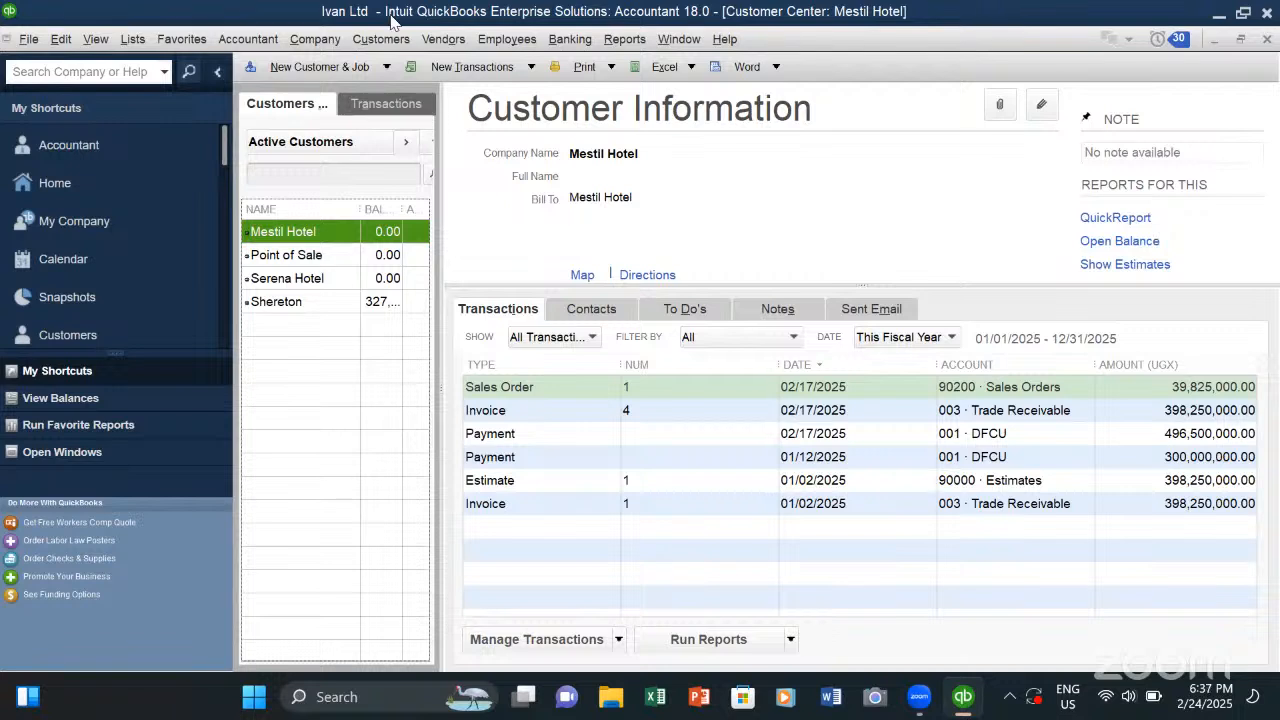
- Open the multiple-entry list for adding customers and jobs, select the first empty row, and dismiss the Time Saving Tip
{"action": "left_click", "coordinate": [285, 67]}
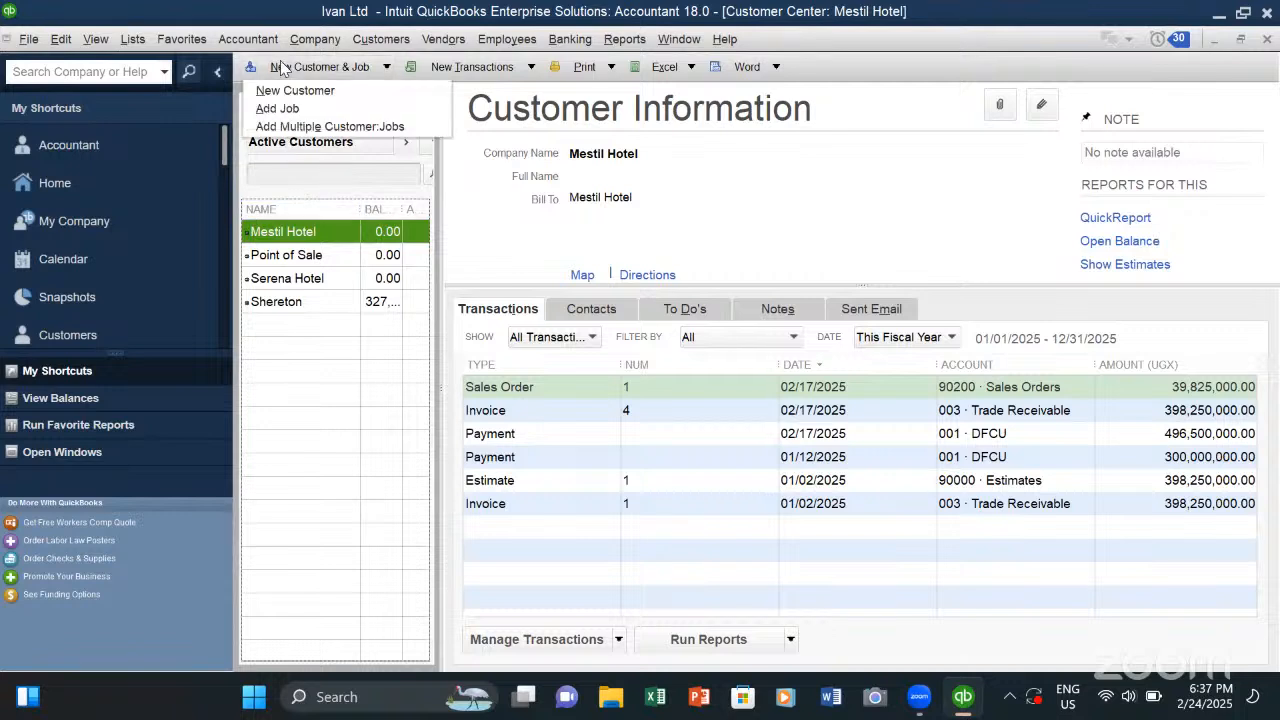
{"action": "left_click", "coordinate": [303, 127]}
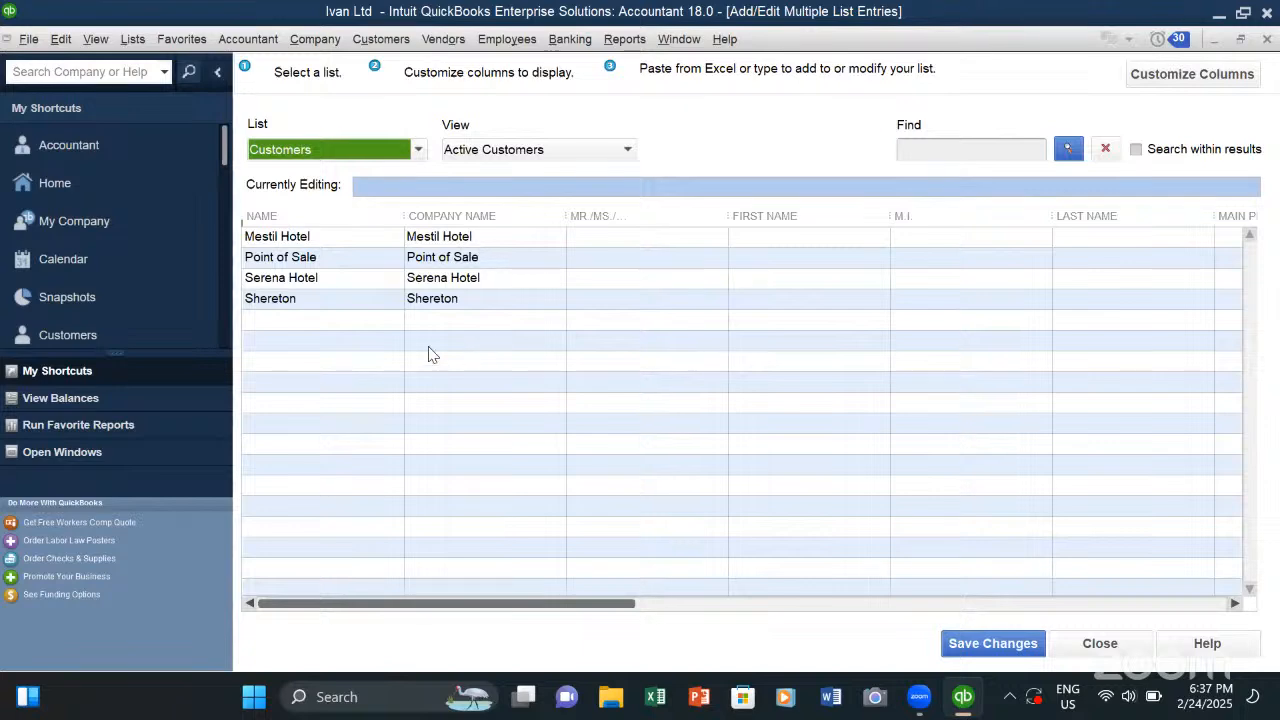
{"action": "left_click", "coordinate": [306, 329]}
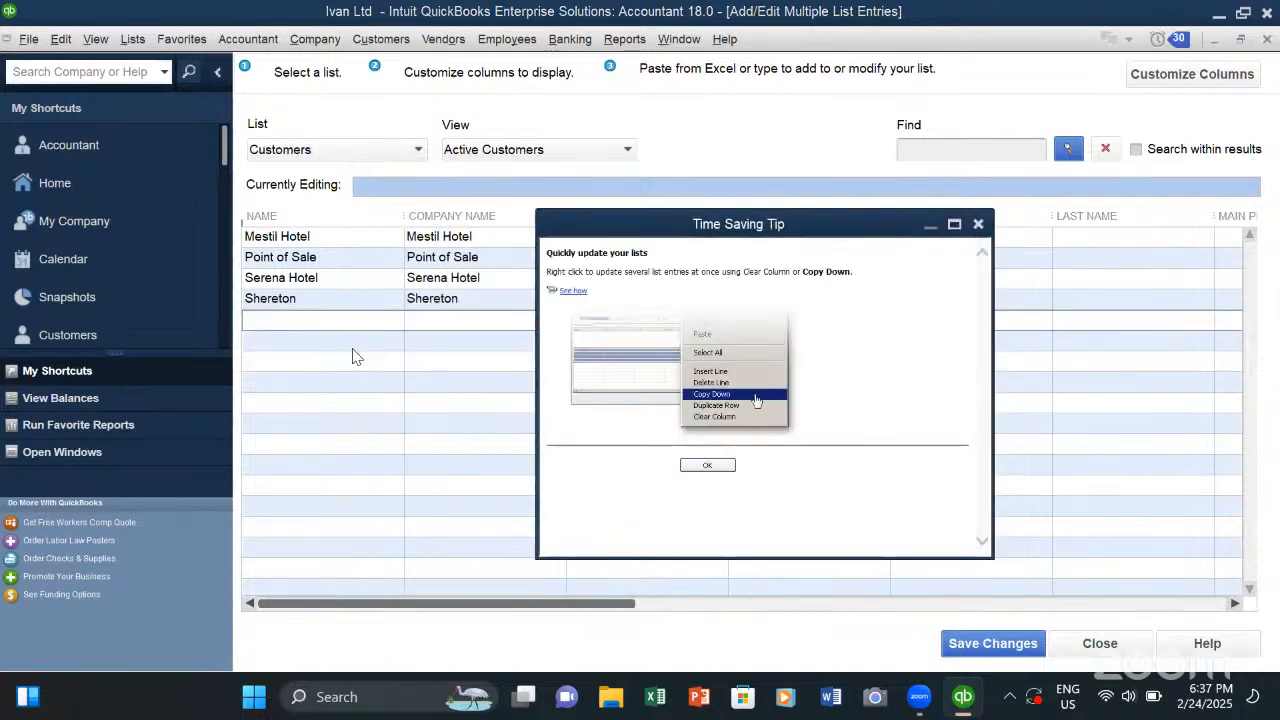
{"action": "left_click", "coordinate": [978, 225]}
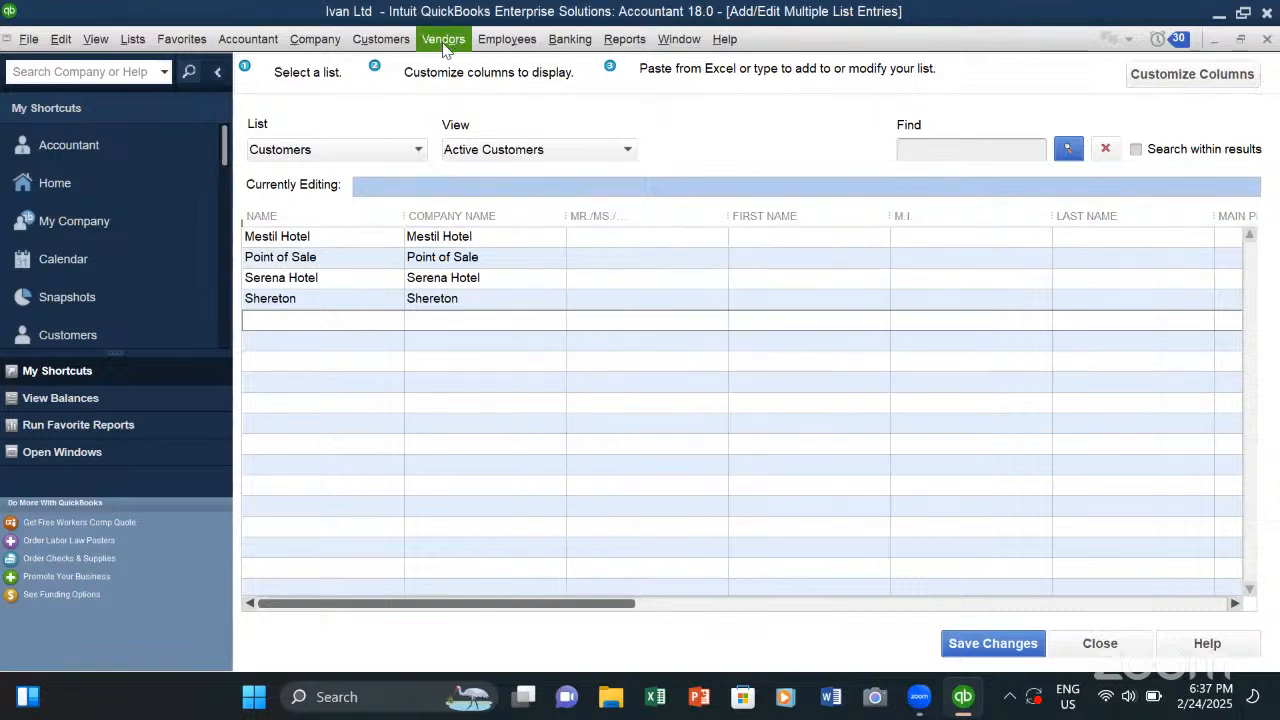
- Open a blank credit memo and view the items available for its first line without choosing one
{"action": "left_click", "coordinate": [381, 40]}
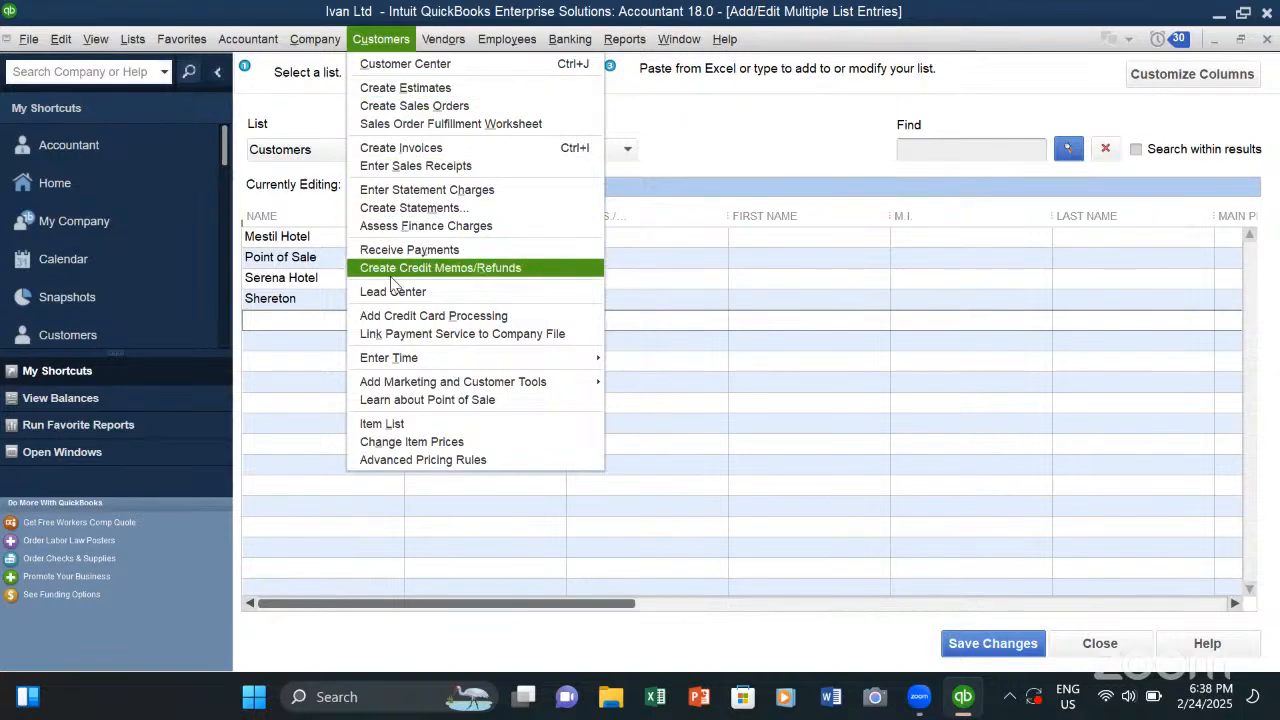
{"action": "left_click", "coordinate": [468, 272]}
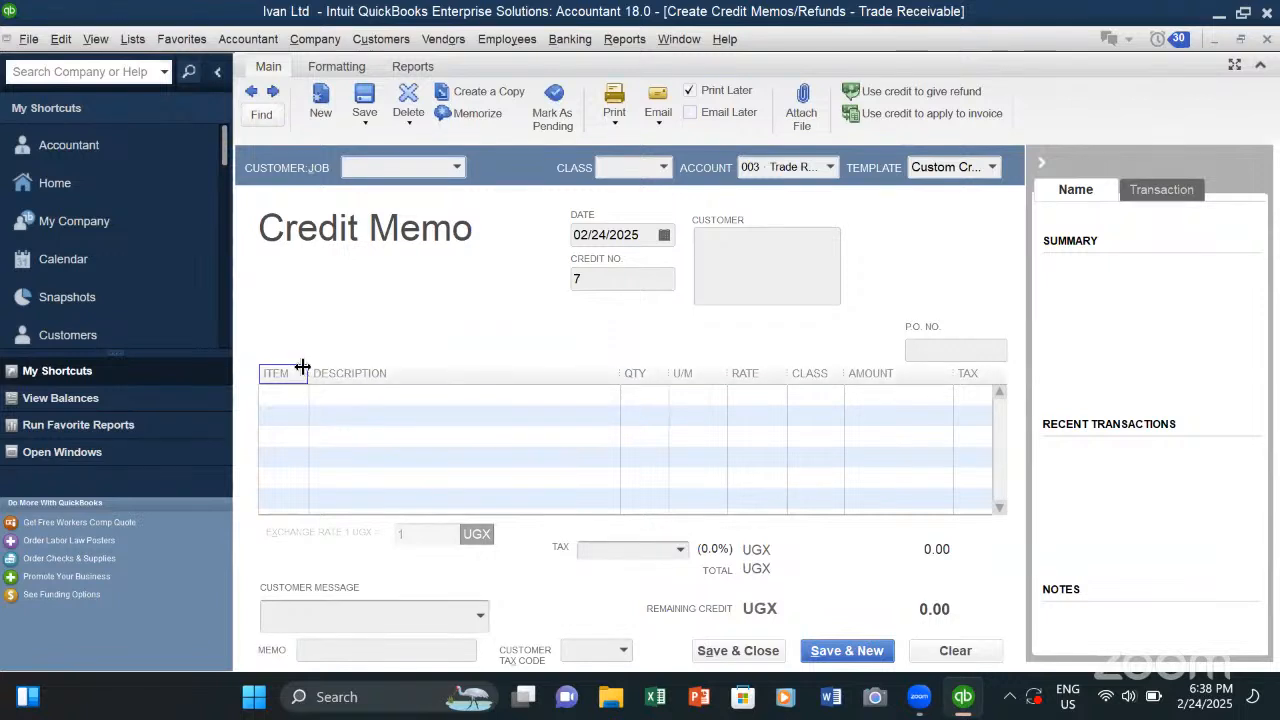
{"action": "left_click", "coordinate": [283, 395]}
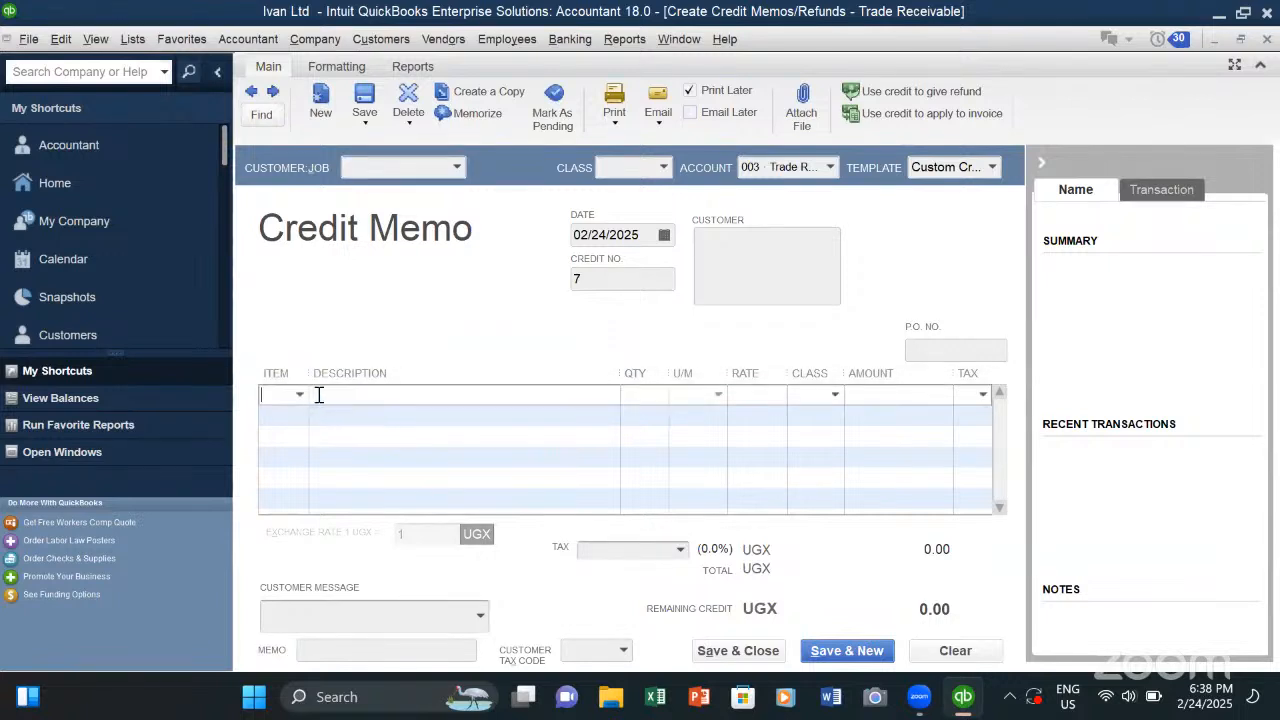
{"action": "left_click", "coordinate": [299, 395]}
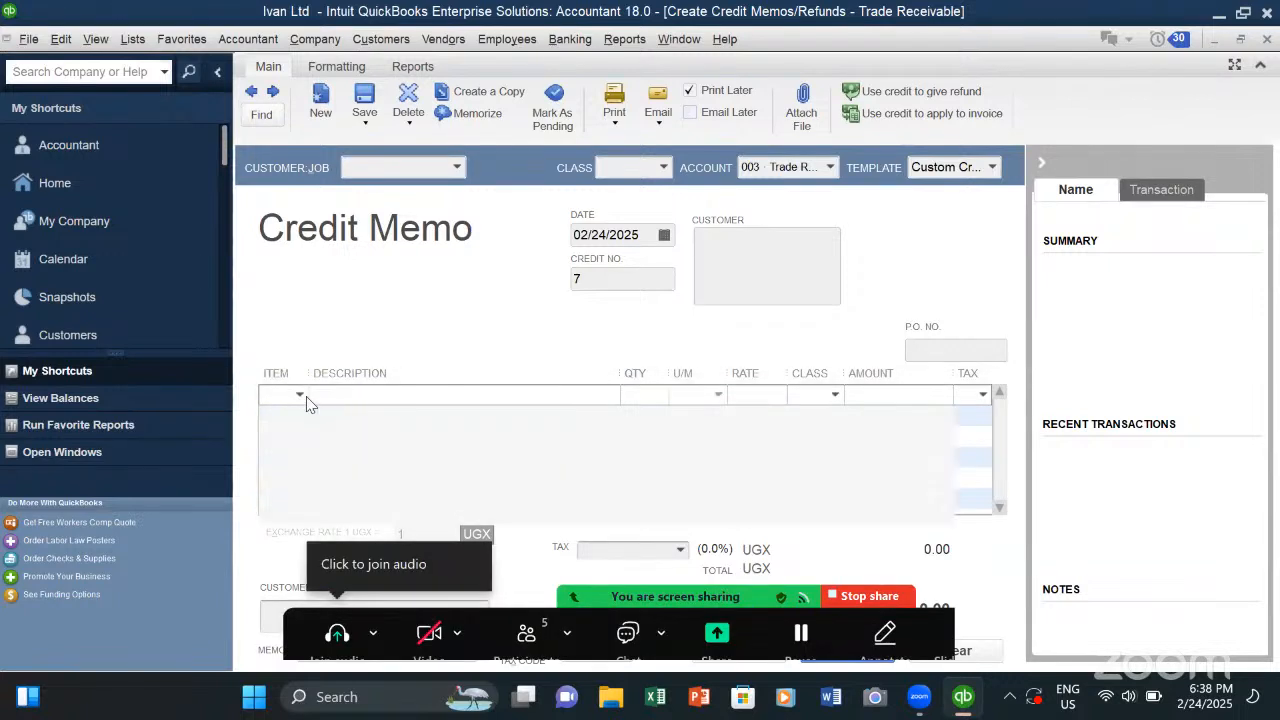
{"action": "left_click", "coordinate": [405, 391]}
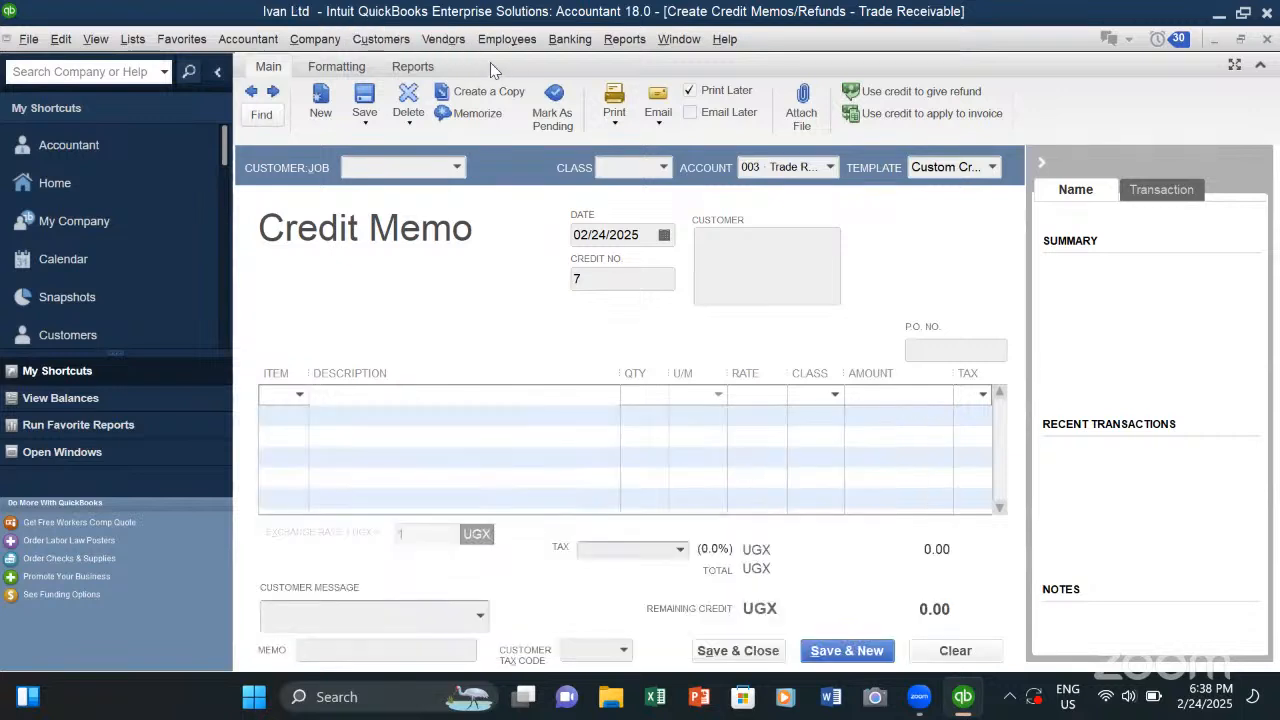
{"action": "left_click", "coordinate": [381, 40]}
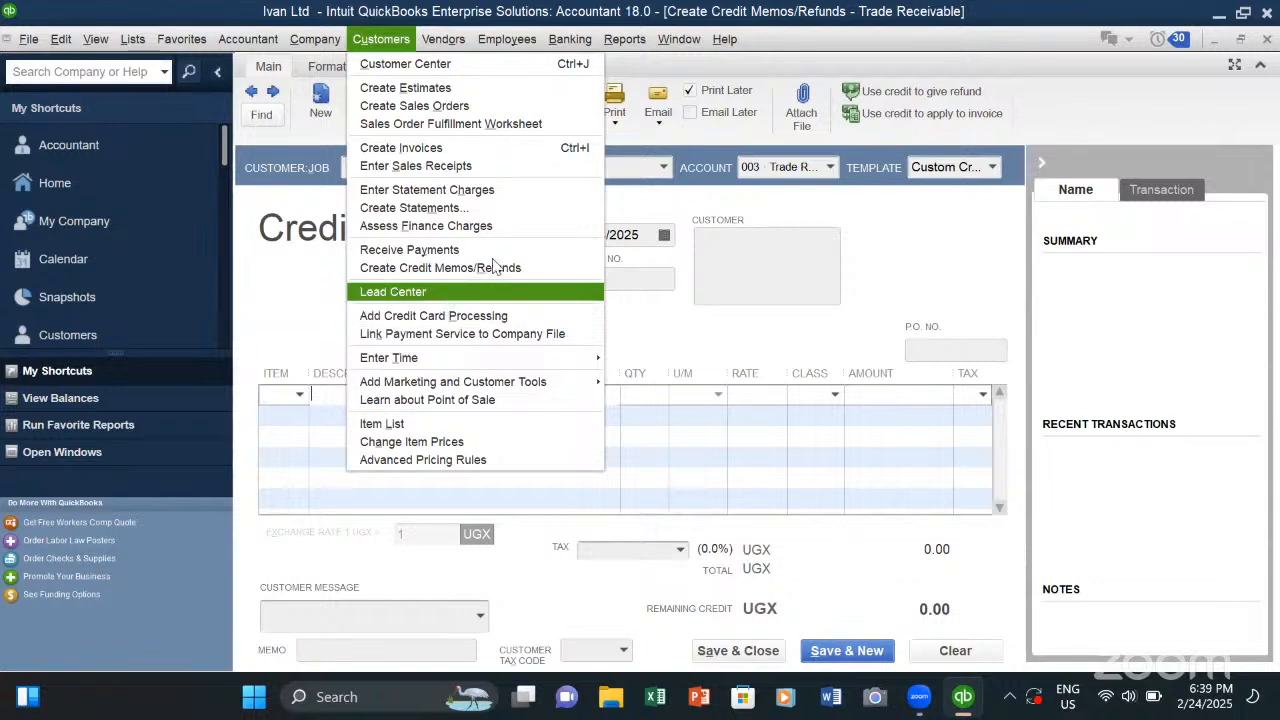
{"action": "left_click", "coordinate": [446, 47]}
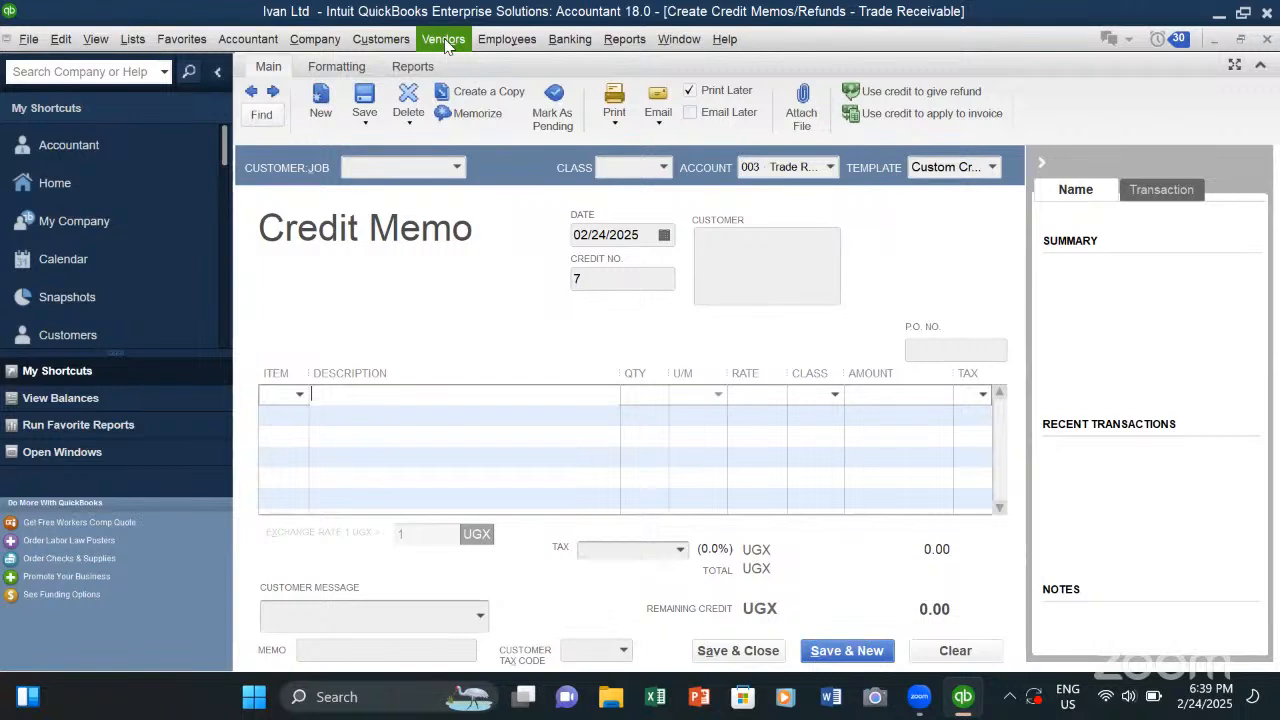
{"action": "left_click", "coordinate": [445, 45]}
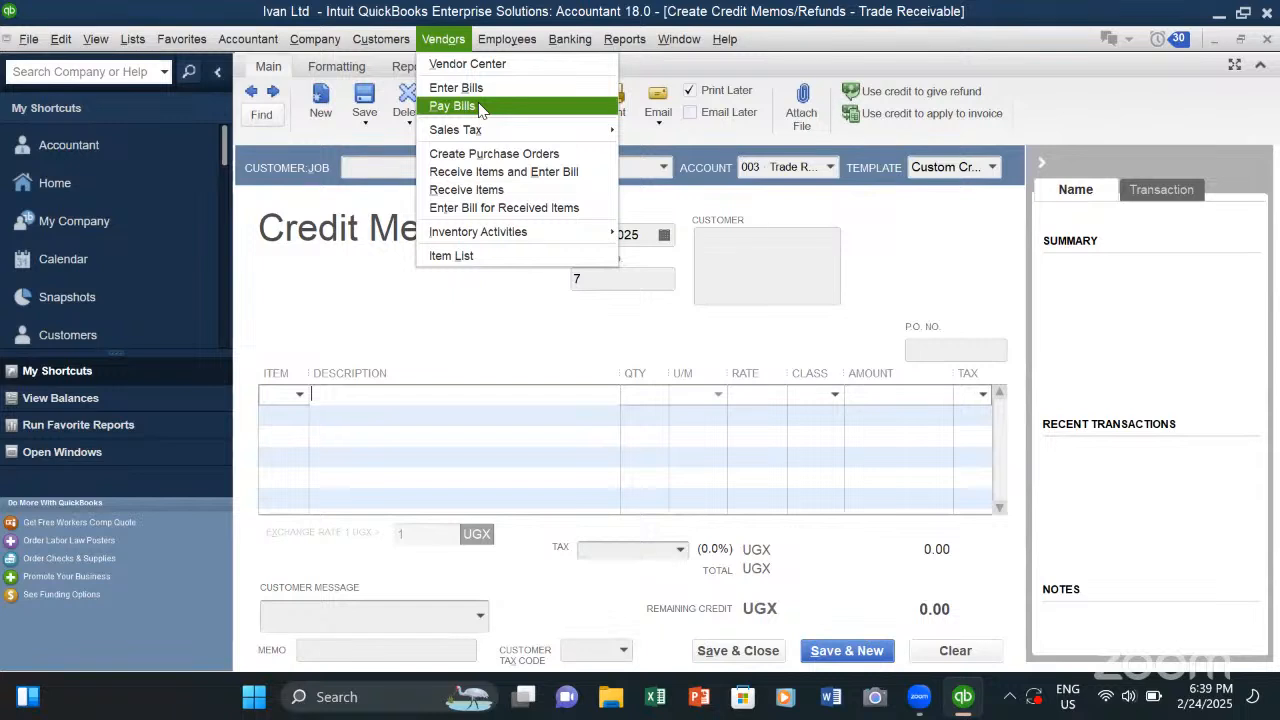
- View the blank Write Checks form for the DFCU bank account, including its payee and expense fields, and close it
{"action": "left_click", "coordinate": [505, 39]}
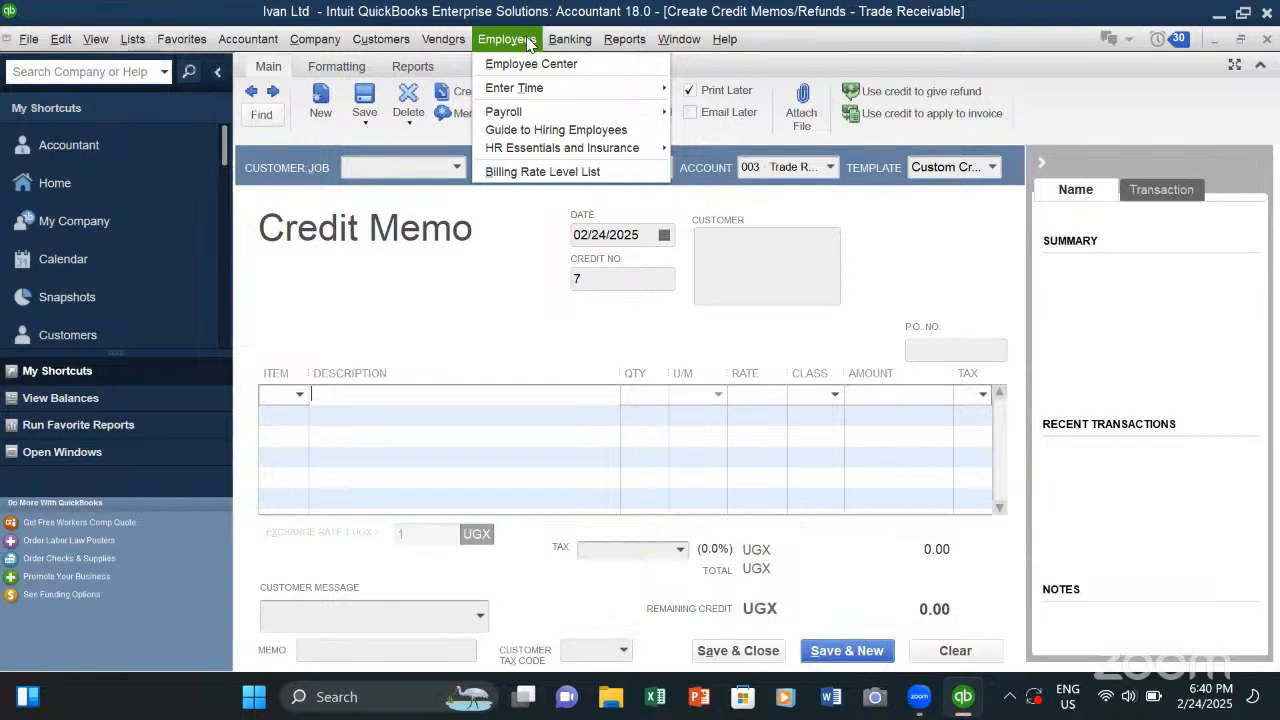
{"action": "mouse_move", "coordinate": [576, 46]}
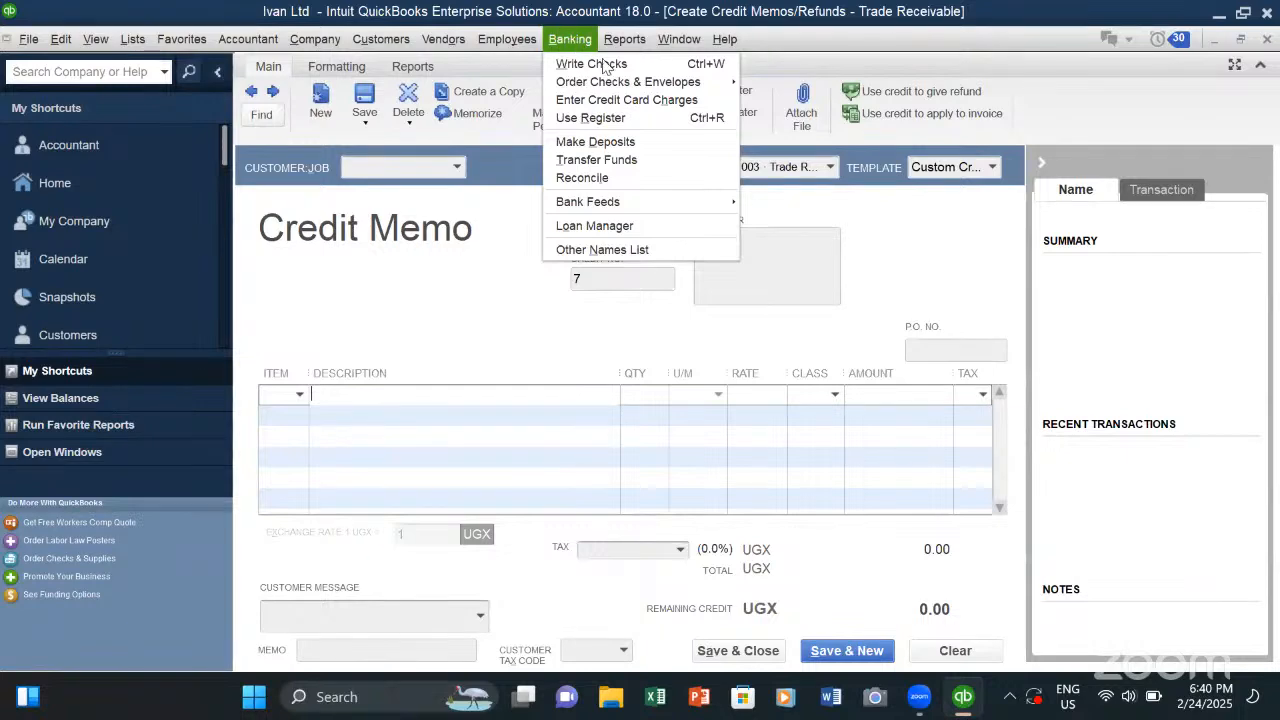
{"action": "left_click", "coordinate": [598, 66]}
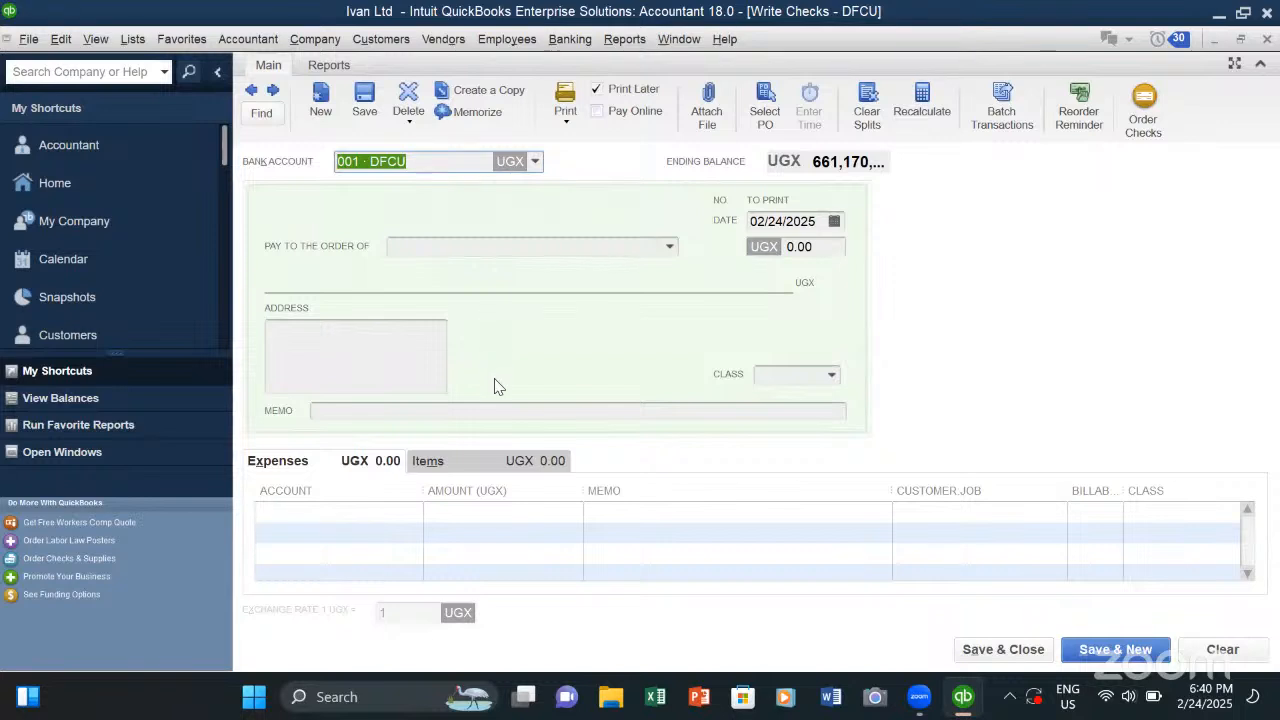
{"action": "left_click", "coordinate": [466, 246]}
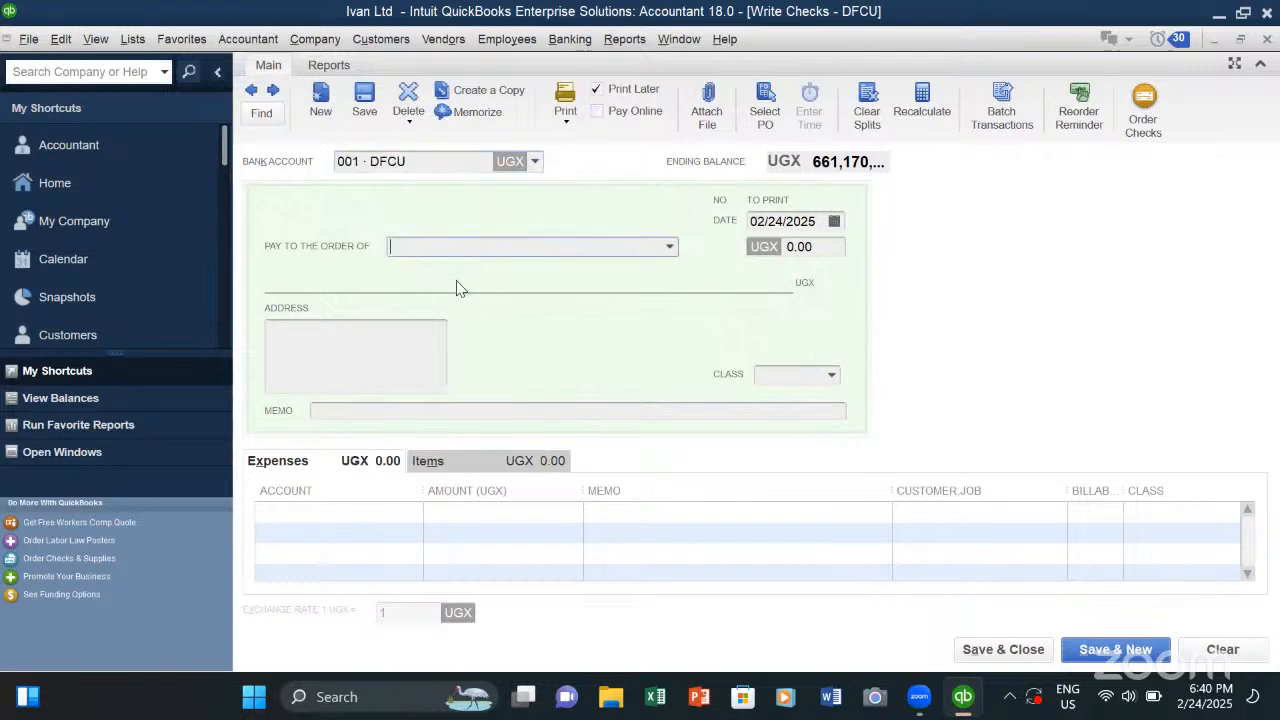
{"action": "left_click", "coordinate": [537, 506]}
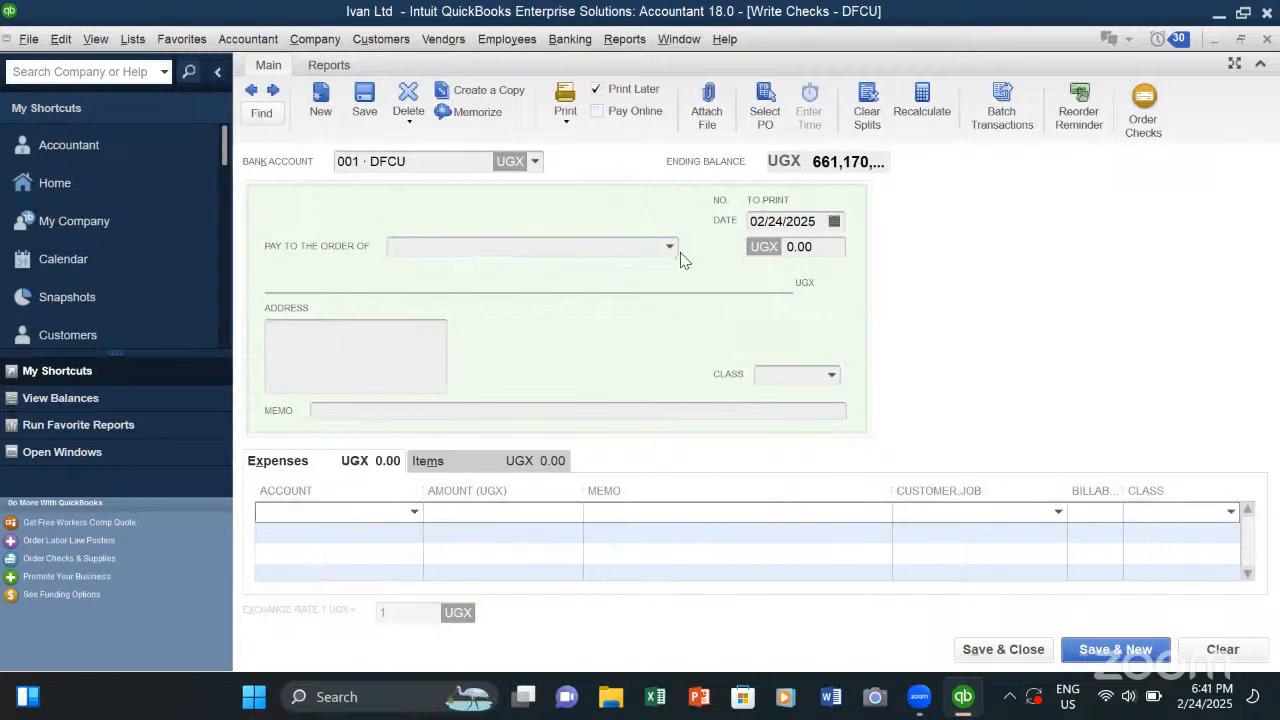
{"action": "key", "text": "Escape"}
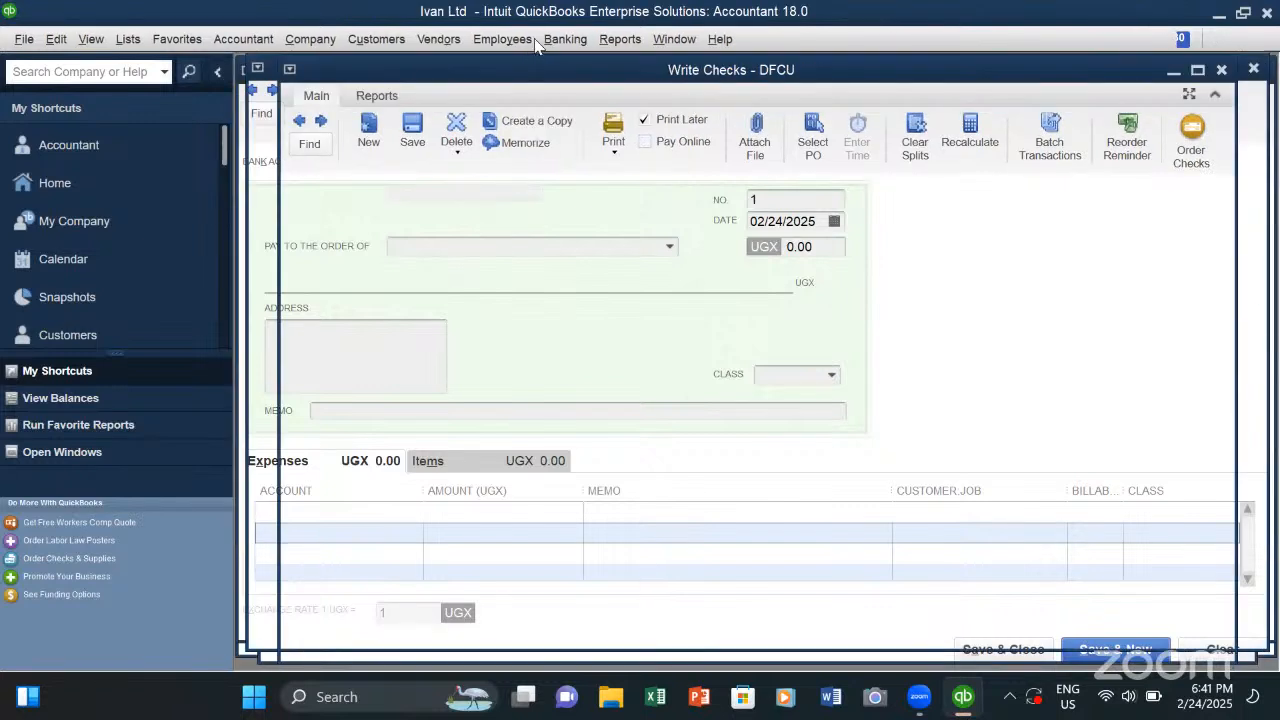
- Open the blank Make Deposits form
{"action": "left_click", "coordinate": [550, 38]}
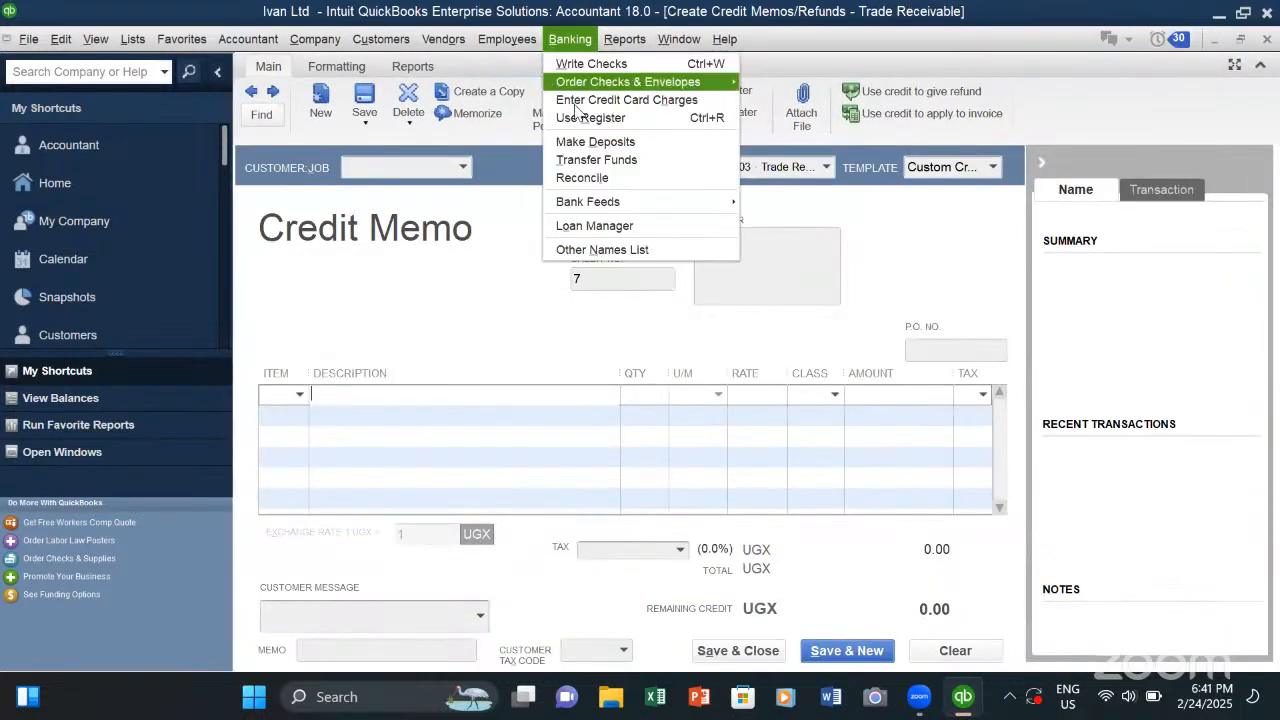
{"action": "left_click", "coordinate": [603, 143]}
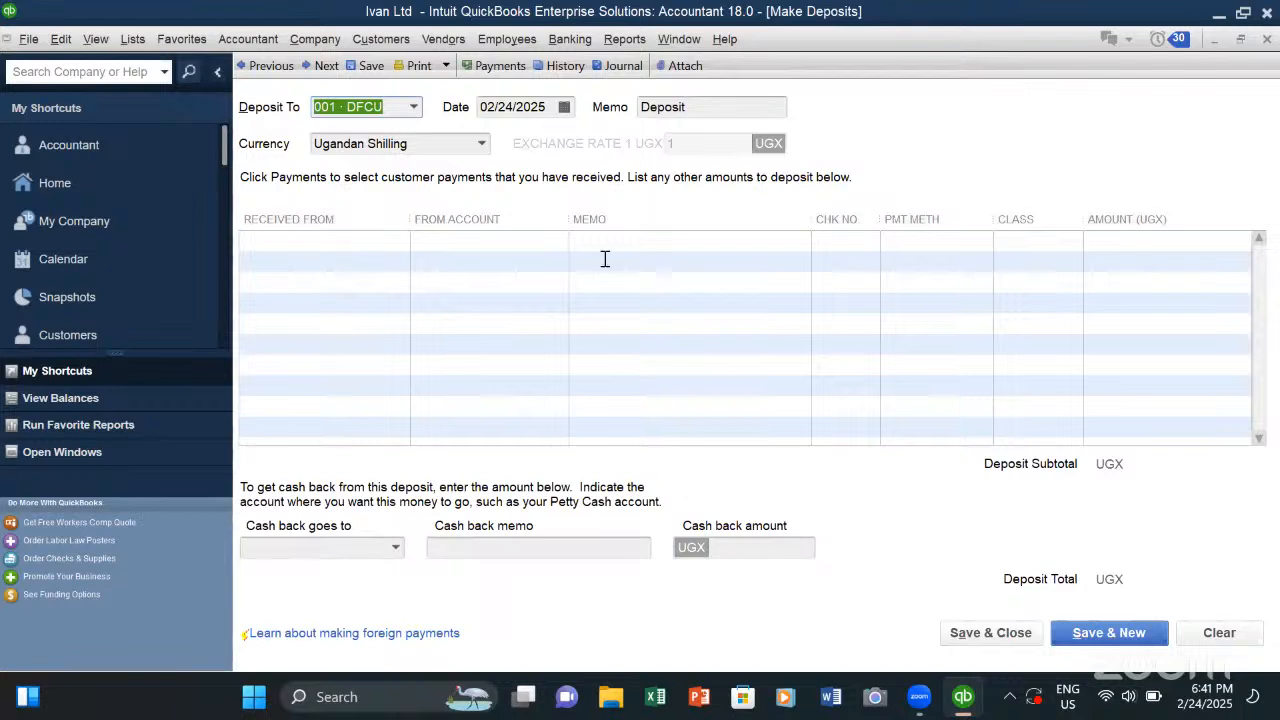
- Select the first line of the blank deposit's payment table and close the Make Deposits form
{"action": "left_click", "coordinate": [445, 243]}
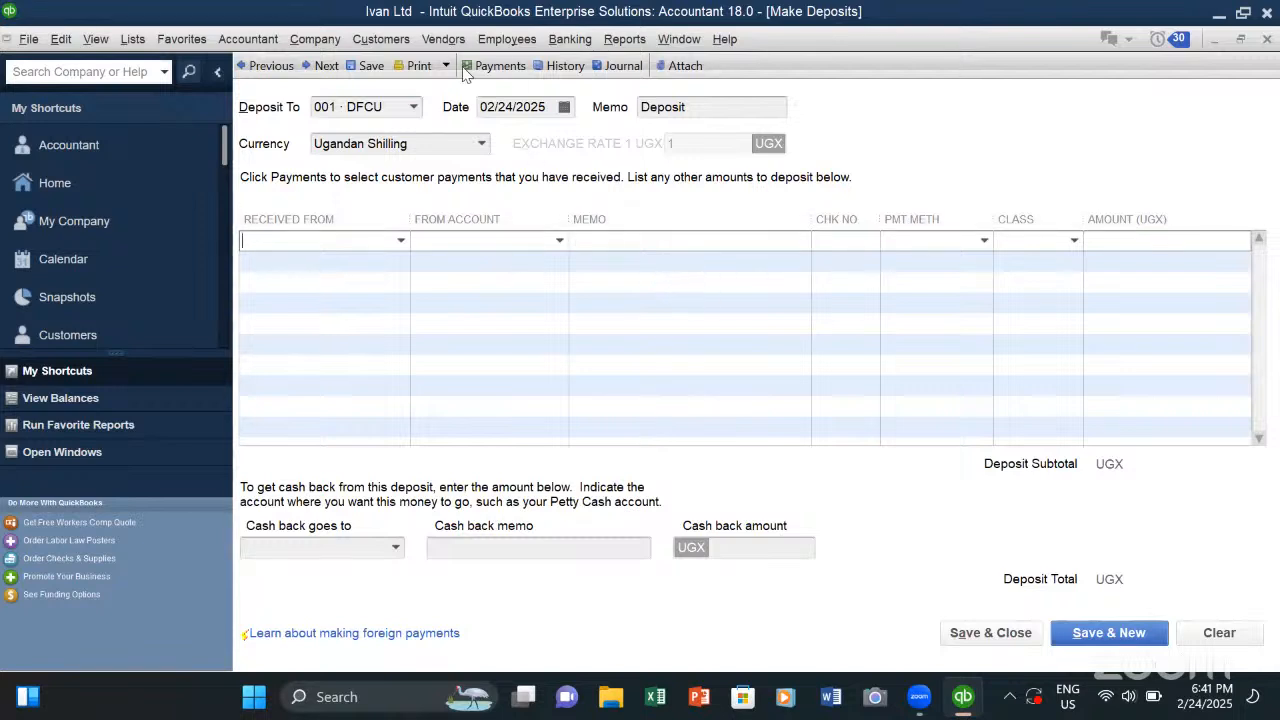
{"action": "key", "text": "Escape"}
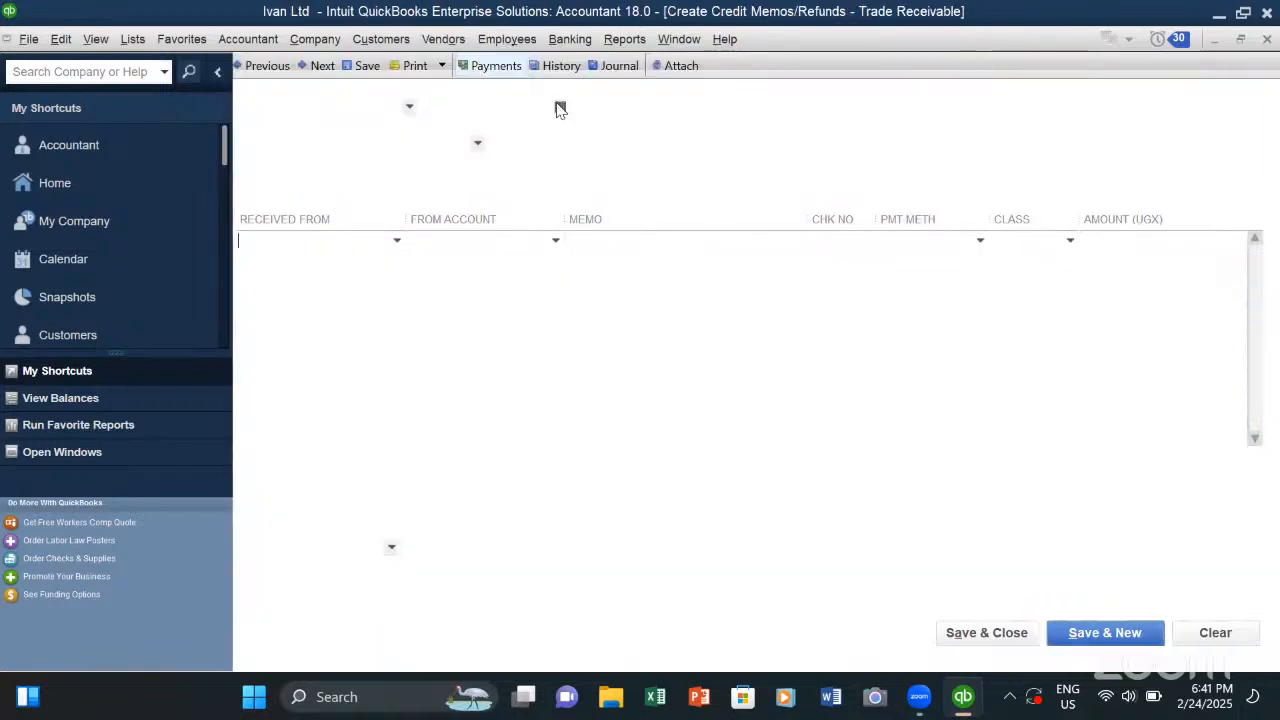
- Open the blank Transfer Funds form and go to the account the funds are transferred from
{"action": "left_click", "coordinate": [575, 44]}
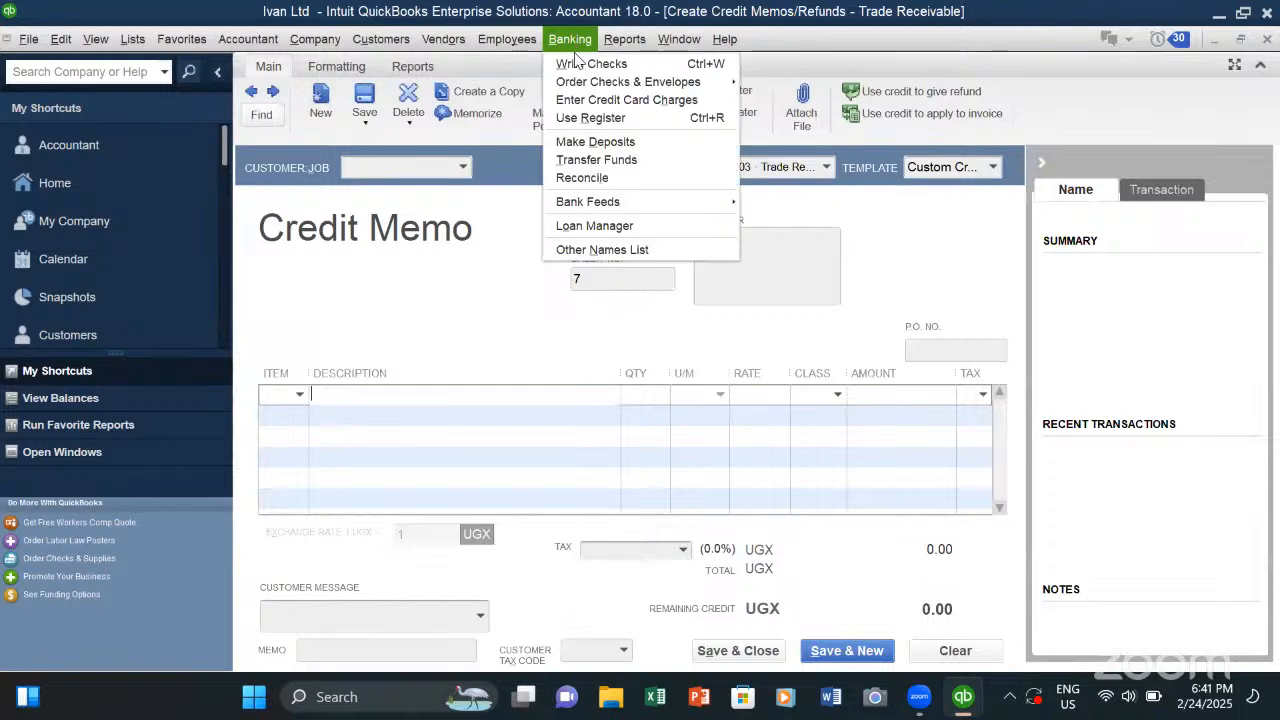
{"action": "left_click", "coordinate": [607, 161]}
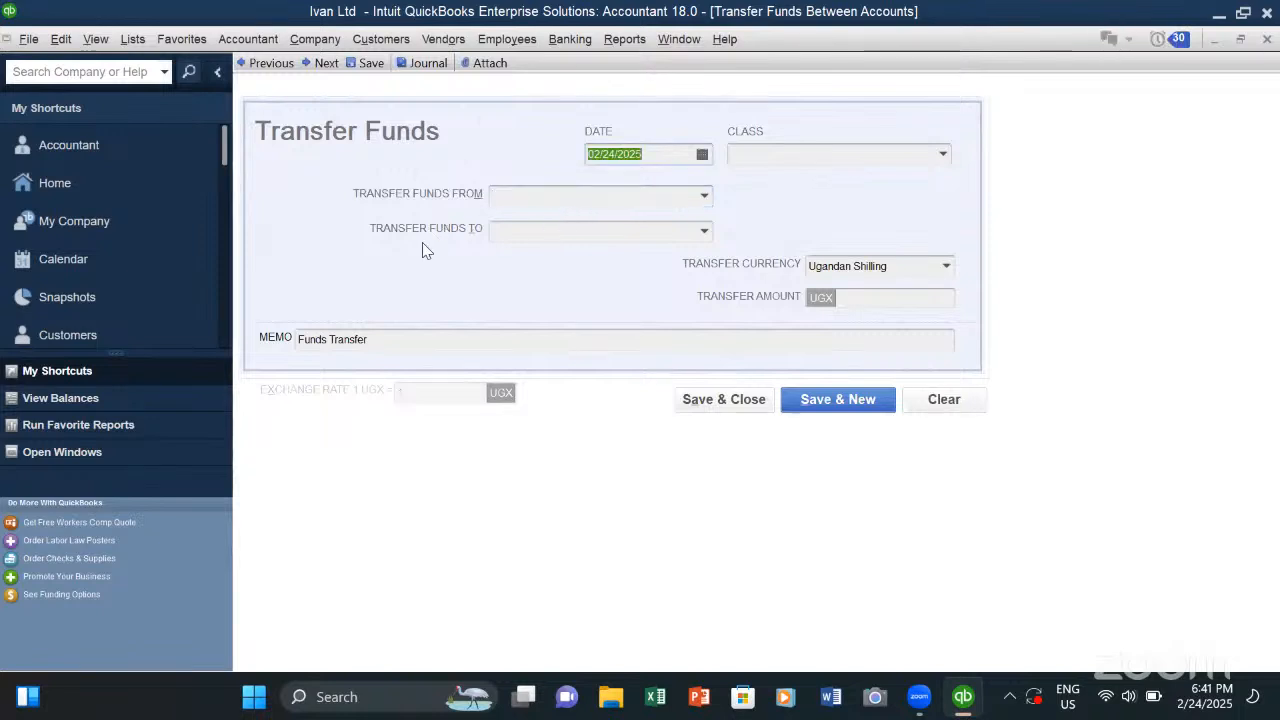
{"action": "left_click", "coordinate": [597, 195]}
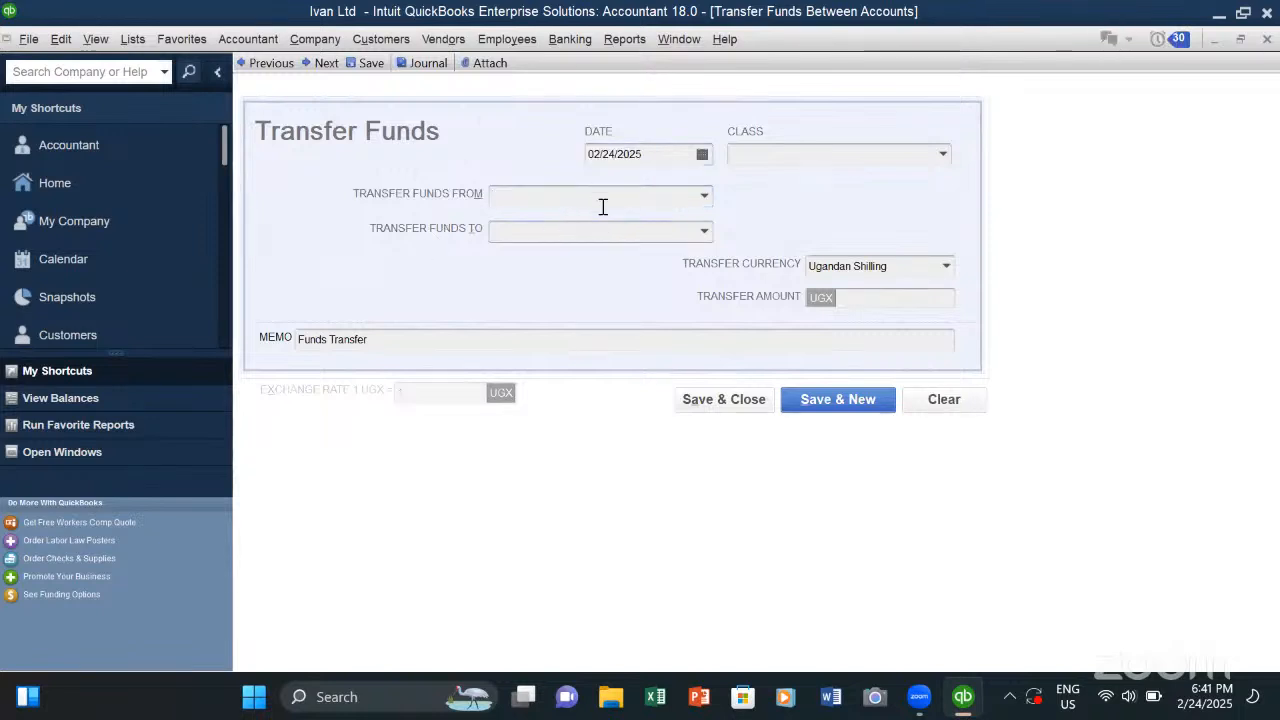
- View the Begin Reconciliation window for the DFCU account and close it without reconciling
{"action": "left_click", "coordinate": [568, 40]}
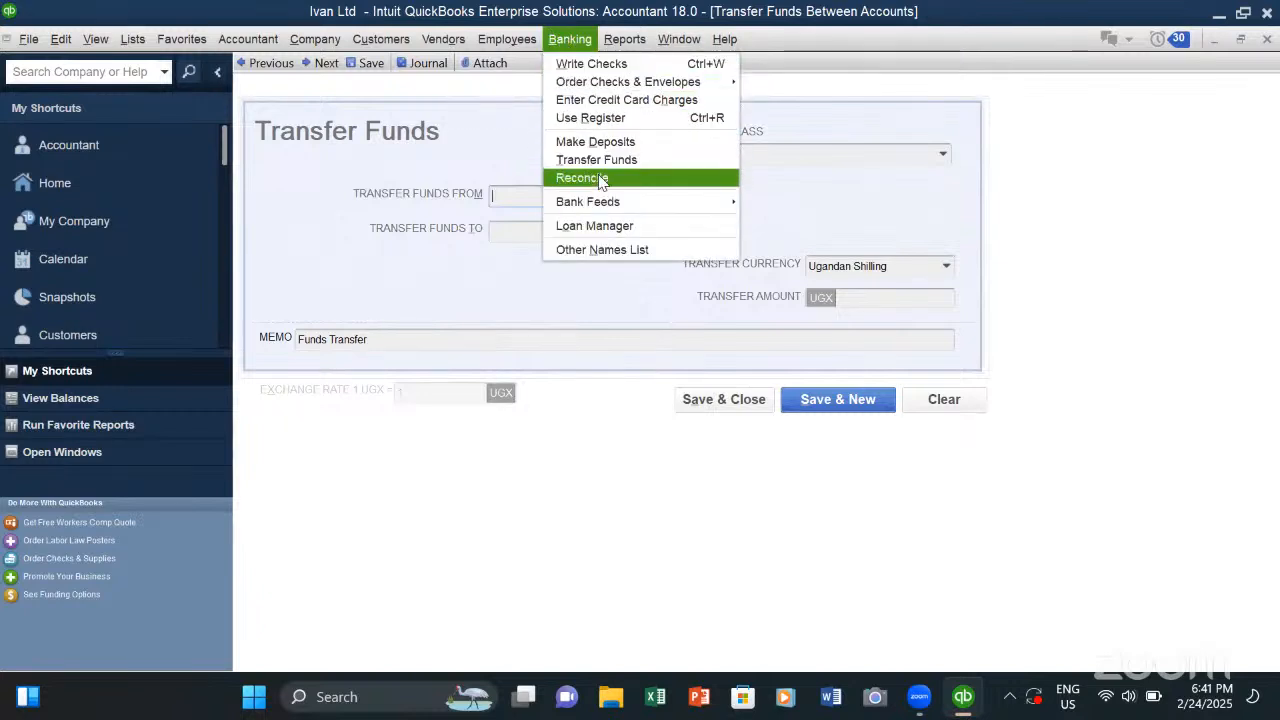
{"action": "left_click", "coordinate": [601, 179]}
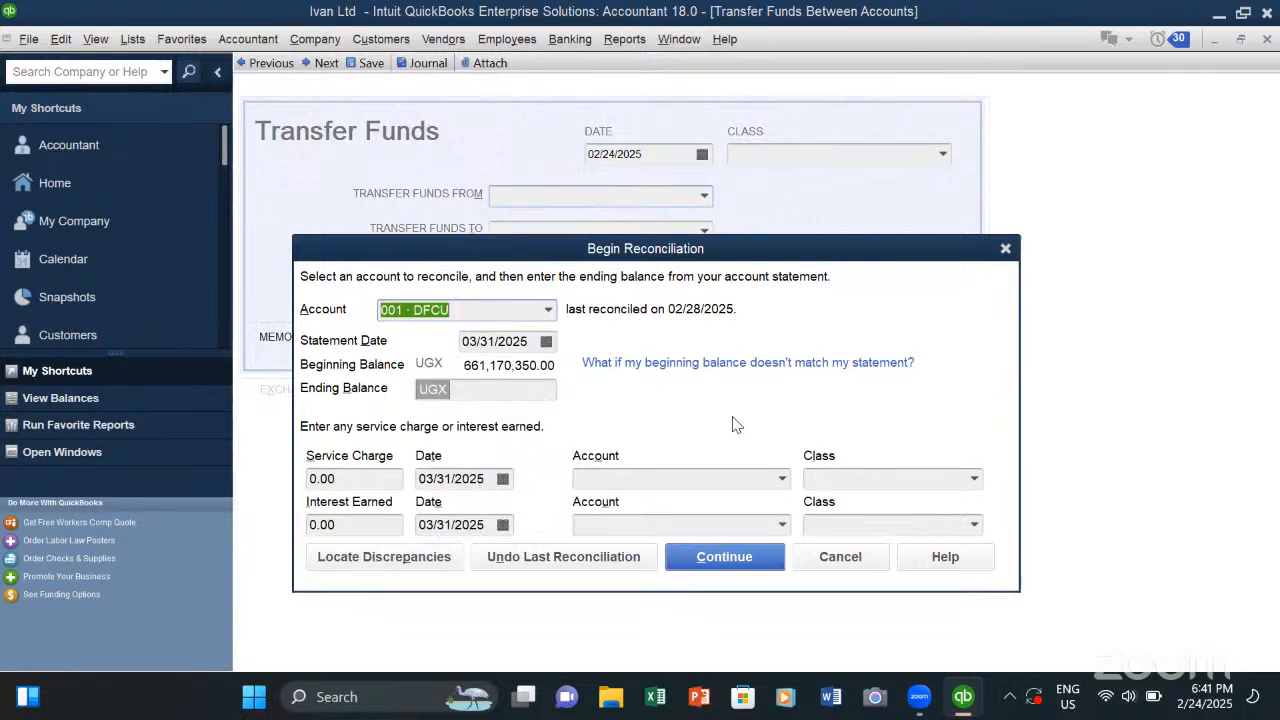
{"action": "left_click", "coordinate": [707, 160]}
- Open the Loan Manager, view the blank Add Loan form, and close that form without adding a loan
{"action": "left_click", "coordinate": [610, 42]}
{"action": "left_click", "coordinate": [582, 42]}
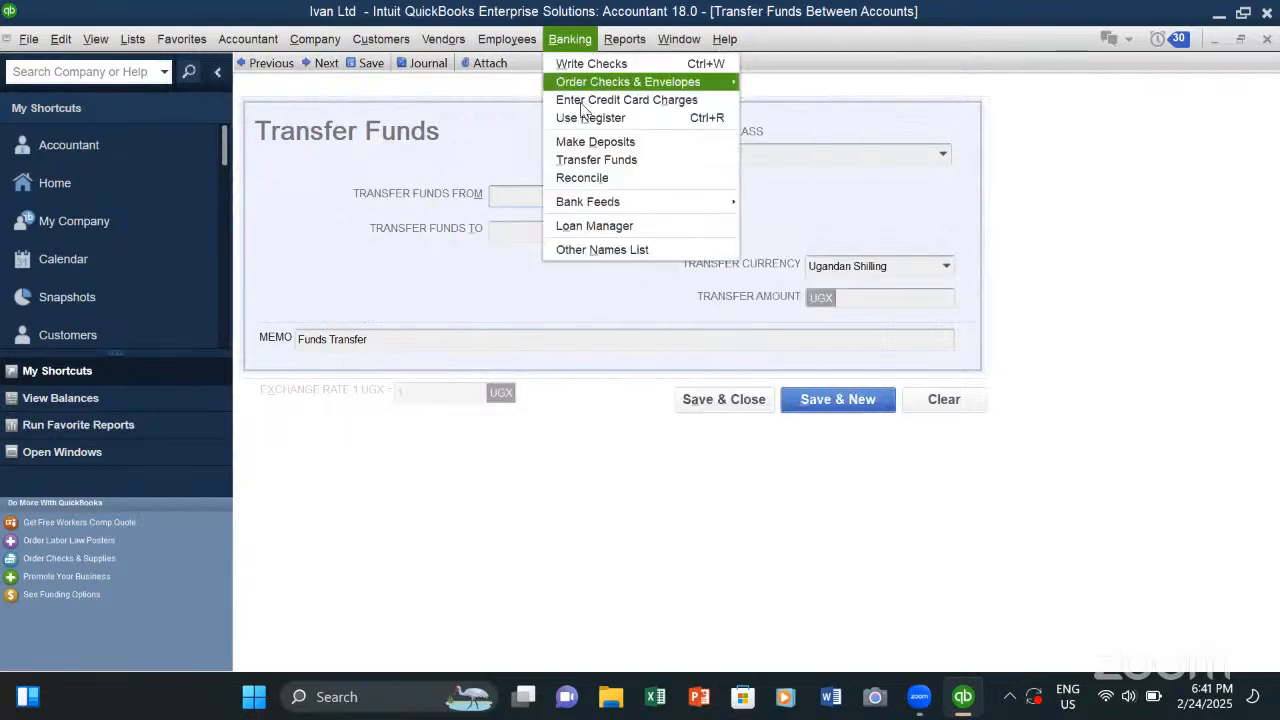
{"action": "left_click", "coordinate": [604, 224]}
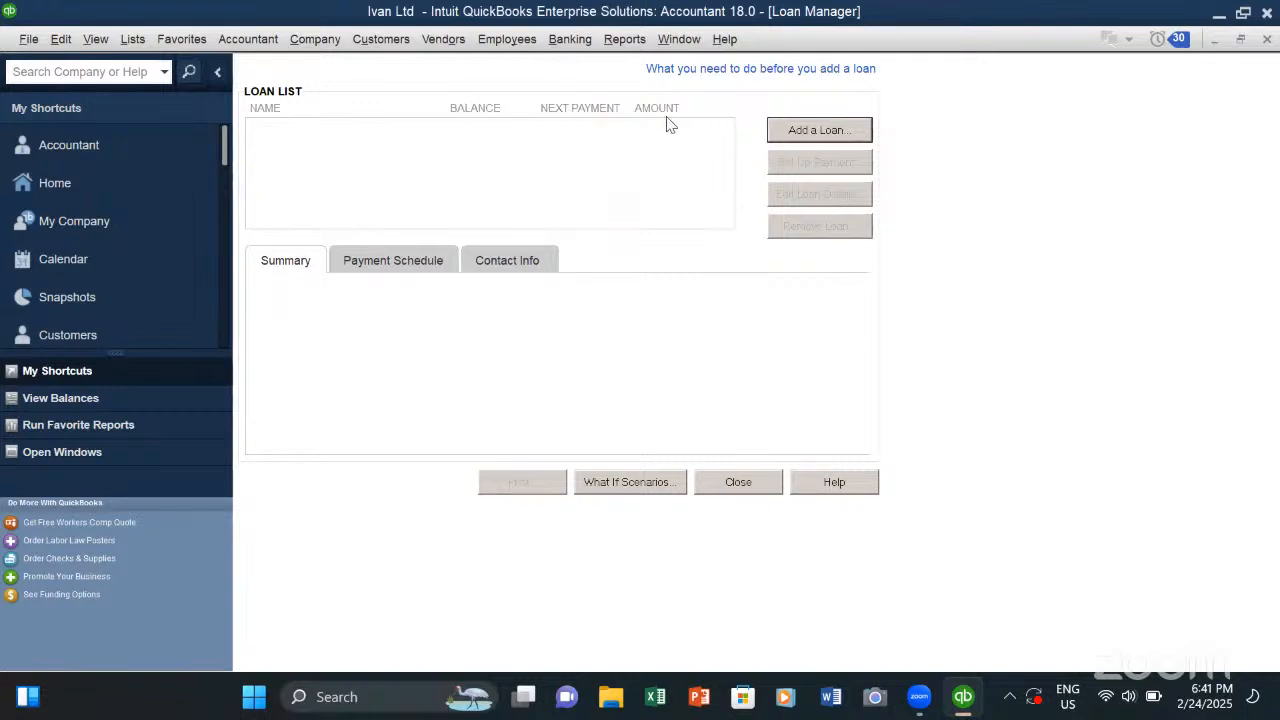
{"action": "left_click", "coordinate": [810, 129]}
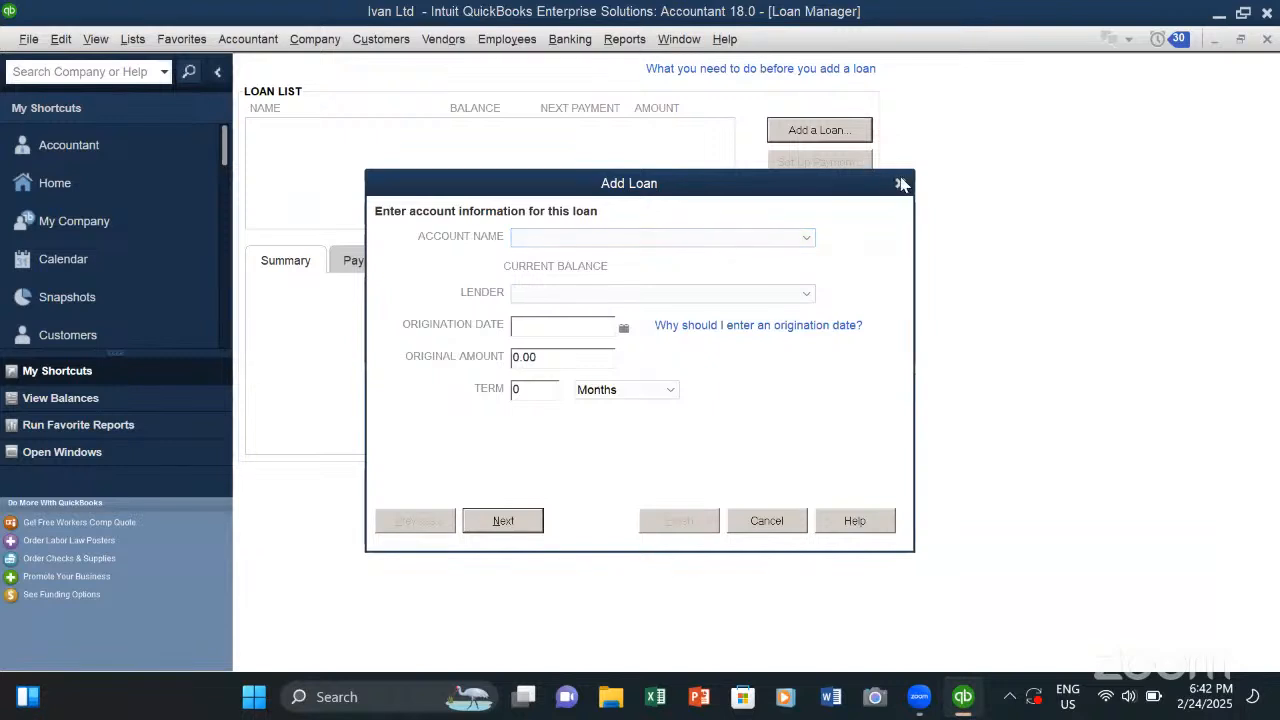
{"action": "left_click", "coordinate": [900, 184]}
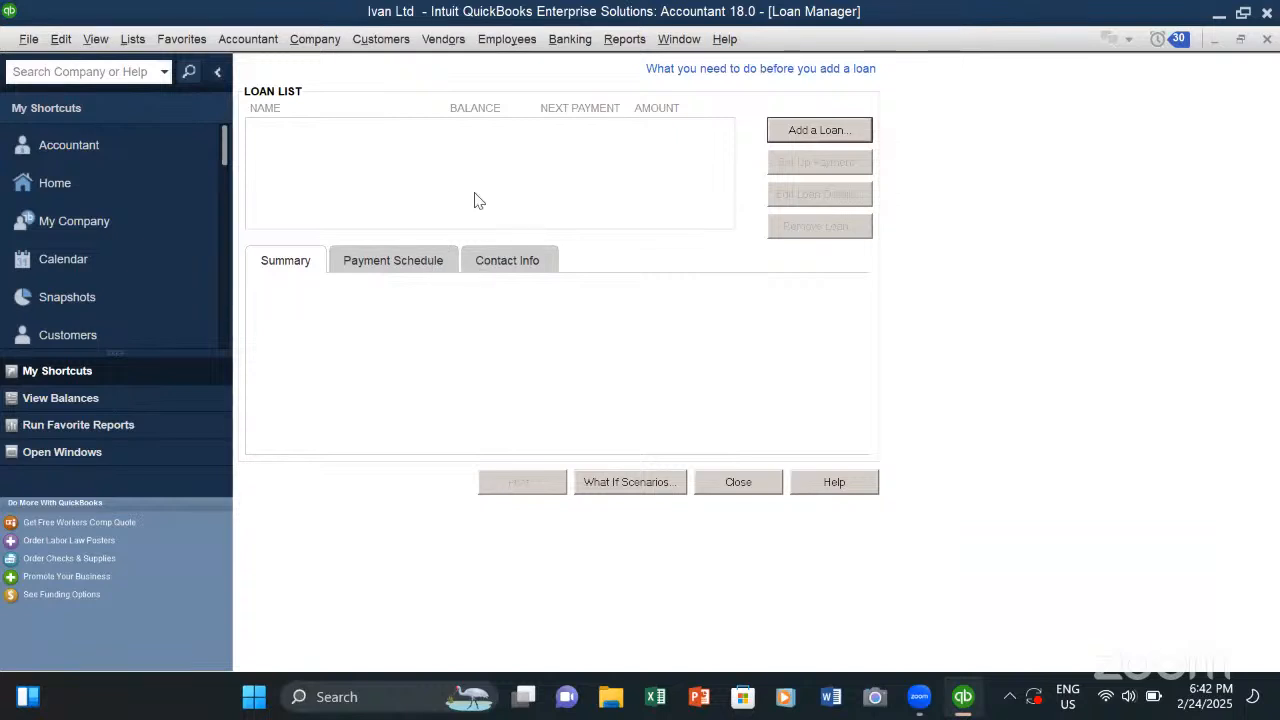
- Open the Company Snapshot and view its customer, payments and company pages
{"action": "left_click", "coordinate": [590, 48]}
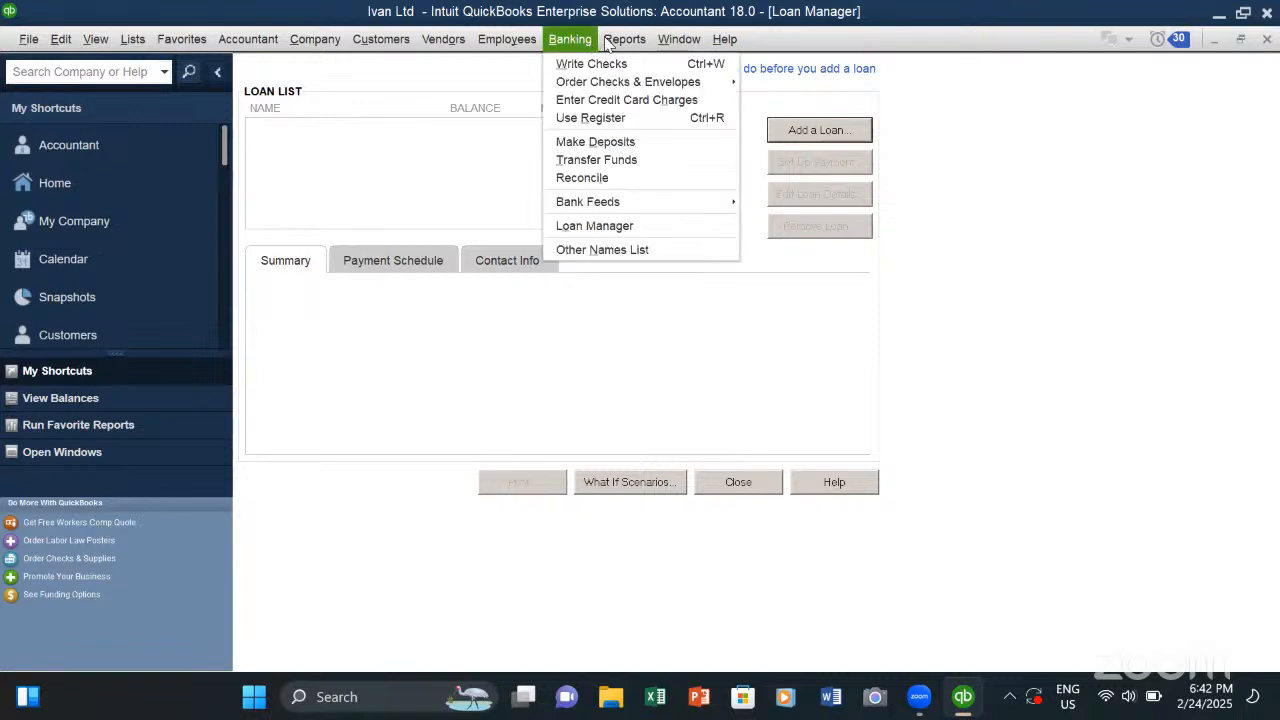
{"action": "mouse_move", "coordinate": [628, 42]}
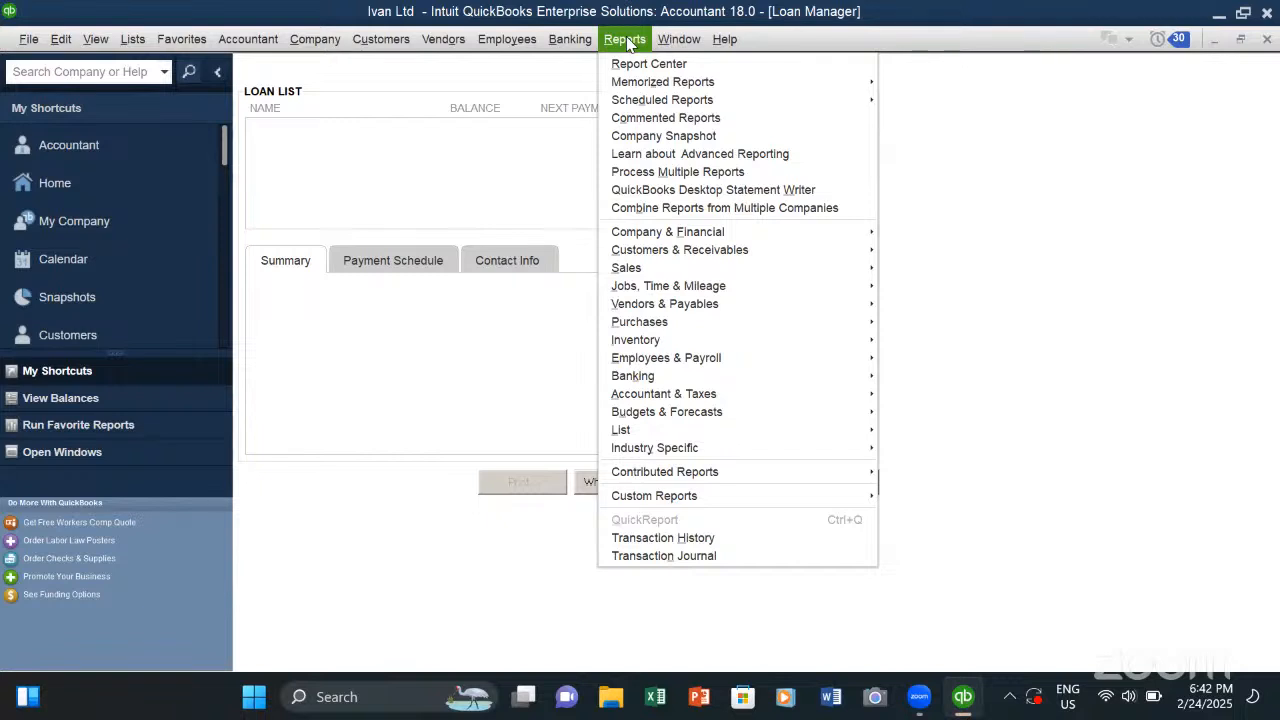
{"action": "left_click", "coordinate": [643, 137]}
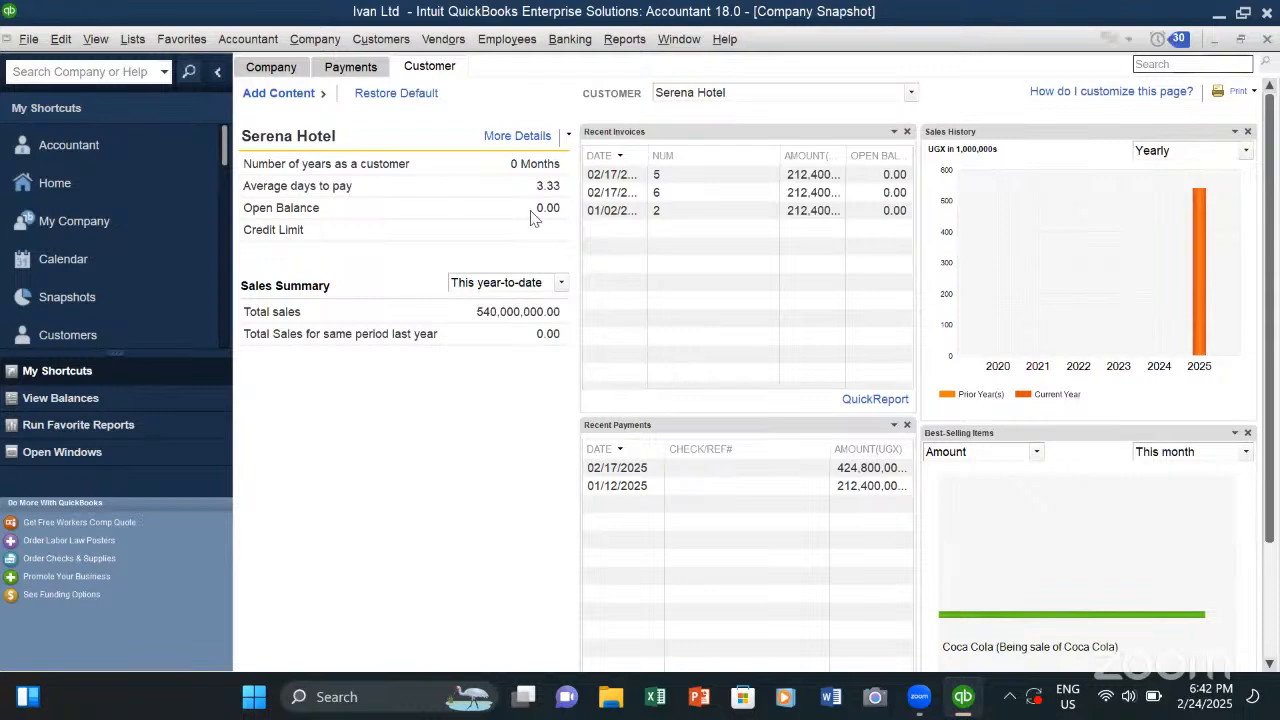
{"action": "left_click", "coordinate": [368, 72]}
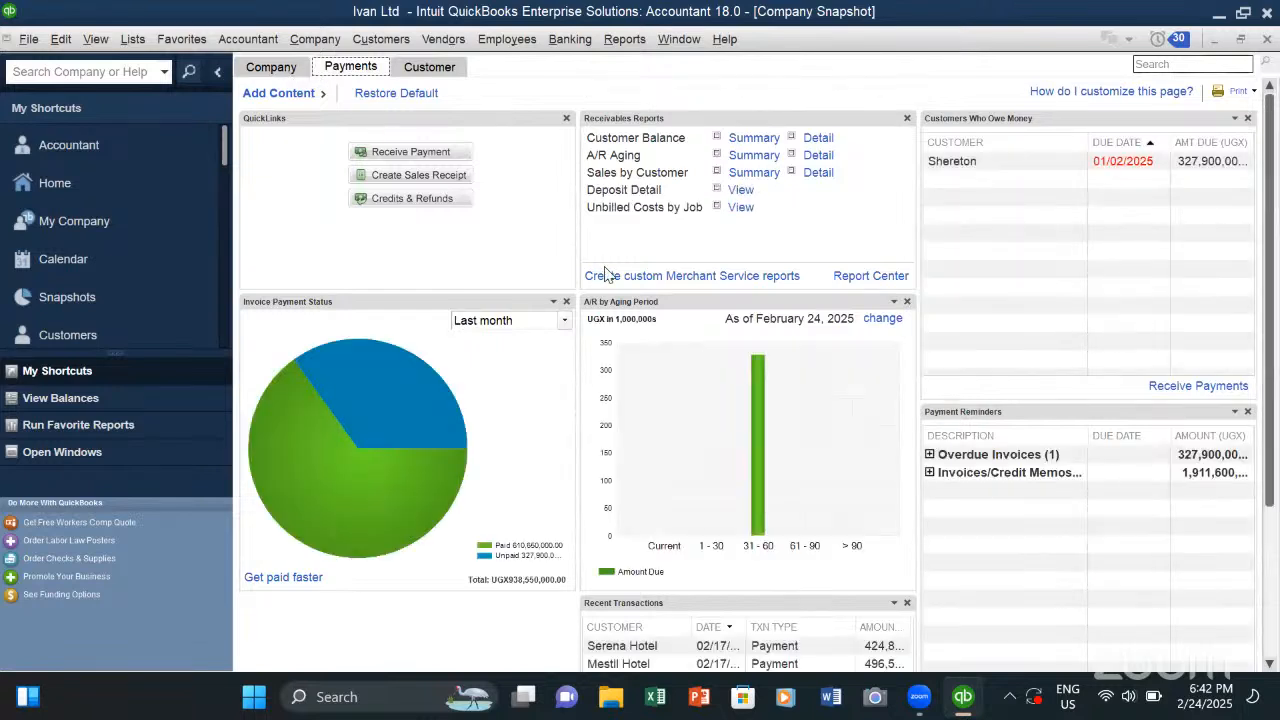
{"action": "left_click", "coordinate": [271, 67]}
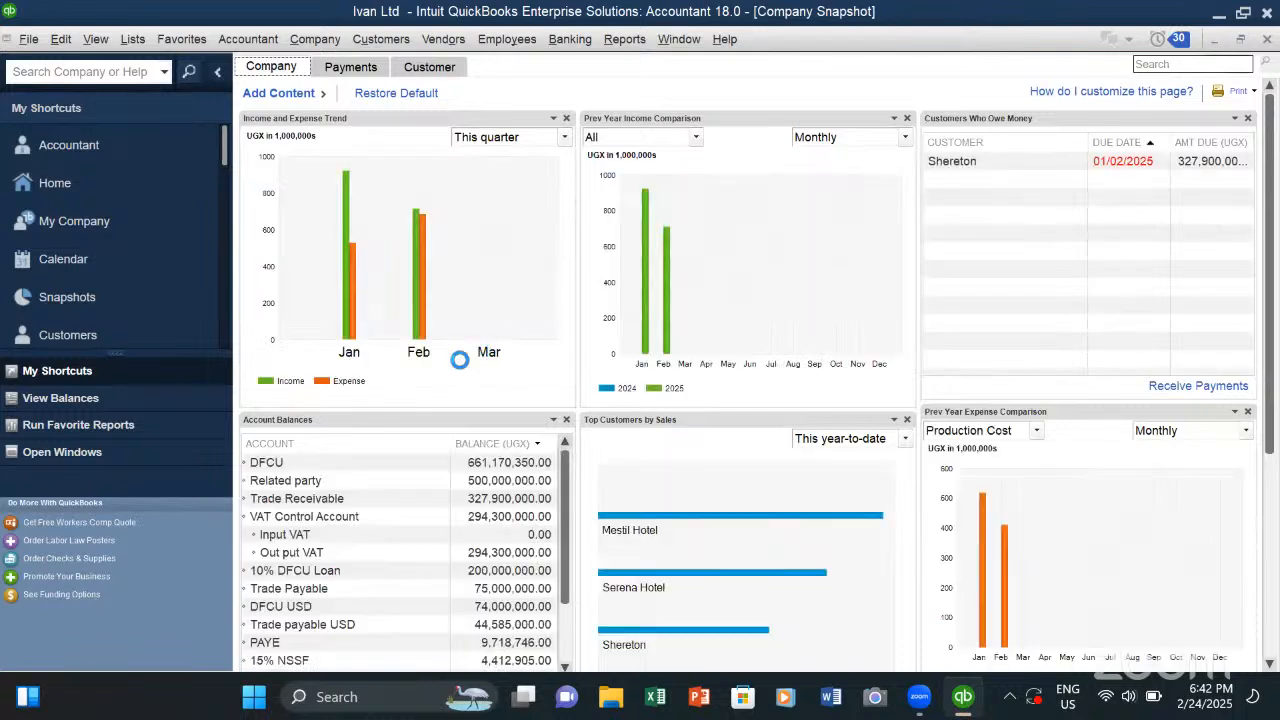
- Look over the company charts and view the period choices for the Income and Expense Trend without choosing one
{"action": "scroll", "coordinate": [460, 345], "scroll_direction": "down", "scroll_amount": 2}
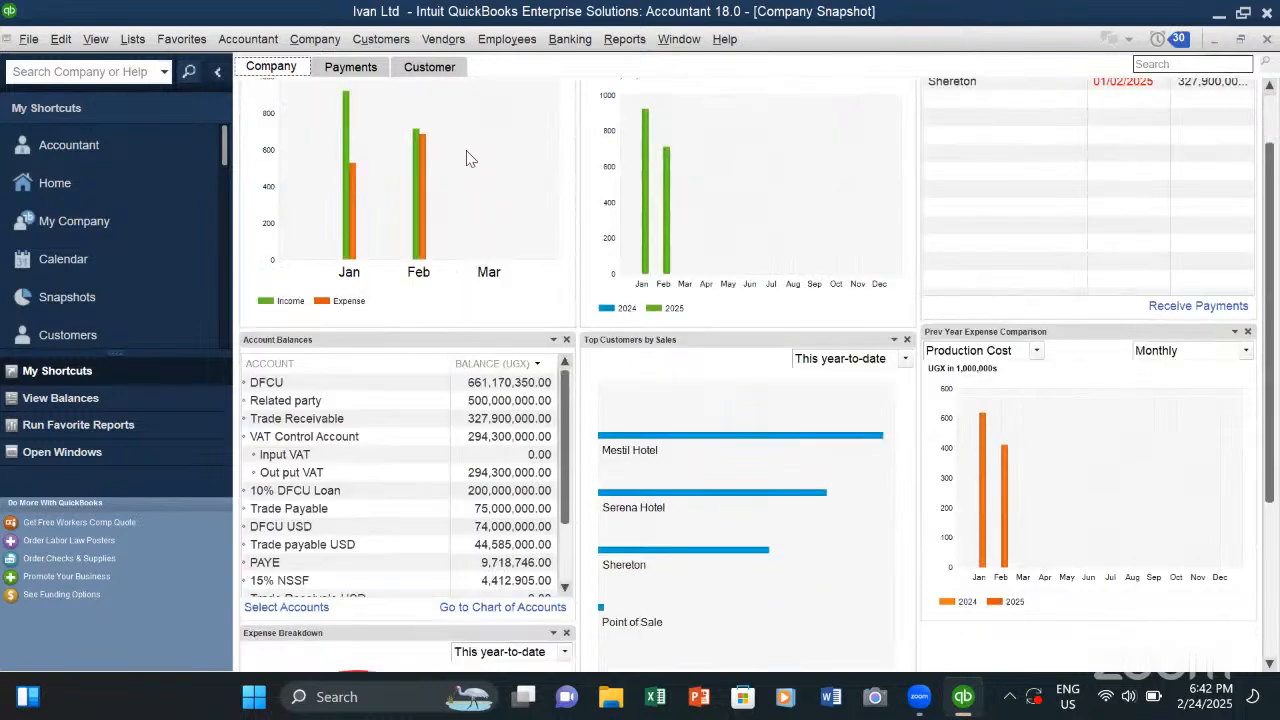
{"action": "scroll", "coordinate": [466, 158], "scroll_direction": "up", "scroll_amount": 1}
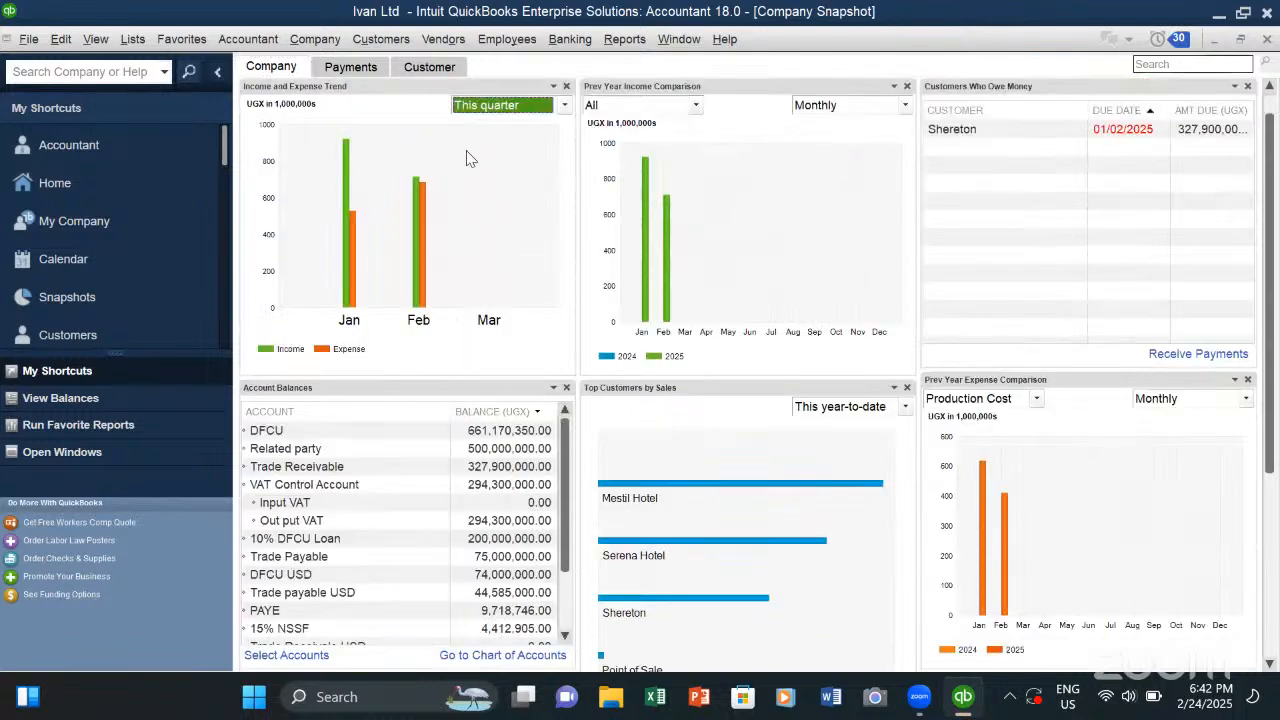
{"action": "left_click", "coordinate": [565, 105]}
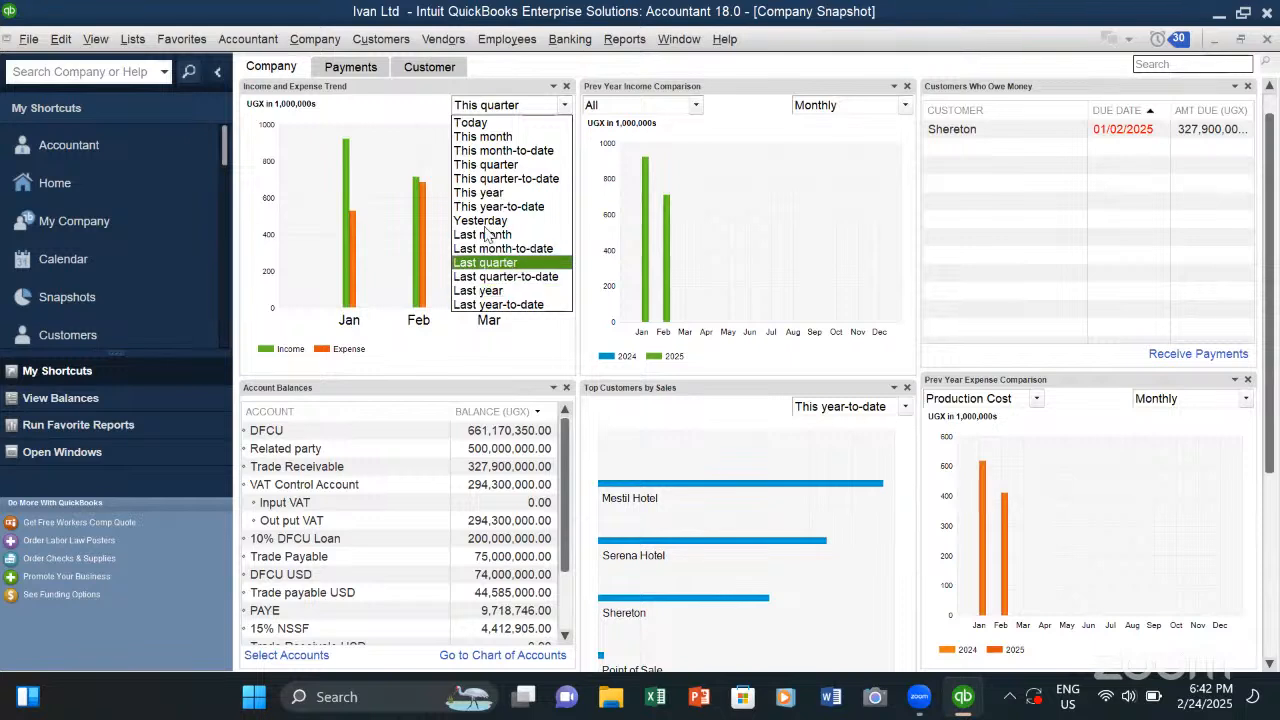
{"action": "left_click", "coordinate": [391, 140]}
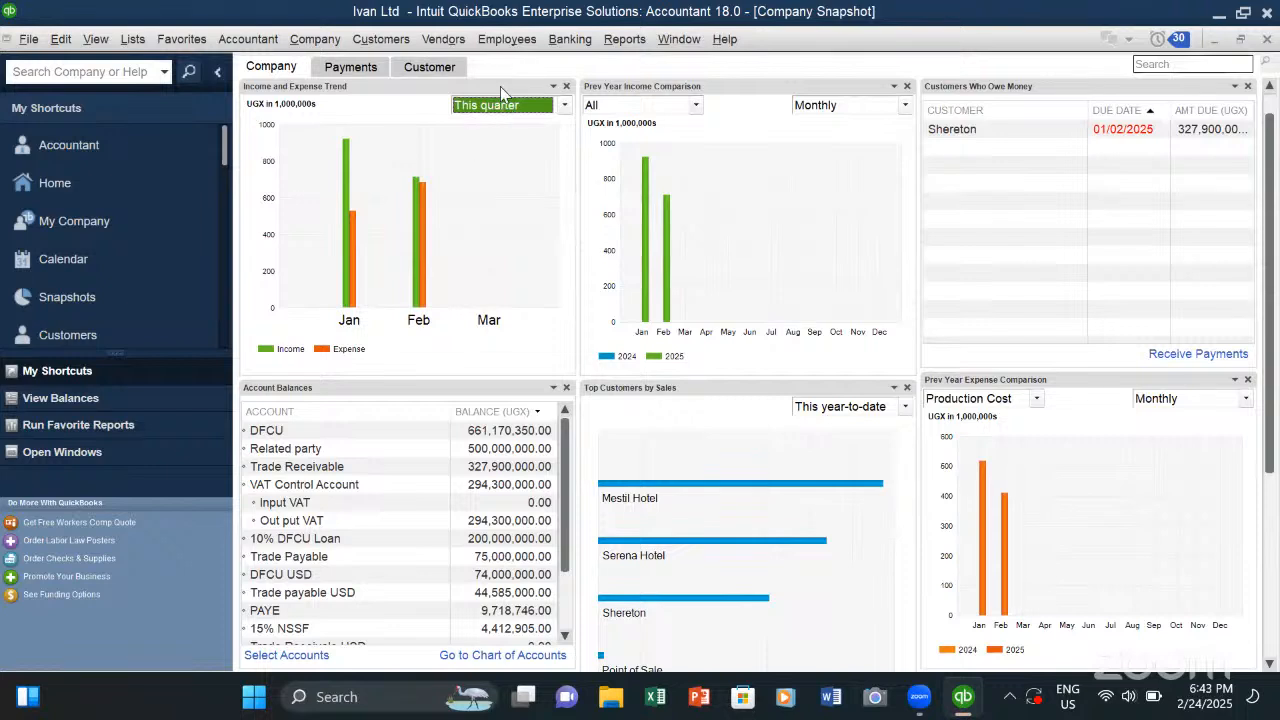
- Create a Budget vs. Actual report from the FY2025 - Profit & Loss by Account and Class budget using the Account by Month layout
{"action": "left_click", "coordinate": [622, 42]}
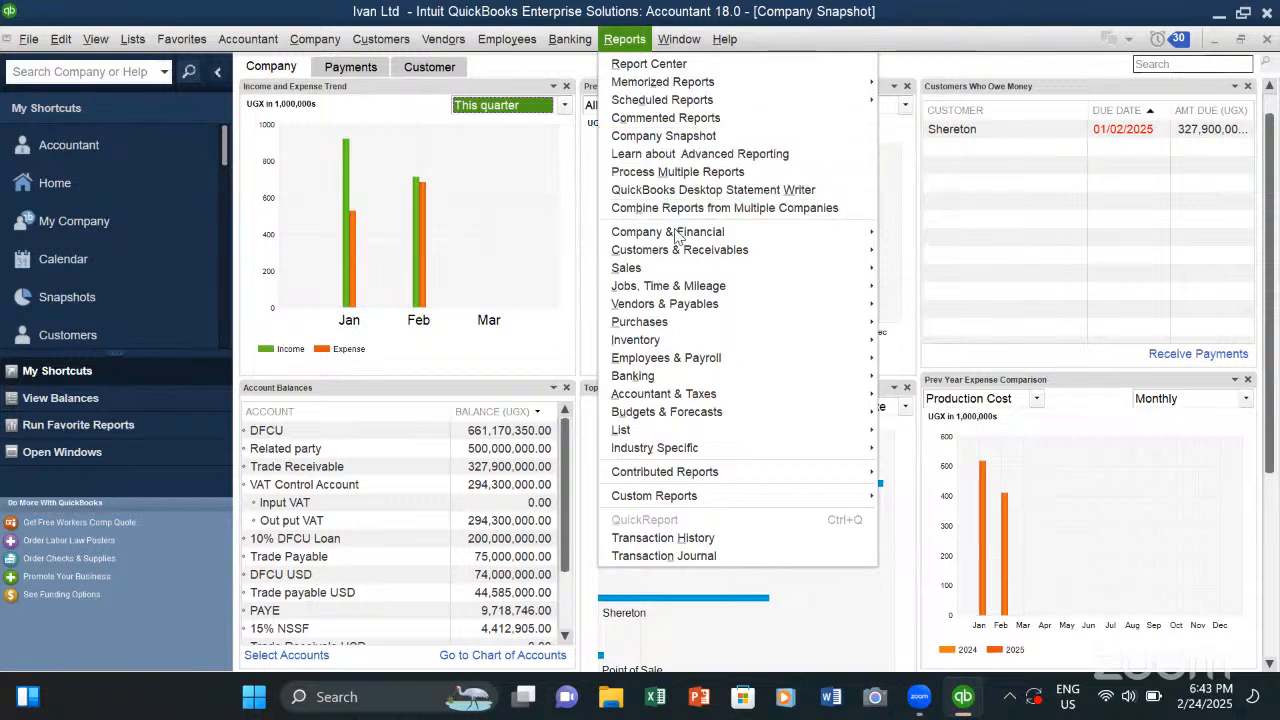
{"action": "mouse_move", "coordinate": [687, 235]}
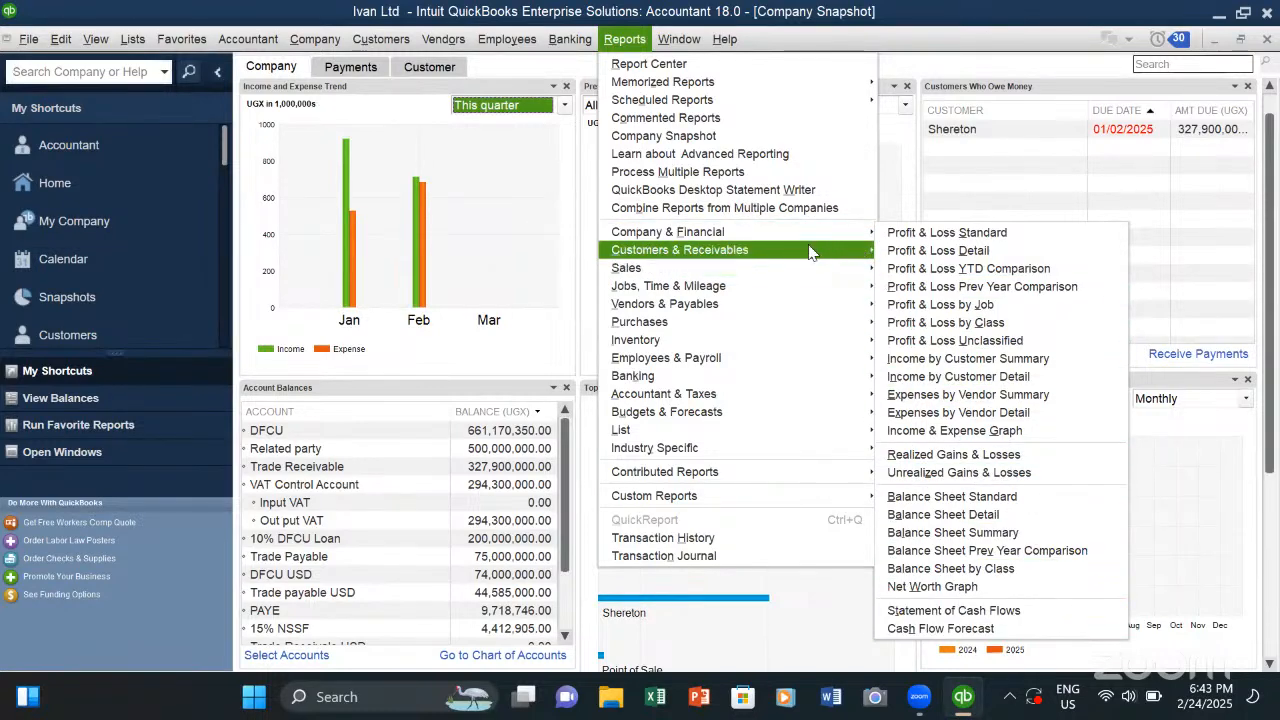
{"action": "mouse_move", "coordinate": [702, 262]}
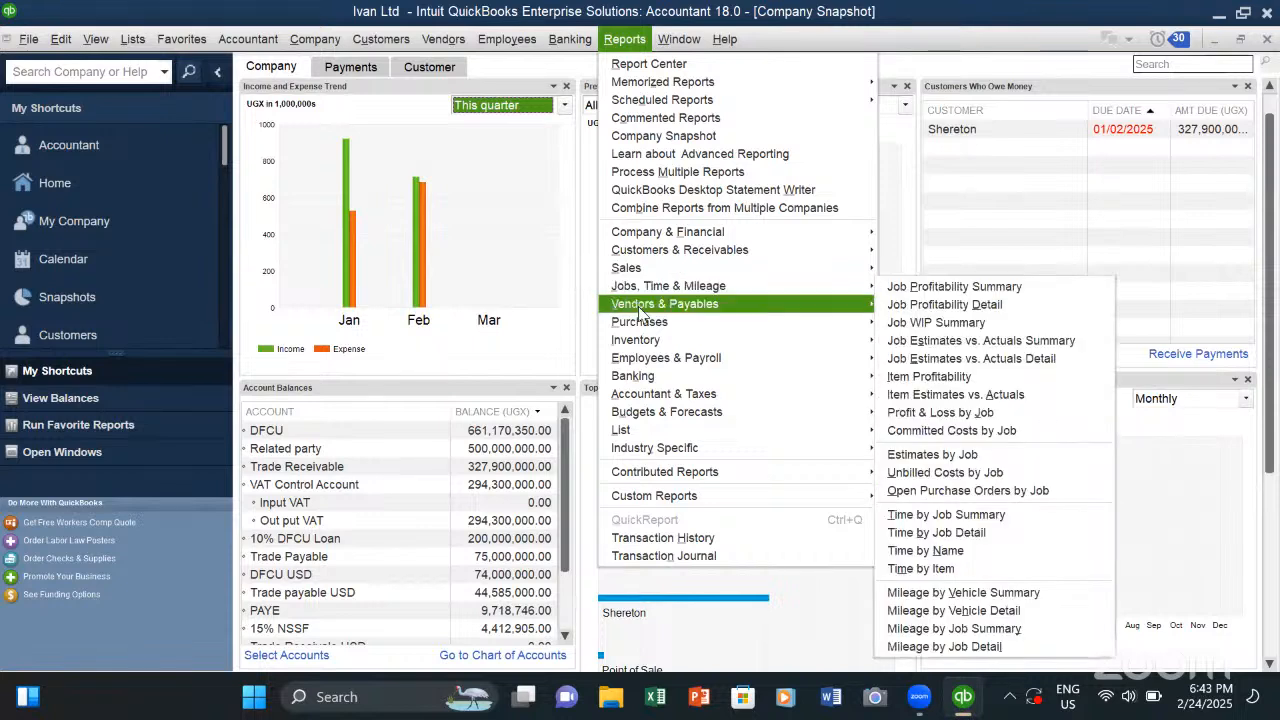
{"action": "mouse_move", "coordinate": [640, 313]}
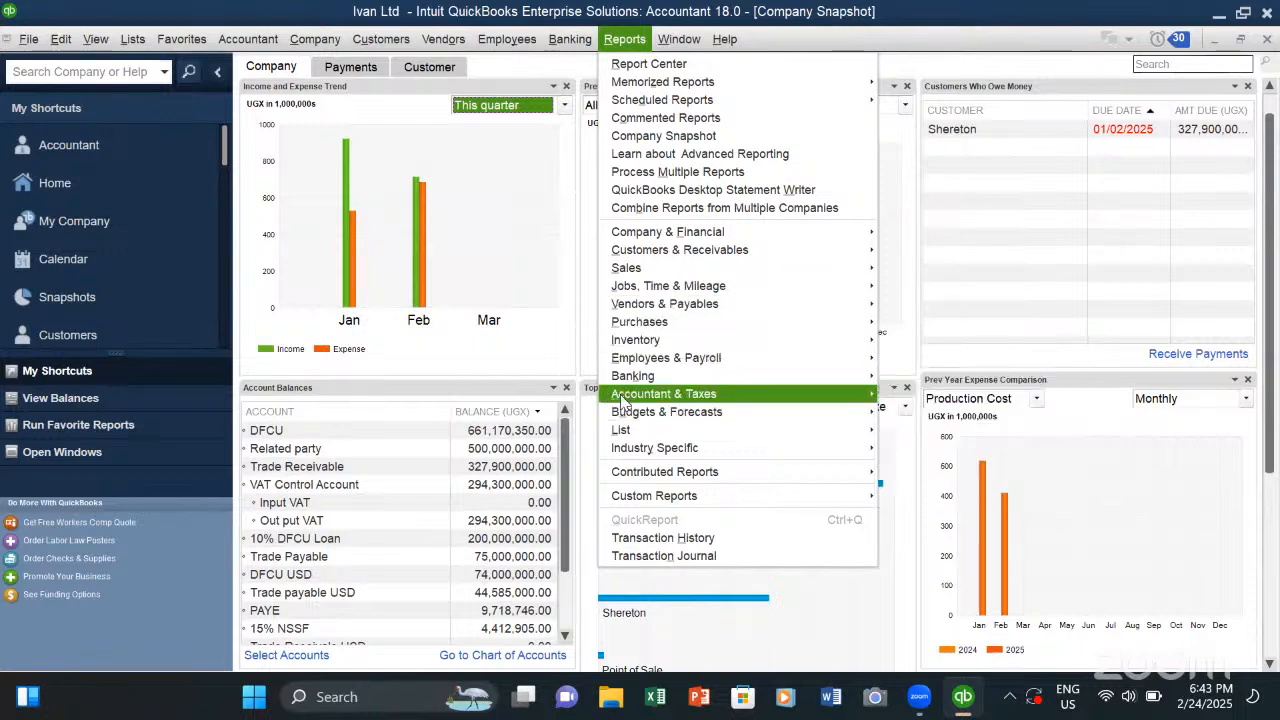
{"action": "mouse_move", "coordinate": [627, 400]}
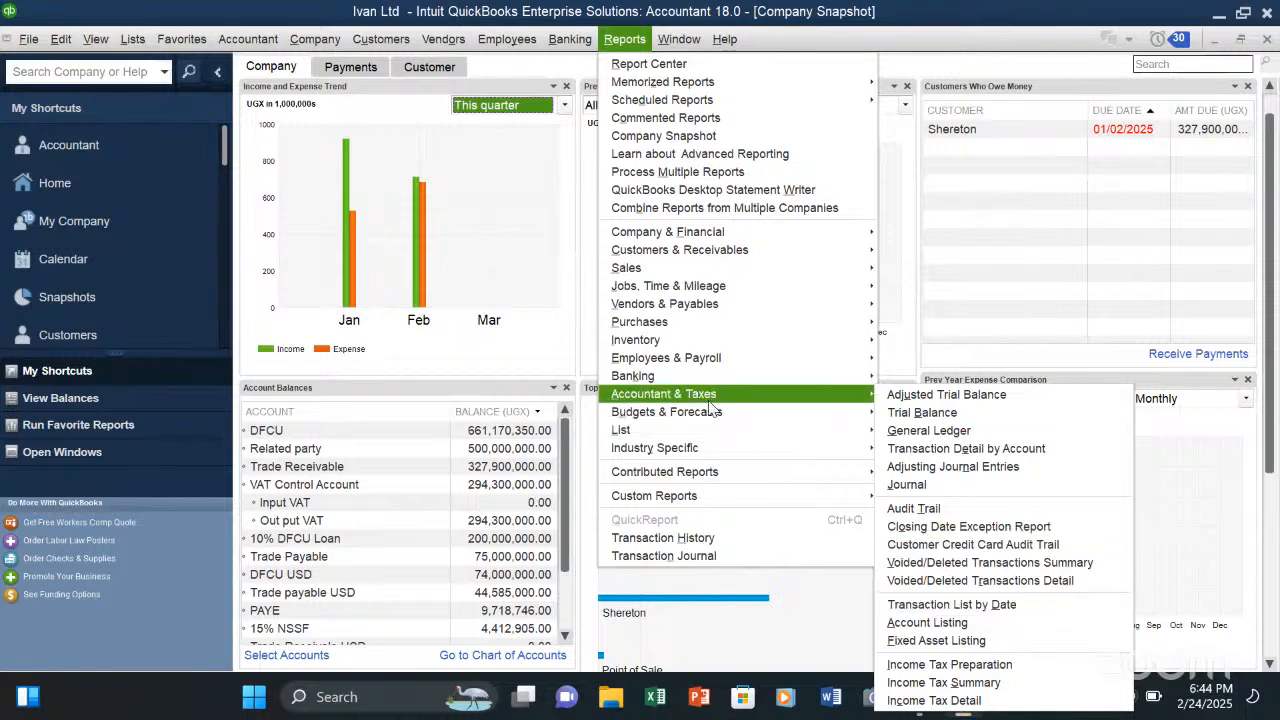
{"action": "mouse_move", "coordinate": [706, 414]}
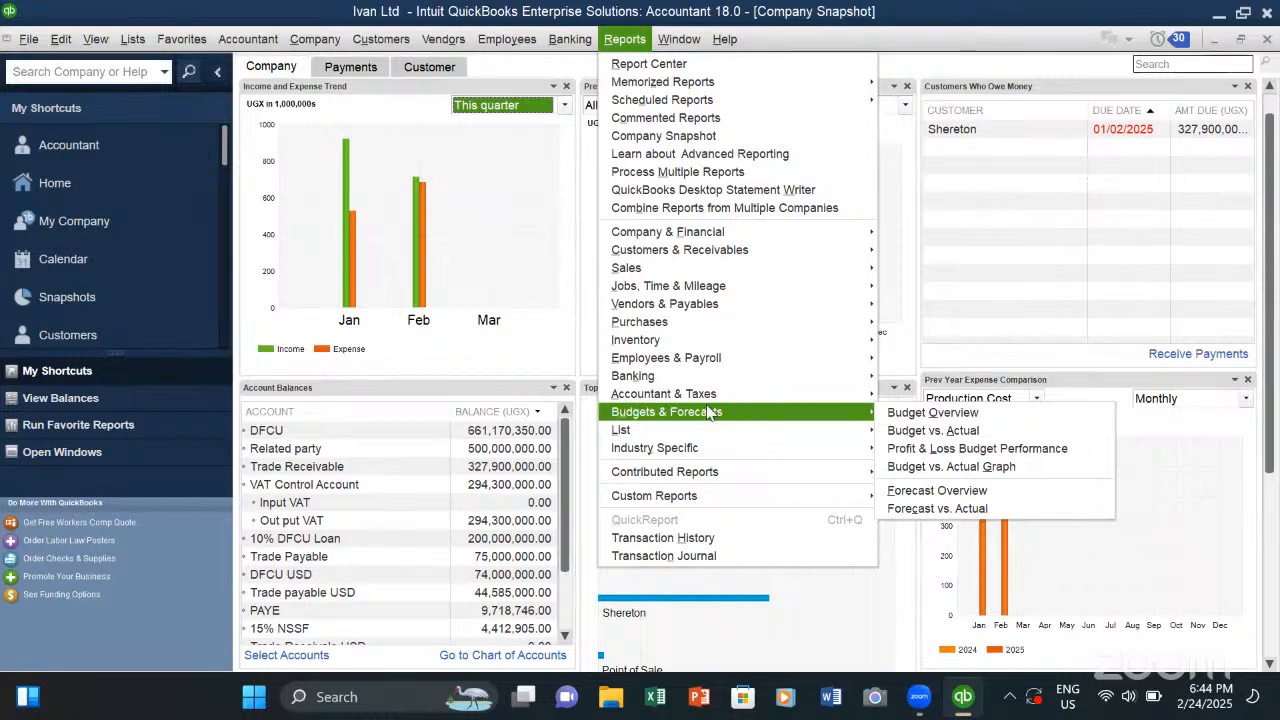
{"action": "left_click", "coordinate": [930, 432]}
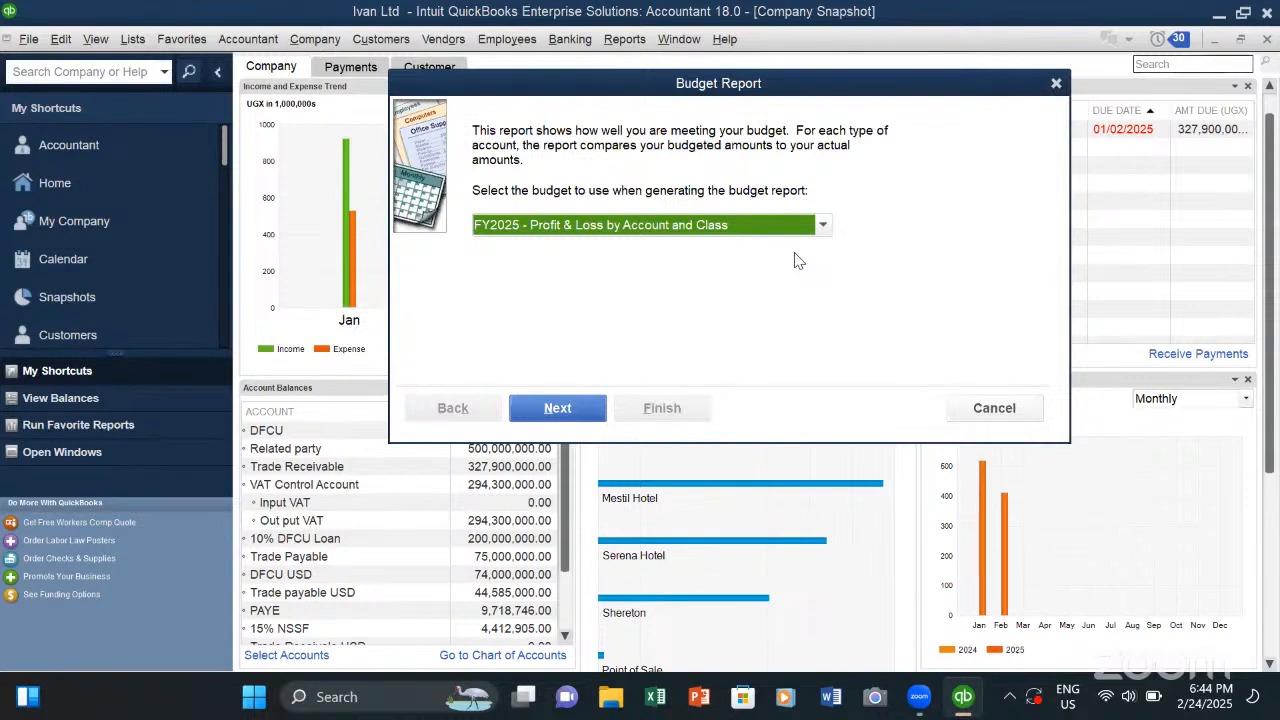
{"action": "left_click", "coordinate": [592, 407]}
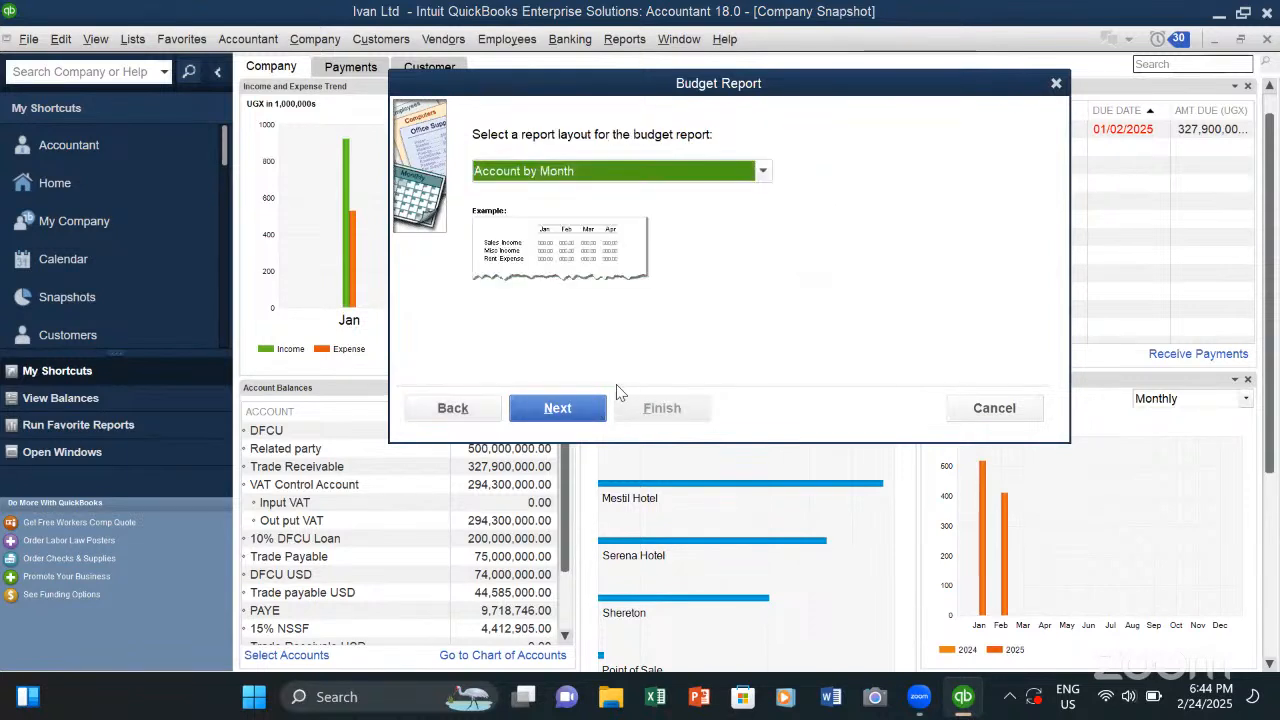
{"action": "left_click", "coordinate": [588, 407]}
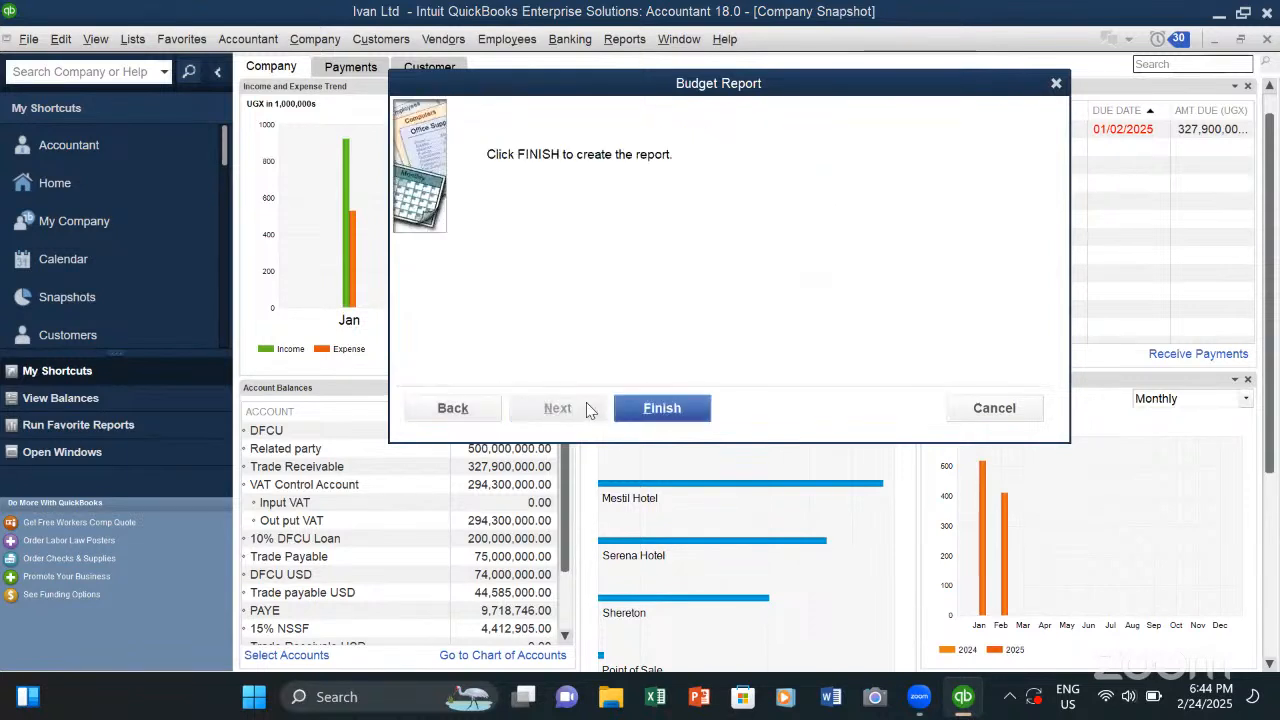
{"action": "left_click", "coordinate": [660, 408]}
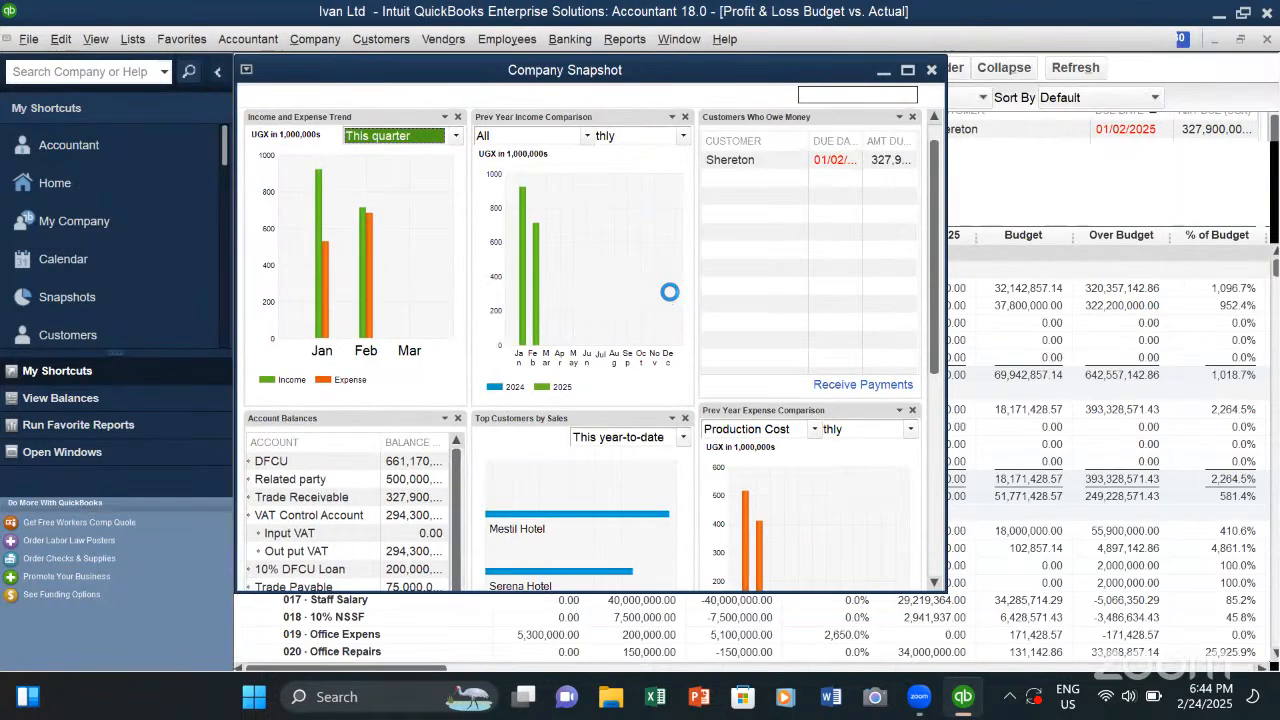
- Examine the monthly actual, budget and over-budget figures for income, cost of goods sold and expenses in the report
{"action": "scroll", "coordinate": [501, 358], "scroll_direction": "down", "scroll_amount": 1}
{"action": "scroll", "coordinate": [501, 358], "scroll_direction": "up", "scroll_amount": 1}
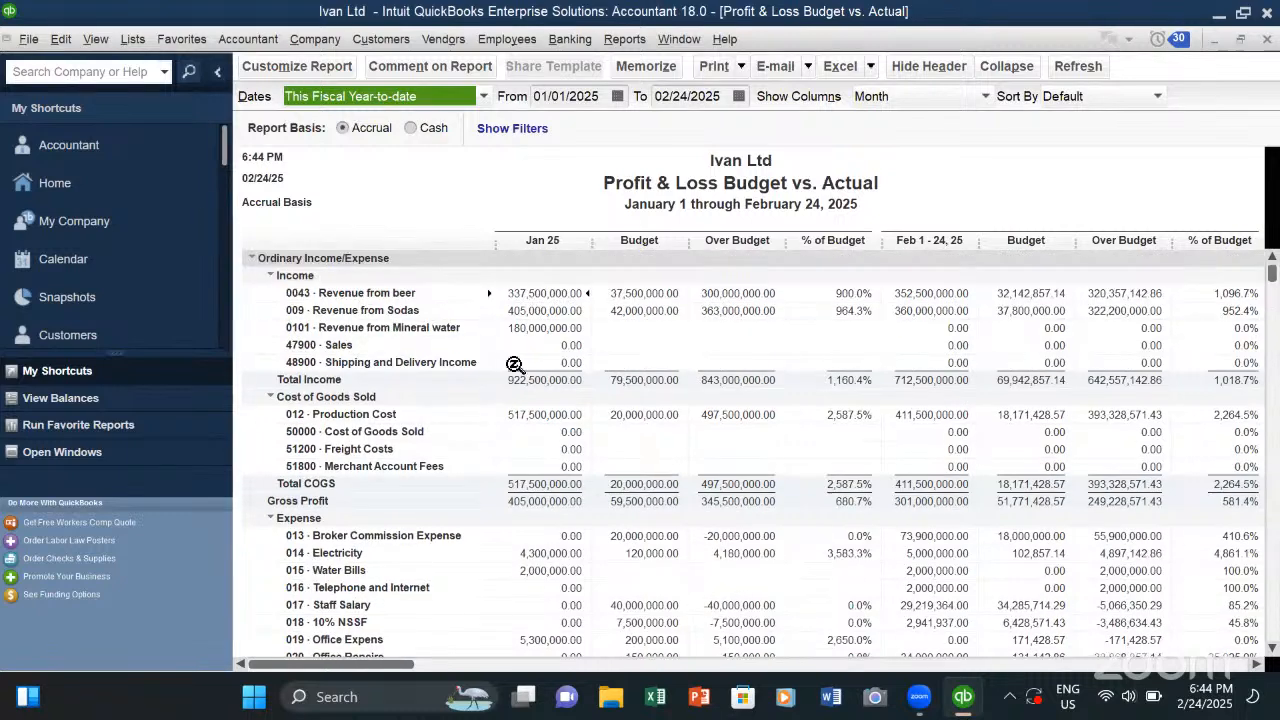
{"action": "scroll", "coordinate": [516, 368], "scroll_direction": "down", "scroll_amount": 1}
{"action": "scroll", "coordinate": [518, 371], "scroll_direction": "up", "scroll_amount": 1}
{"action": "scroll", "coordinate": [786, 378], "scroll_direction": "down", "scroll_amount": 7}
{"action": "scroll", "coordinate": [780, 380], "scroll_direction": "down", "scroll_amount": 5}
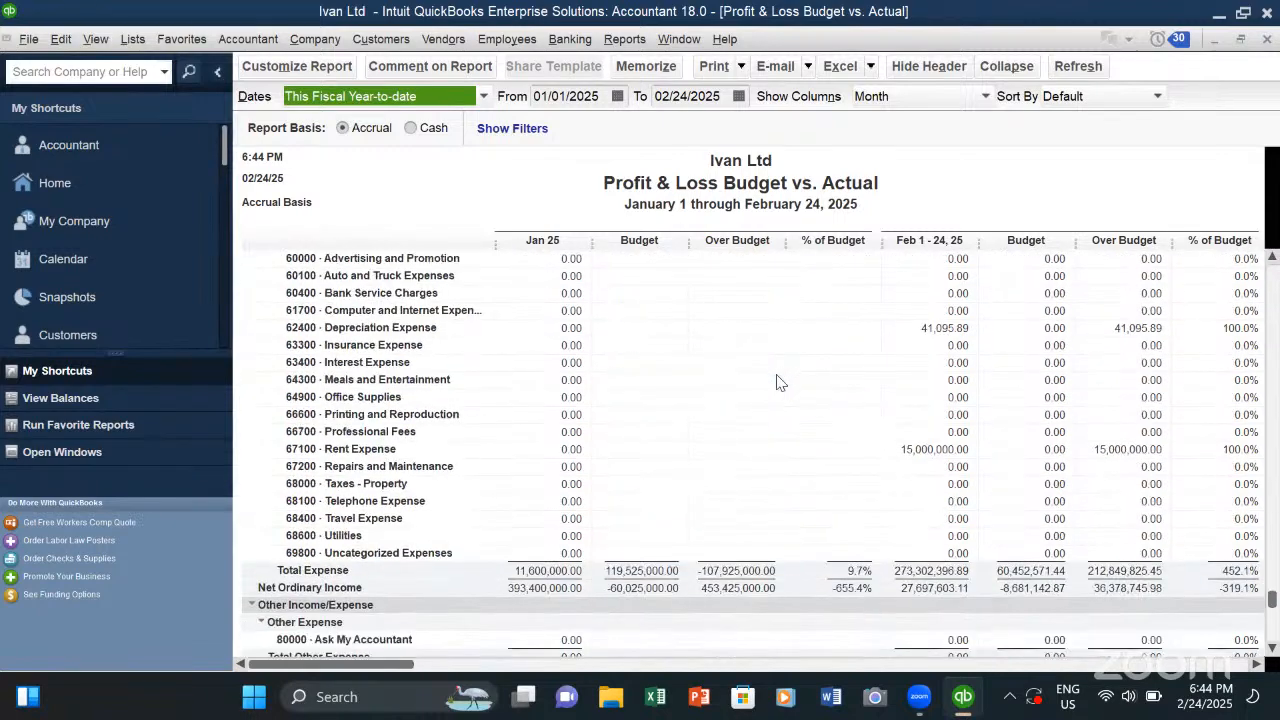
{"action": "scroll", "coordinate": [770, 386], "scroll_direction": "up", "scroll_amount": 12}
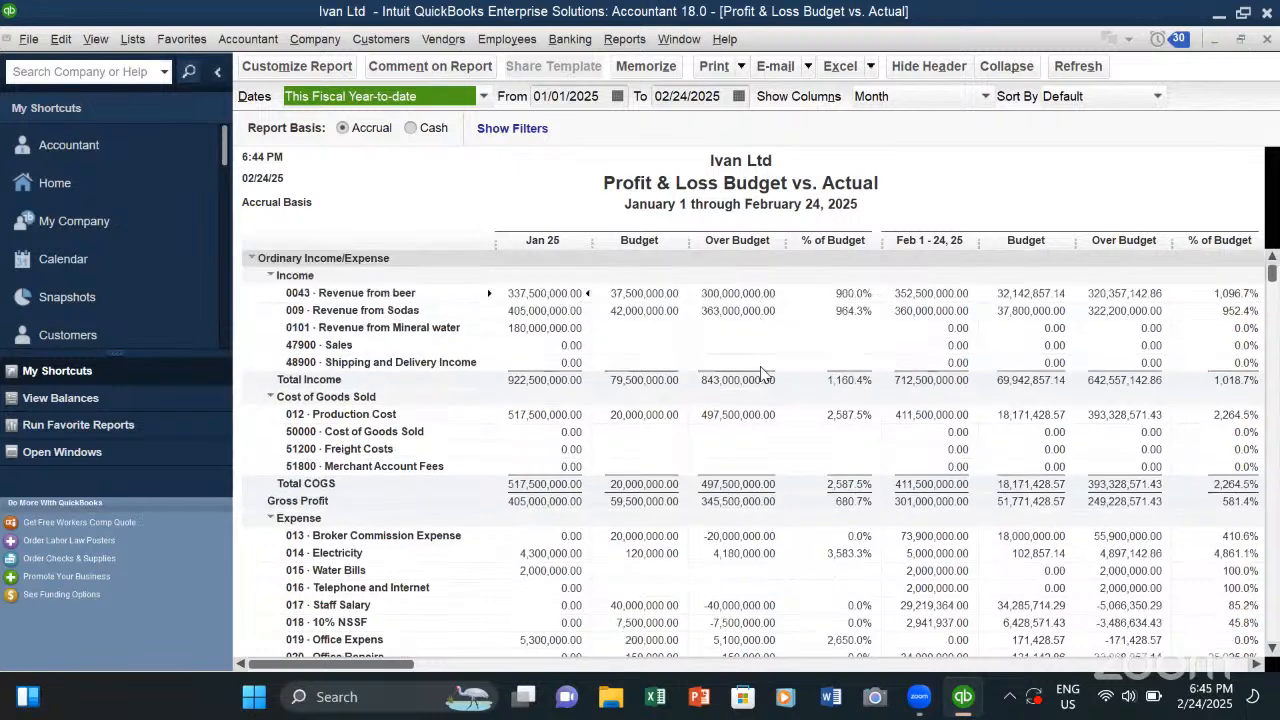
{"action": "left_click", "coordinate": [624, 39]}
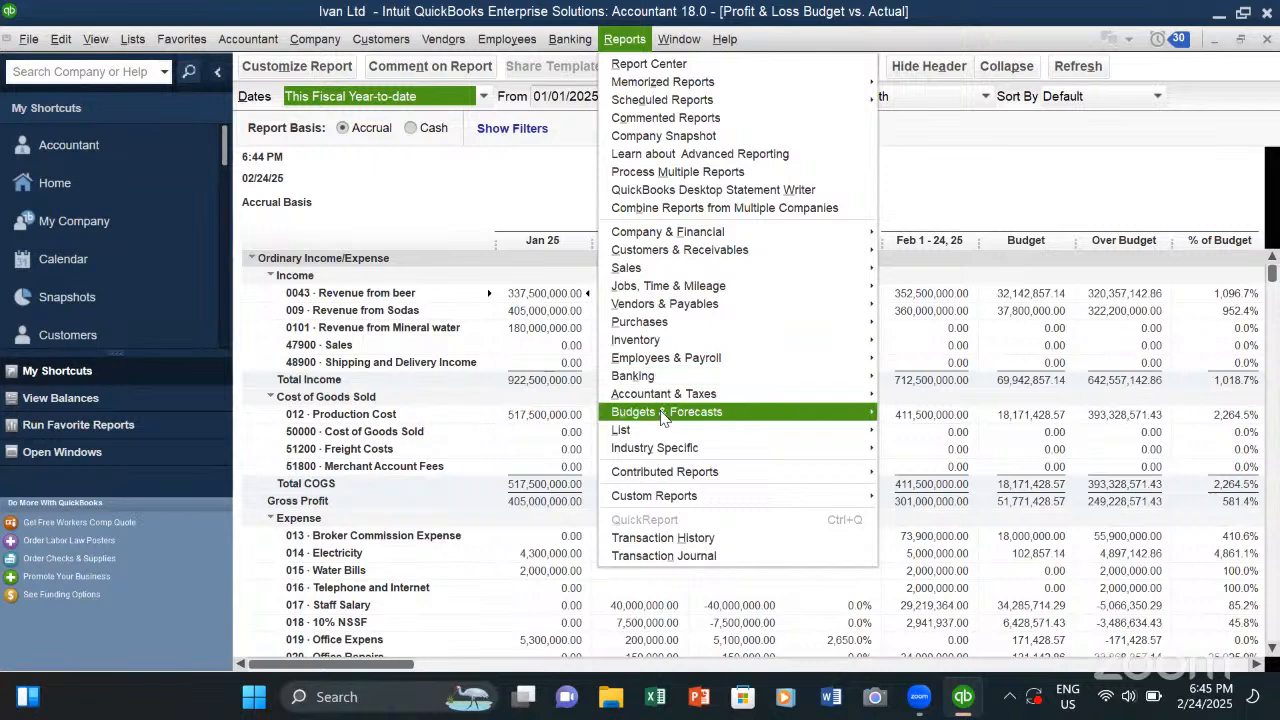
{"action": "mouse_move", "coordinate": [651, 432]}
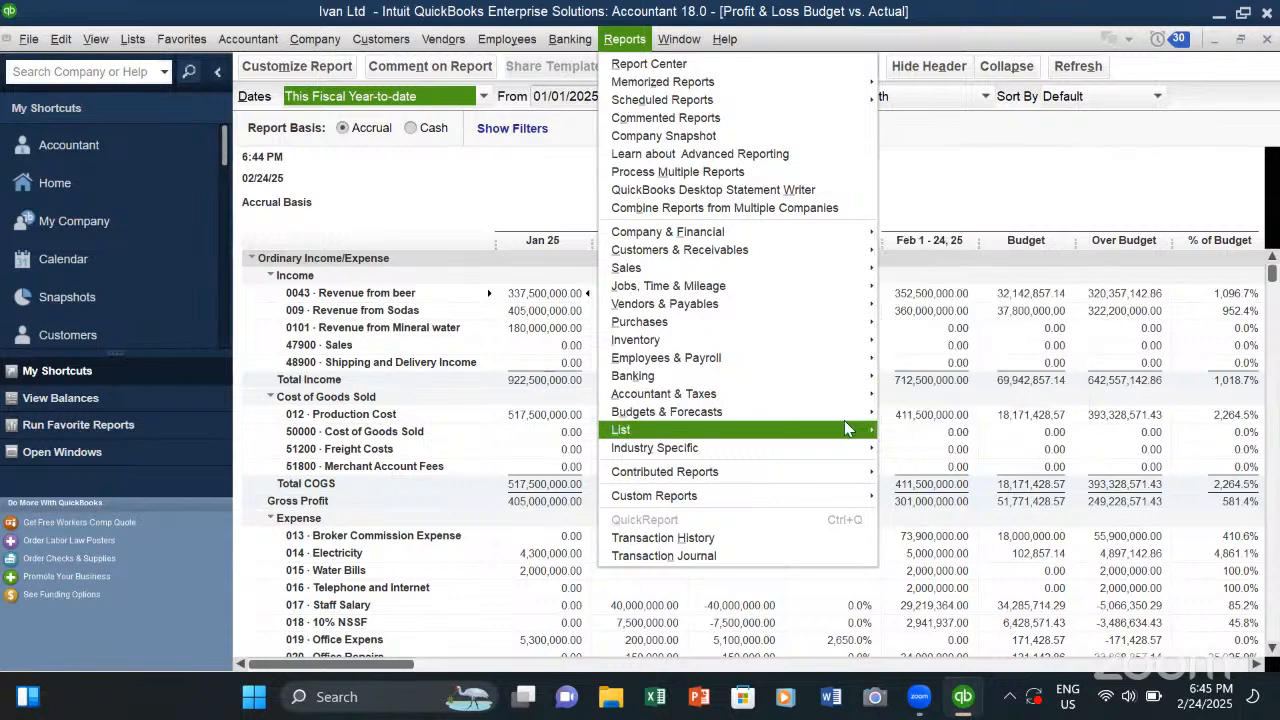
{"action": "left_click", "coordinate": [416, 182]}
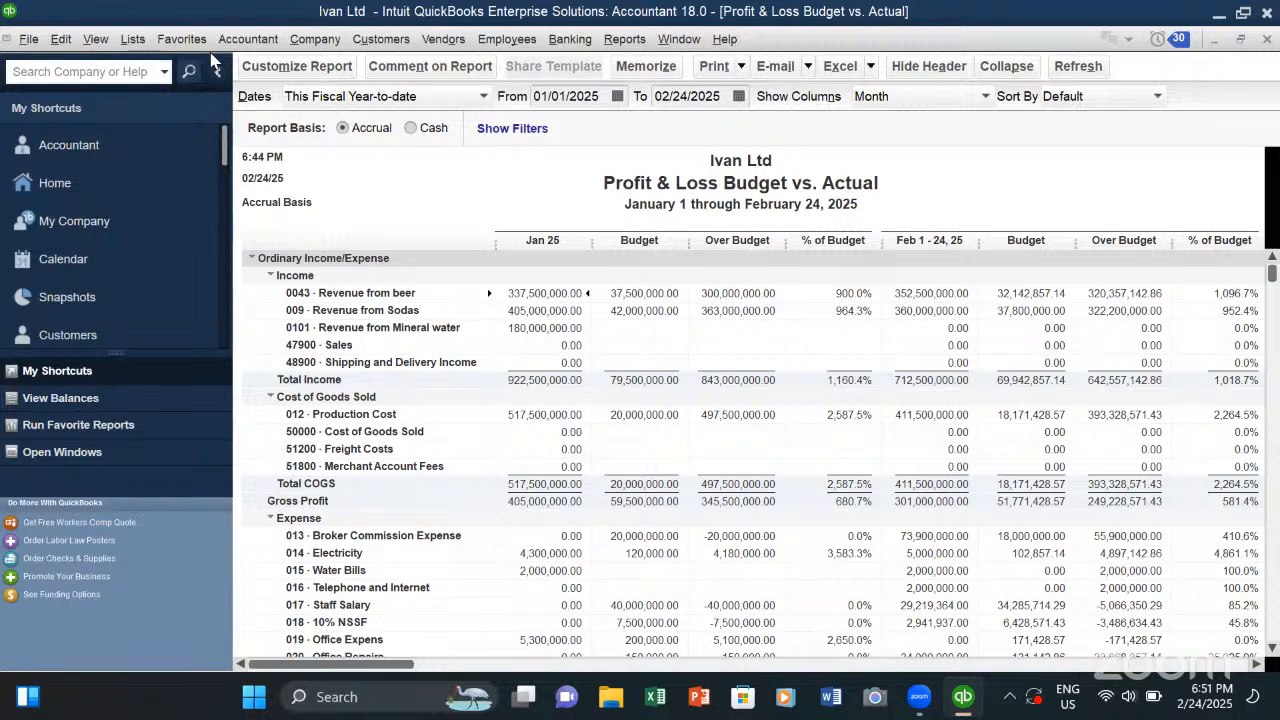
- Open the Item List to view the company's items, and bring up the Chart of Accounts
{"action": "left_click", "coordinate": [133, 40]}
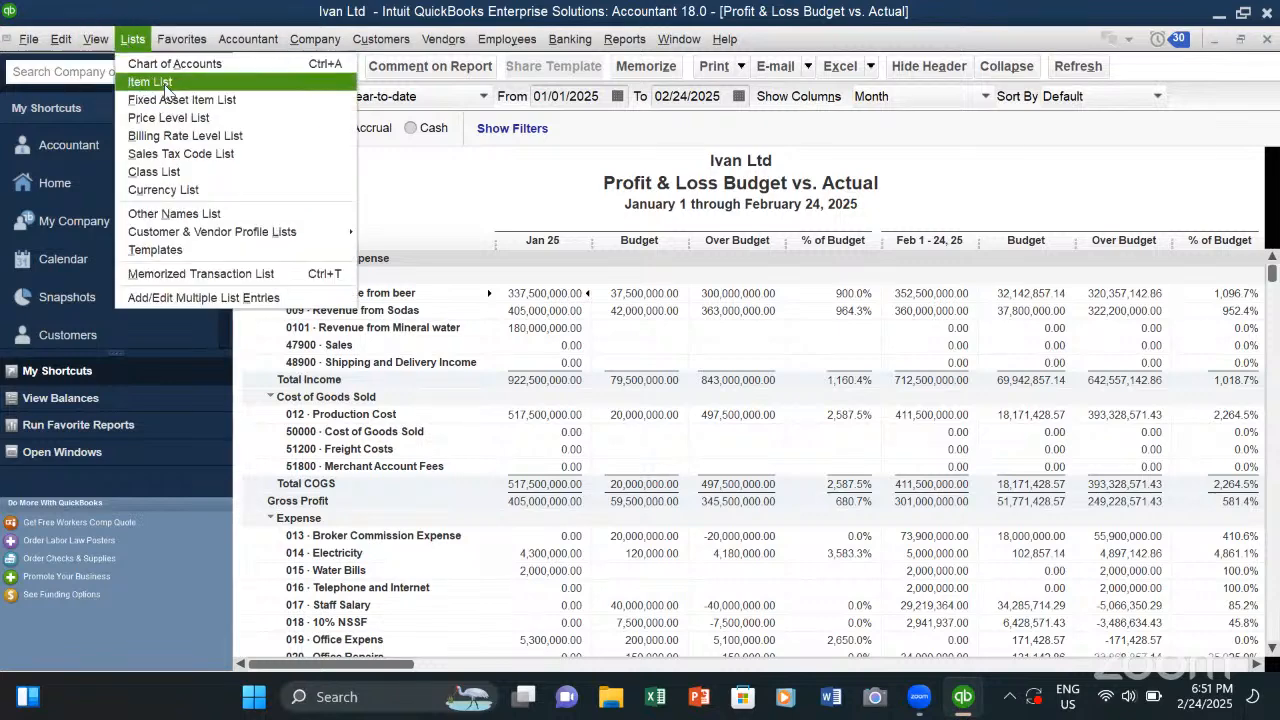
{"action": "left_click", "coordinate": [162, 86]}
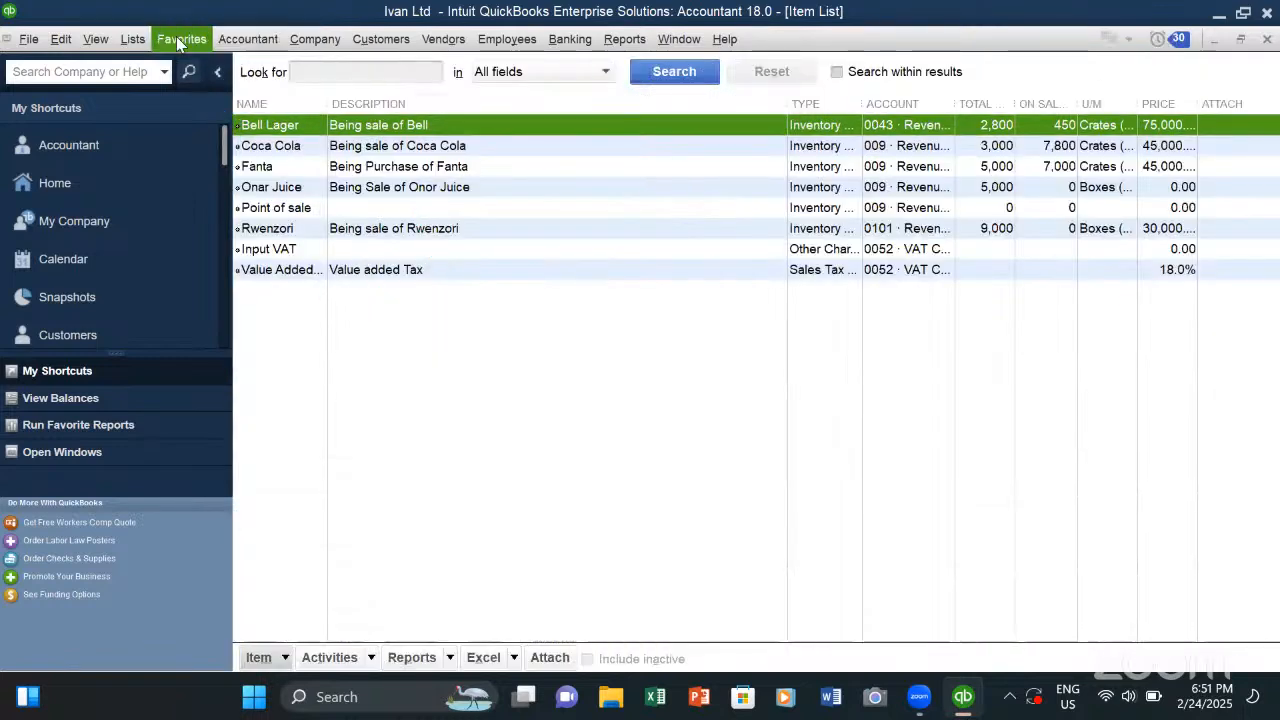
{"action": "left_click", "coordinate": [137, 44]}
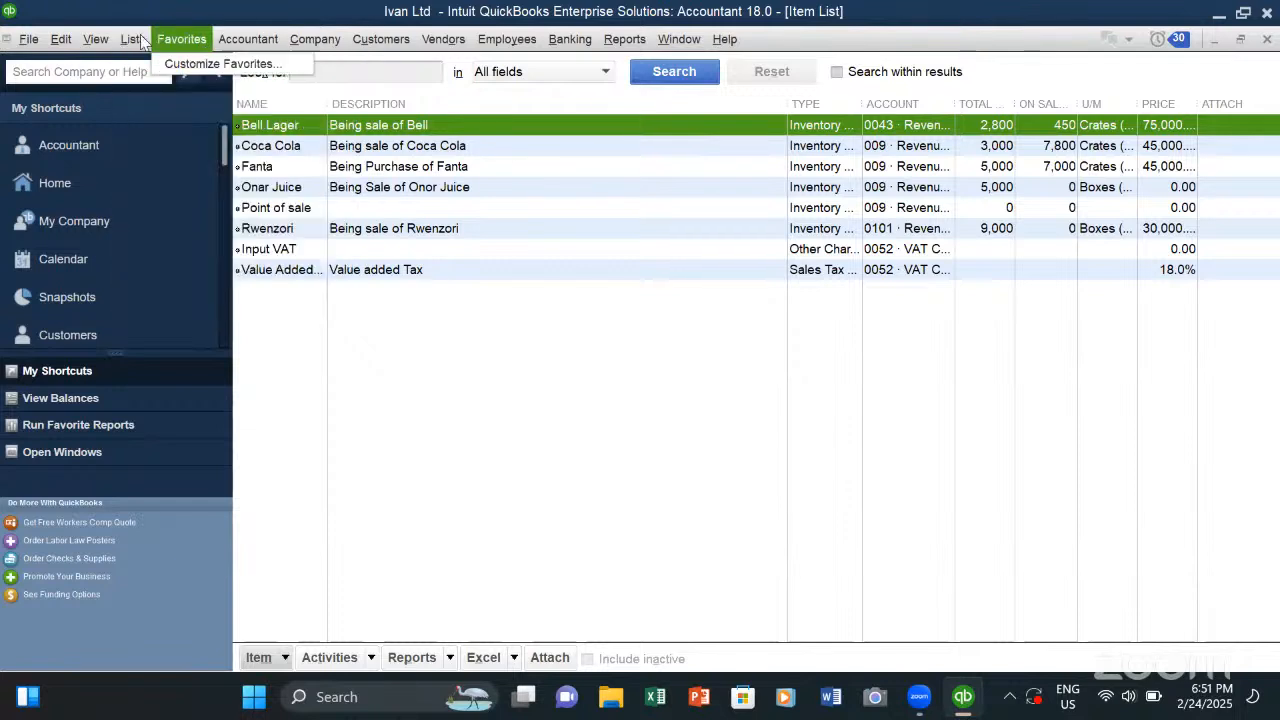
{"action": "left_click", "coordinate": [165, 63]}
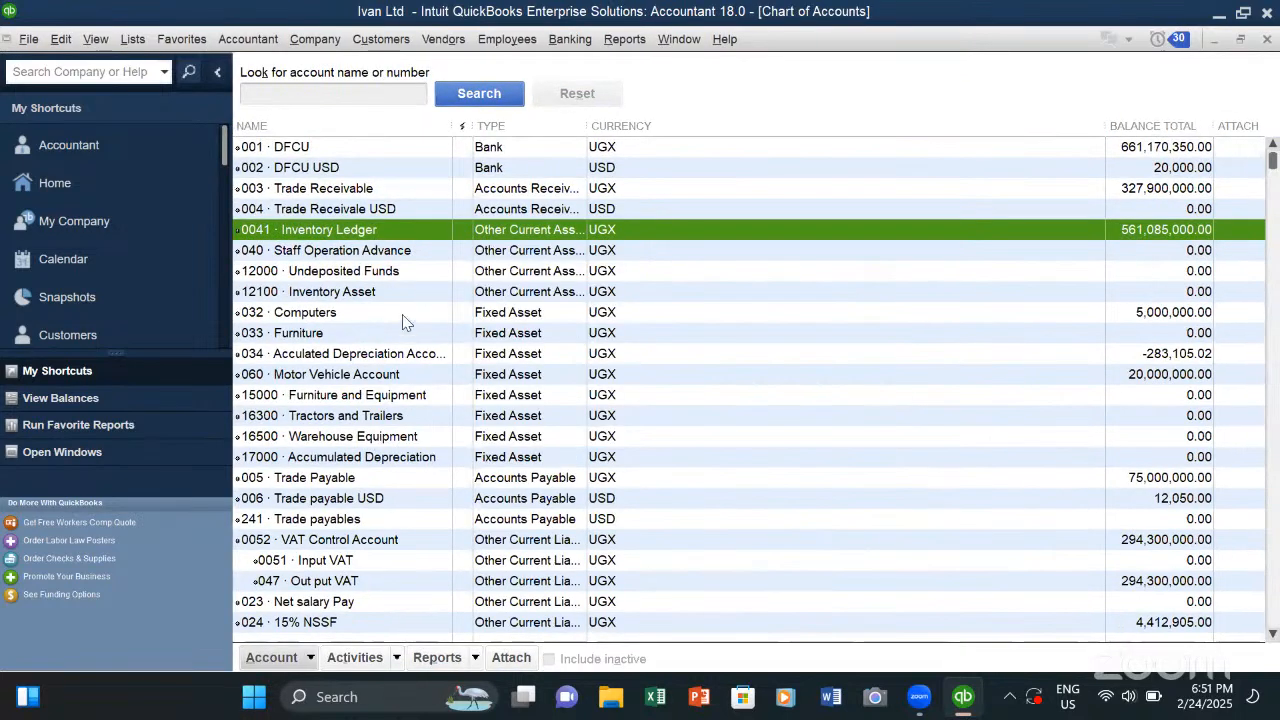
- Look through the chart of accounts, from the bank and asset accounts down to the income and expense accounts
{"action": "scroll", "coordinate": [403, 320], "scroll_direction": "down", "scroll_amount": 3}
{"action": "left_click", "coordinate": [360, 352]}
{"action": "right_click", "coordinate": [363, 326]}
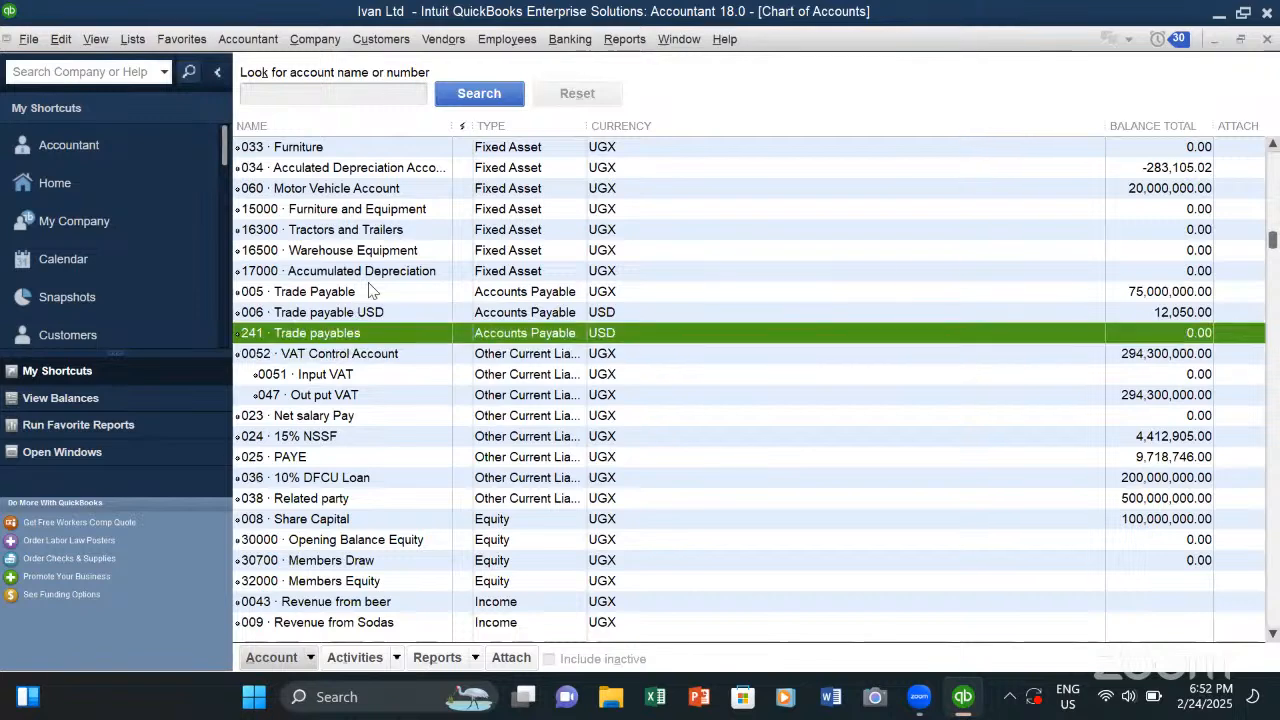
{"action": "left_click", "coordinate": [369, 279]}
{"action": "scroll", "coordinate": [369, 281], "scroll_direction": "up", "scroll_amount": 3}
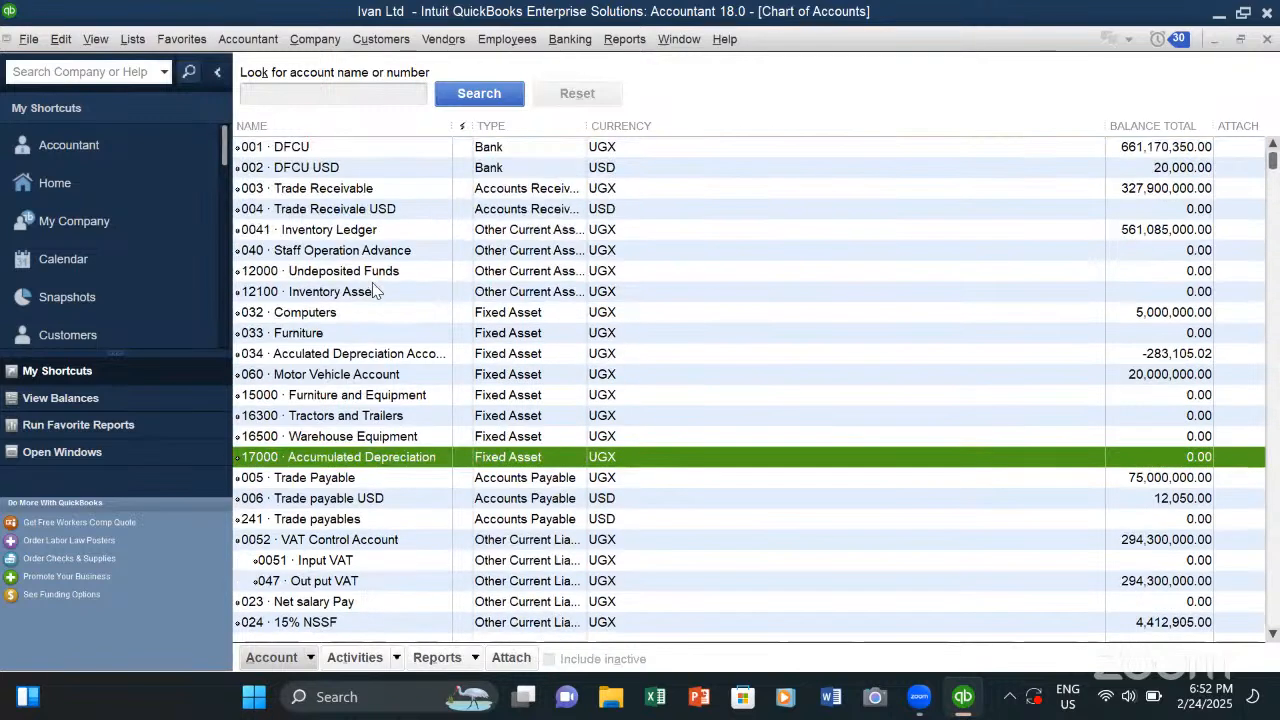
{"action": "scroll", "coordinate": [373, 290], "scroll_direction": "down", "scroll_amount": 7}
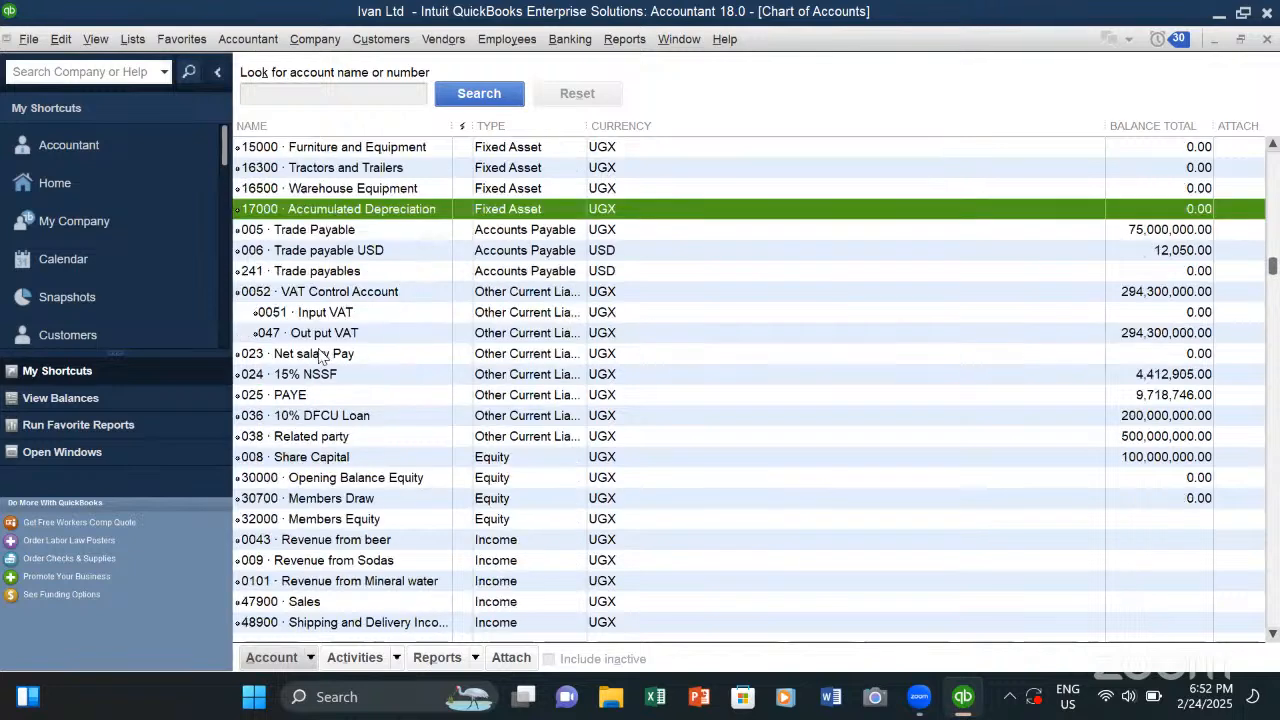
{"action": "scroll", "coordinate": [326, 362], "scroll_direction": "up", "scroll_amount": 1}
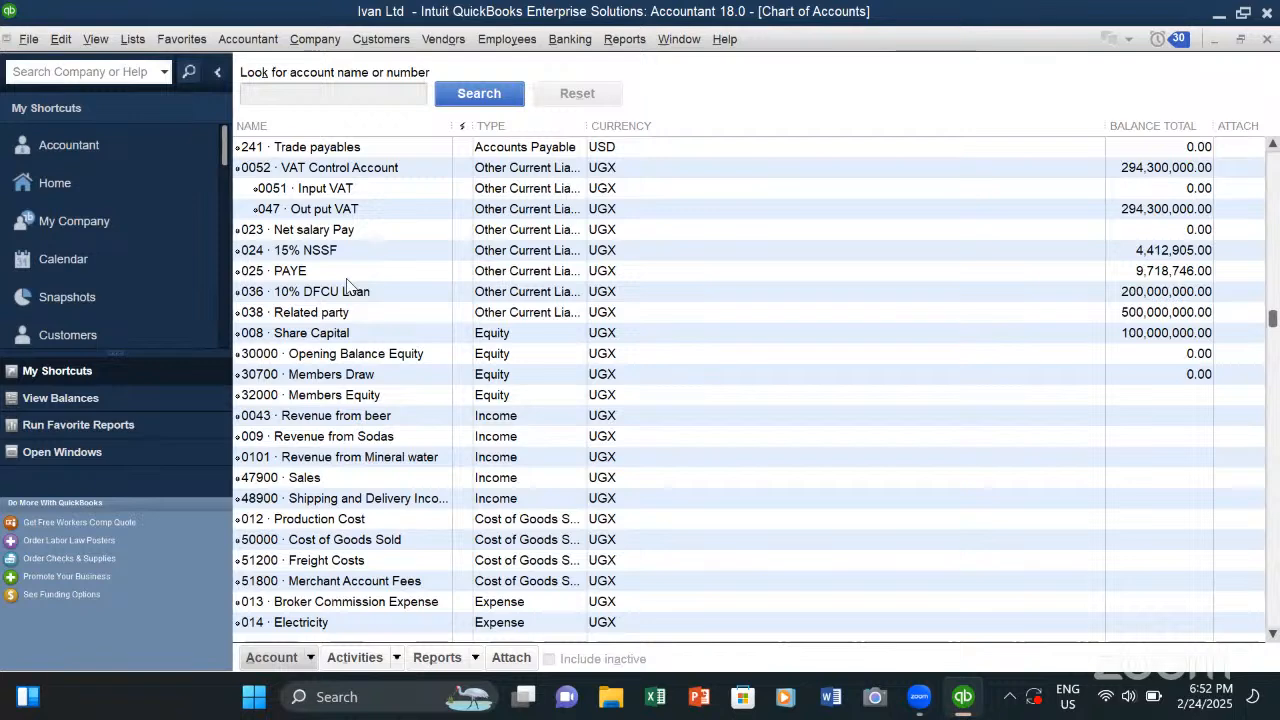
{"action": "scroll", "coordinate": [528, 345], "scroll_direction": "up", "scroll_amount": 2}
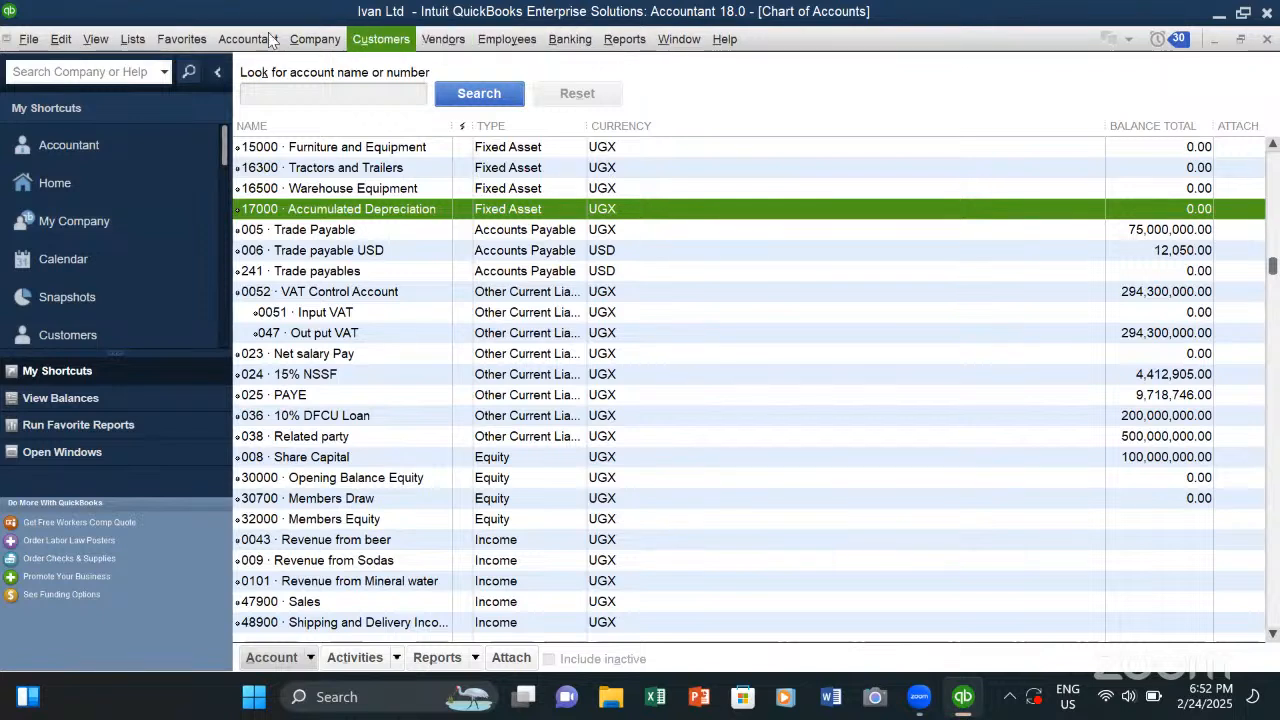
- View the company-wide Accounting preferences for account numbers and class tracking, and close them without changes
{"action": "left_click", "coordinate": [62, 40]}
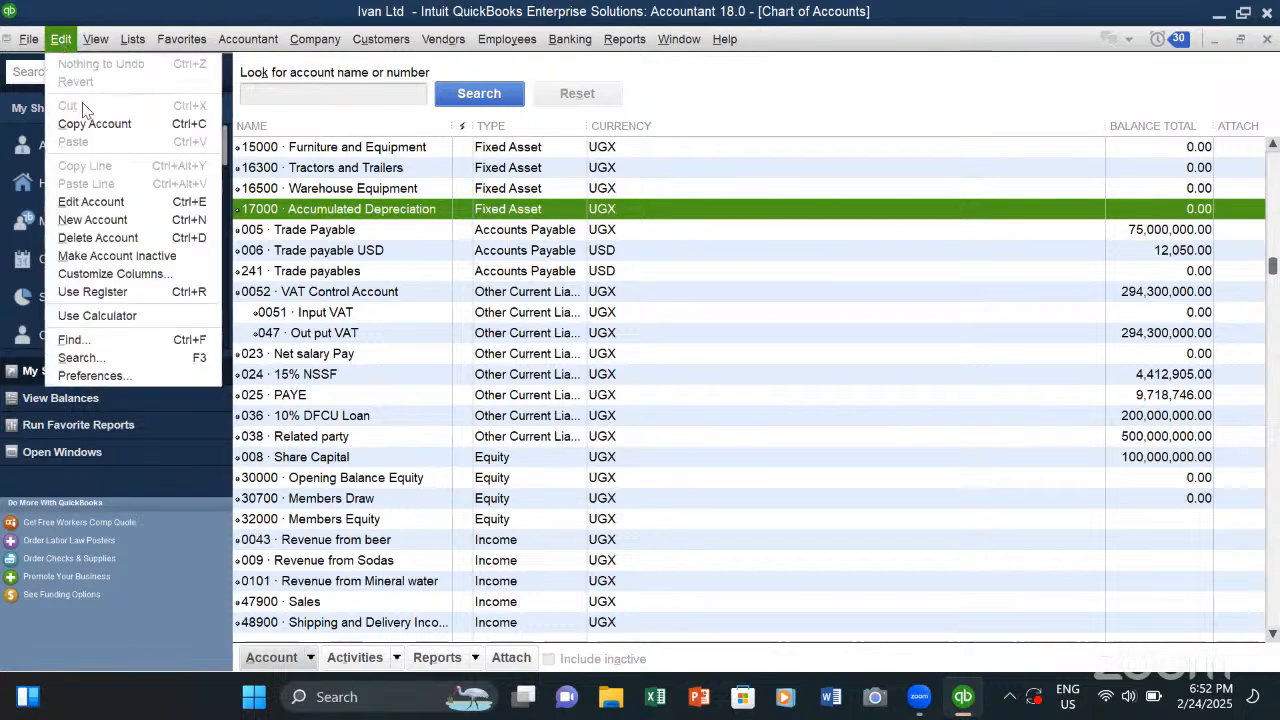
{"action": "left_click", "coordinate": [130, 374]}
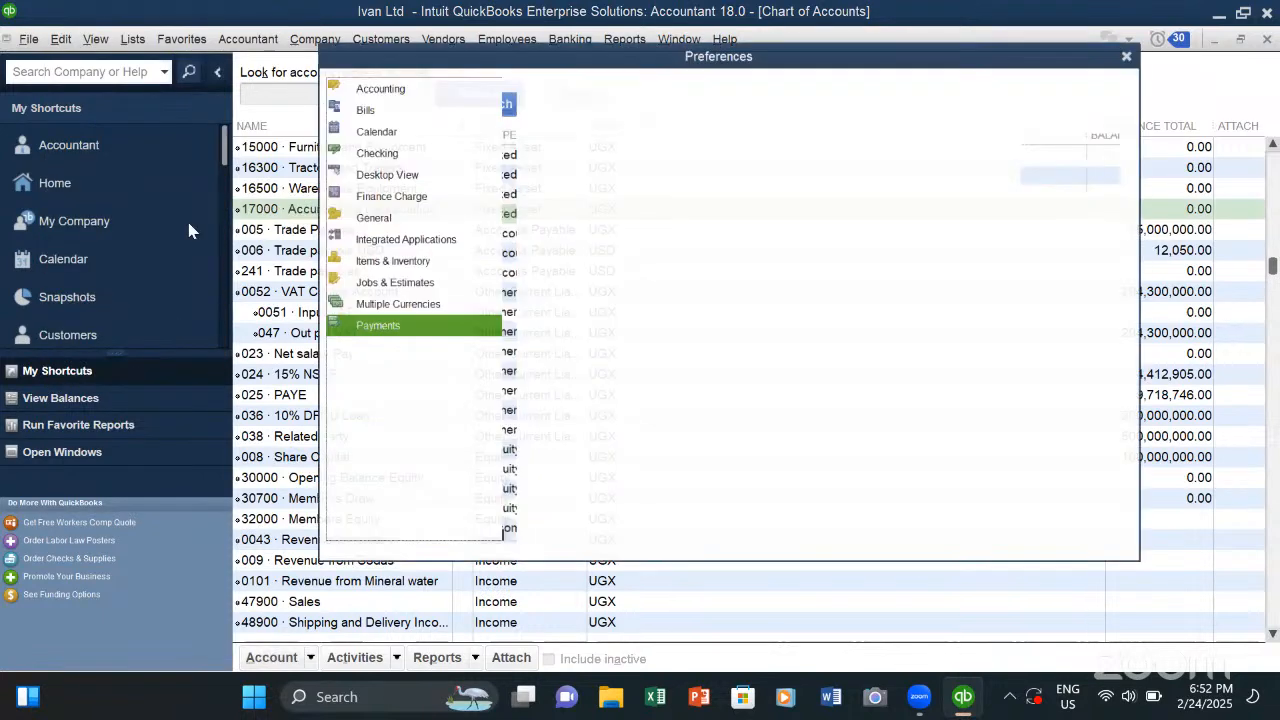
{"action": "left_click", "coordinate": [378, 78]}
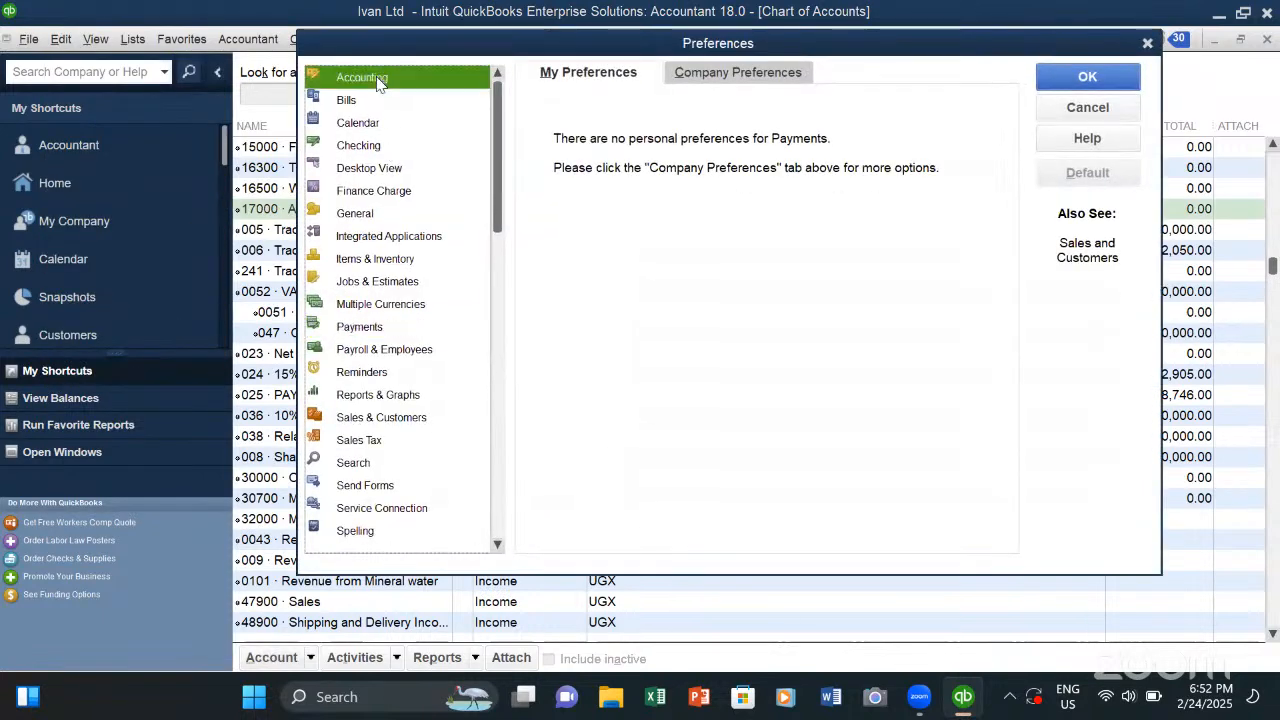
{"action": "left_click", "coordinate": [718, 68]}
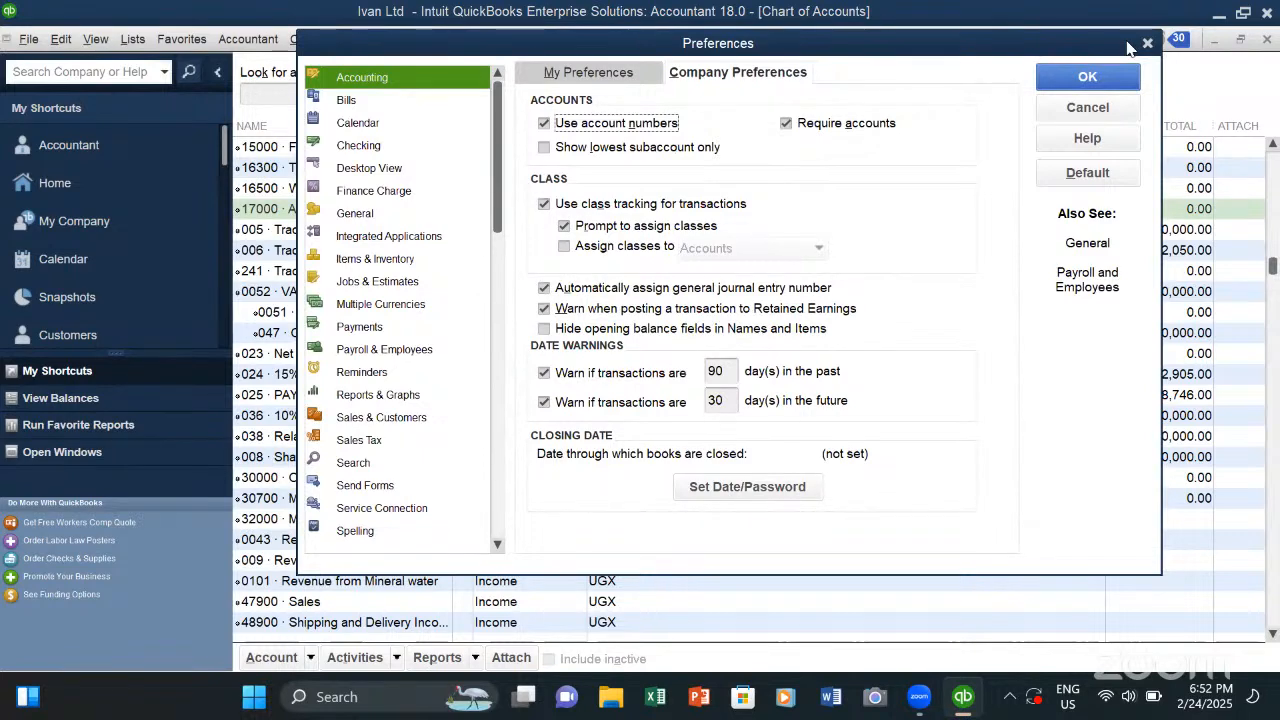
{"action": "key", "text": "Escape"}
- Run the Profit & Loss by Class report and review income, costs, expenses and net income for each class
{"action": "left_click", "coordinate": [624, 39]}
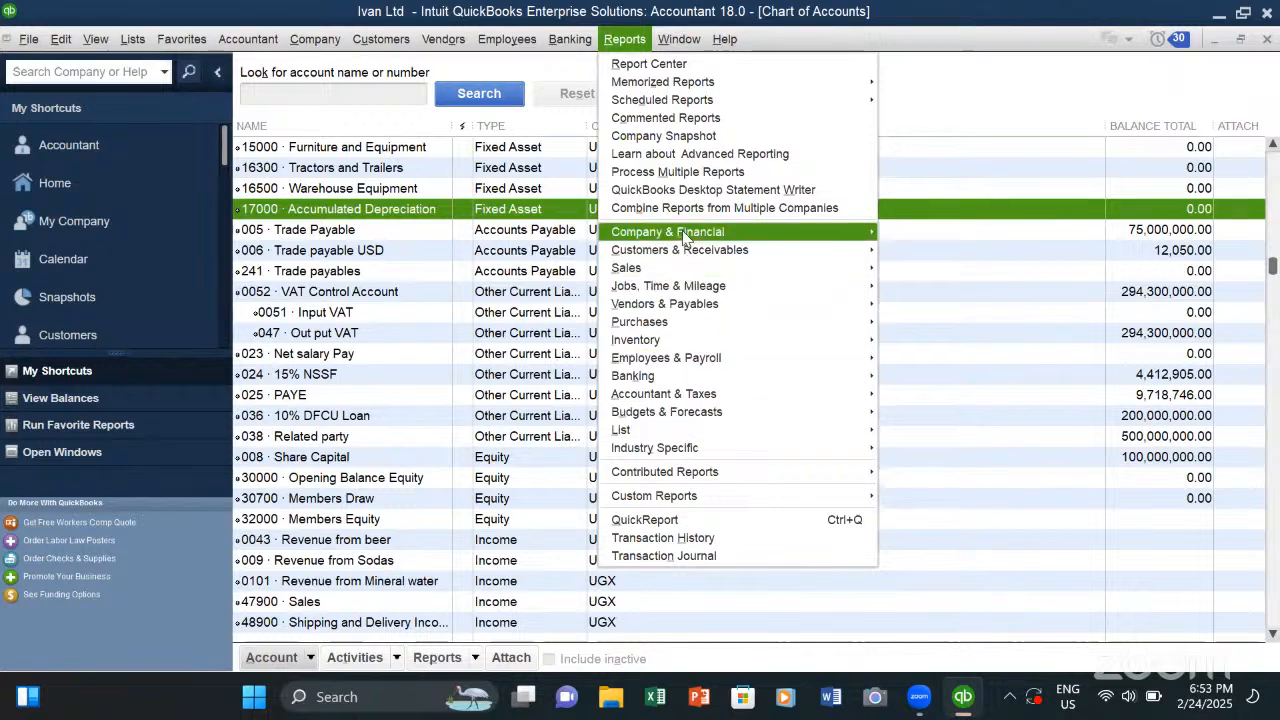
{"action": "mouse_move", "coordinate": [685, 236]}
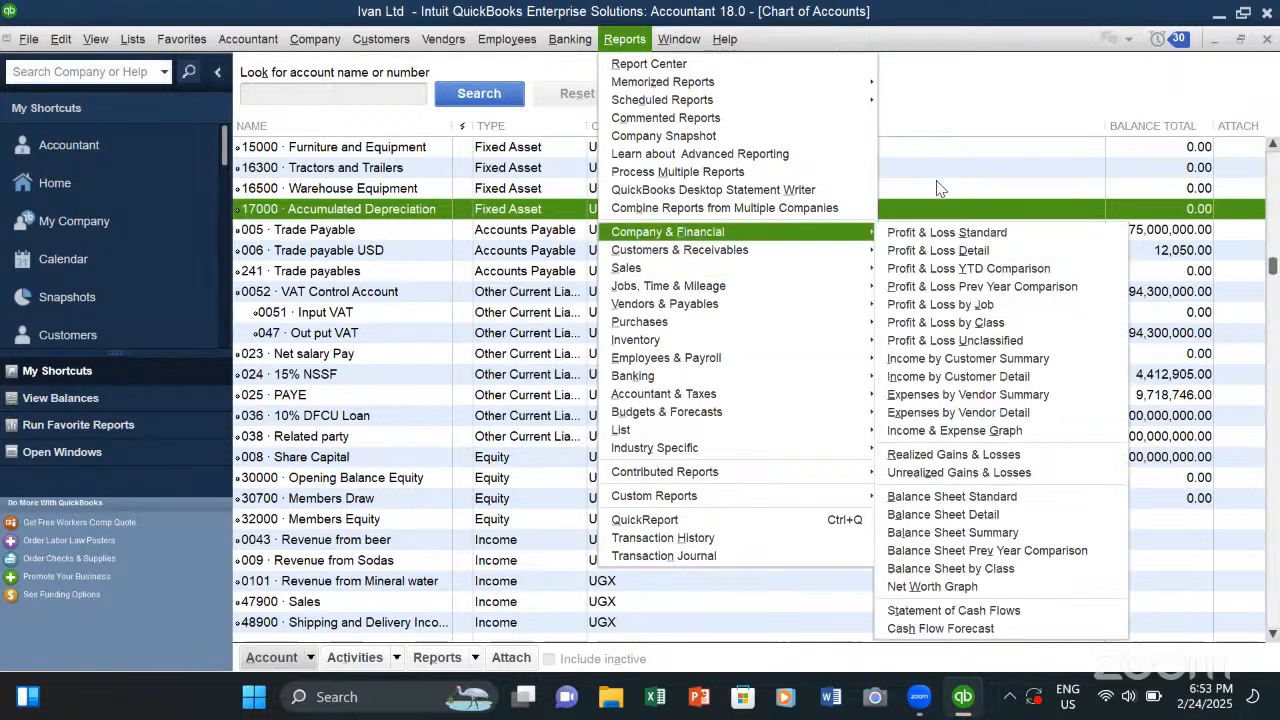
{"action": "left_click", "coordinate": [998, 322]}
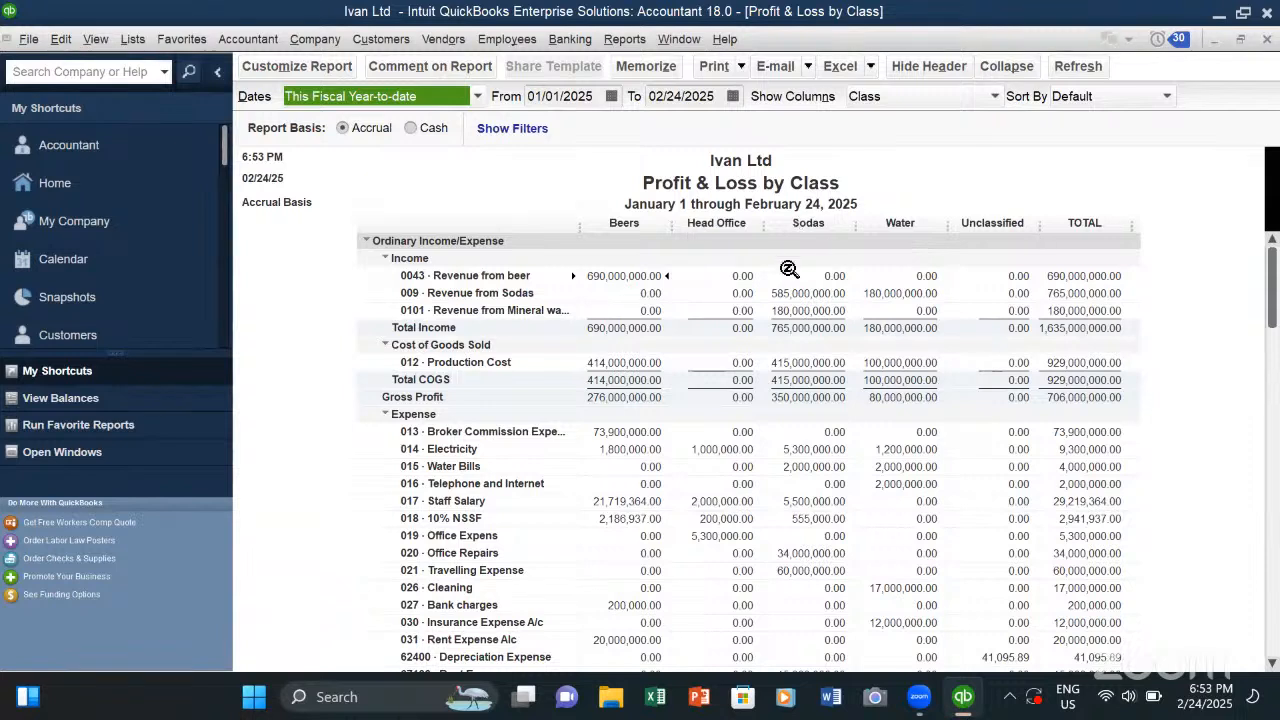
{"action": "scroll", "coordinate": [809, 337], "scroll_direction": "down", "scroll_amount": 2}
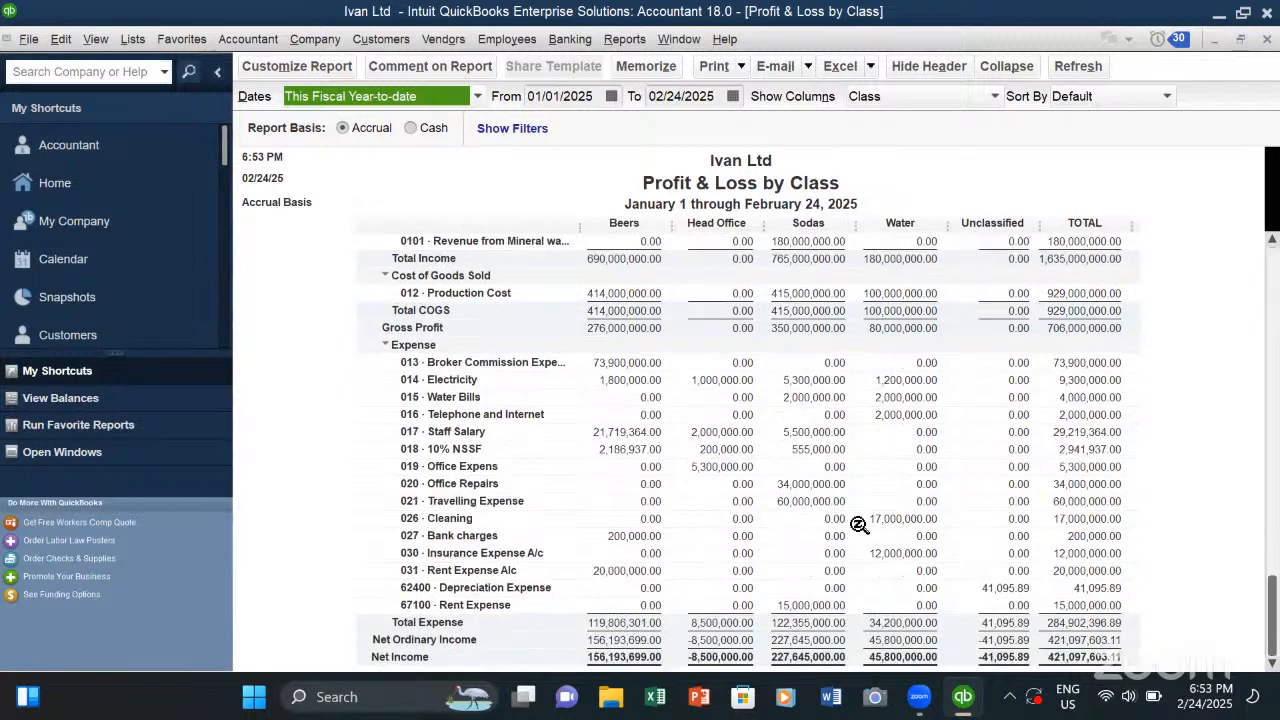
{"action": "scroll", "coordinate": [806, 429], "scroll_direction": "up", "scroll_amount": 2}
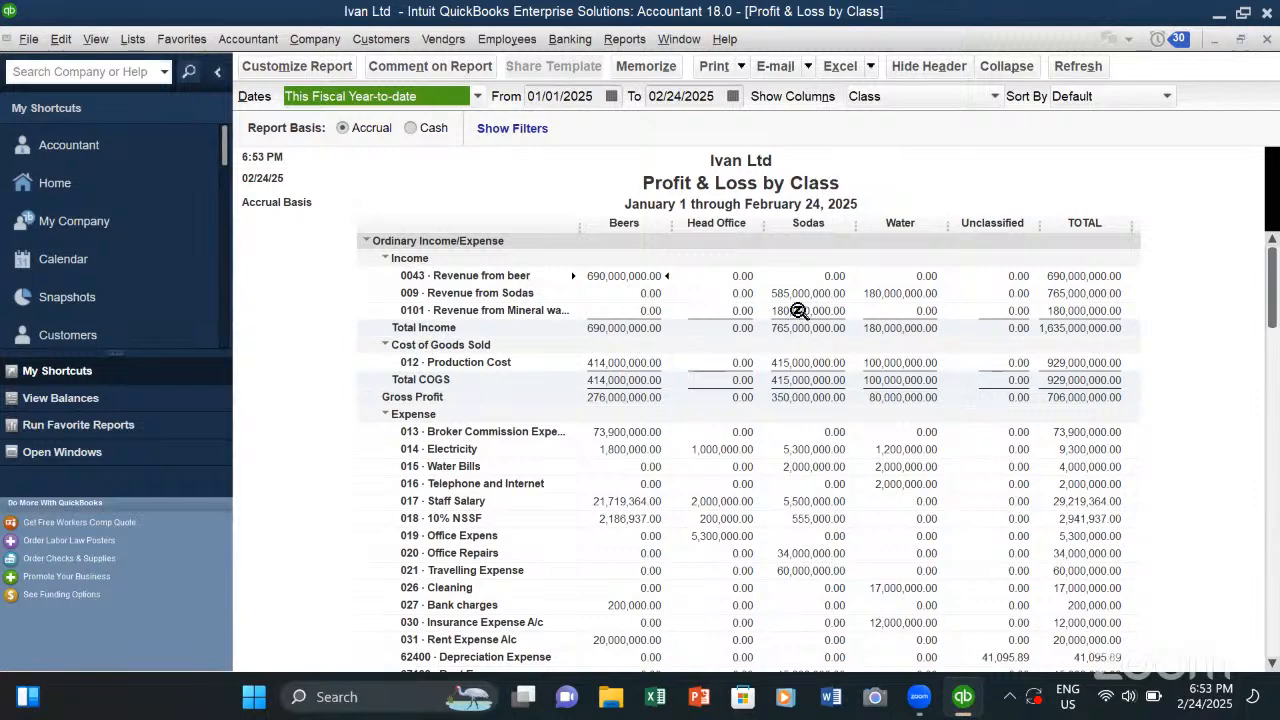
{"action": "scroll", "coordinate": [798, 311], "scroll_direction": "down", "scroll_amount": 3}
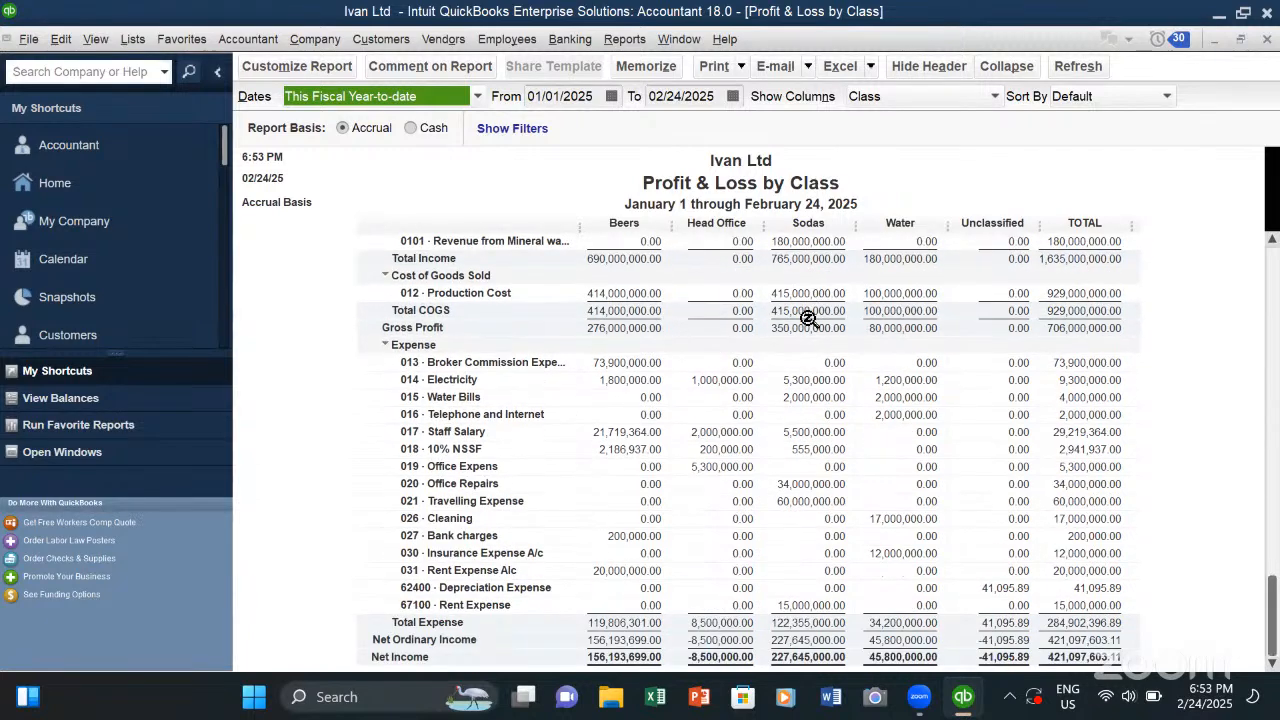
{"action": "scroll", "coordinate": [803, 372], "scroll_direction": "up", "scroll_amount": 3}
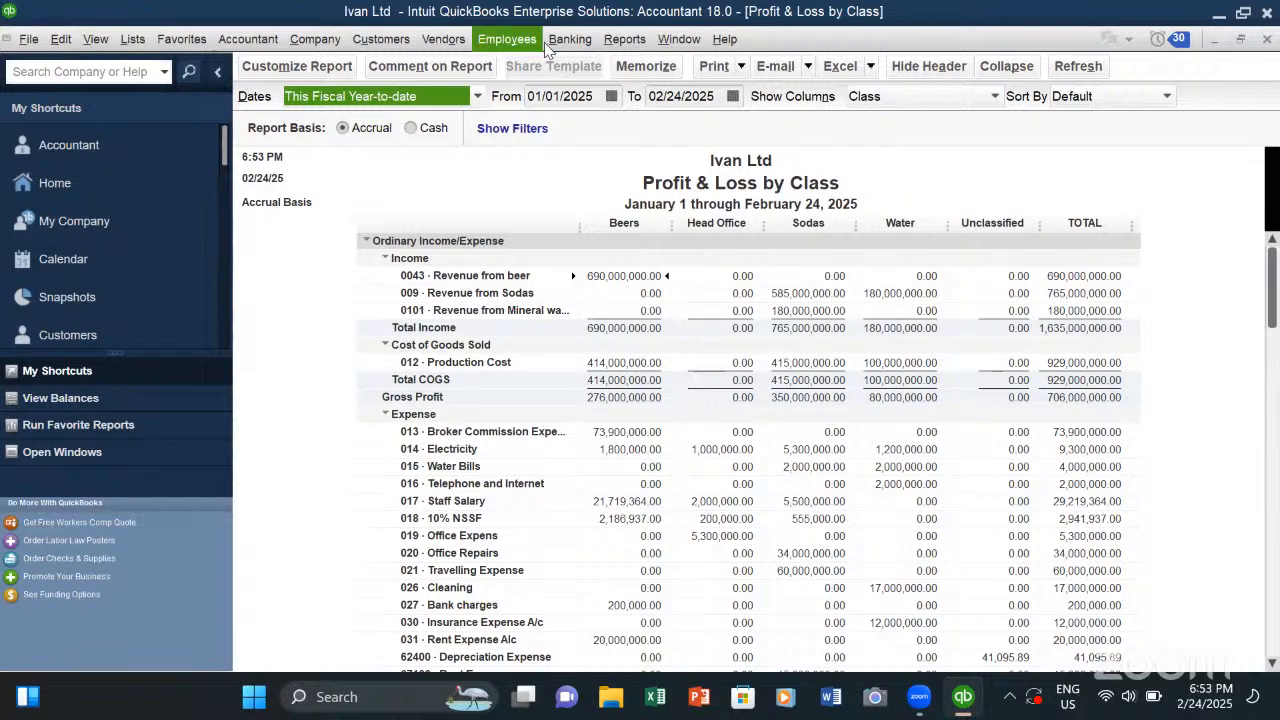
- Start a new check on the DFCU account and try the Beers and Head Office classes before assigning Sodas
{"action": "left_click", "coordinate": [584, 44]}
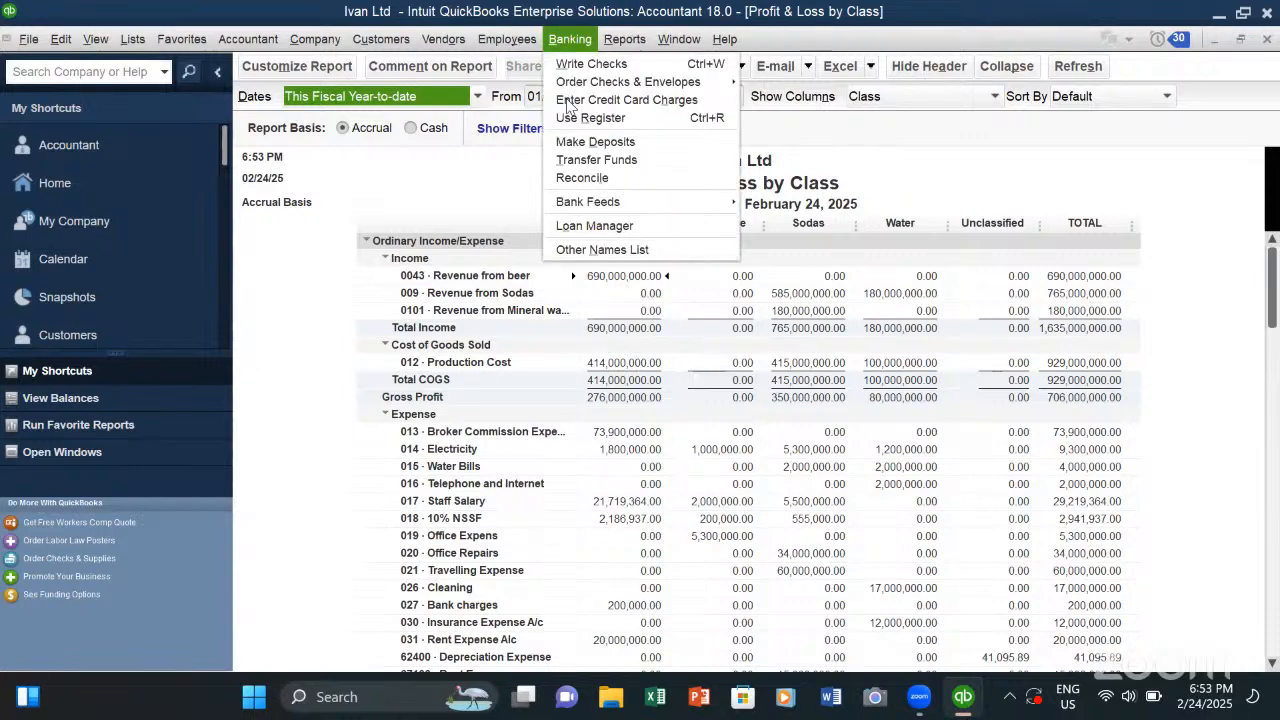
{"action": "left_click", "coordinate": [610, 65]}
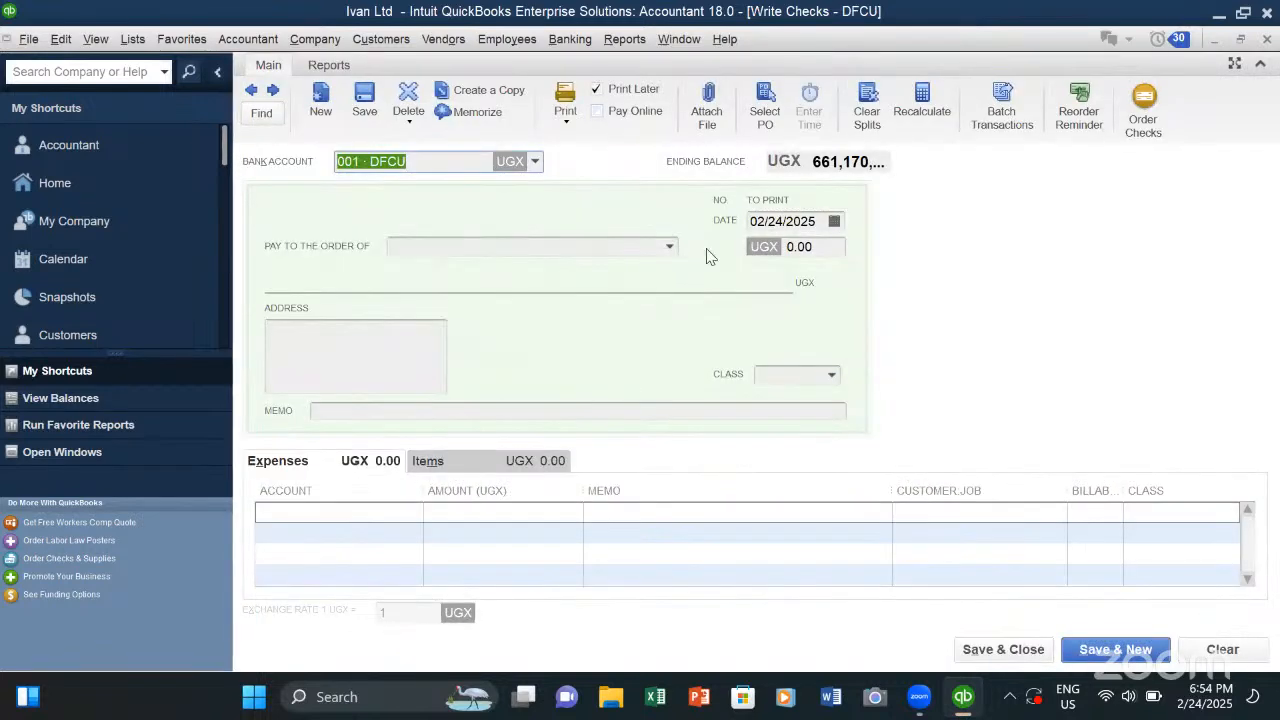
{"action": "left_click", "coordinate": [831, 375]}
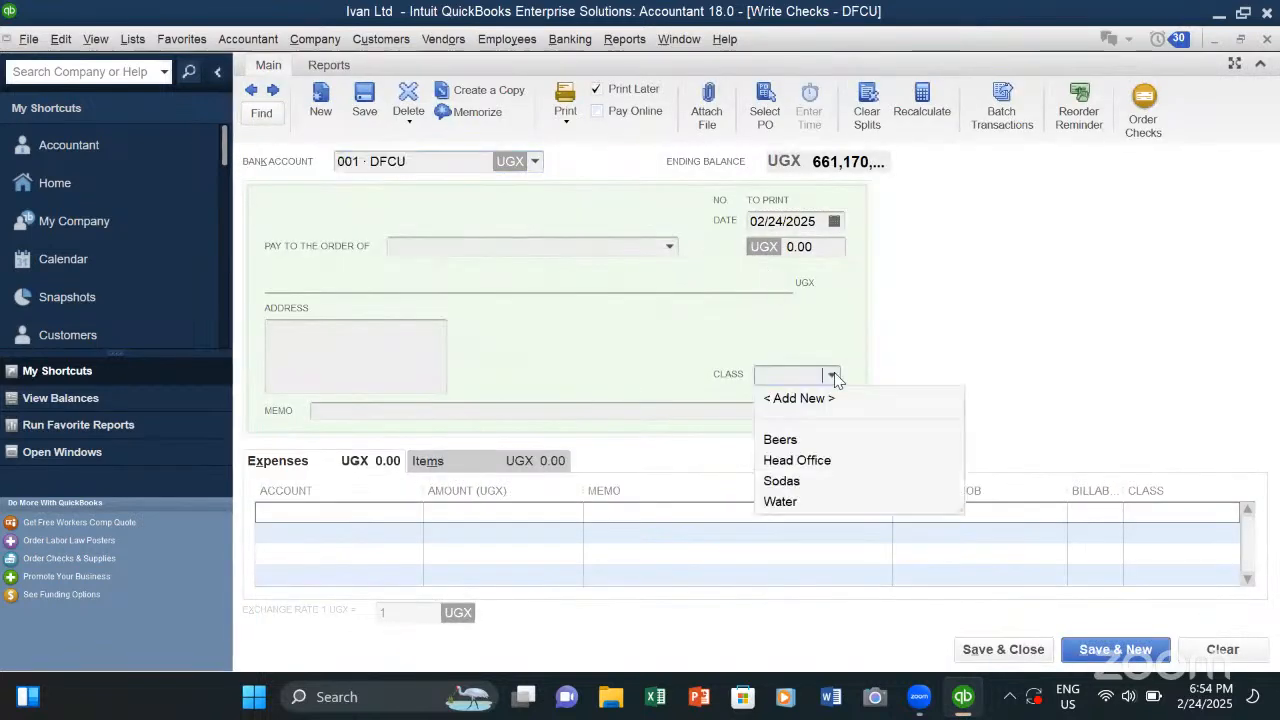
{"action": "left_click", "coordinate": [779, 440]}
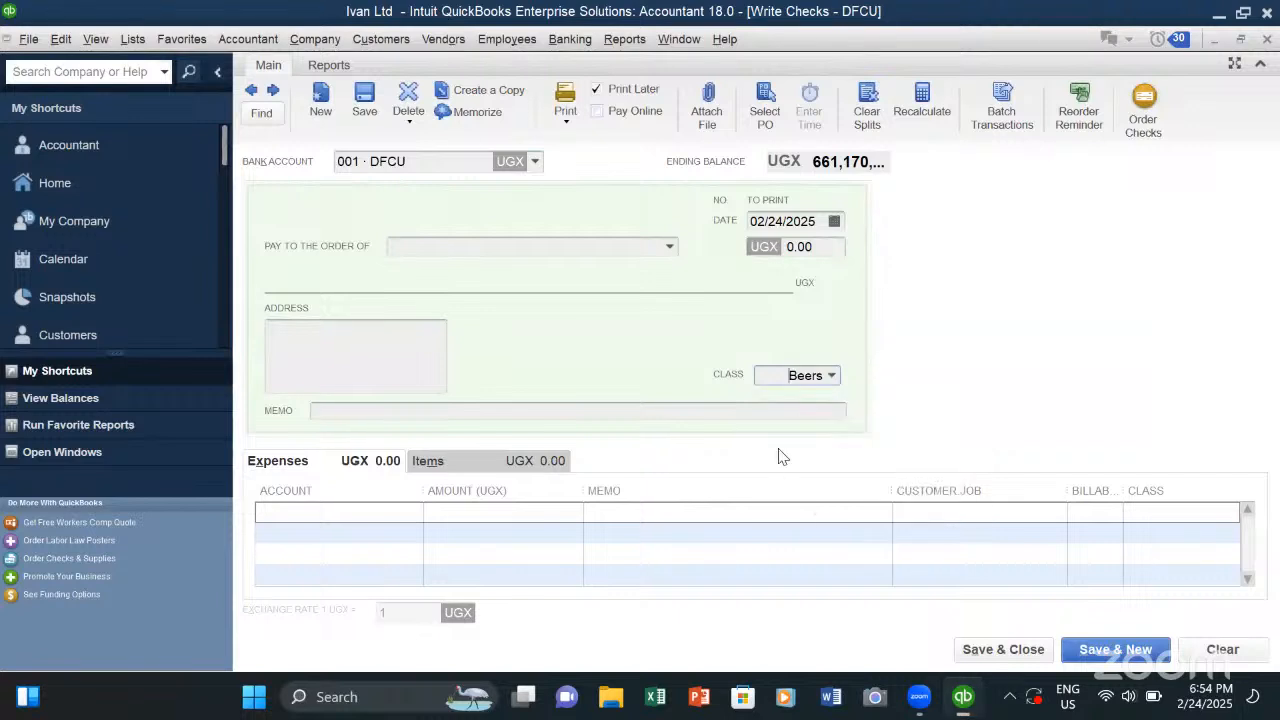
{"action": "left_click", "coordinate": [833, 377]}
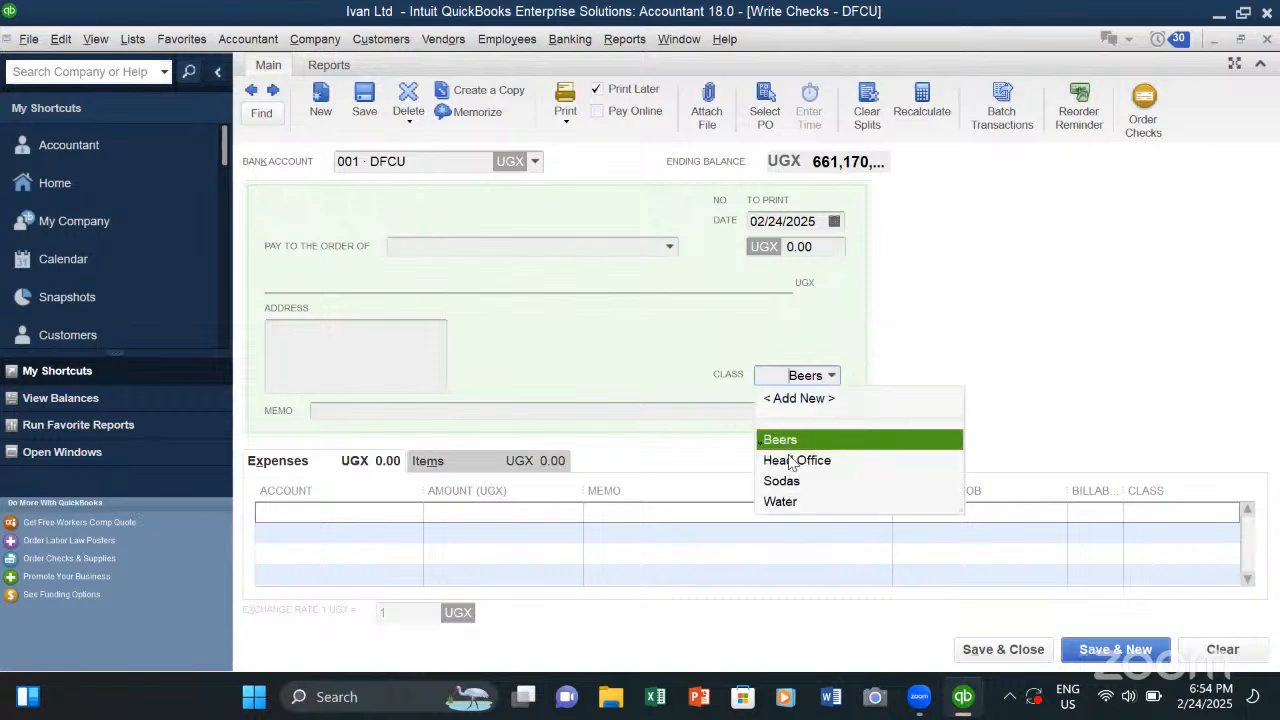
{"action": "left_click", "coordinate": [790, 458]}
{"action": "left_click", "coordinate": [830, 376]}
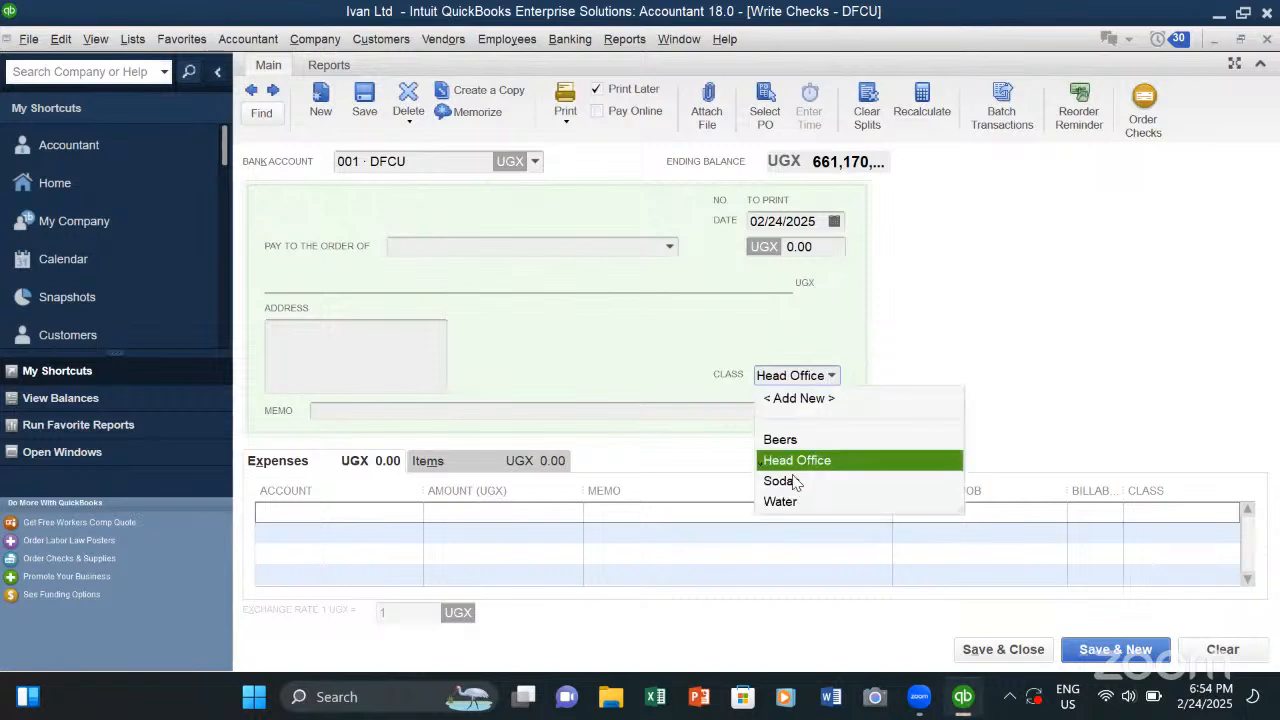
{"action": "left_click", "coordinate": [782, 481]}
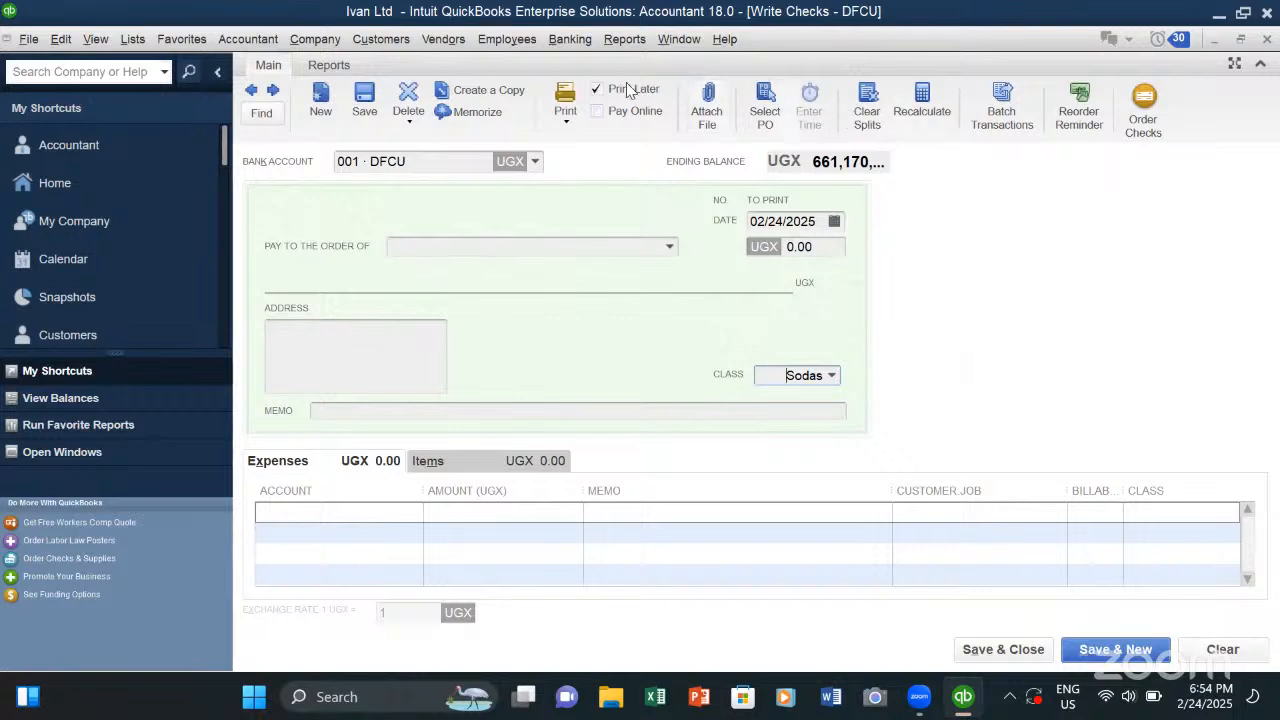
- Open the Transfer Funds form and view its source account, destination account, class and memo fields without changing them
{"action": "left_click", "coordinate": [565, 42]}
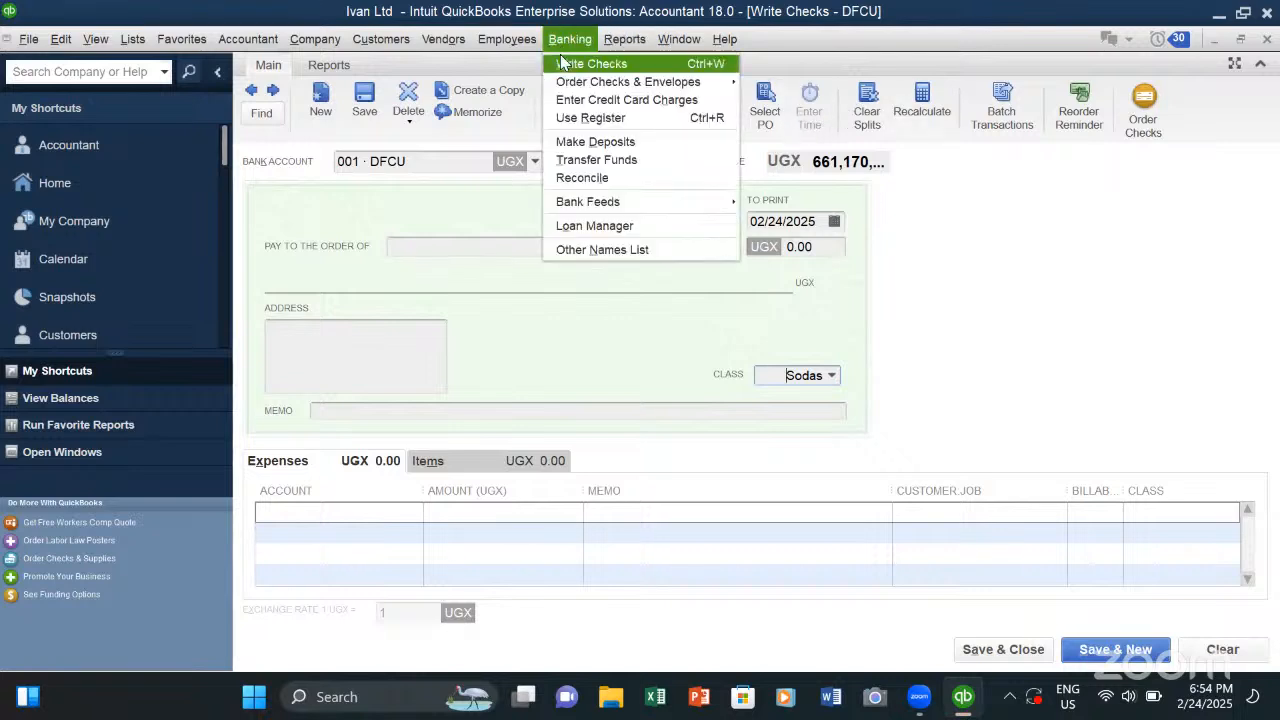
{"action": "left_click", "coordinate": [590, 160]}
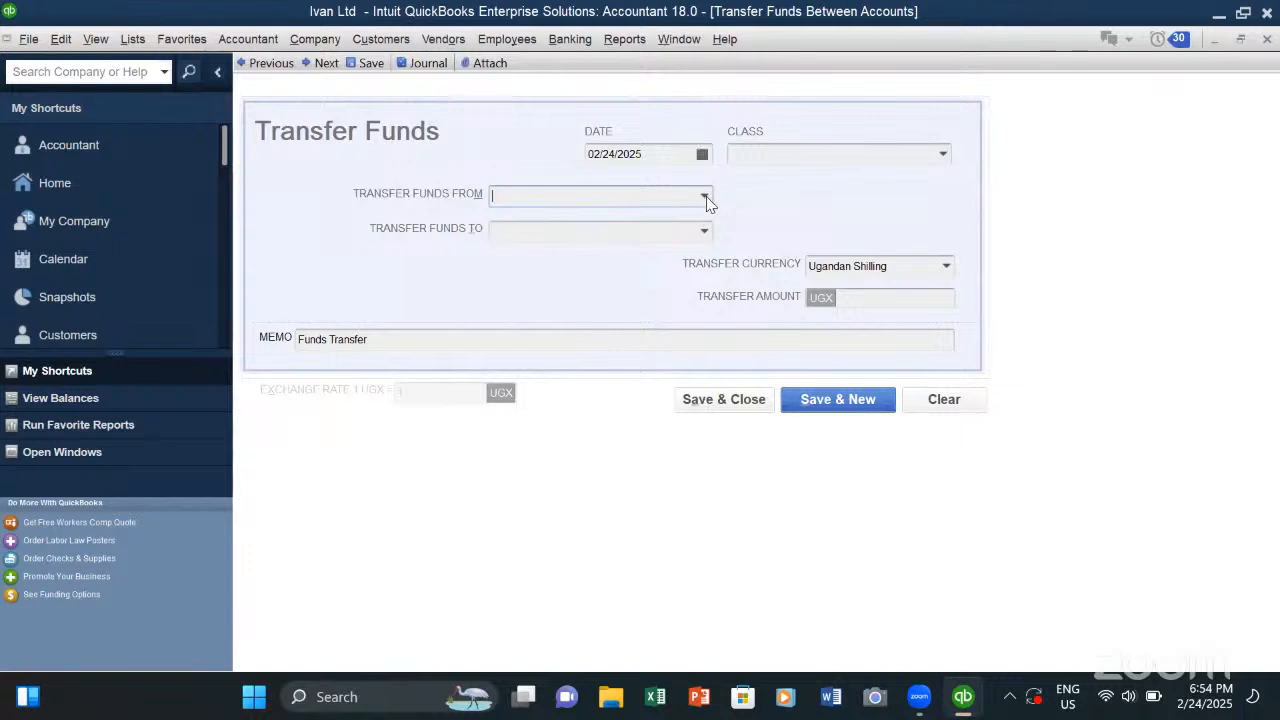
{"action": "left_click", "coordinate": [706, 198]}
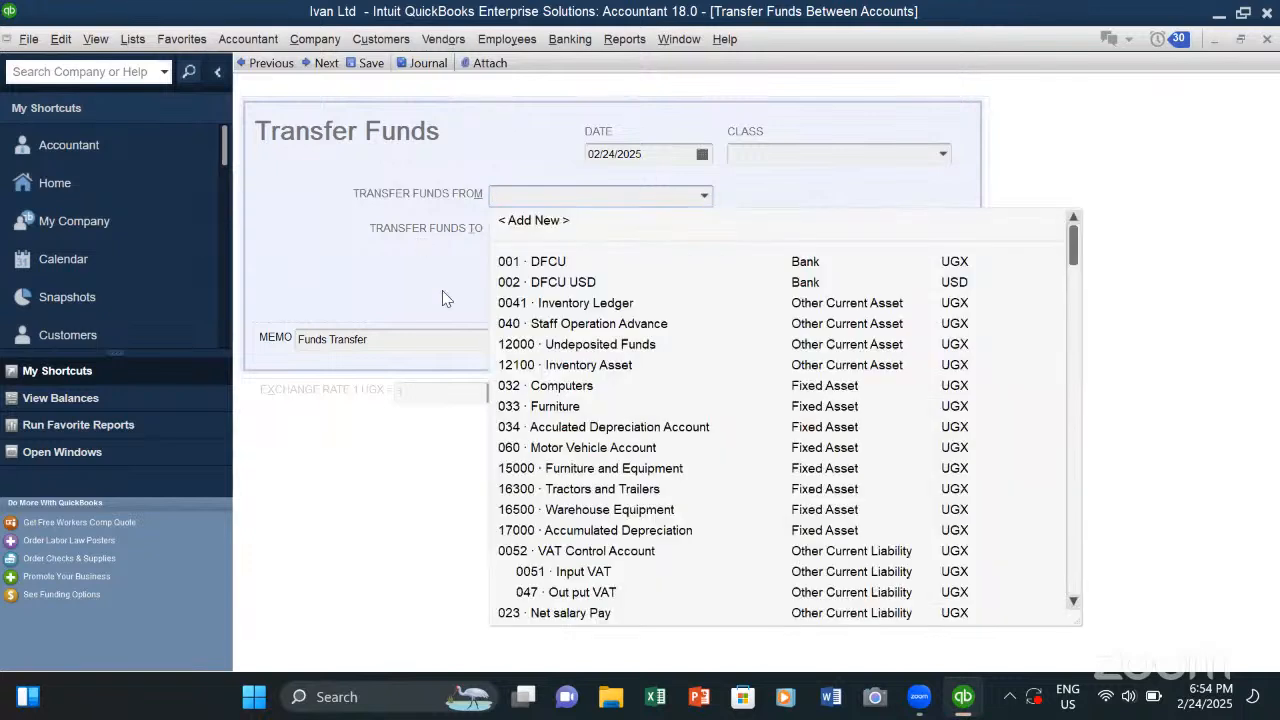
{"action": "left_click", "coordinate": [424, 234]}
{"action": "left_click", "coordinate": [704, 232]}
{"action": "left_click", "coordinate": [326, 310]}
{"action": "left_click", "coordinate": [943, 157]}
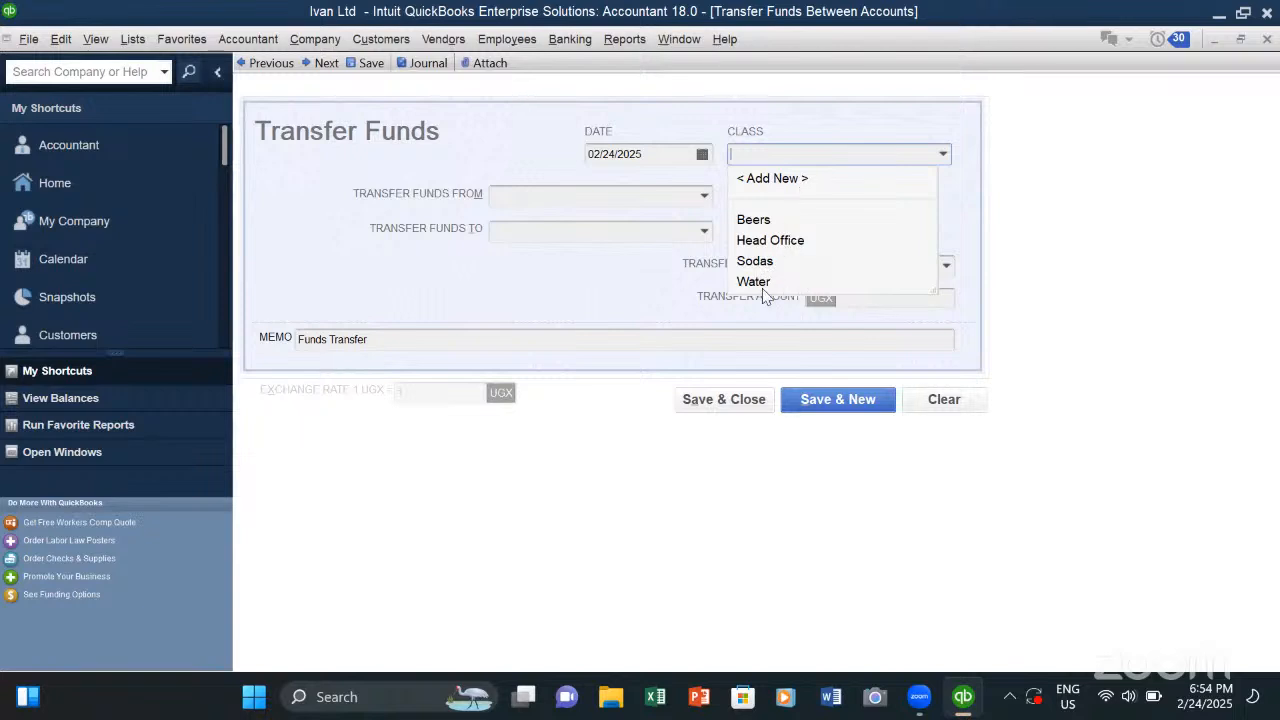
{"action": "left_click", "coordinate": [566, 304]}
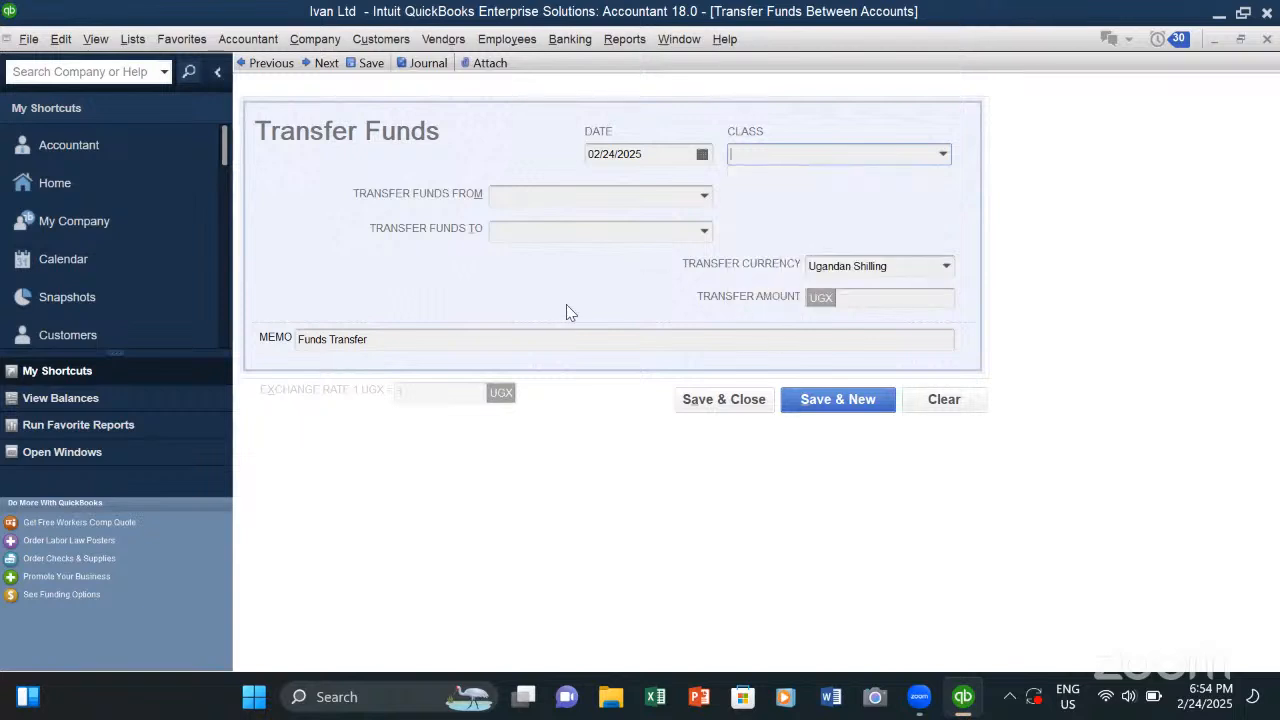
{"action": "left_click_drag", "start_coordinate": [368, 340], "coordinate": [293, 340]}
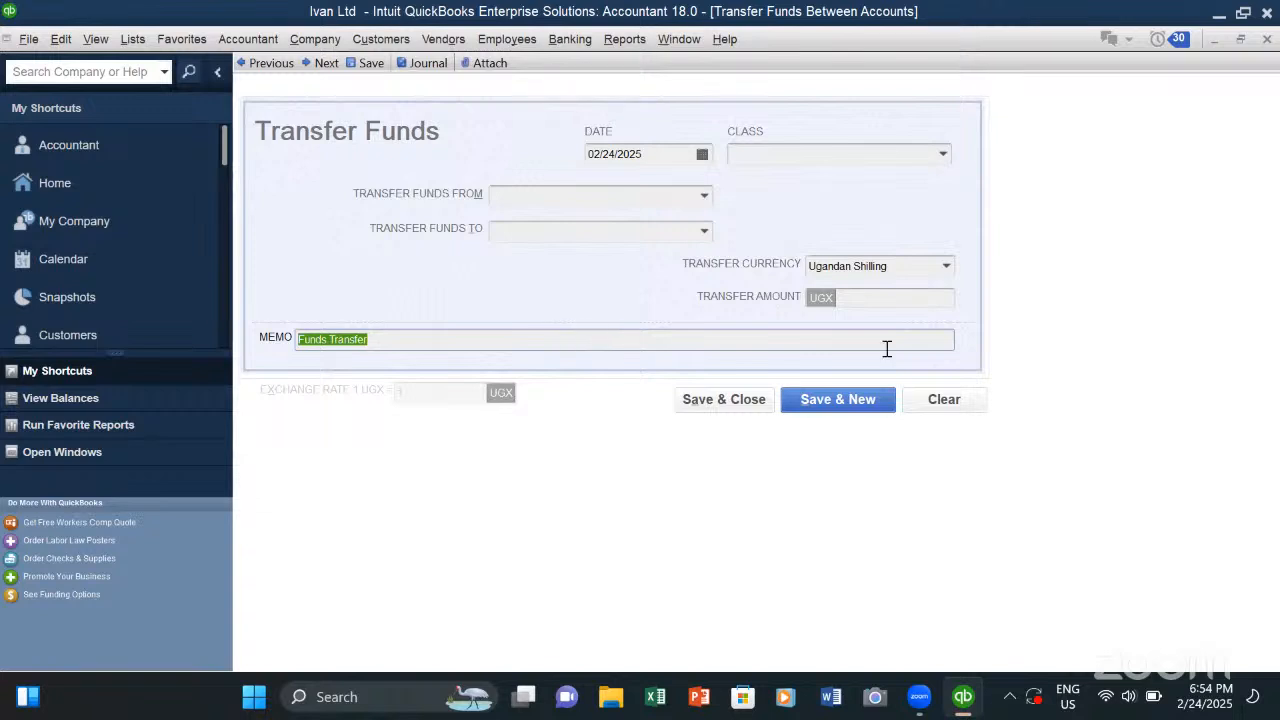
{"action": "left_click", "coordinate": [438, 333]}
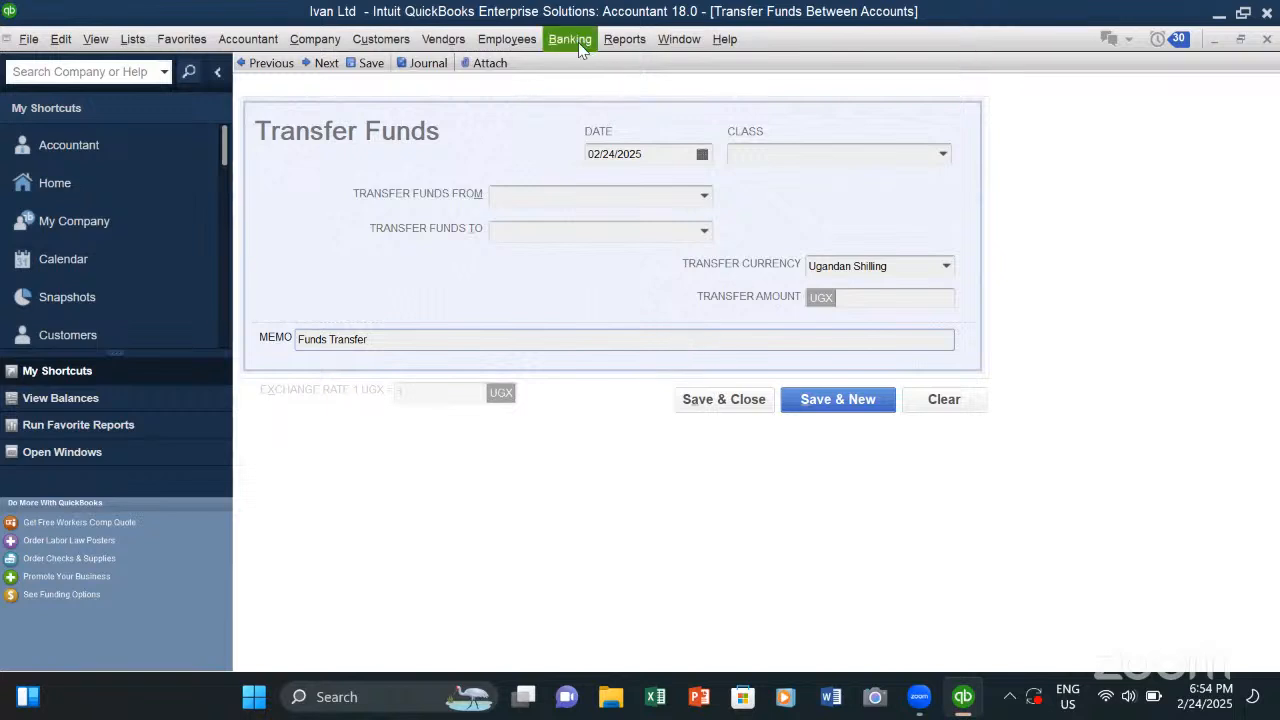
- Run the Profit & Loss Standard report and break its columns down by Day
{"action": "left_click", "coordinate": [620, 41]}
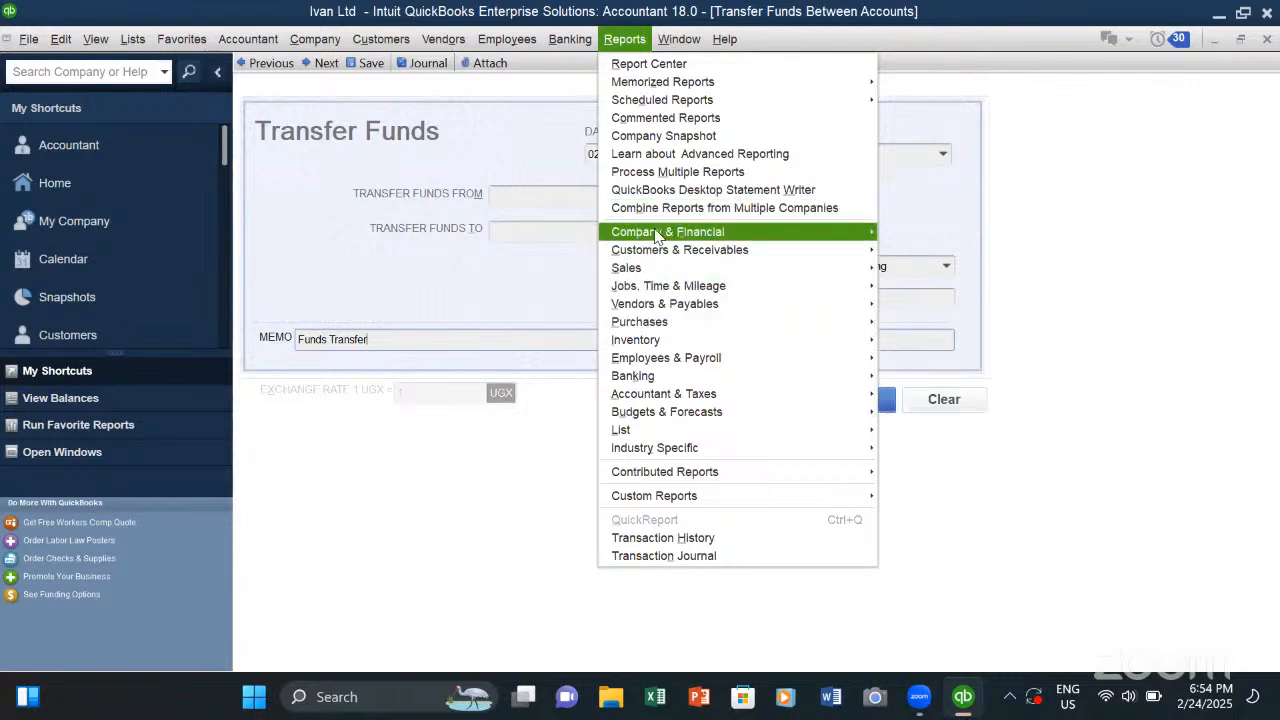
{"action": "mouse_move", "coordinate": [665, 232]}
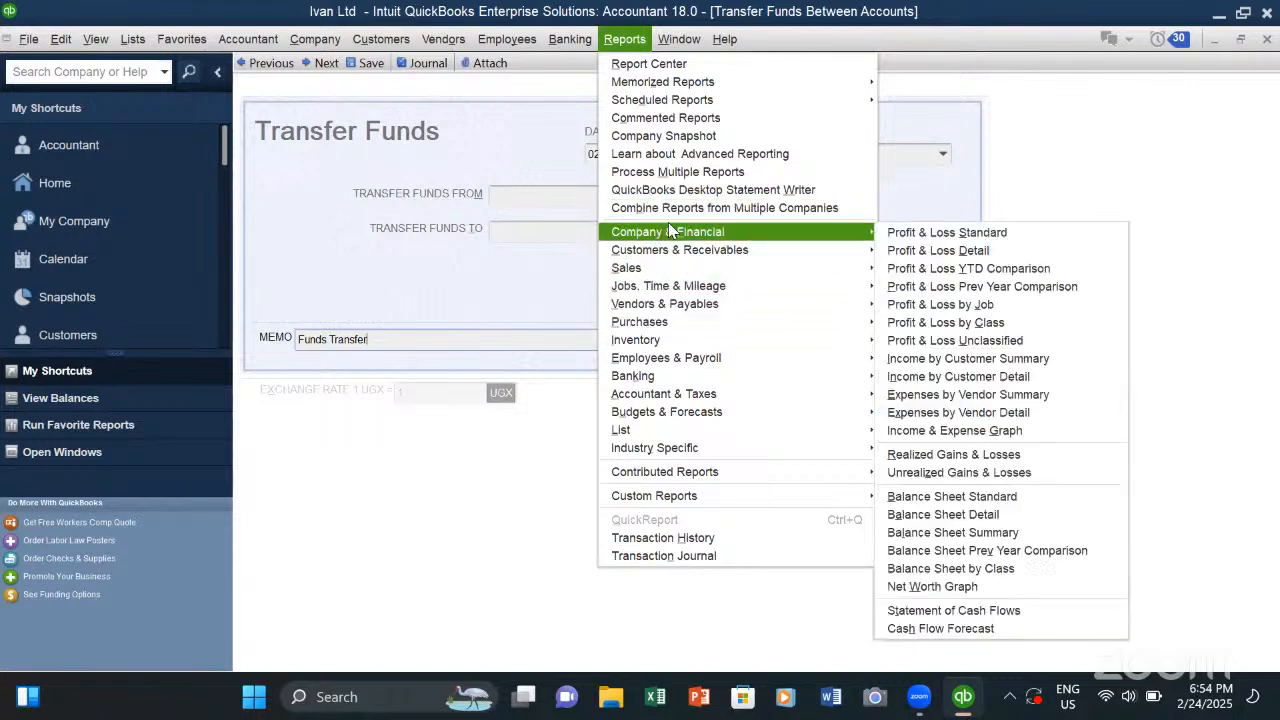
{"action": "left_click", "coordinate": [950, 237]}
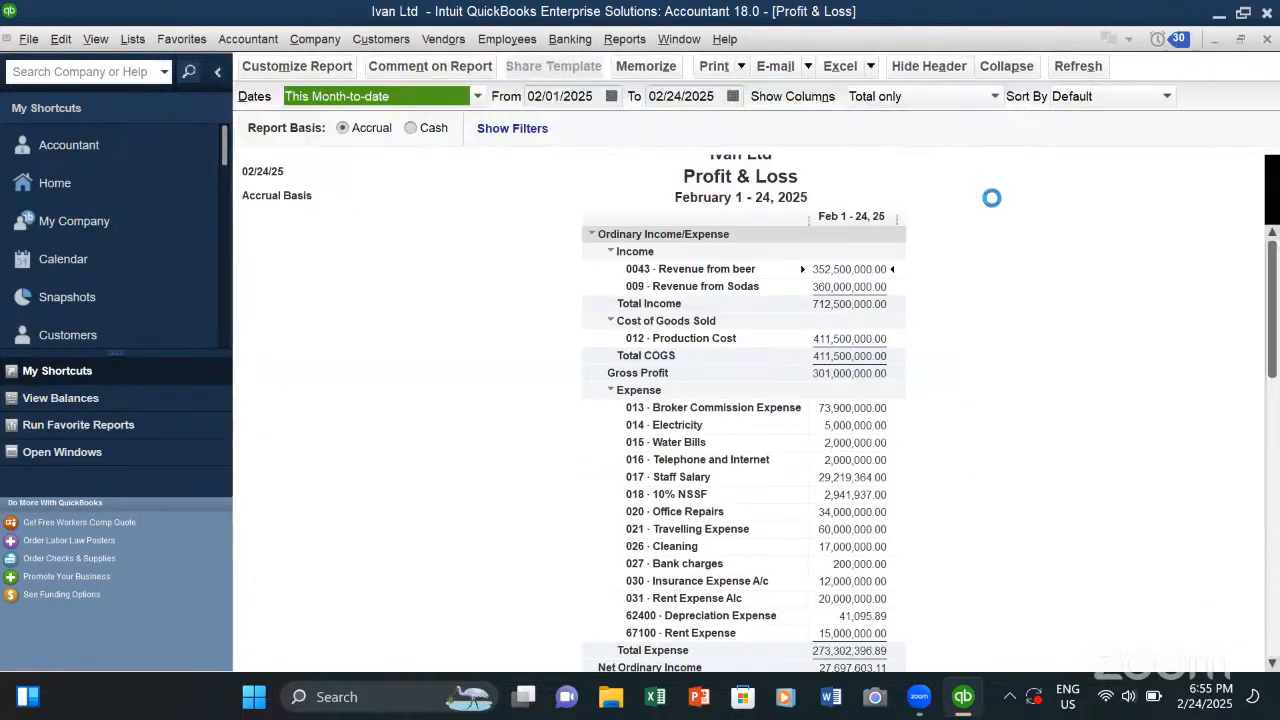
{"action": "left_click", "coordinate": [995, 96]}
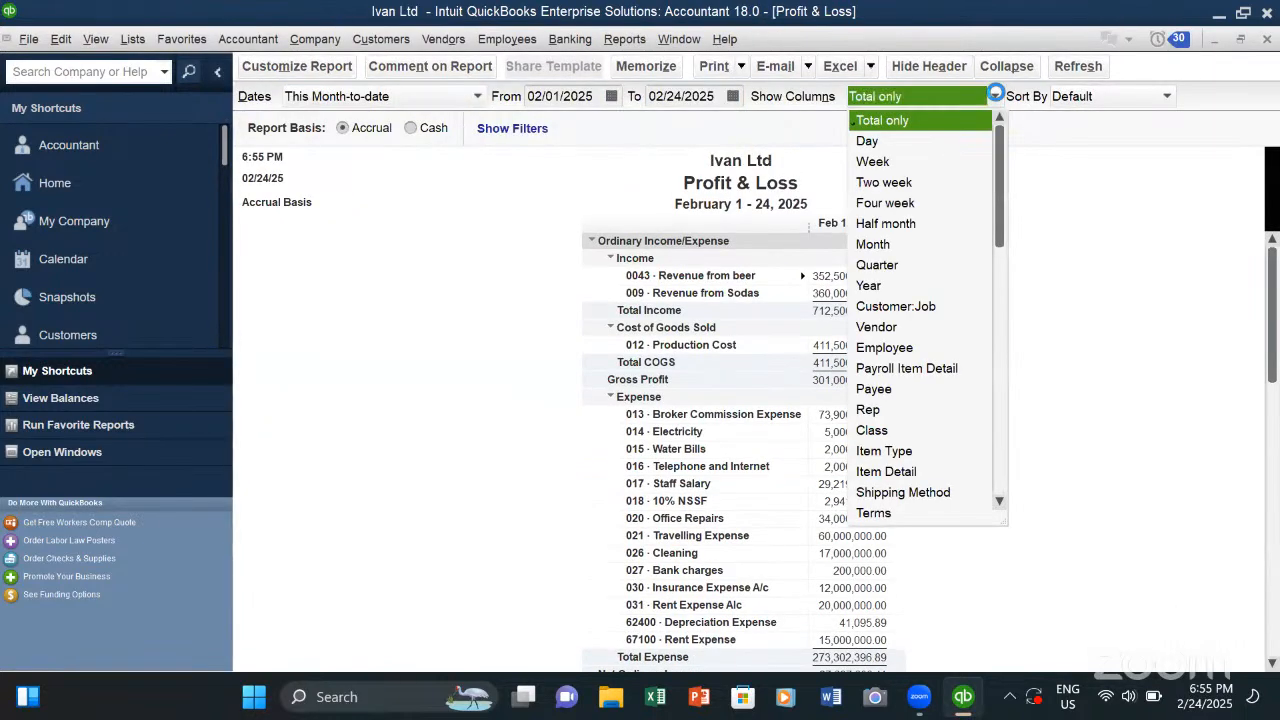
{"action": "left_click", "coordinate": [878, 146]}
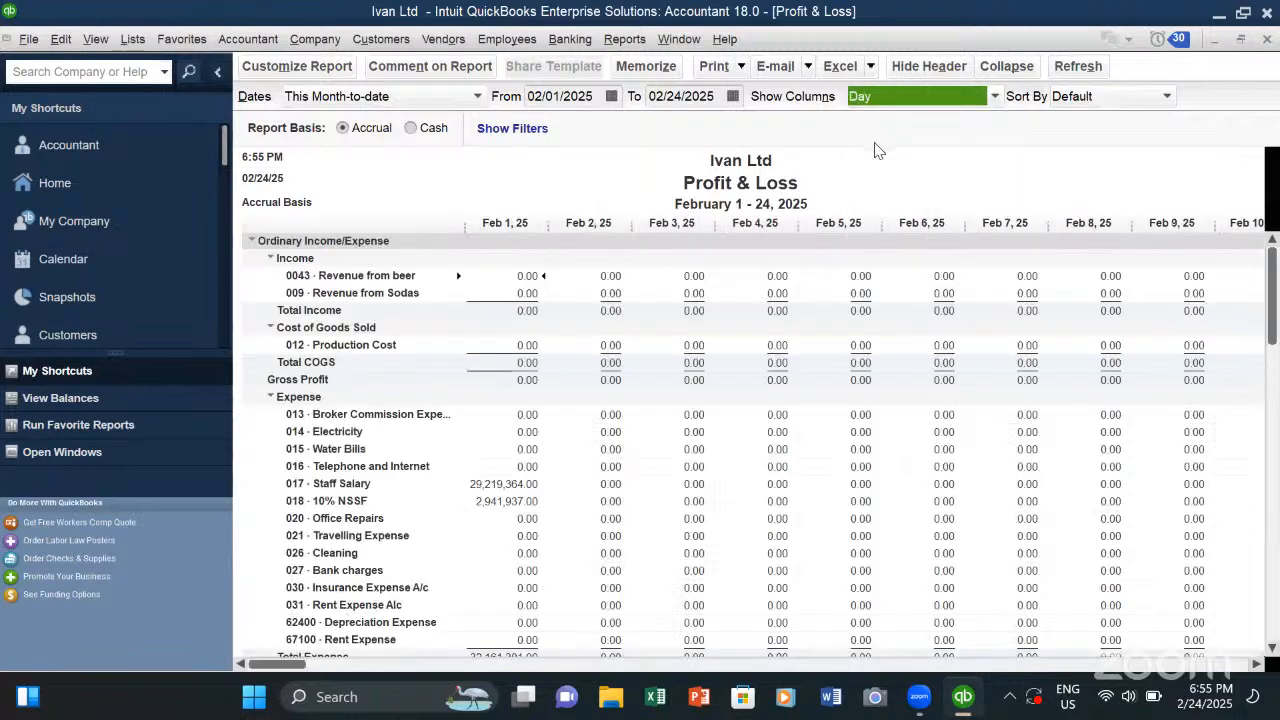
- Compare the Profit & Loss report with its columns shown by Week, Month and Year
{"action": "left_click", "coordinate": [995, 96]}
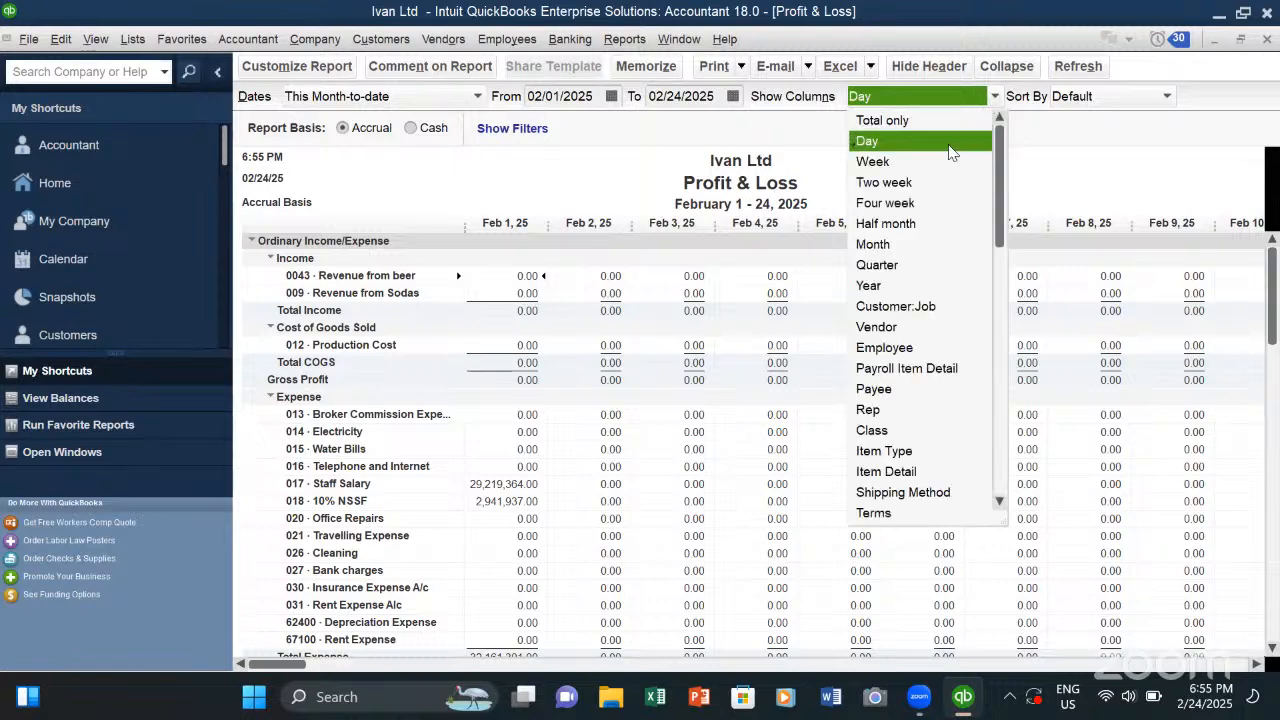
{"action": "left_click", "coordinate": [882, 162]}
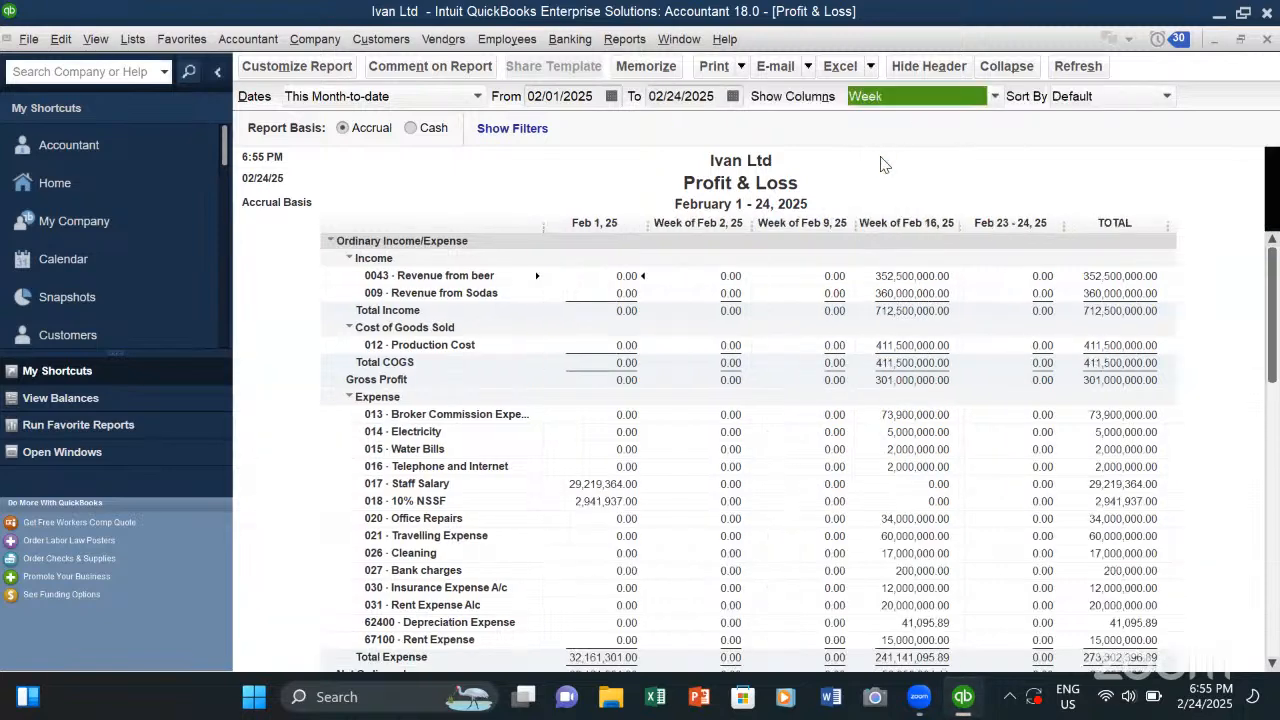
{"action": "left_click", "coordinate": [994, 99]}
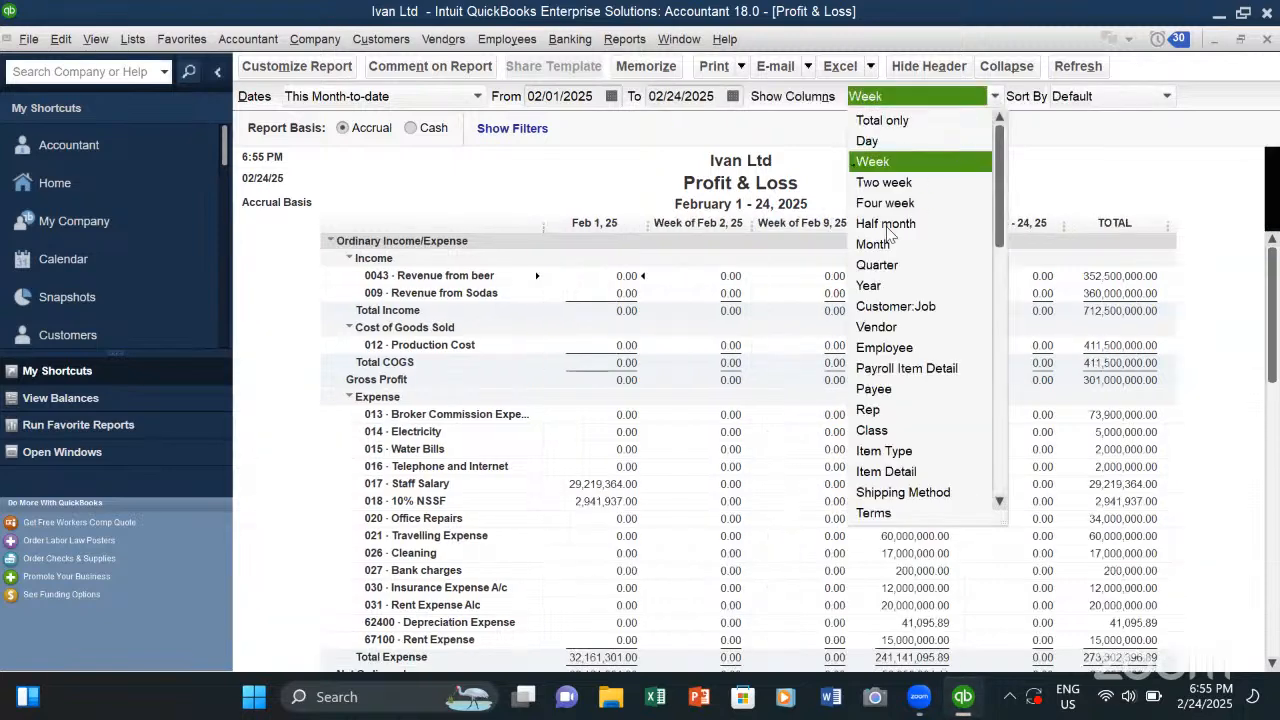
{"action": "left_click", "coordinate": [870, 243]}
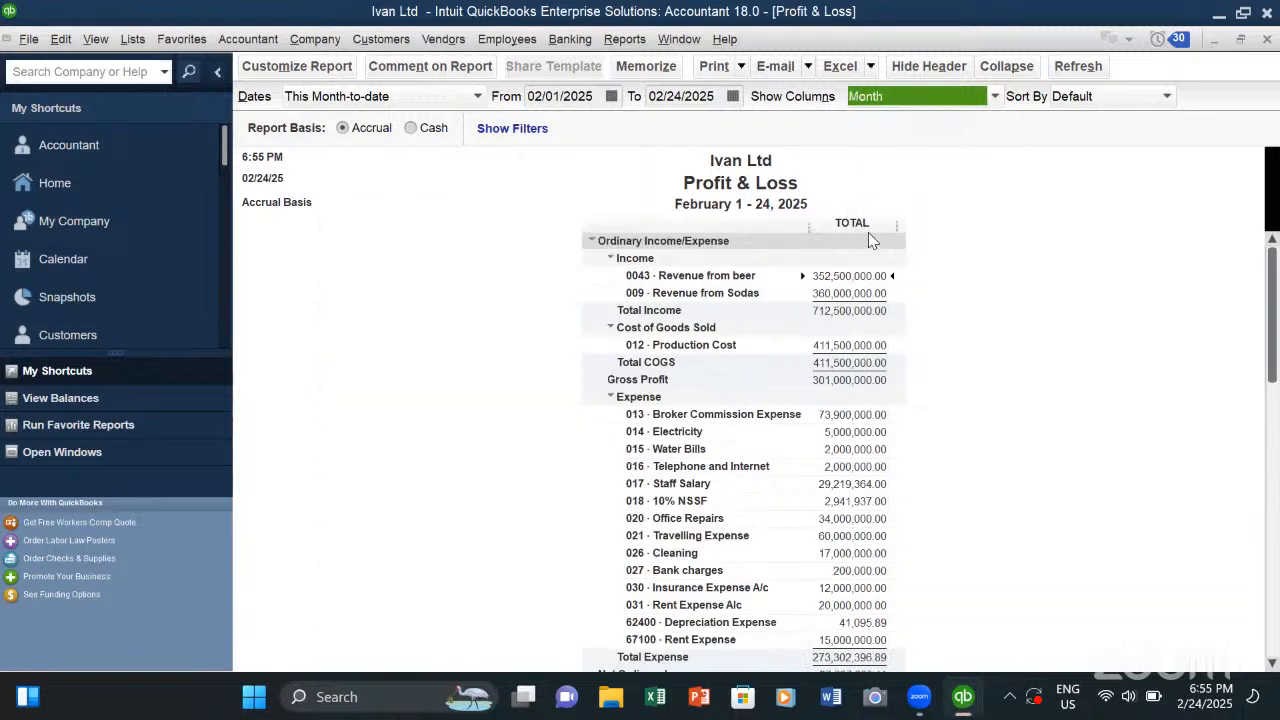
{"action": "left_click", "coordinate": [995, 97]}
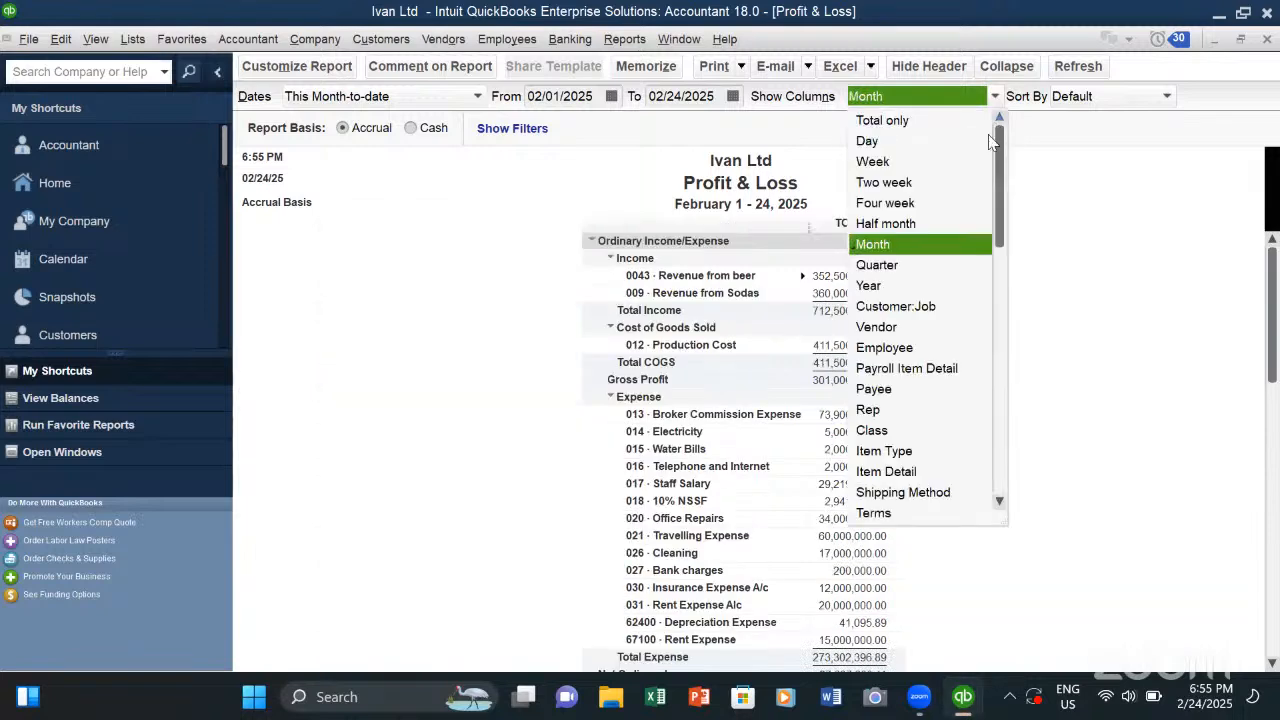
{"action": "left_click", "coordinate": [885, 284]}
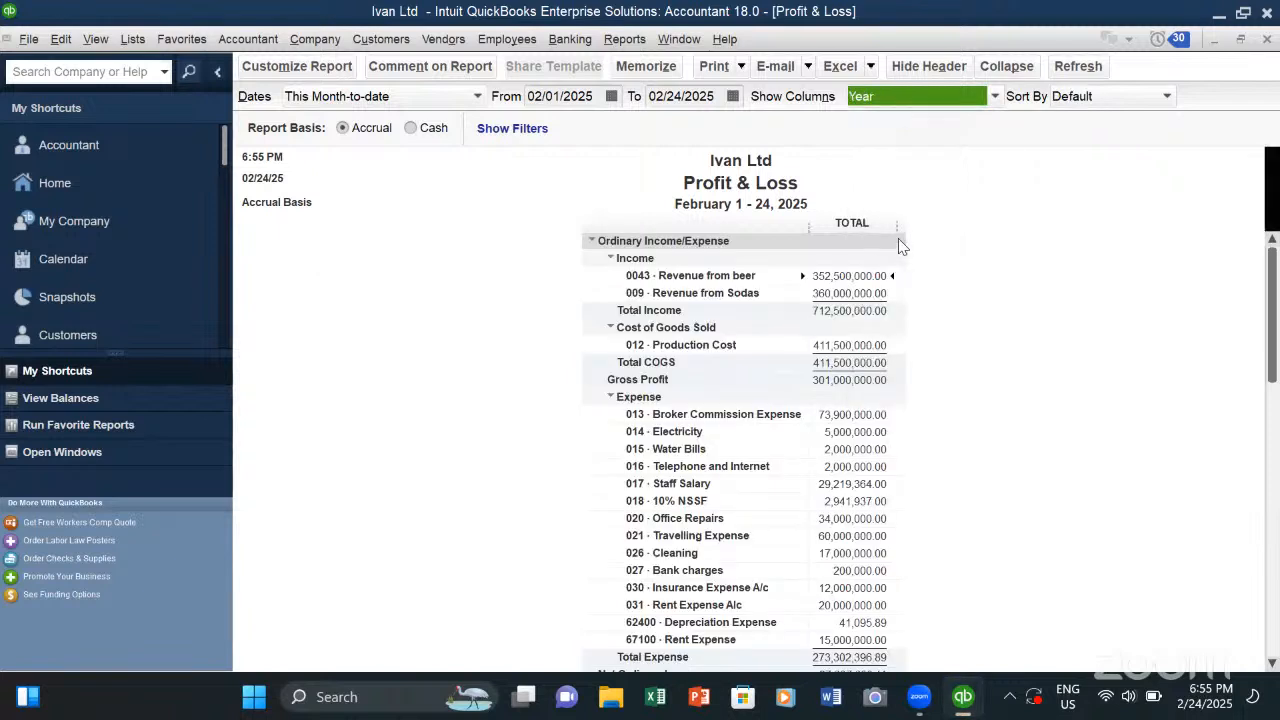
- Show the Profit & Loss columns by Customer:Job and examine each customer's income, costs, expenses and net income
{"action": "left_click", "coordinate": [982, 99]}
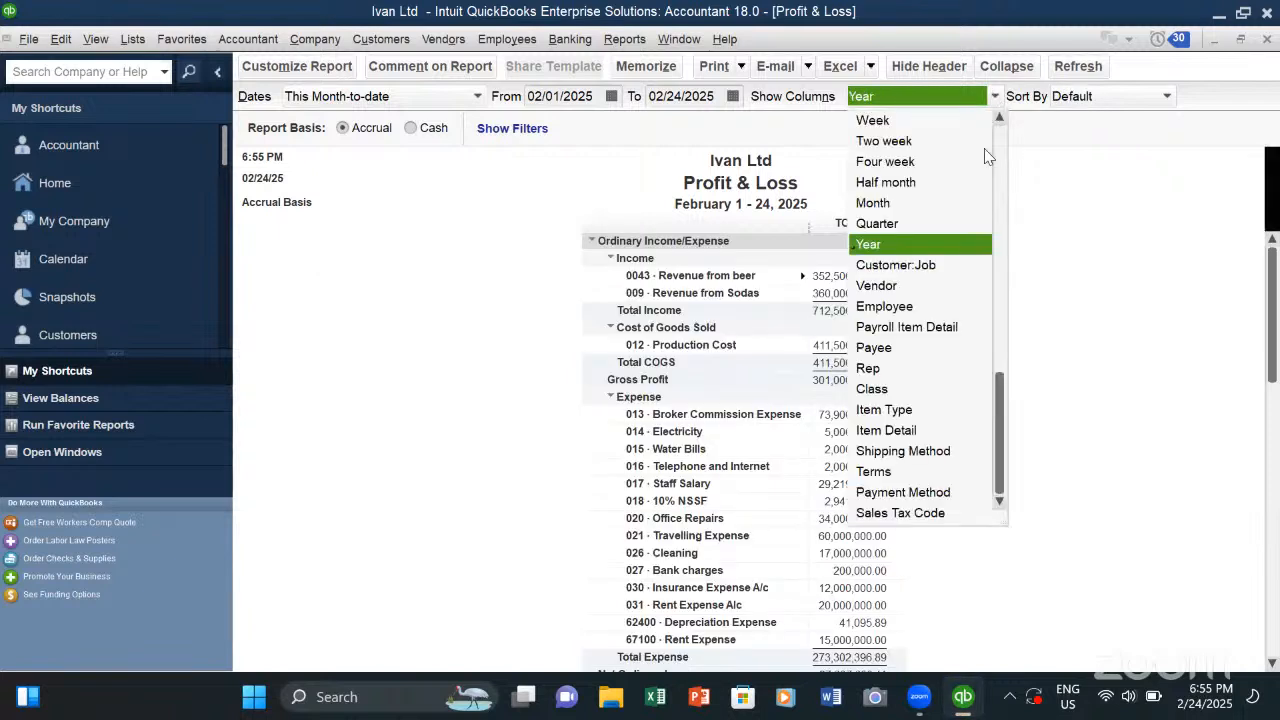
{"action": "left_click", "coordinate": [903, 273]}
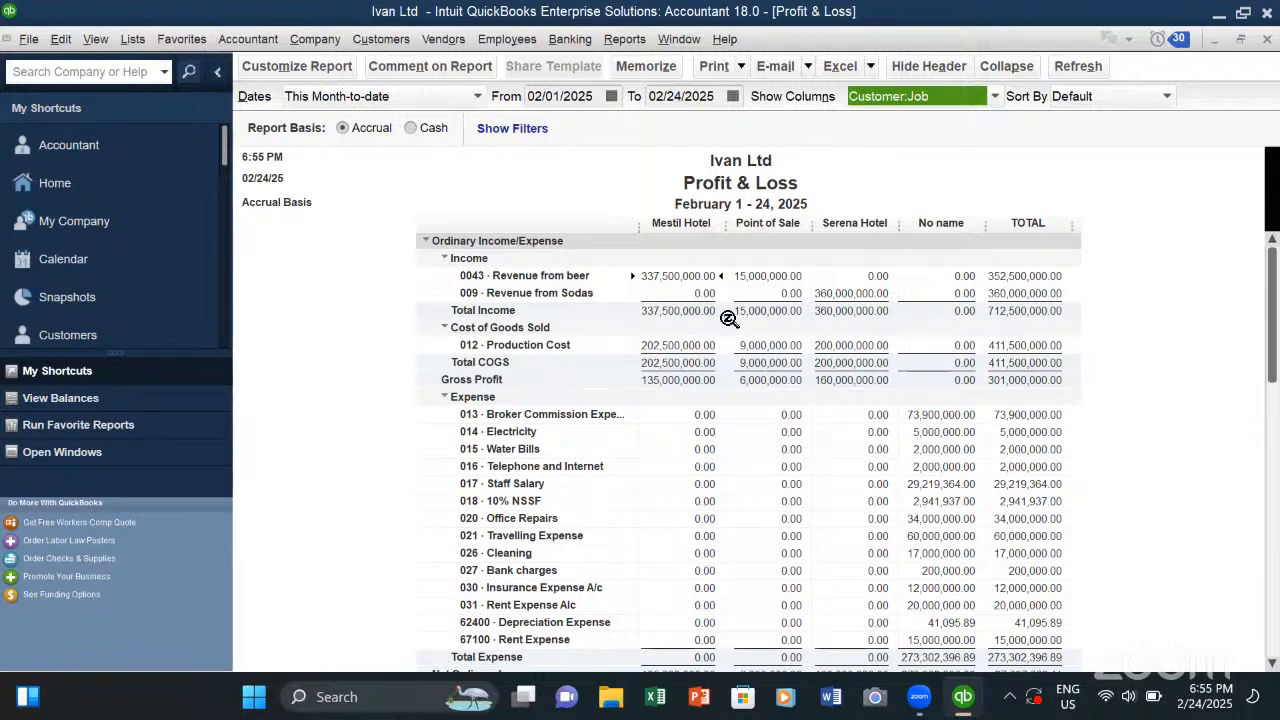
{"action": "scroll", "coordinate": [715, 345], "scroll_direction": "down", "scroll_amount": 1}
{"action": "scroll", "coordinate": [710, 300], "scroll_direction": "up", "scroll_amount": 1}
{"action": "scroll", "coordinate": [686, 416], "scroll_direction": "down", "scroll_amount": 1}
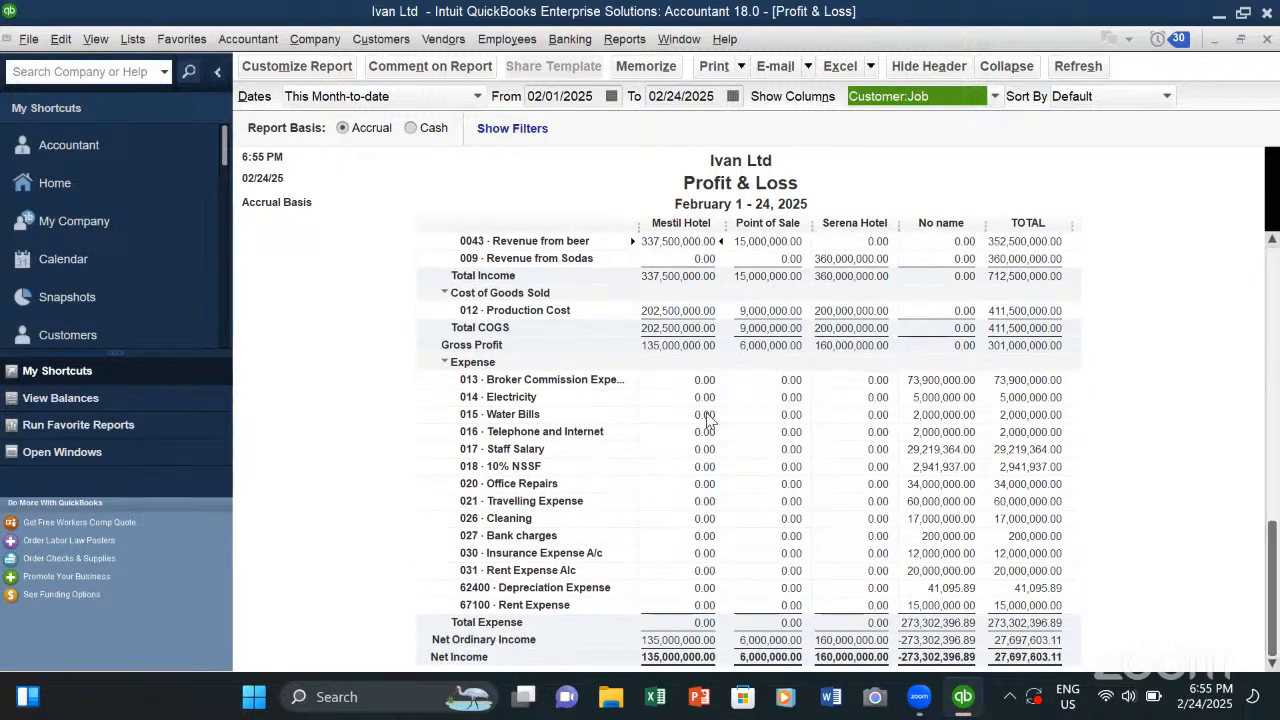
{"action": "scroll", "coordinate": [700, 414], "scroll_direction": "up", "scroll_amount": 1}
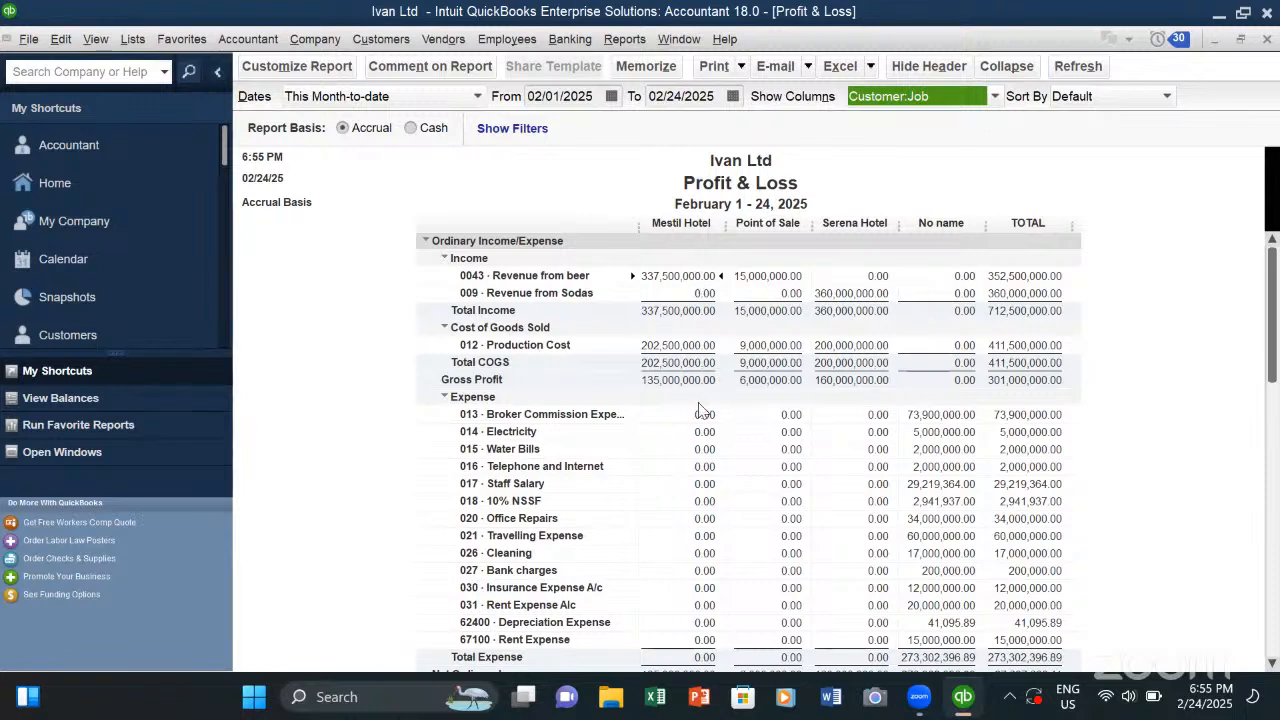
{"action": "scroll", "coordinate": [690, 400], "scroll_direction": "down", "scroll_amount": 1}
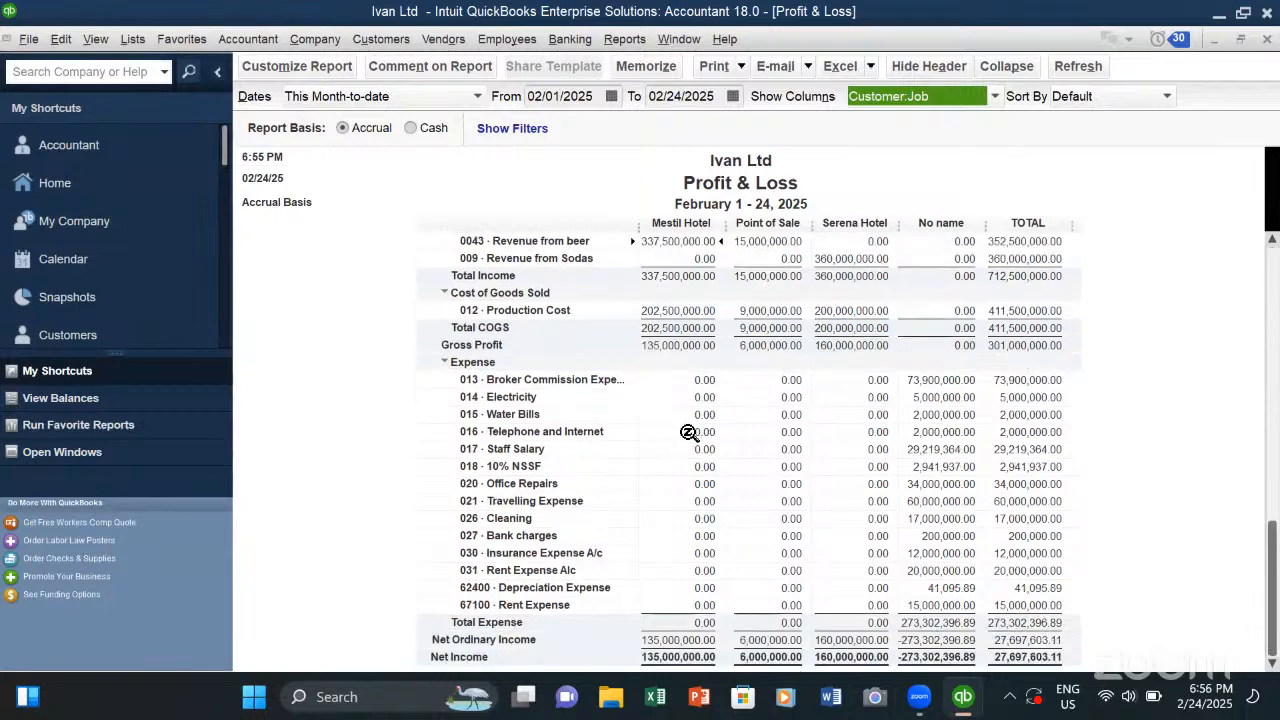
{"action": "scroll", "coordinate": [682, 440], "scroll_direction": "up", "scroll_amount": 1}
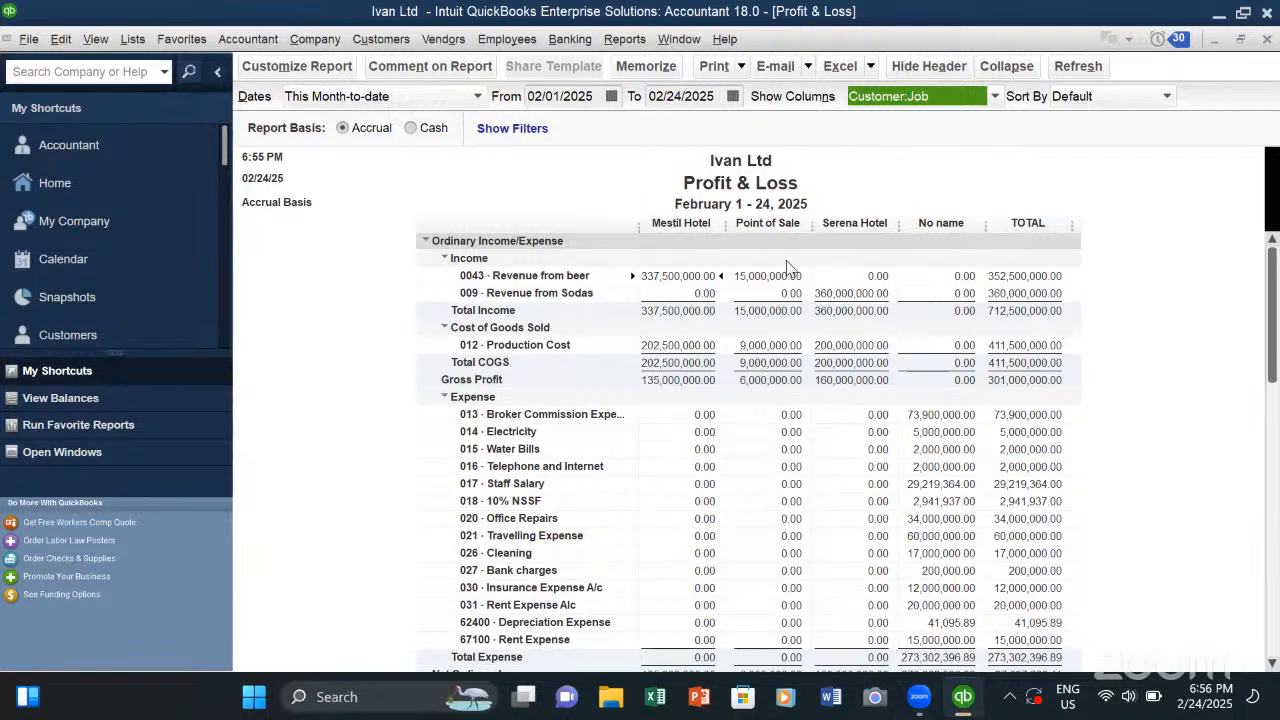
- Set the Profit & Loss report columns to Quarter
{"action": "left_click", "coordinate": [998, 97]}
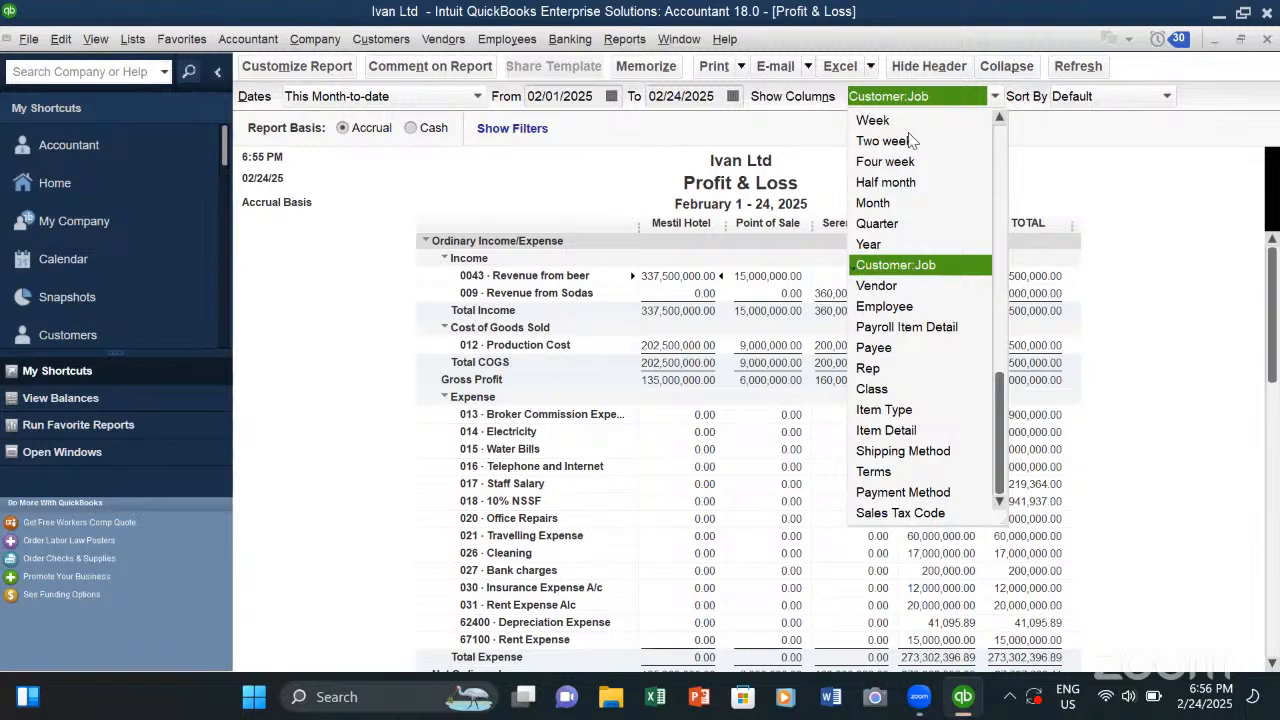
{"action": "scroll", "coordinate": [910, 140], "scroll_direction": "up", "scroll_amount": 1}
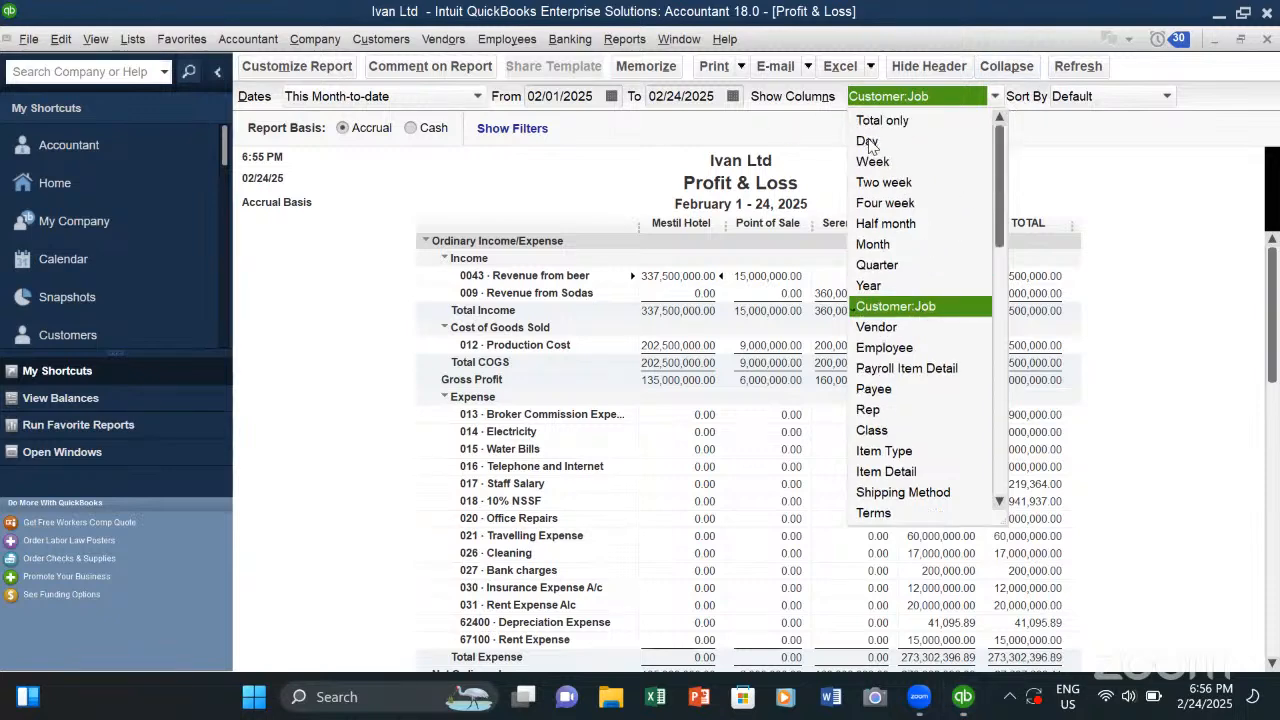
{"action": "left_click", "coordinate": [877, 265]}
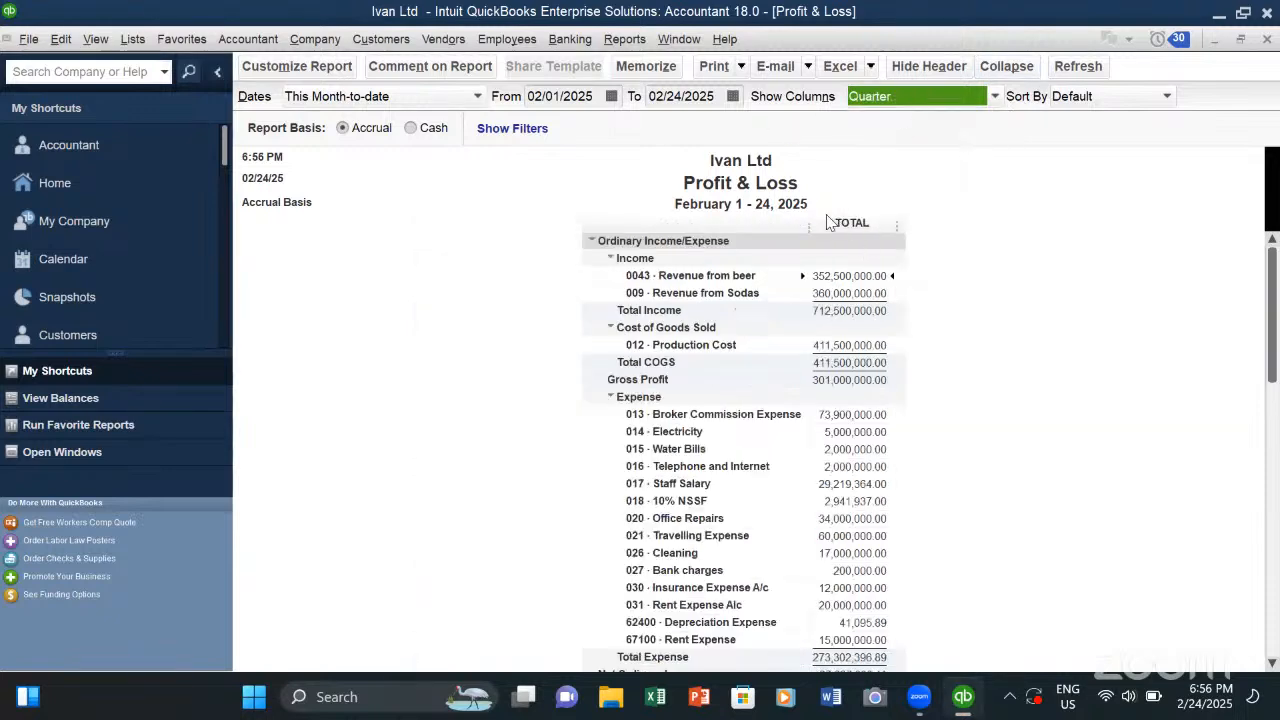
- View the Profit & Loss report for This Week-to-date, This Fiscal Year and Last Month-to-date
{"action": "left_click", "coordinate": [478, 97]}
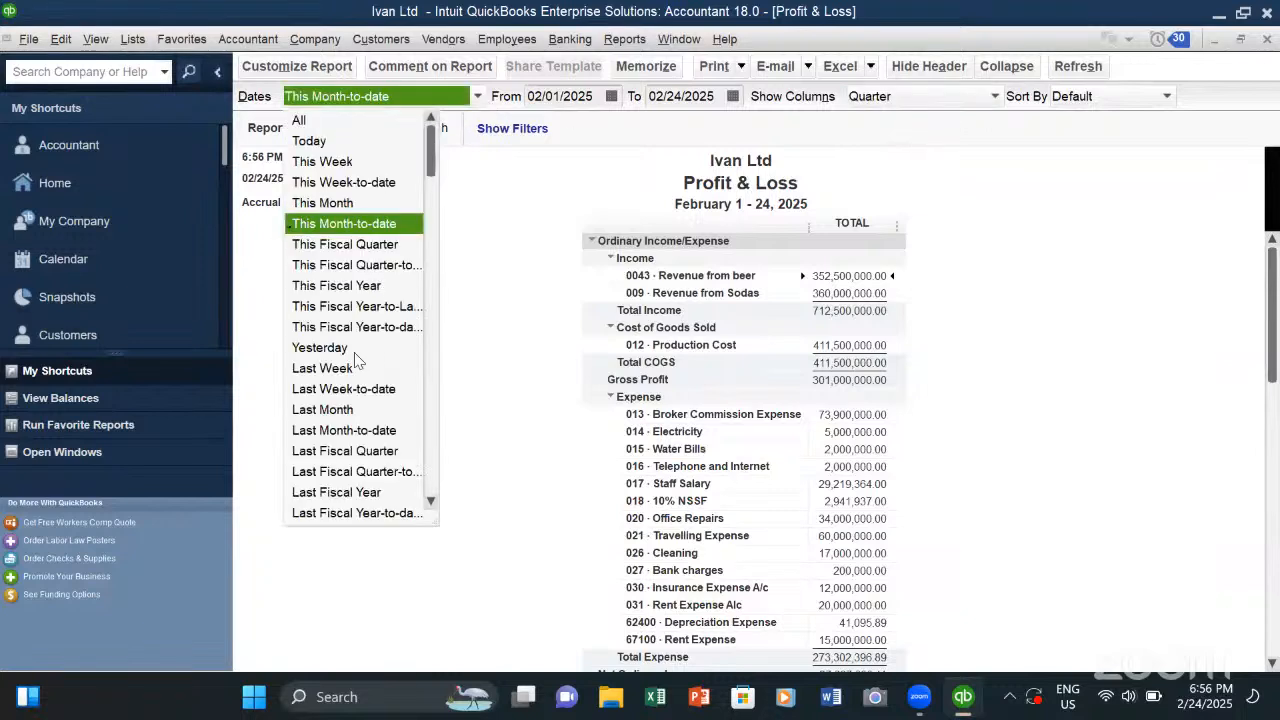
{"action": "left_click", "coordinate": [338, 182]}
{"action": "left_click", "coordinate": [478, 97]}
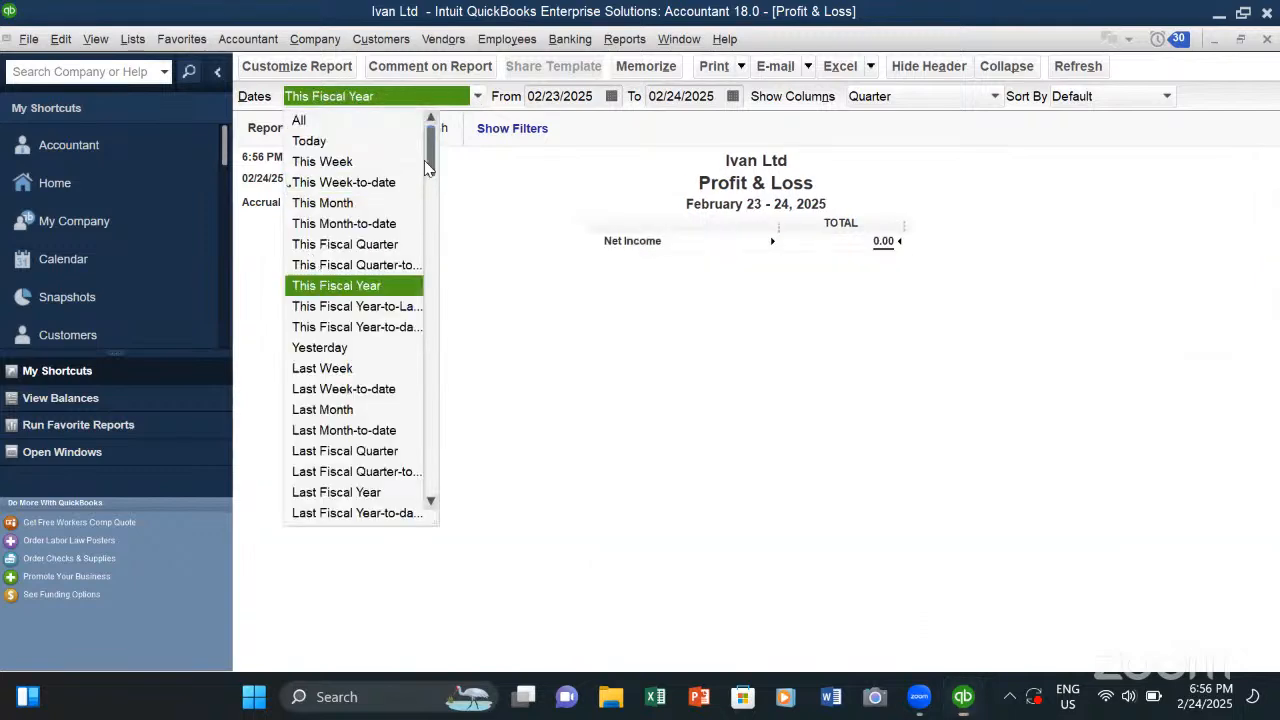
{"action": "left_click", "coordinate": [330, 286]}
{"action": "left_click", "coordinate": [478, 97]}
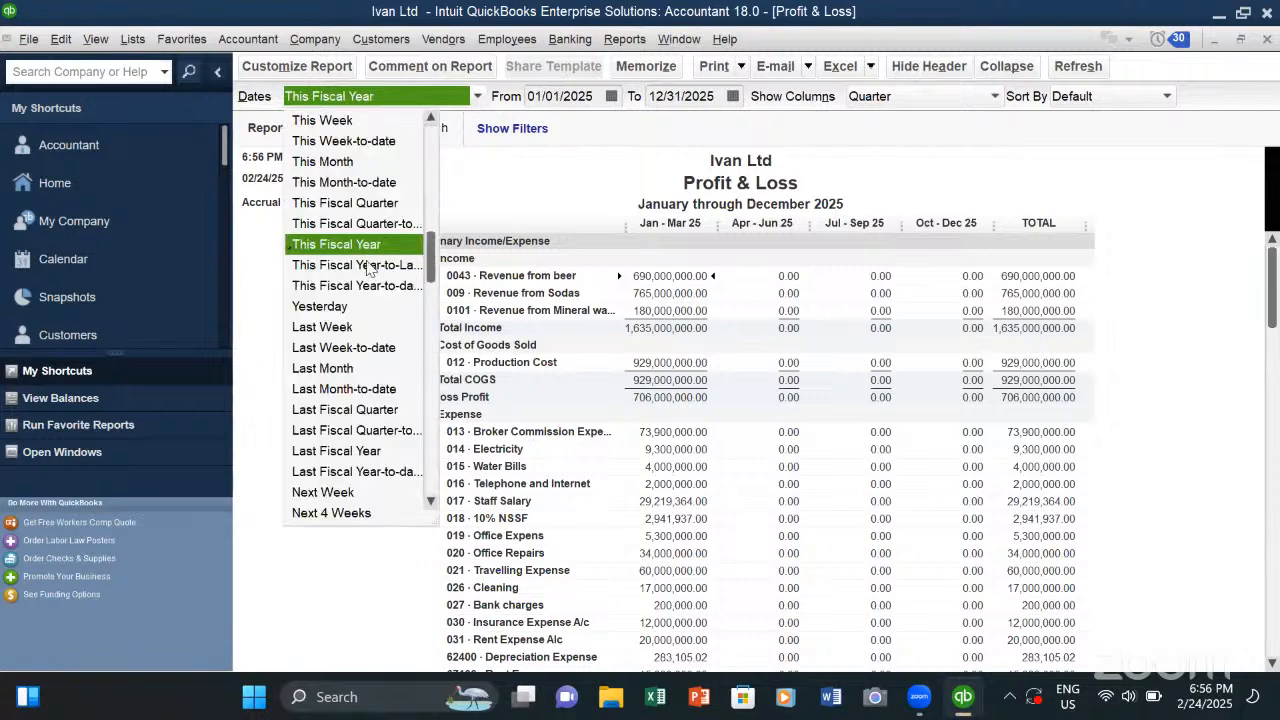
{"action": "left_click", "coordinate": [328, 390]}
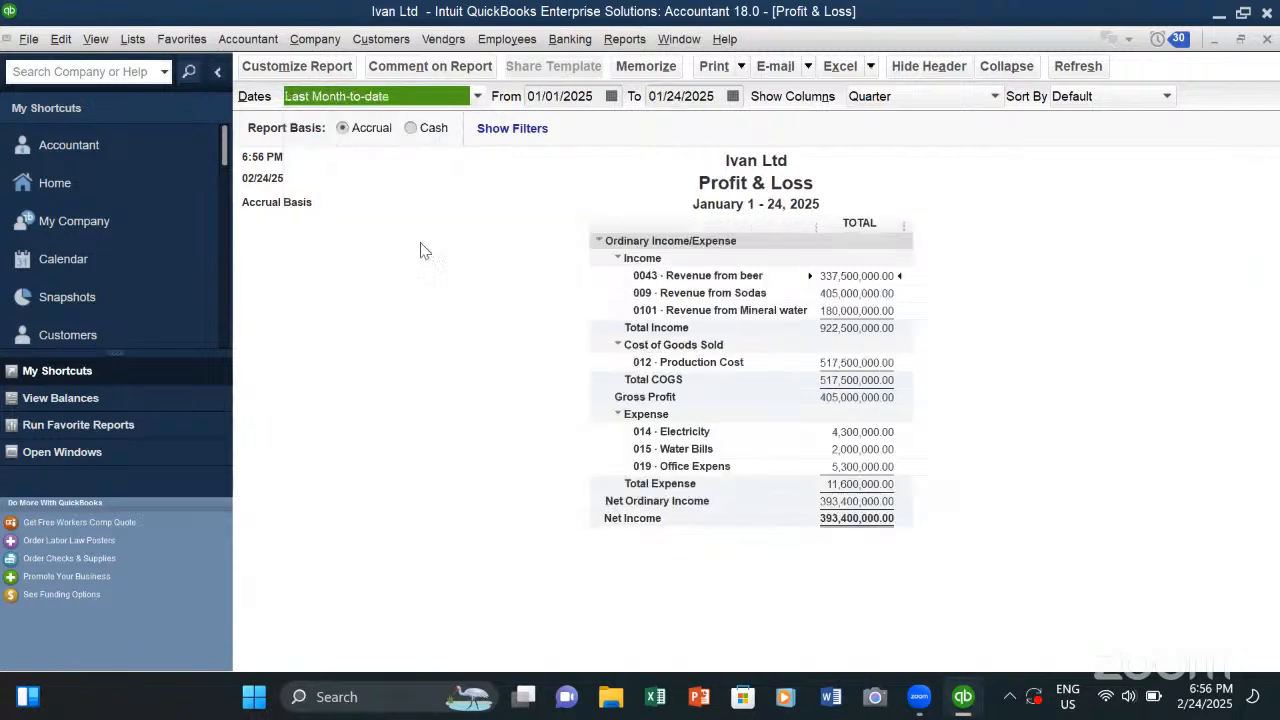
- View the Profit & Loss report for Next Fiscal Quarter, Yesterday and This Week
{"action": "left_click", "coordinate": [478, 97]}
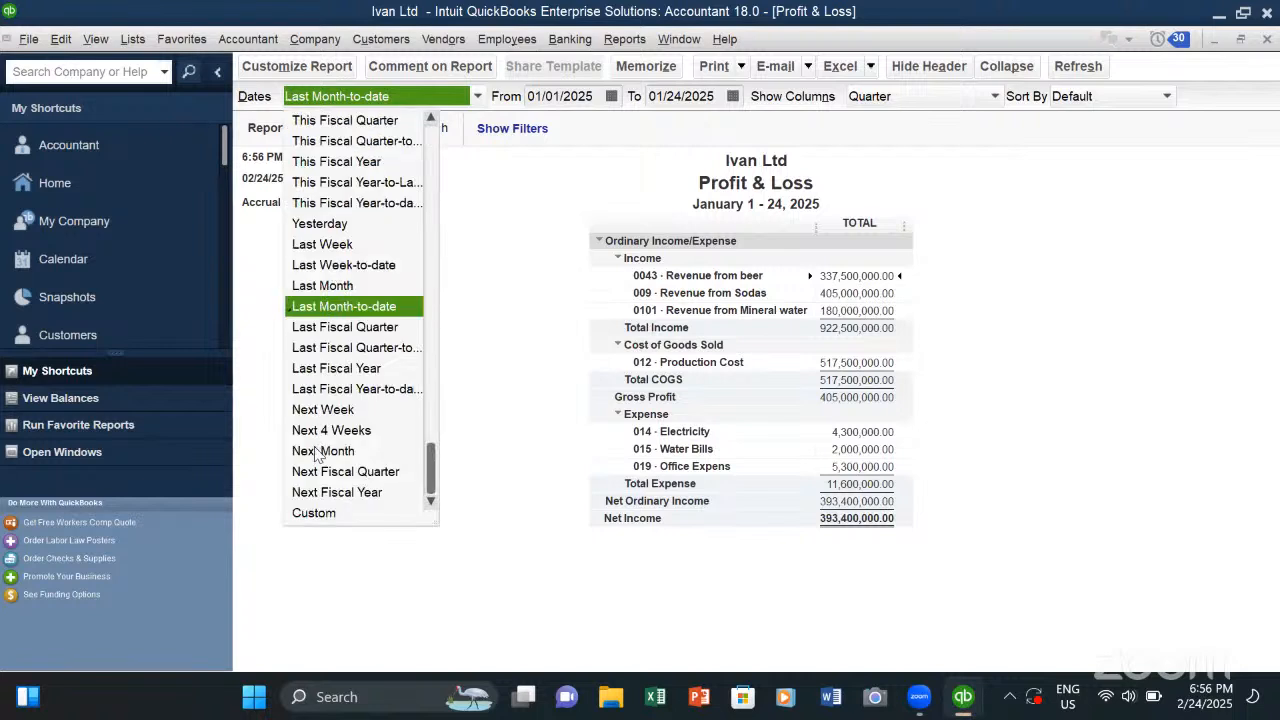
{"action": "left_click", "coordinate": [310, 473]}
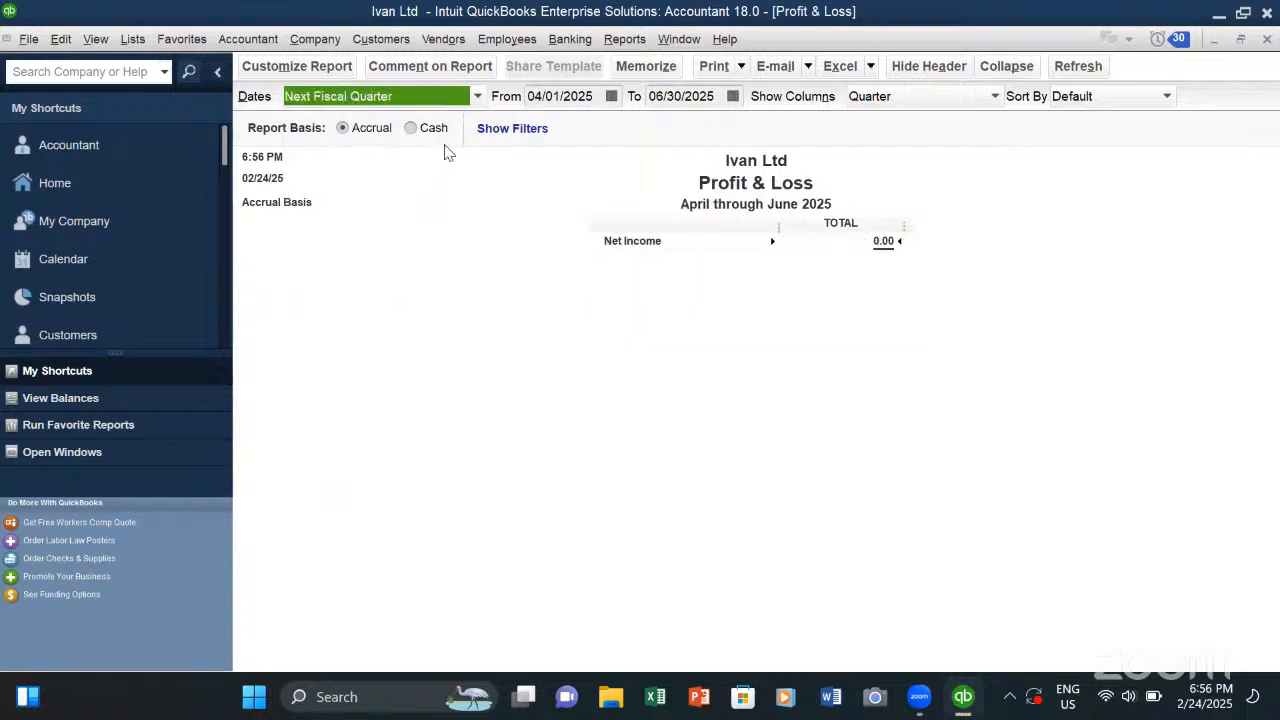
{"action": "left_click", "coordinate": [478, 99]}
{"action": "left_click", "coordinate": [322, 225]}
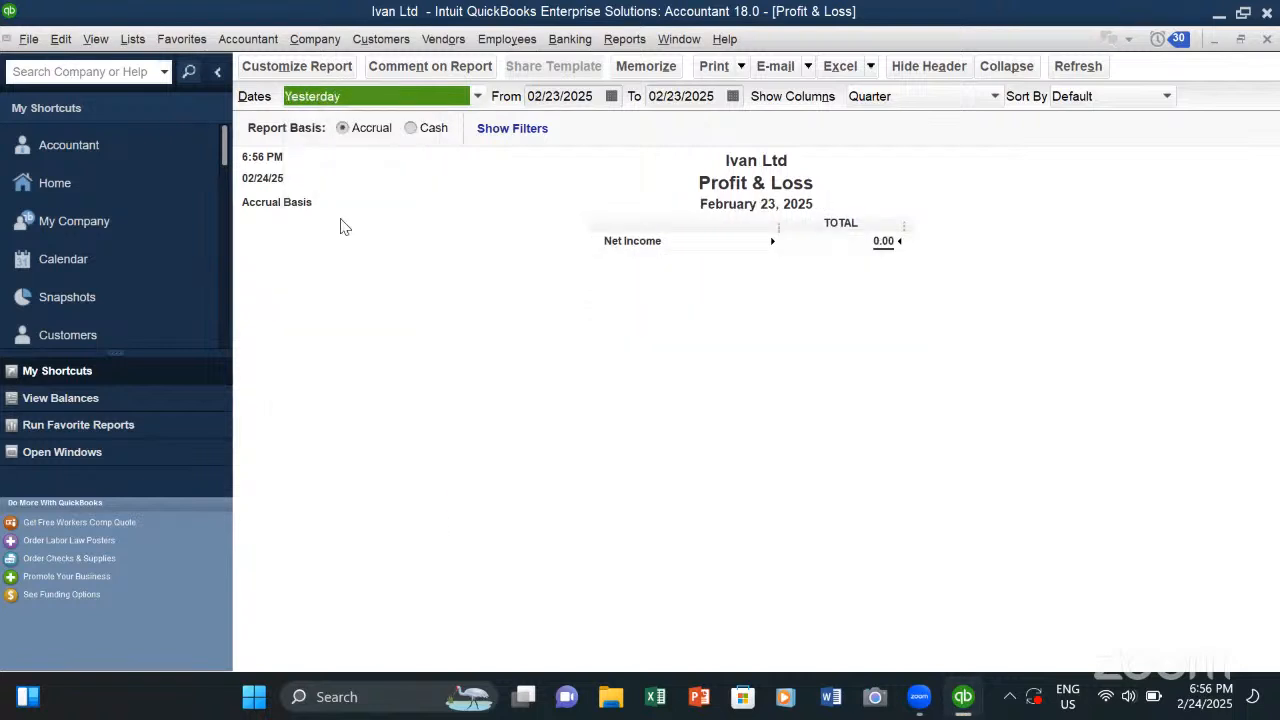
{"action": "left_click", "coordinate": [478, 97]}
{"action": "scroll", "coordinate": [340, 200], "scroll_direction": "up", "scroll_amount": 2}
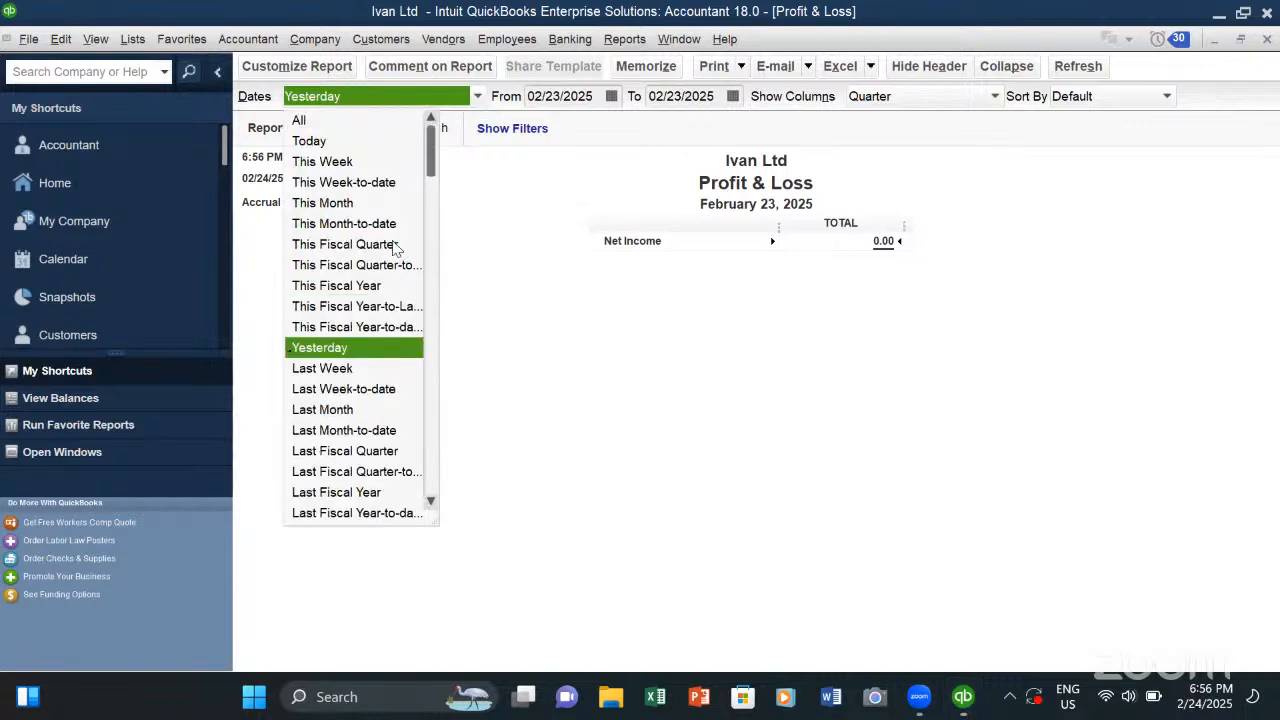
{"action": "left_click", "coordinate": [322, 162]}
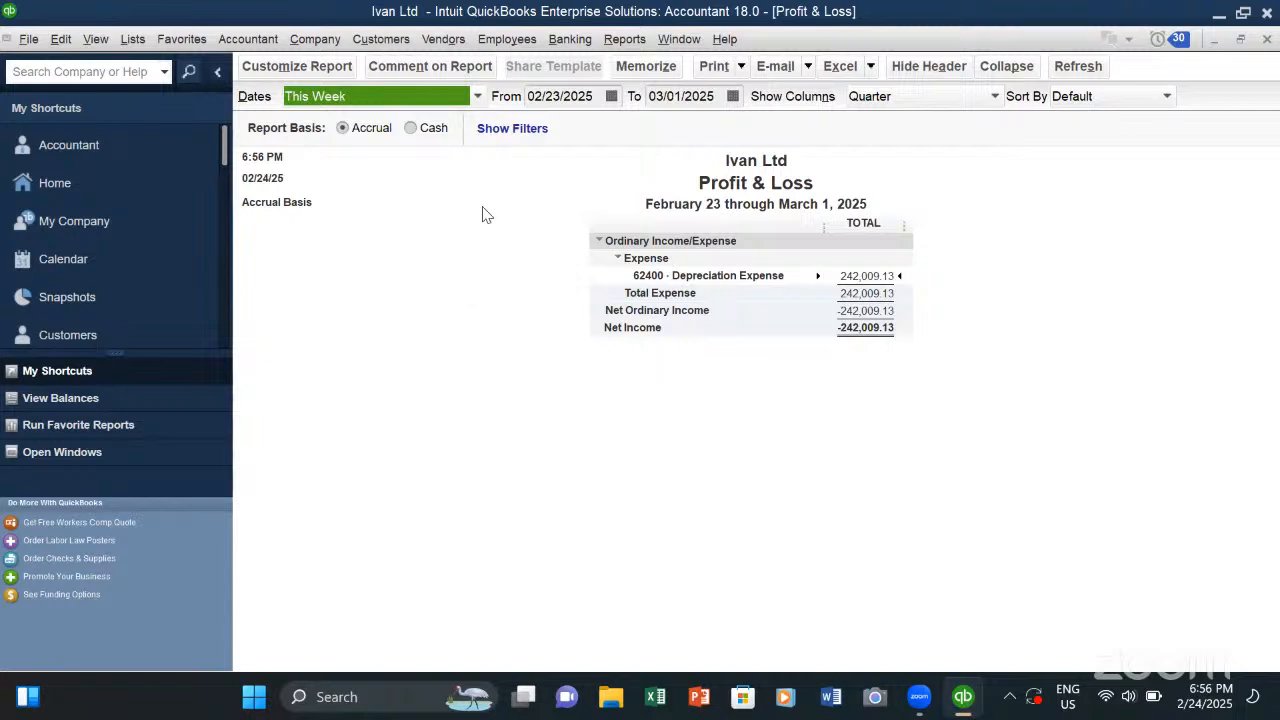
- Set the Profit & Loss date range to All and review the report from income down to net income
{"action": "left_click", "coordinate": [478, 97]}
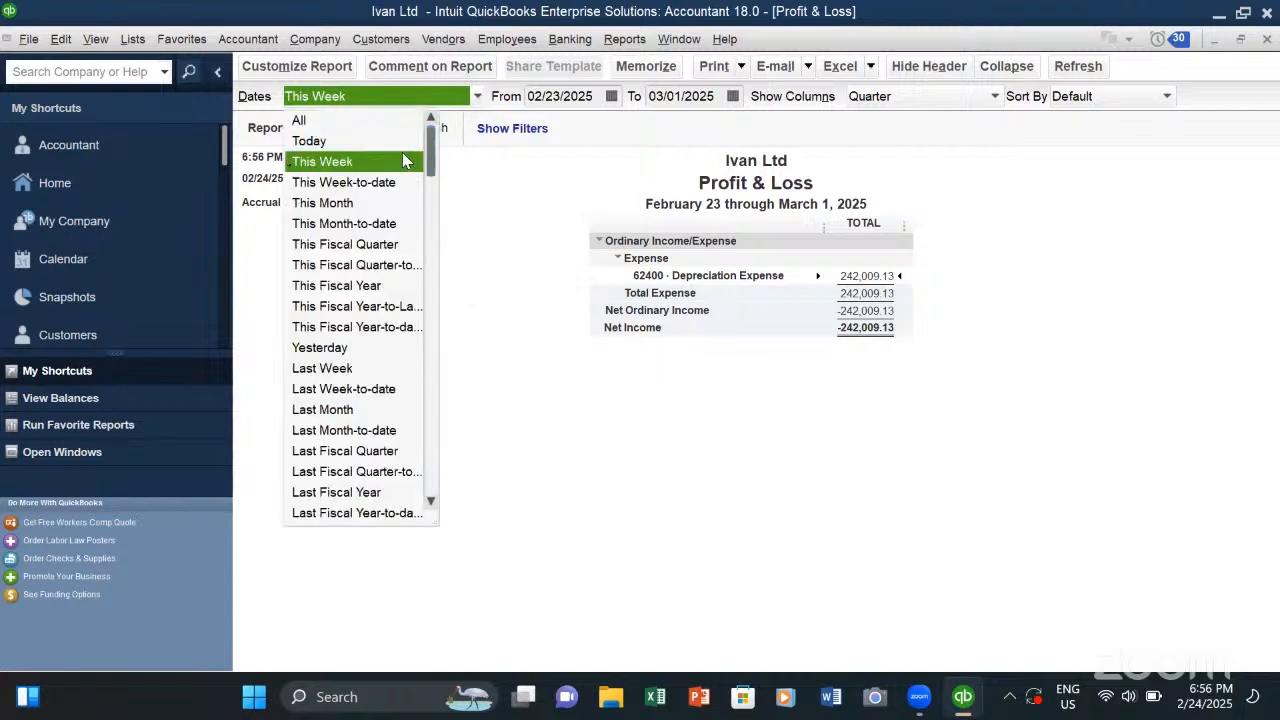
{"action": "left_click", "coordinate": [305, 121]}
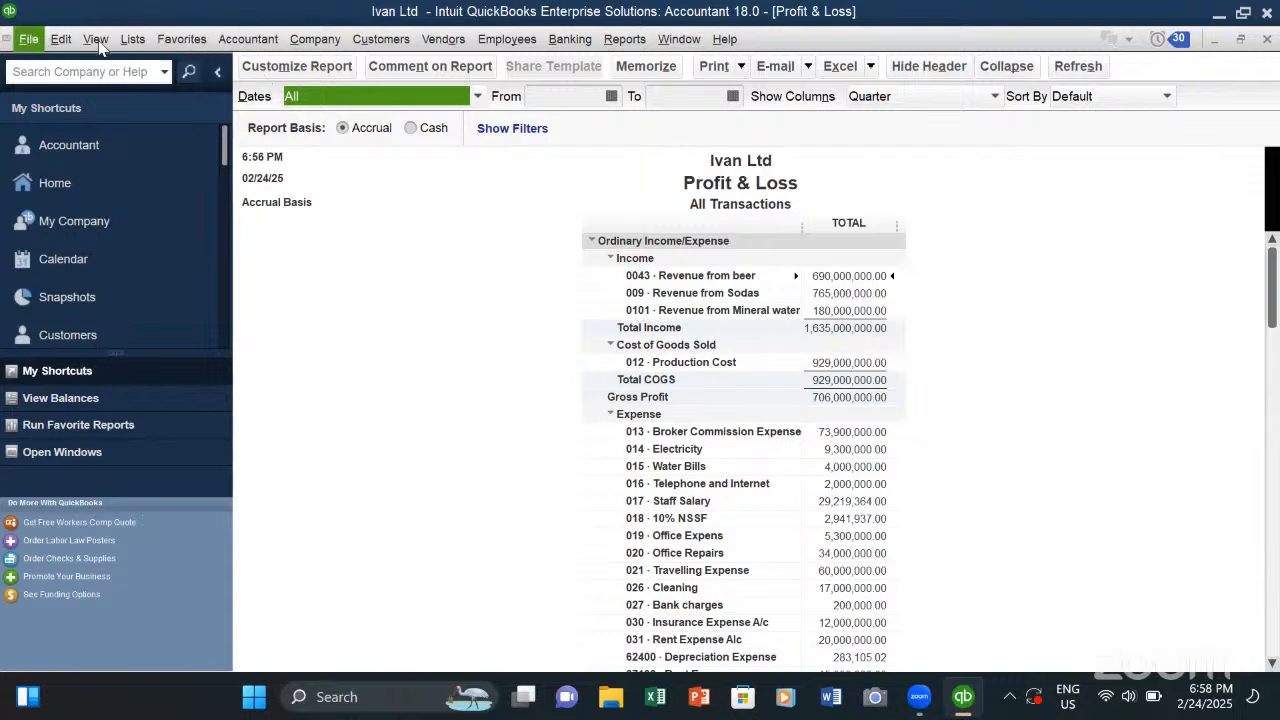
{"action": "scroll", "coordinate": [365, 274], "scroll_direction": "down", "scroll_amount": 3}
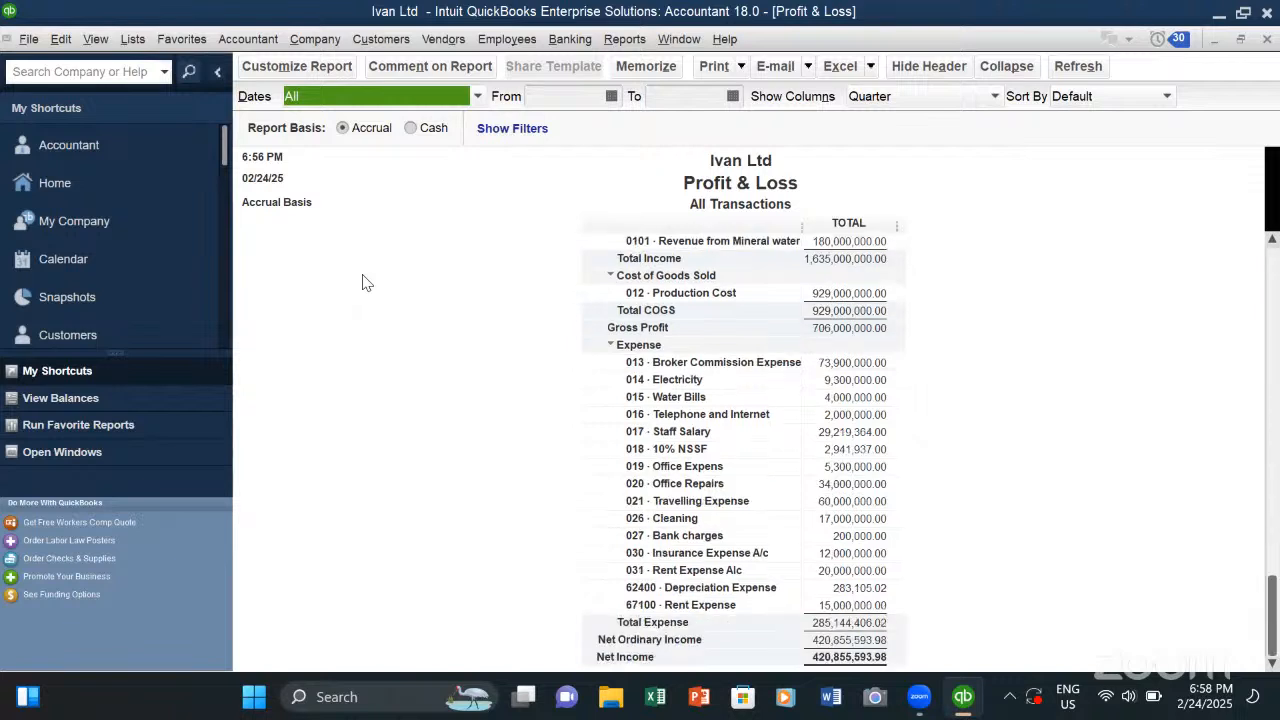
{"action": "scroll", "coordinate": [362, 270], "scroll_direction": "up", "scroll_amount": 3}
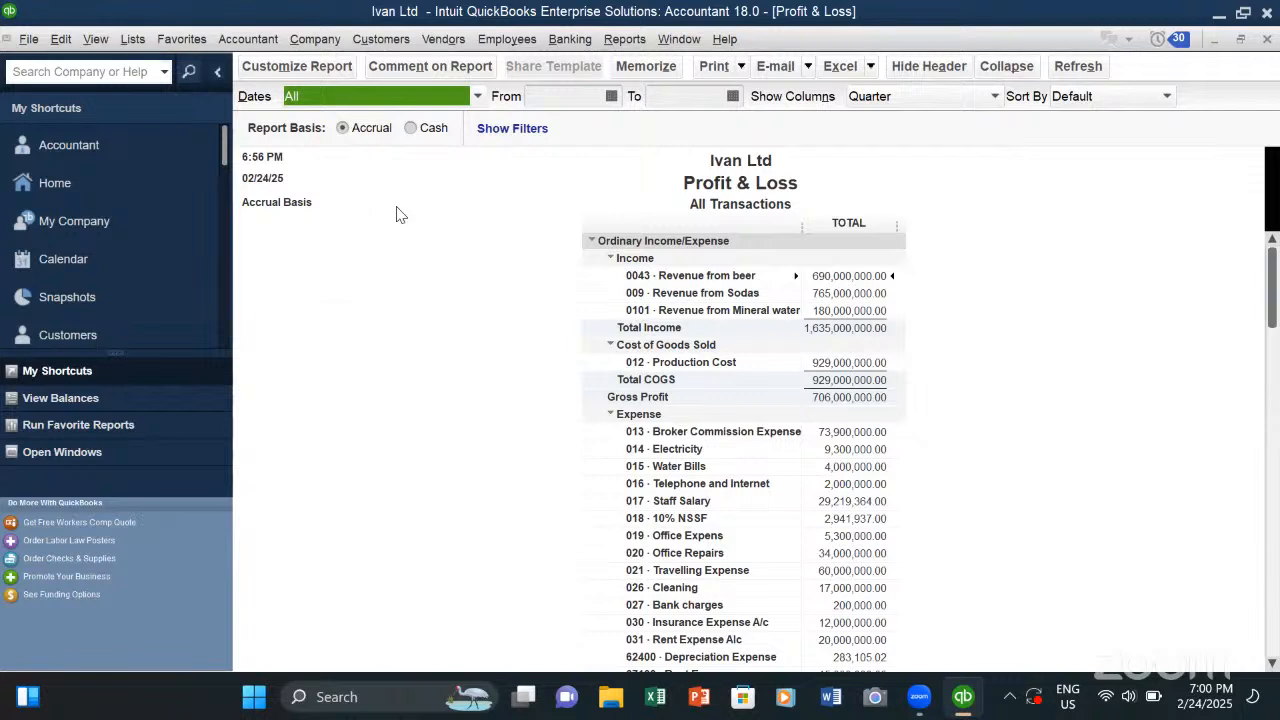
- Open the general journal entry form and place the cursor in the first account line
{"action": "left_click", "coordinate": [312, 40]}
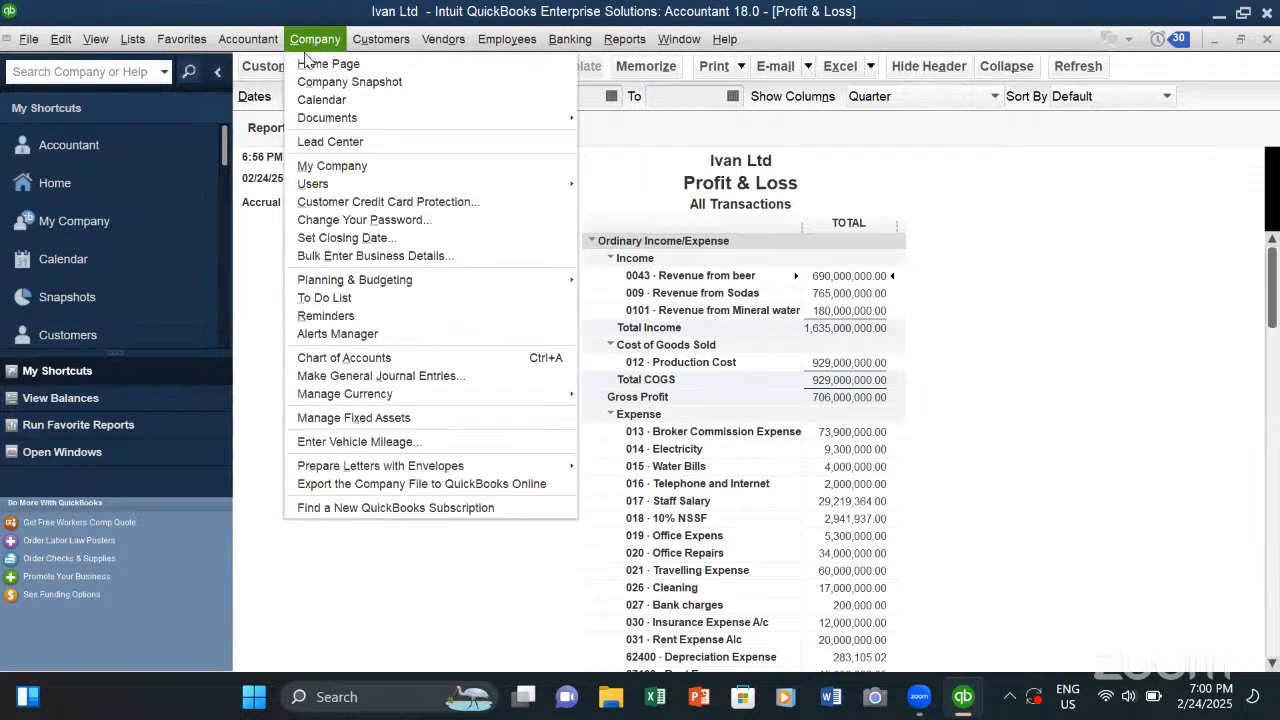
{"action": "left_click", "coordinate": [356, 376]}
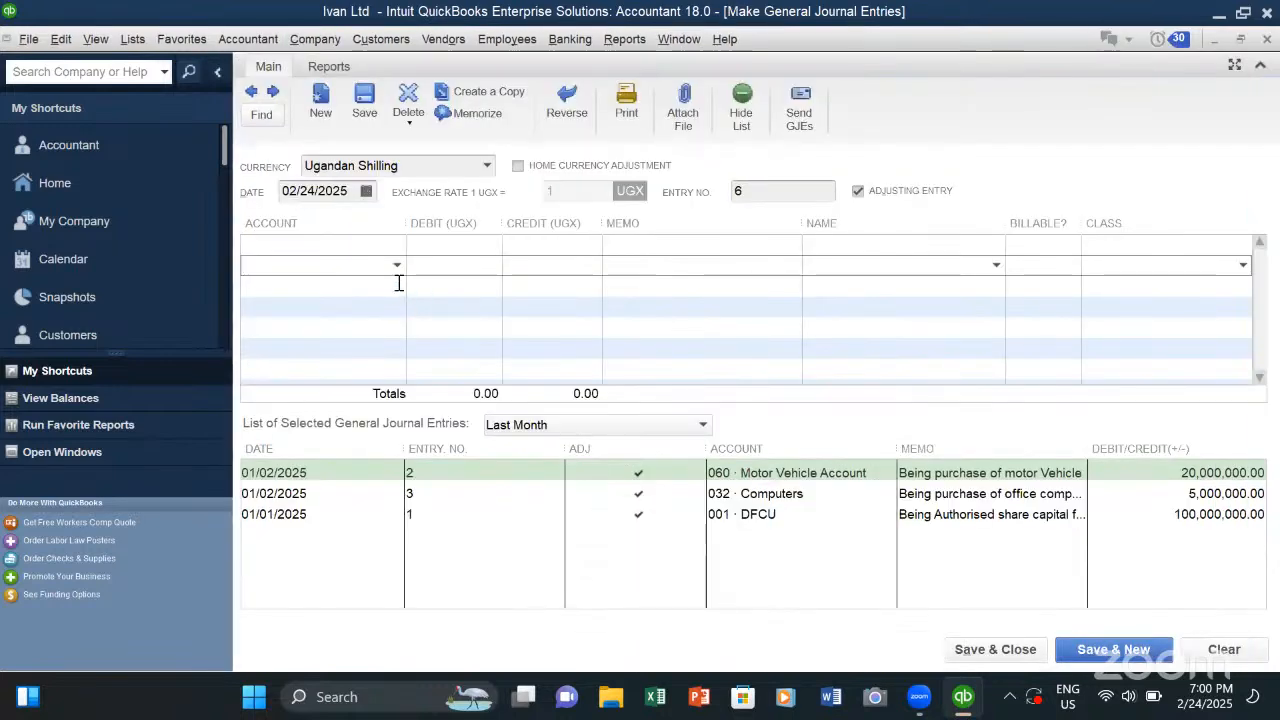
{"action": "left_click", "coordinate": [341, 246]}
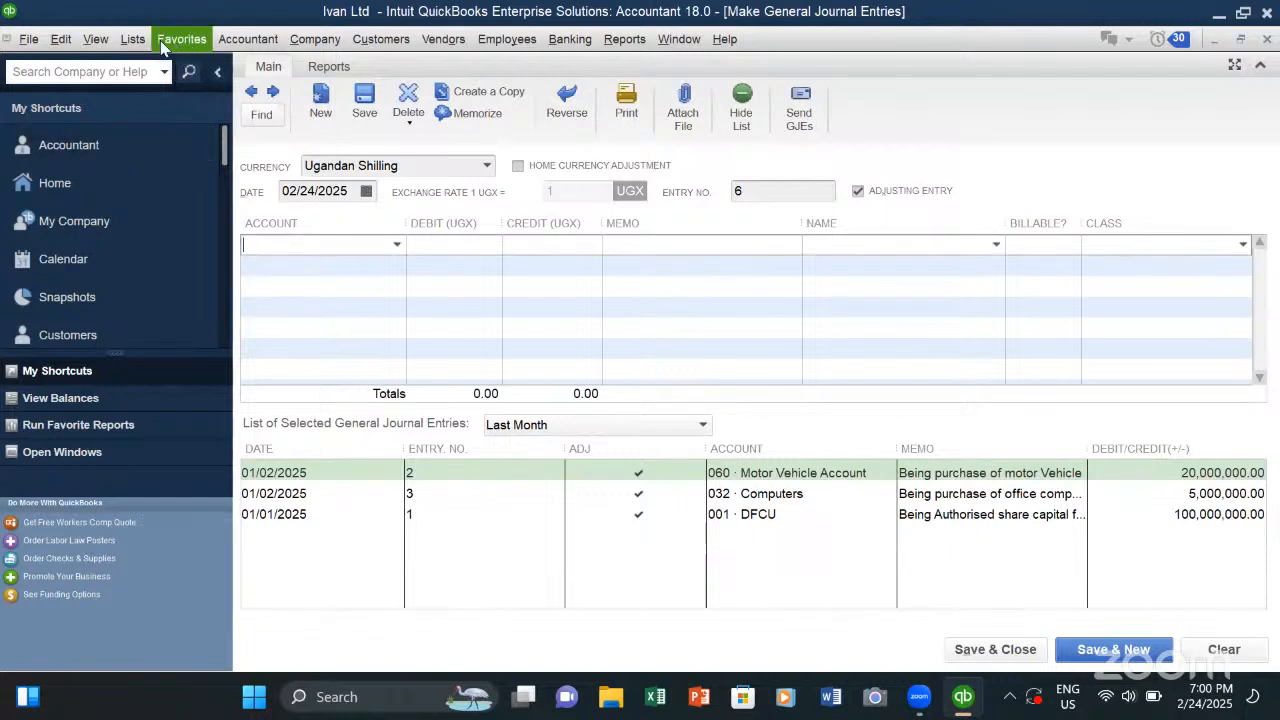
- Open the Chart of Accounts and look over the fixed asset, payable, equity and income accounts
{"action": "left_click", "coordinate": [315, 40]}
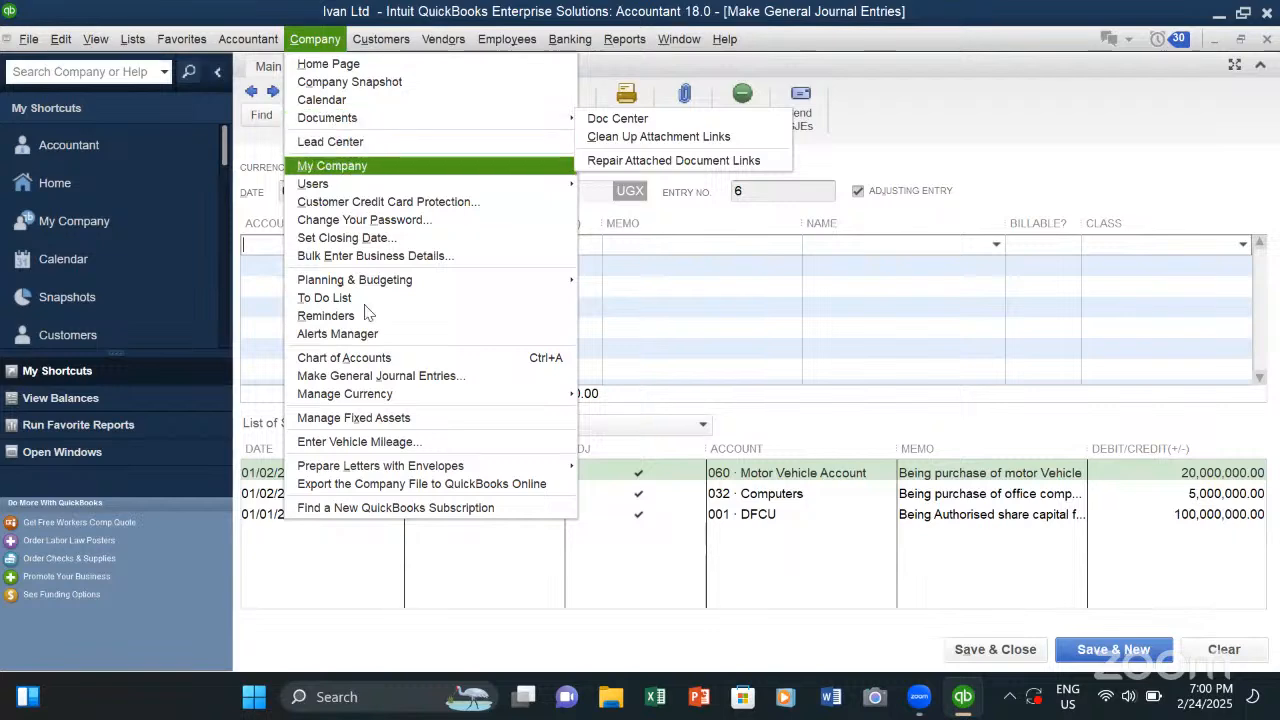
{"action": "left_click", "coordinate": [133, 39]}
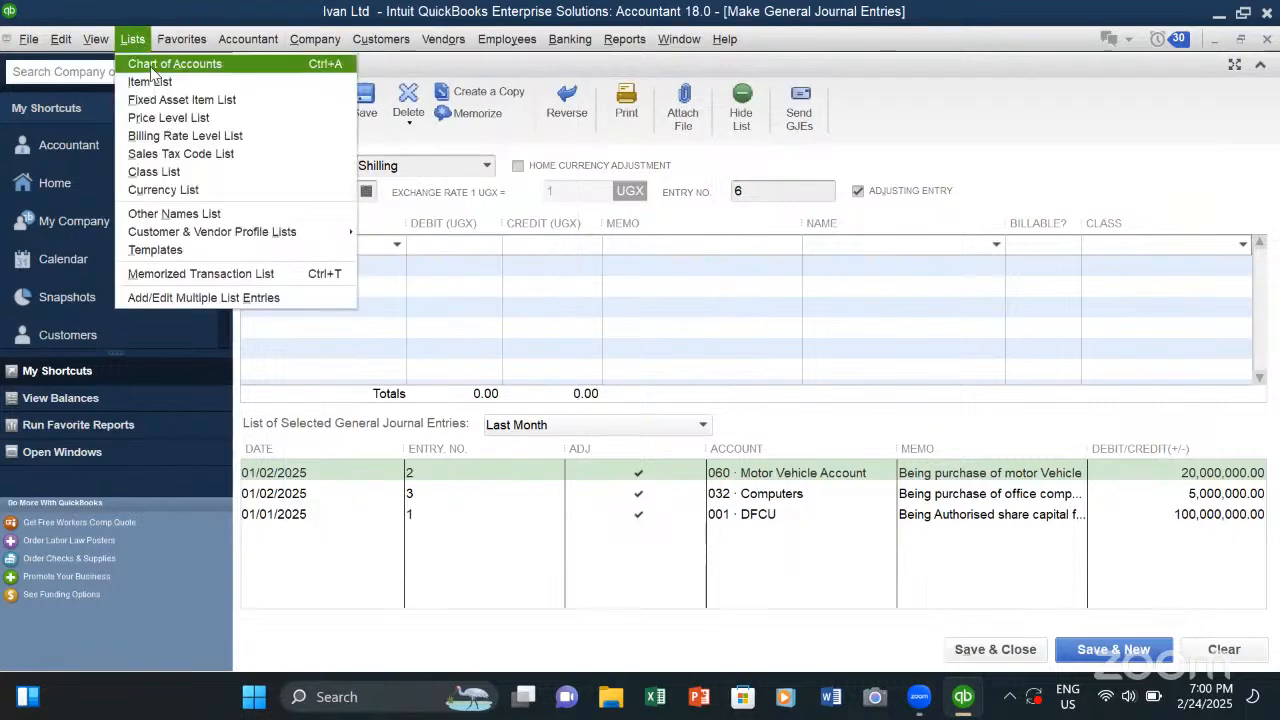
{"action": "left_click", "coordinate": [150, 66]}
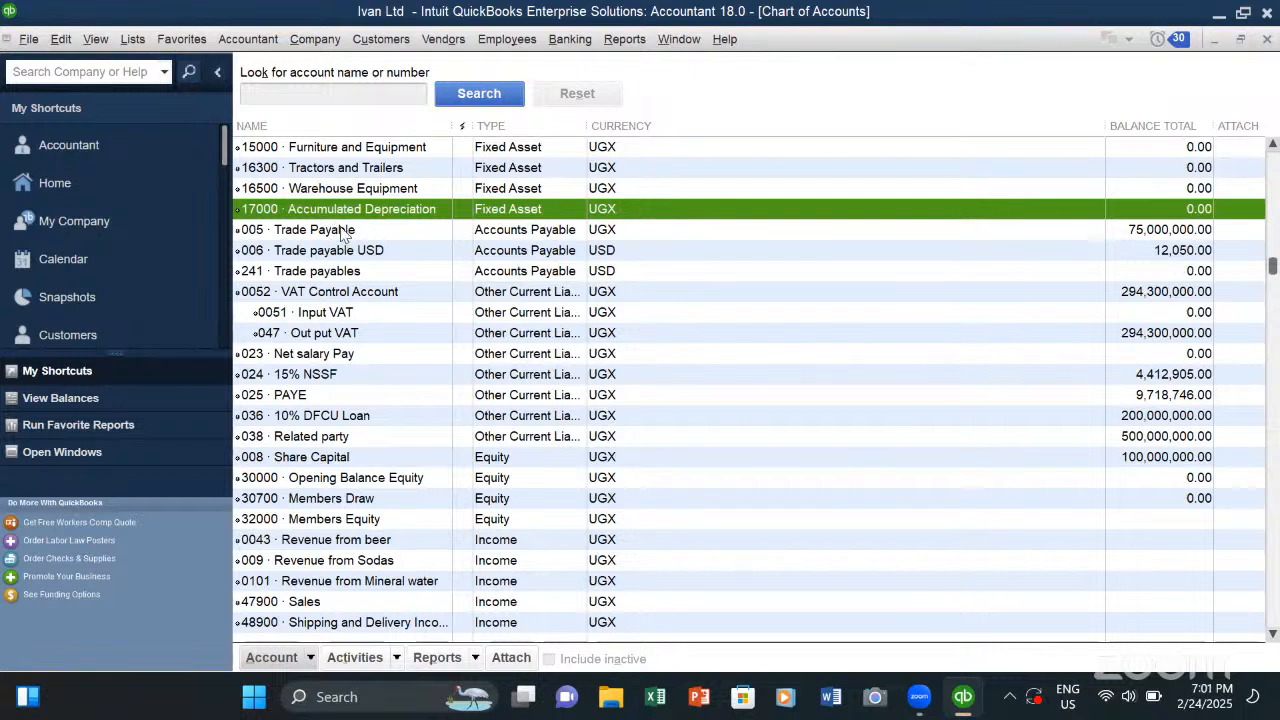
{"action": "left_click", "coordinate": [338, 230]}
{"action": "left_click", "coordinate": [346, 192]}
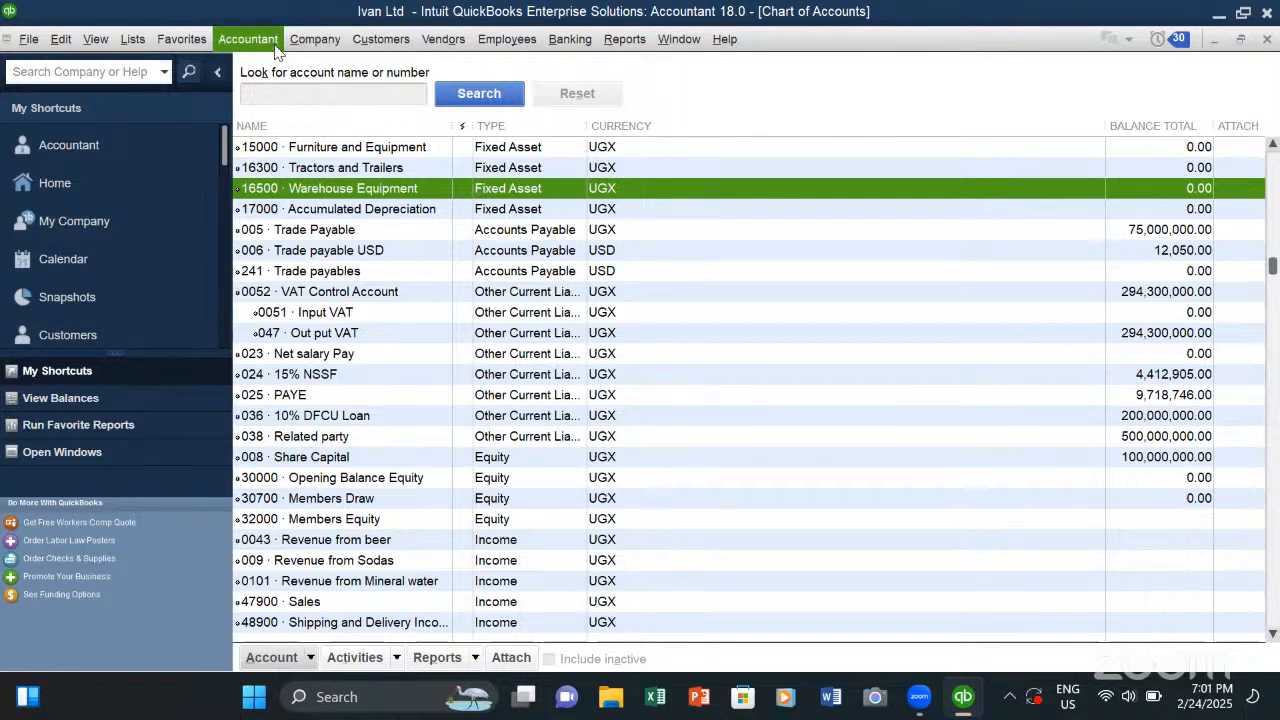
- Open the Customer Center and look over the customer list, the available customer actions and Mestil Hotel's transactions
{"action": "left_click", "coordinate": [379, 41]}
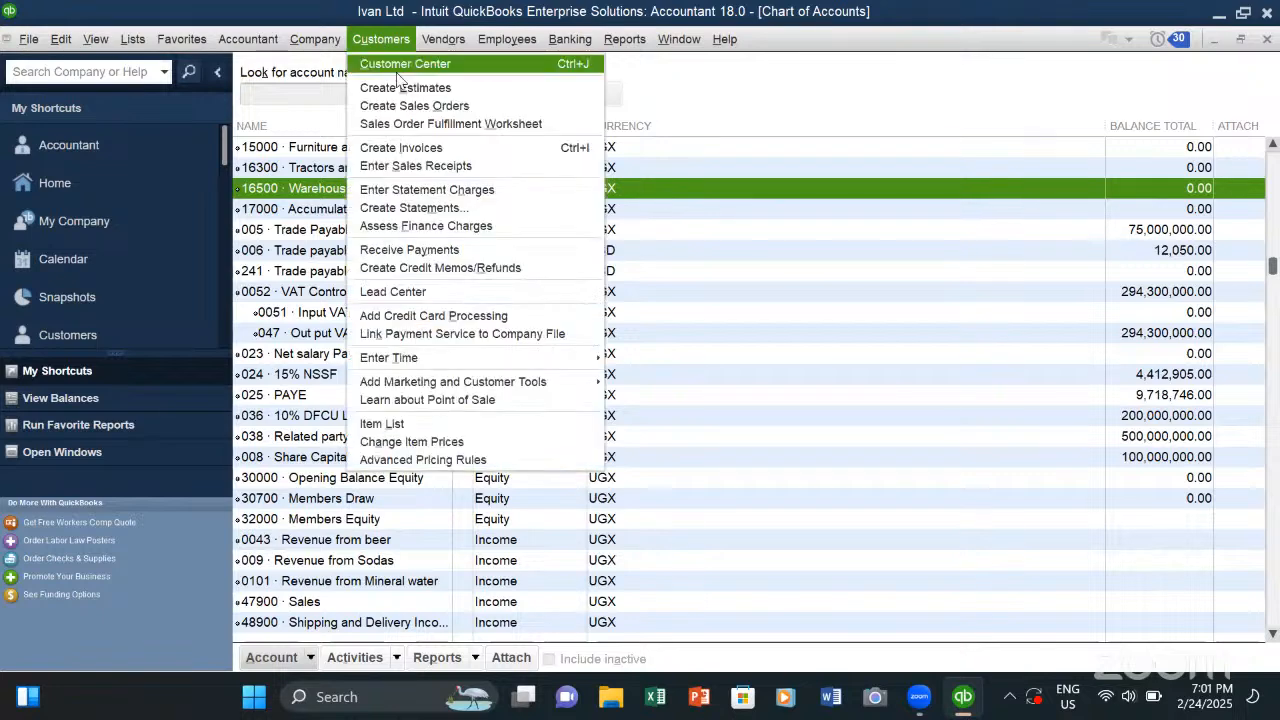
{"action": "left_click", "coordinate": [398, 66]}
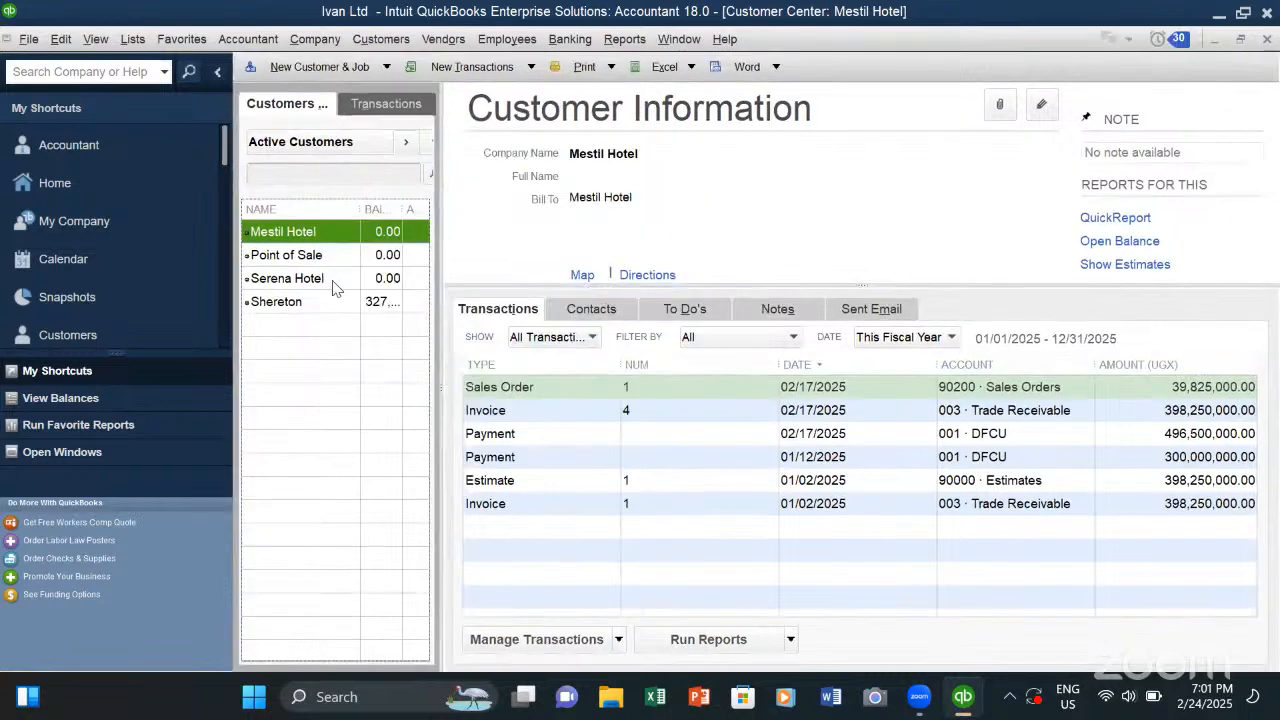
{"action": "right_click", "coordinate": [290, 335]}
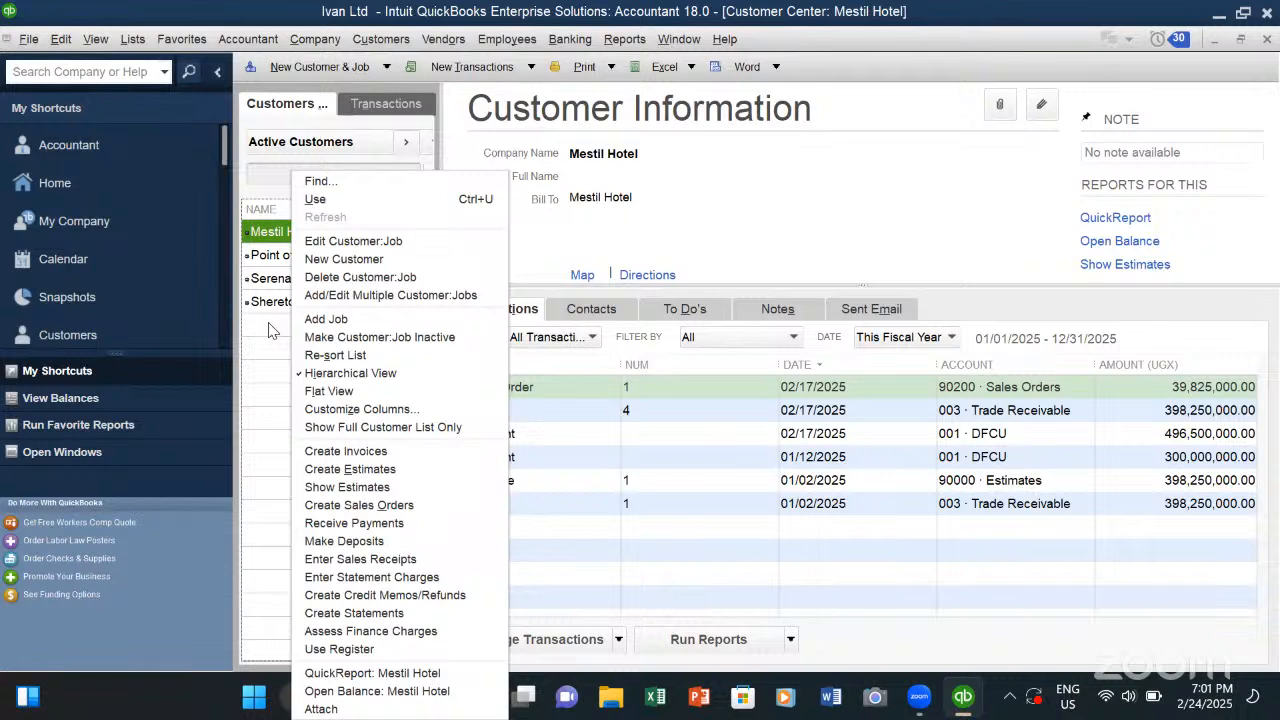
{"action": "left_click", "coordinate": [274, 279]}
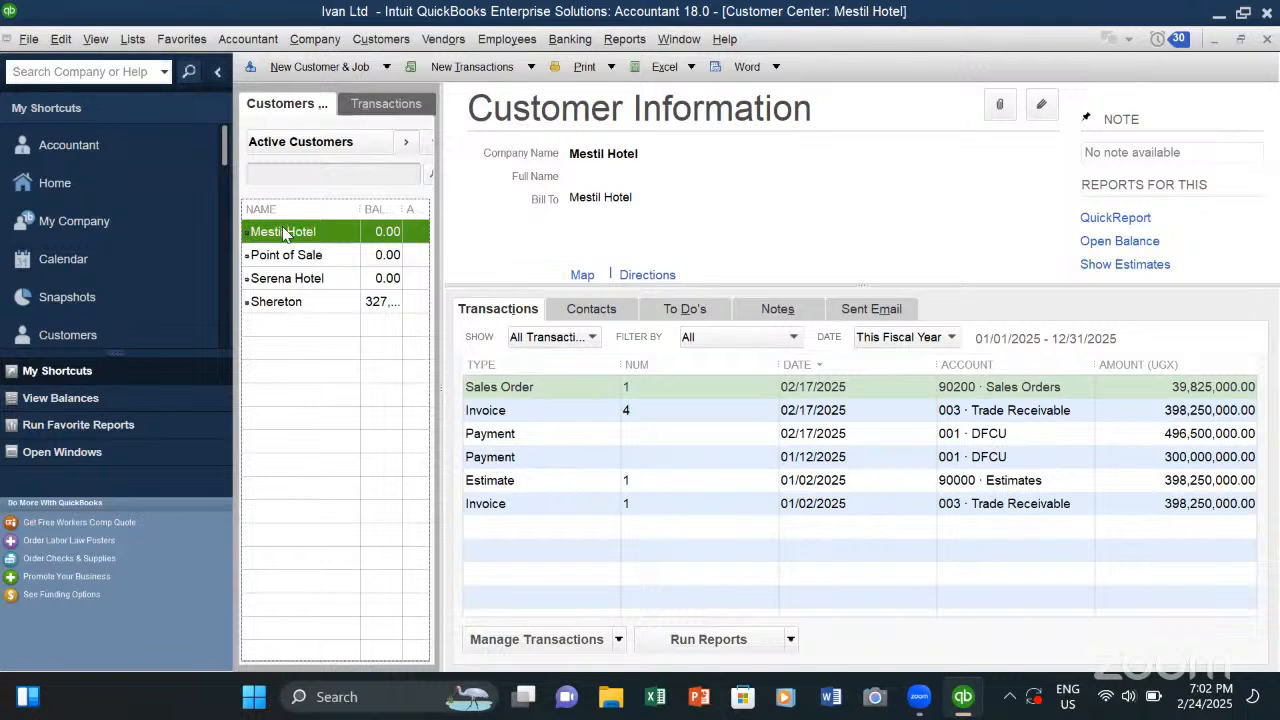
{"action": "left_click", "coordinate": [293, 278]}
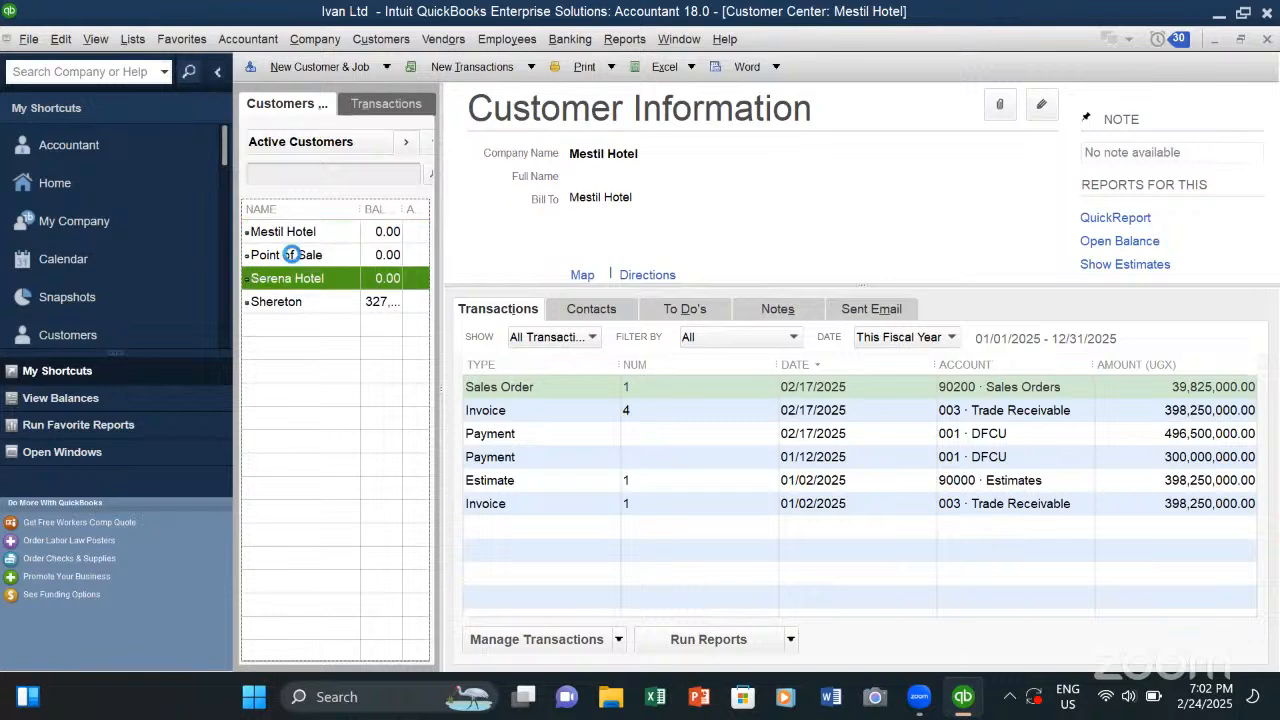
{"action": "left_click", "coordinate": [286, 232]}
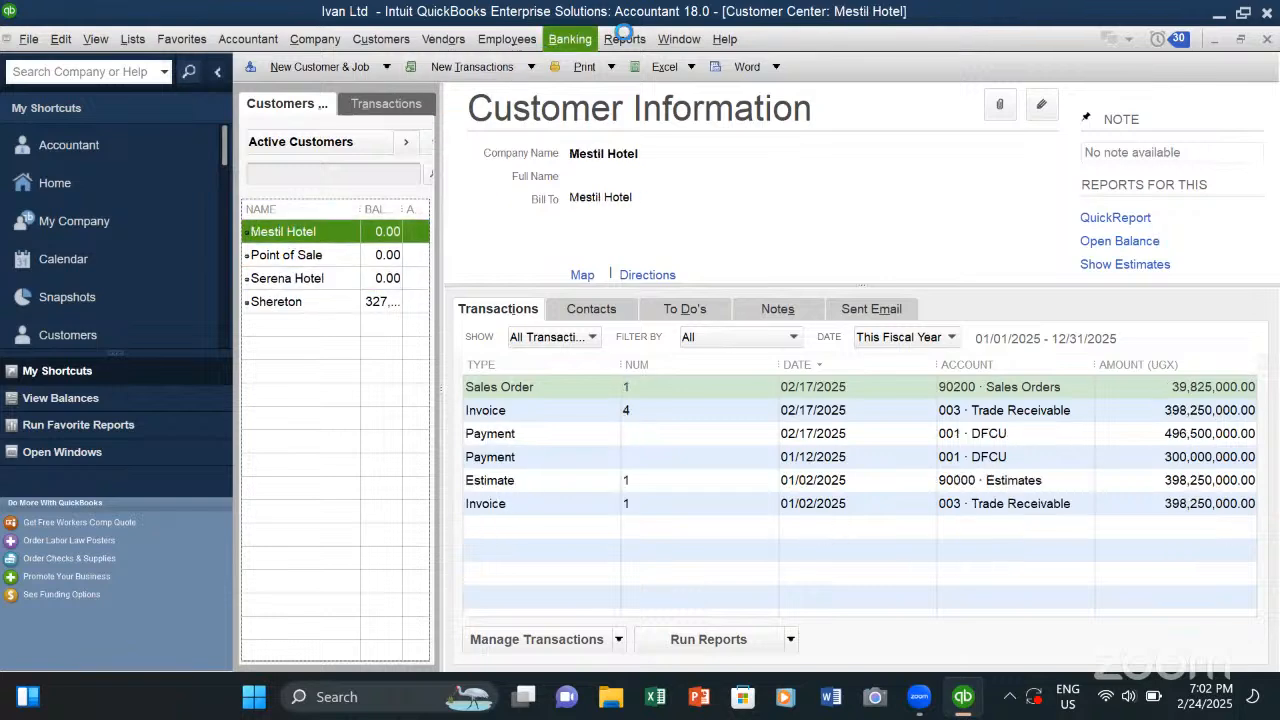
{"action": "left_click", "coordinate": [622, 39]}
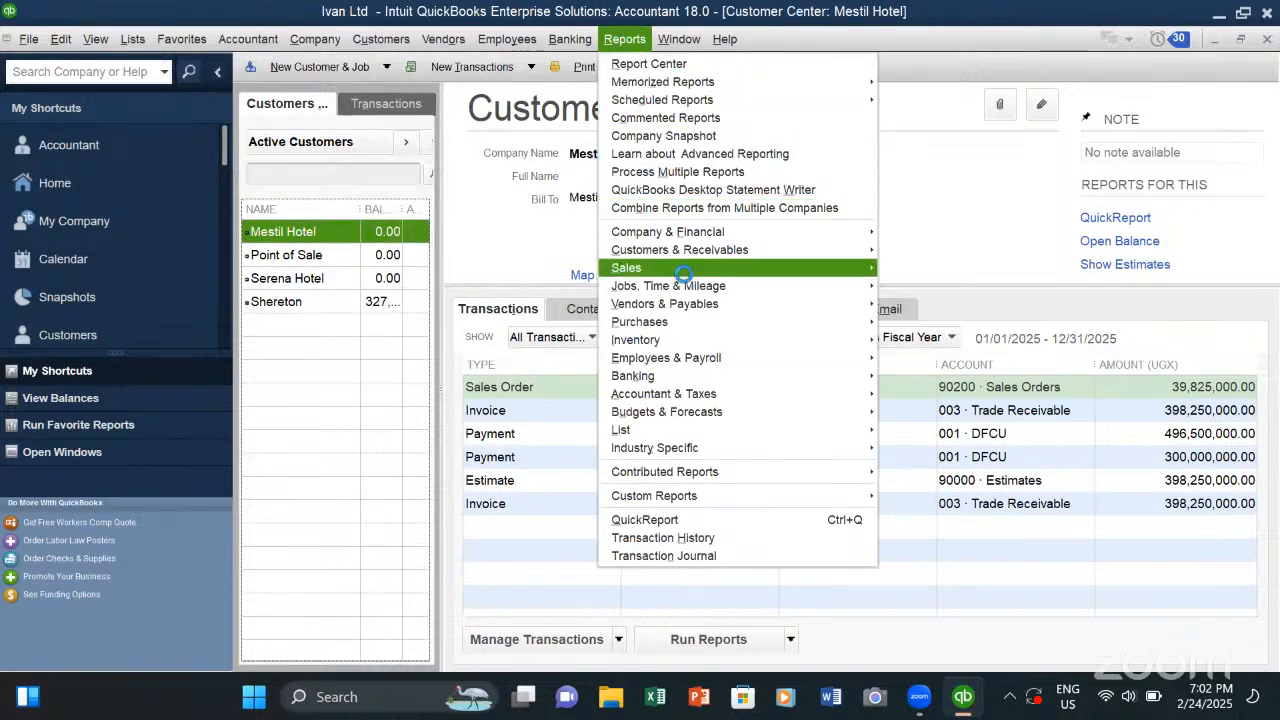
{"action": "mouse_move", "coordinate": [683, 249]}
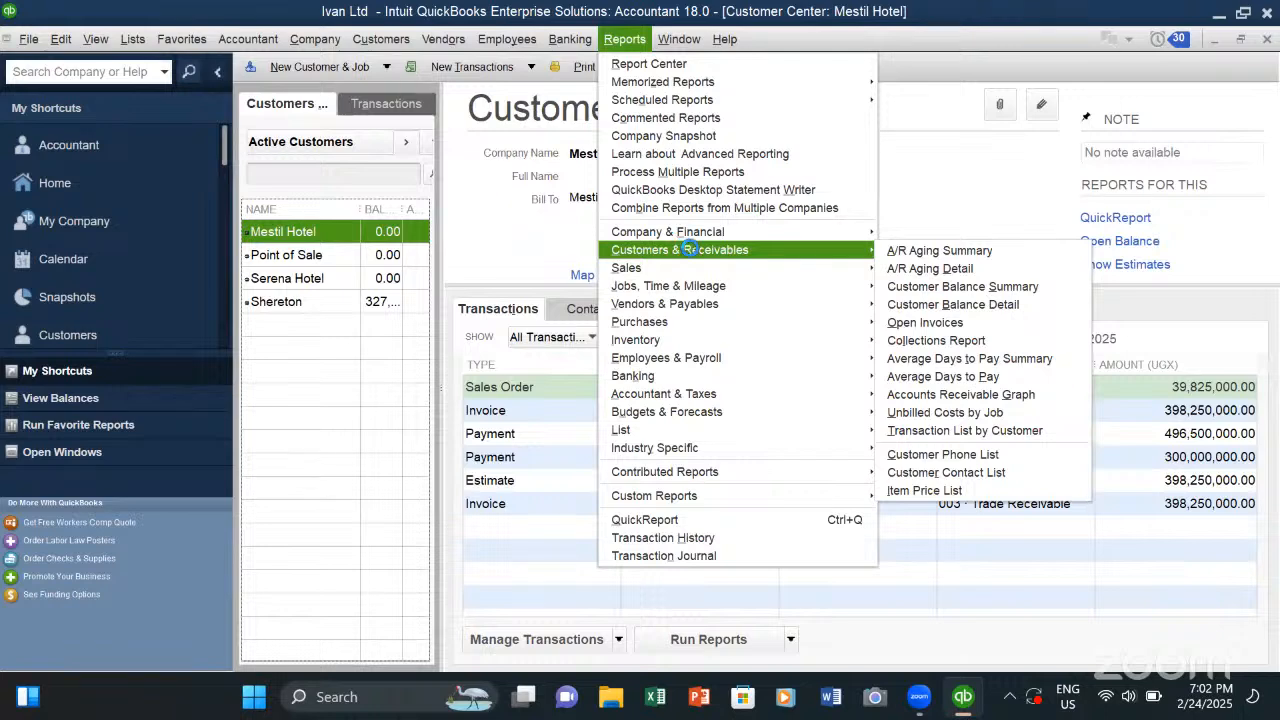
{"action": "mouse_move", "coordinate": [660, 270]}
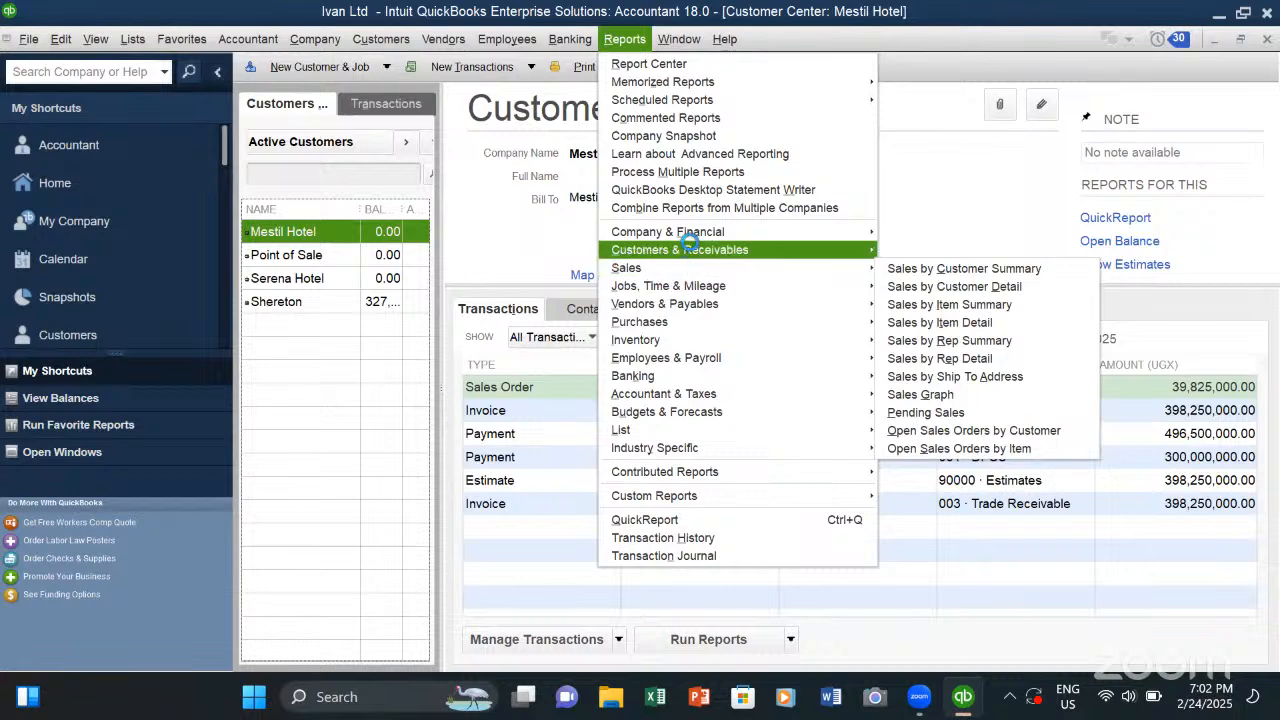
{"action": "mouse_move", "coordinate": [698, 234]}
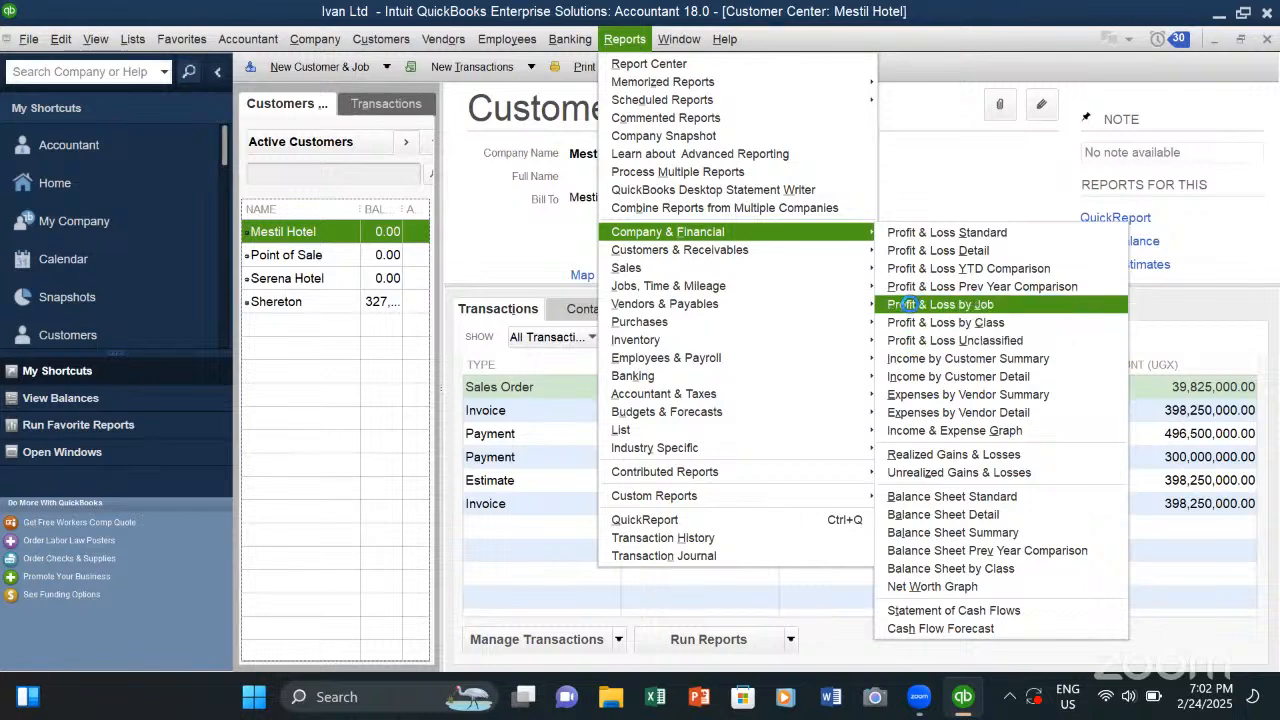
{"action": "left_click", "coordinate": [336, 346]}
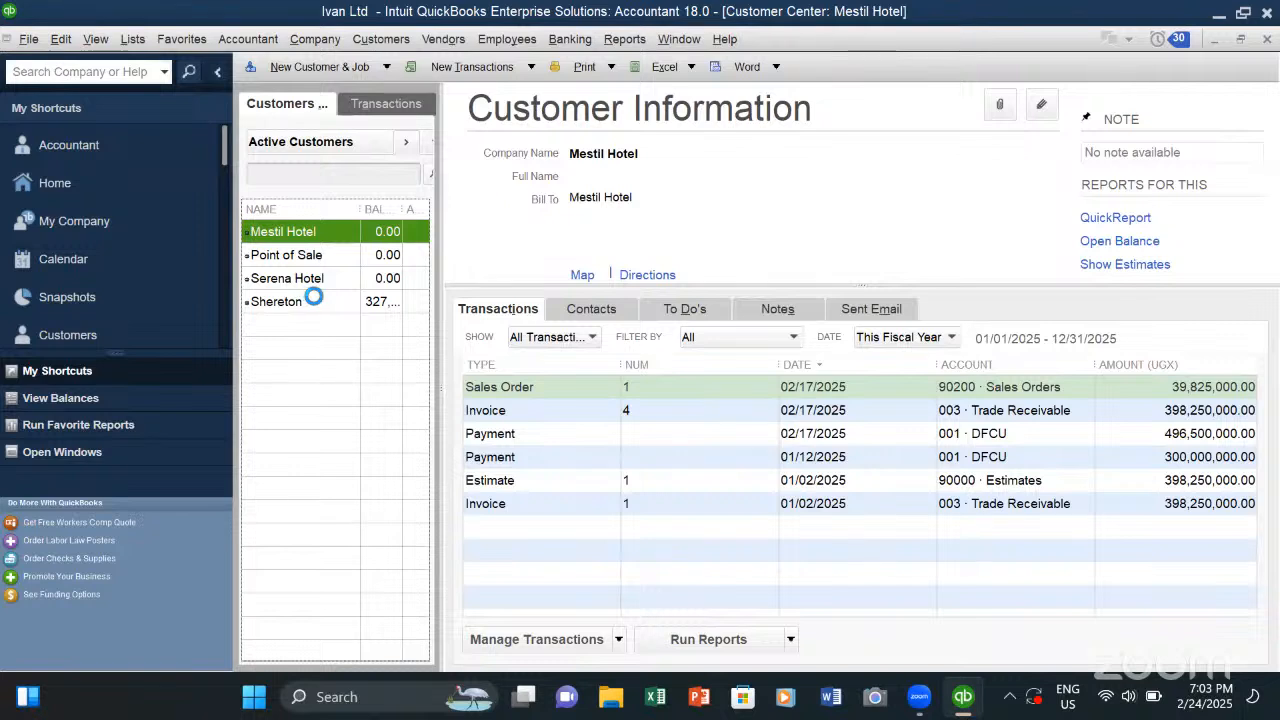
- Open the Item List and review the inventory, other charge and sales tax items
{"action": "left_click", "coordinate": [130, 40]}
{"action": "left_click", "coordinate": [150, 80]}
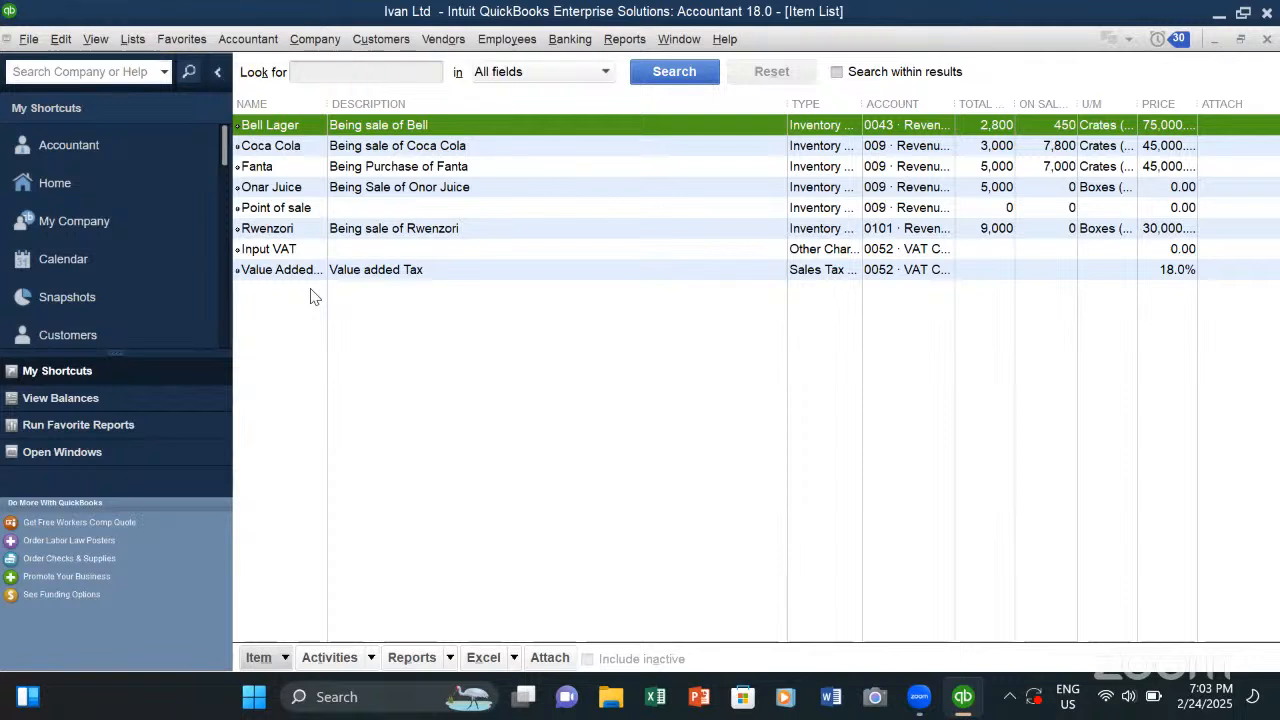
{"action": "left_click", "coordinate": [341, 312]}
{"action": "right_click", "coordinate": [361, 307]}
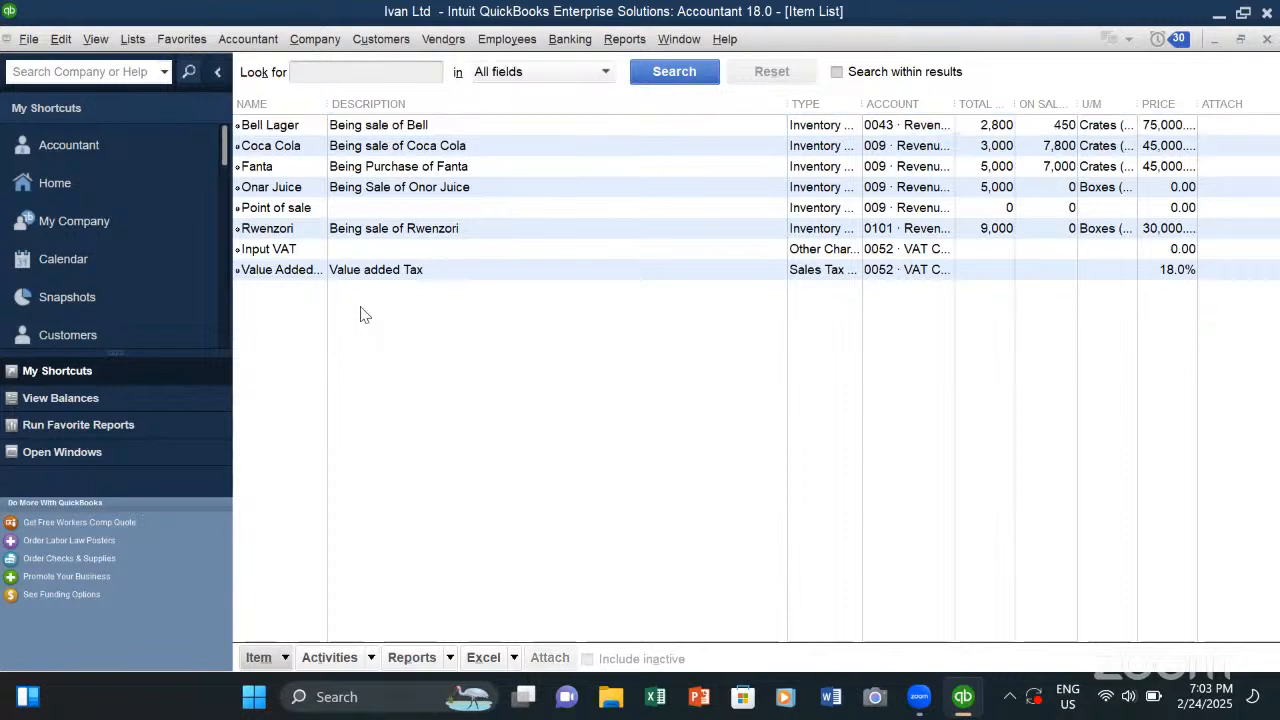
{"action": "left_click", "coordinate": [322, 371]}
- Create an invoice for Mestil Hotel from its 01/02/2025 estimate and assign it the Beers class
{"action": "left_click", "coordinate": [405, 39]}
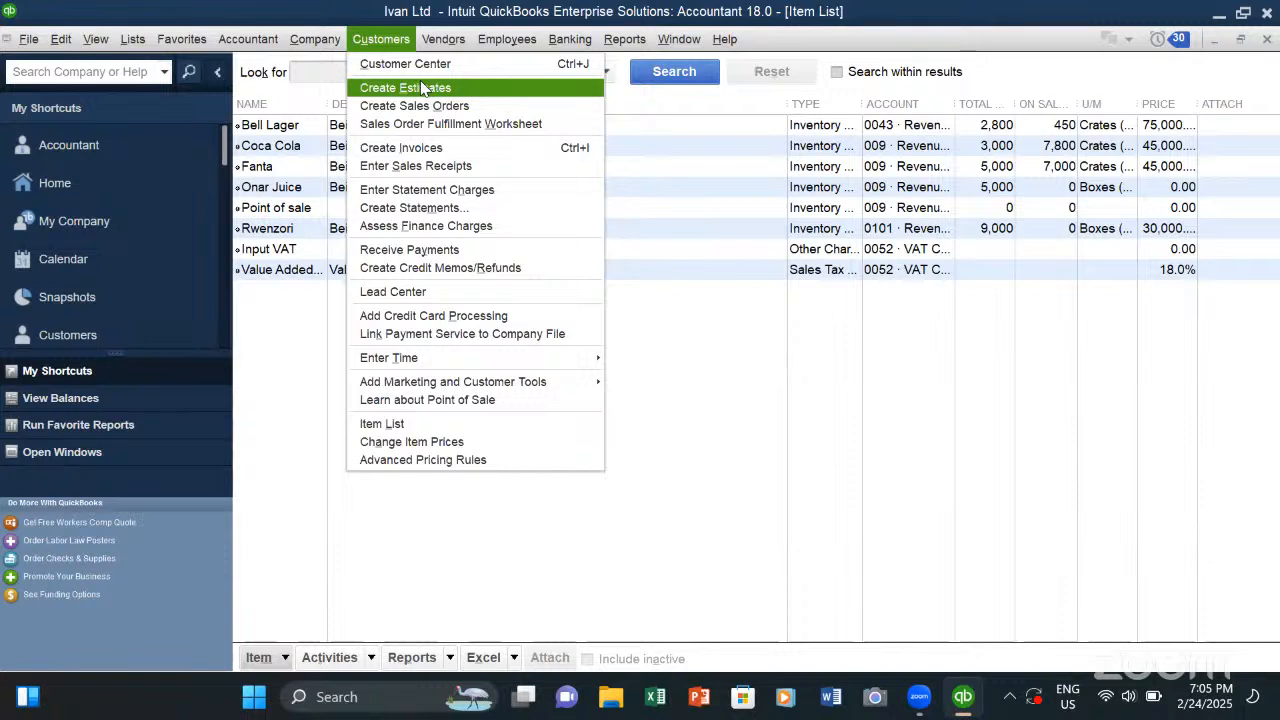
{"action": "left_click", "coordinate": [415, 147]}
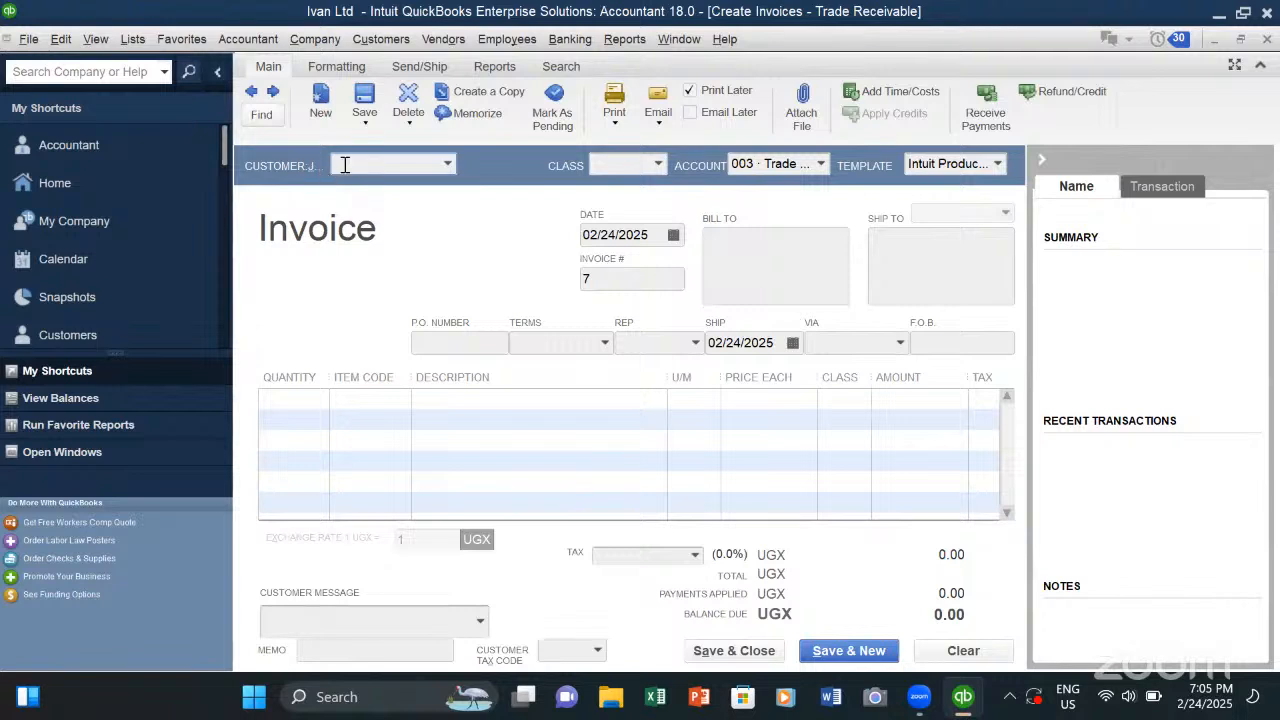
{"action": "left_click", "coordinate": [448, 164]}
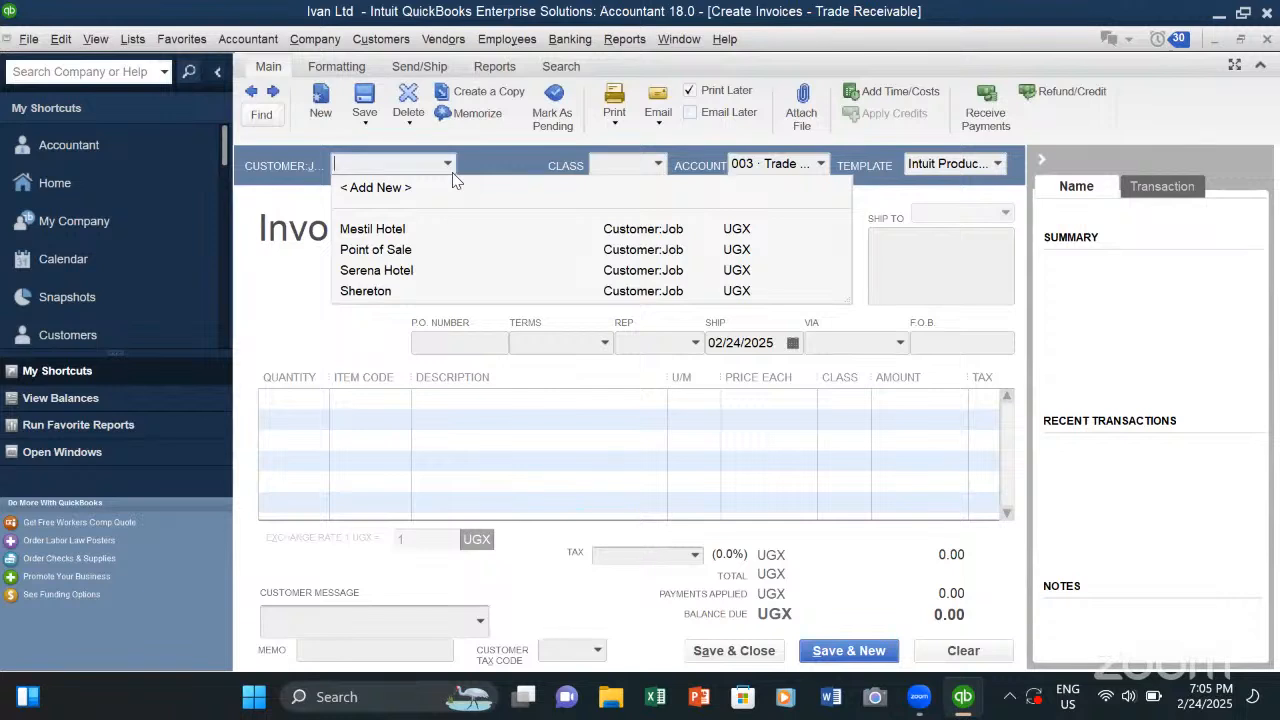
{"action": "left_click", "coordinate": [400, 232]}
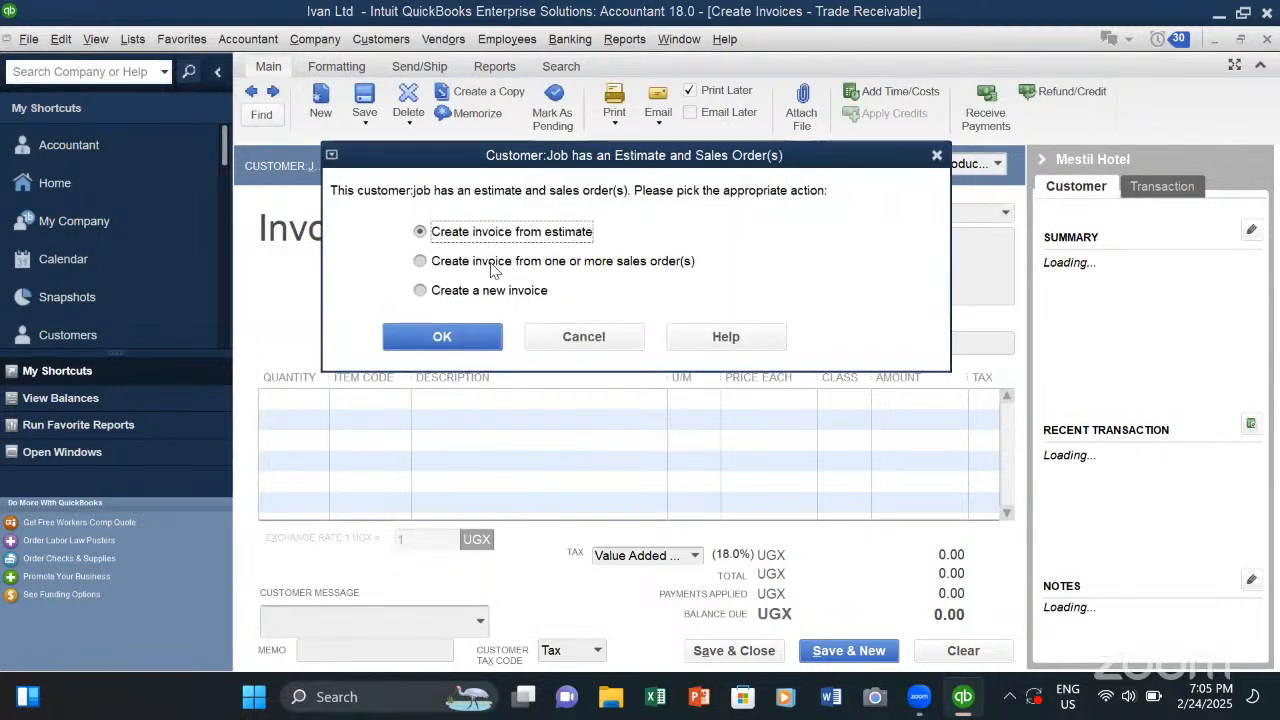
{"action": "left_click", "coordinate": [465, 337]}
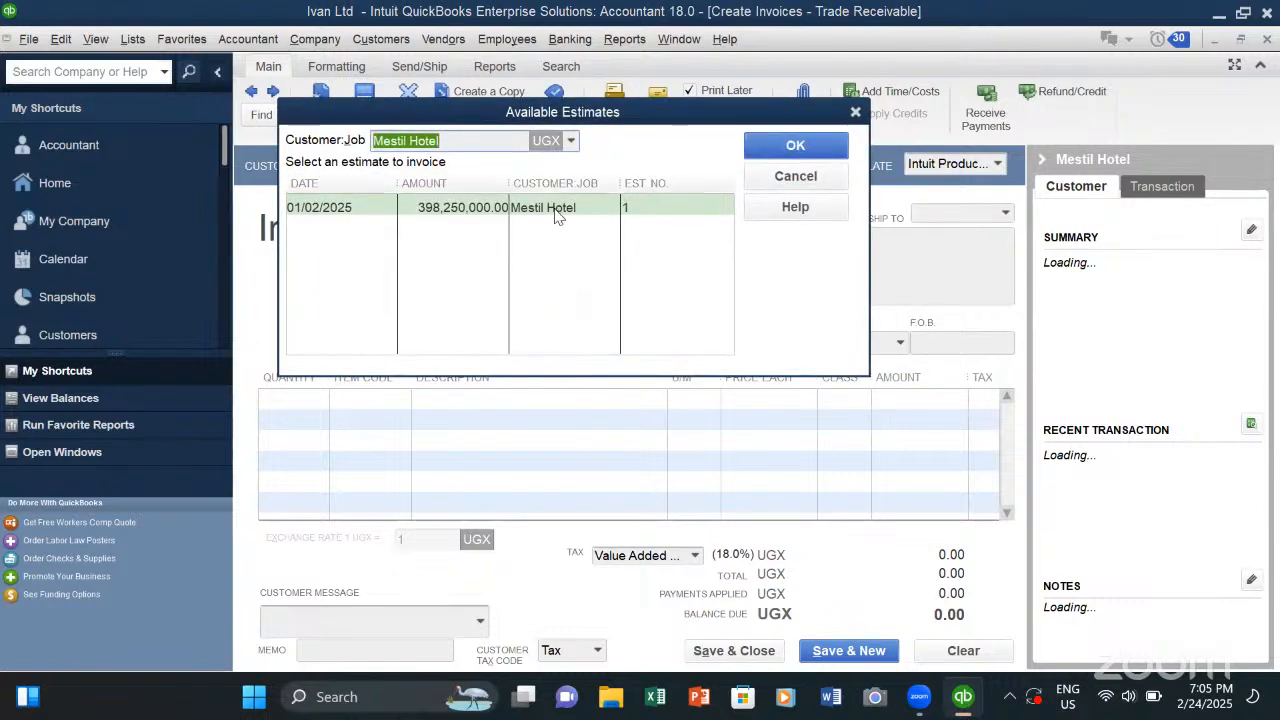
{"action": "left_click", "coordinate": [560, 207]}
{"action": "left_click", "coordinate": [772, 150]}
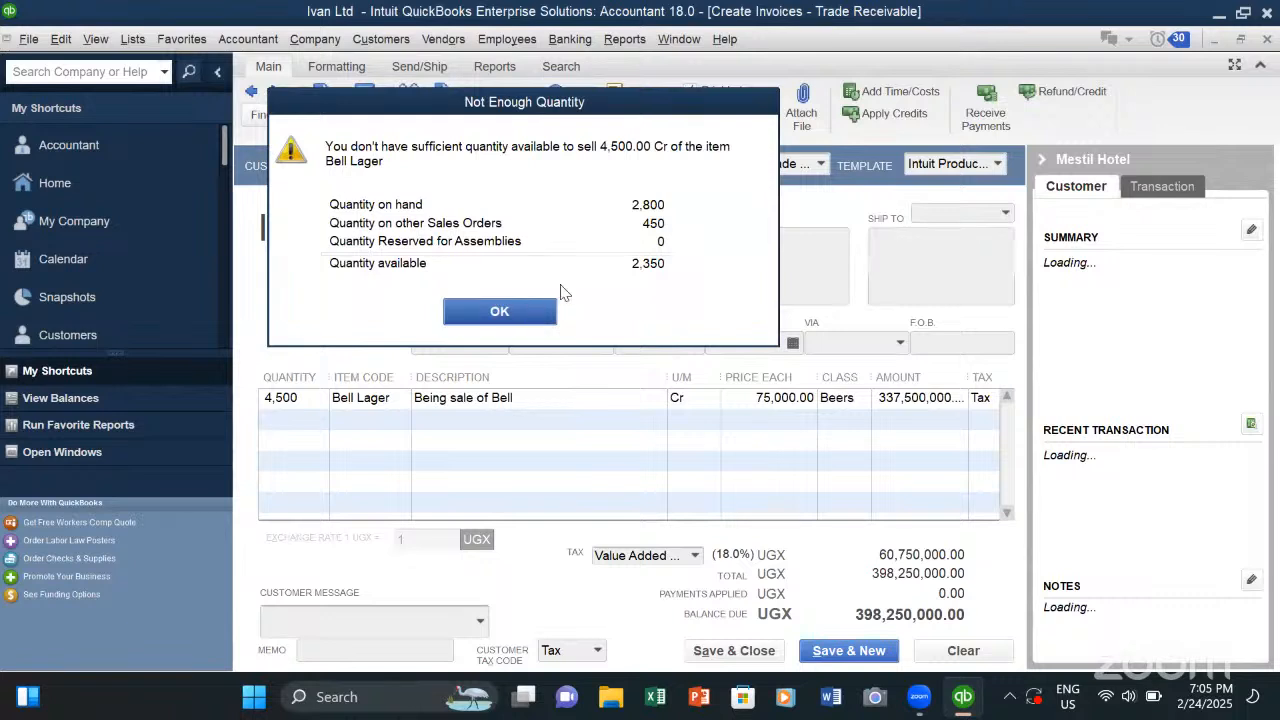
{"action": "left_click", "coordinate": [538, 310]}
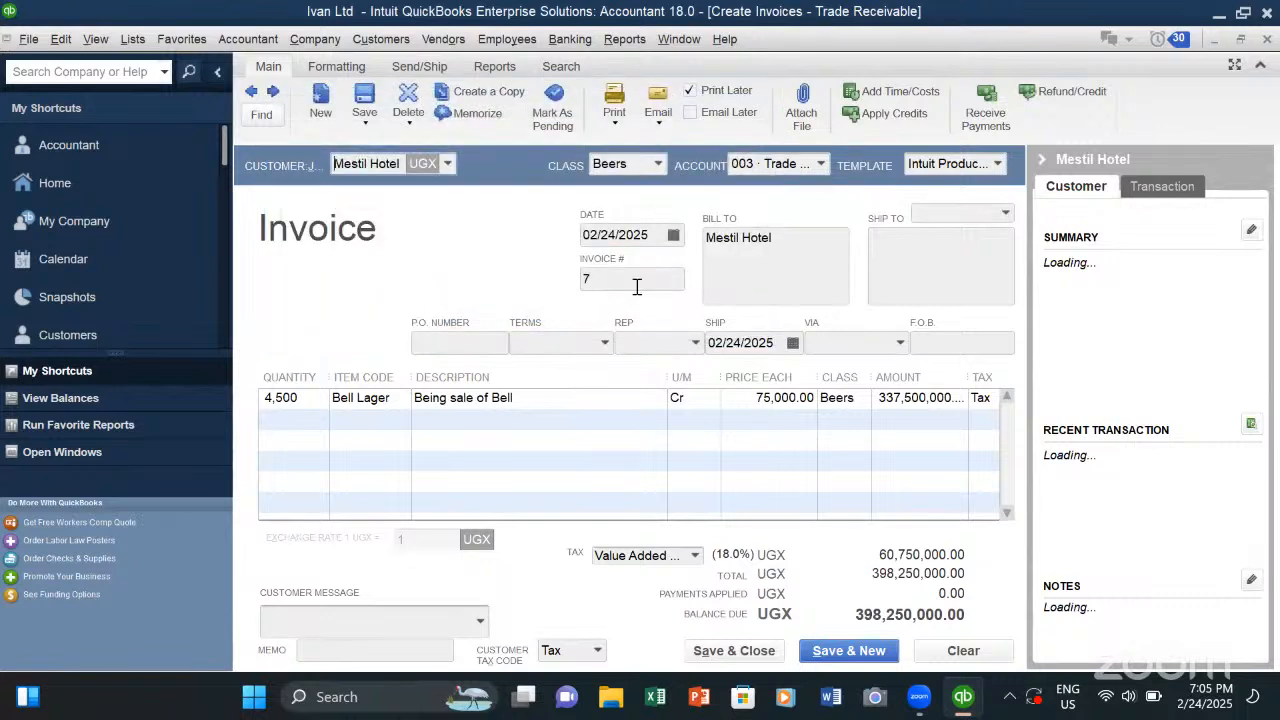
{"action": "left_click", "coordinate": [659, 166]}
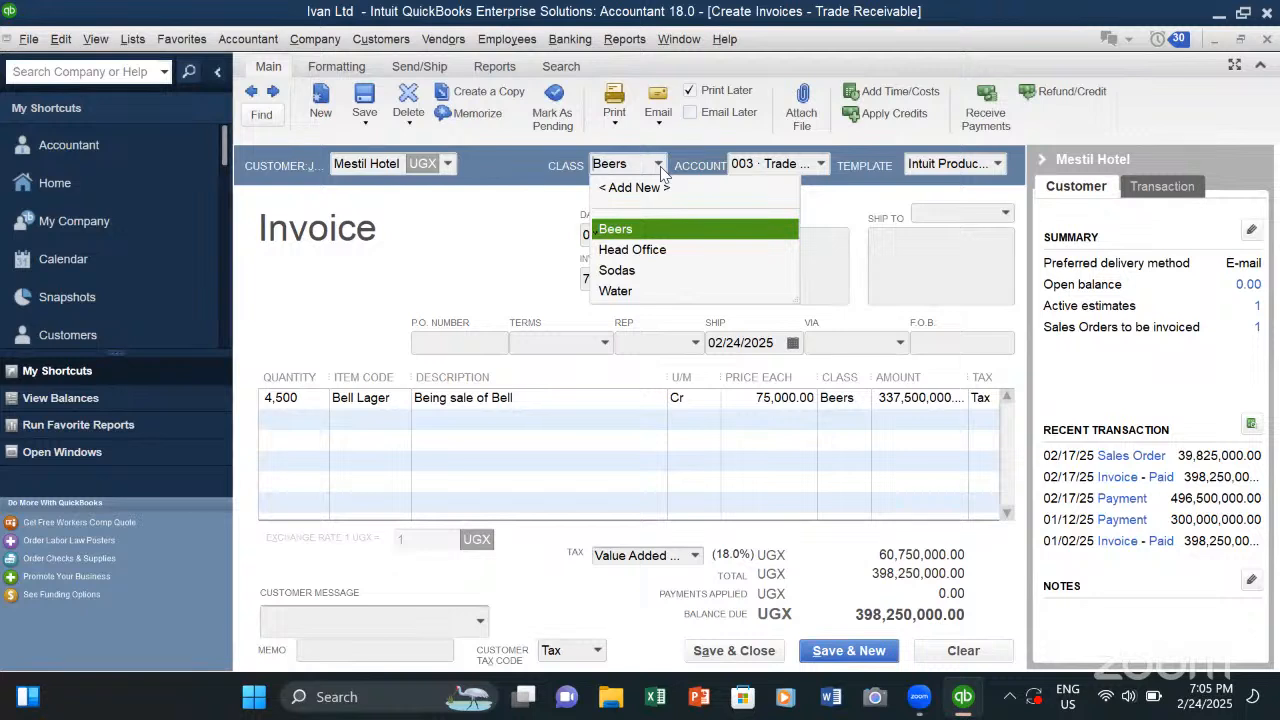
{"action": "left_click", "coordinate": [615, 230]}
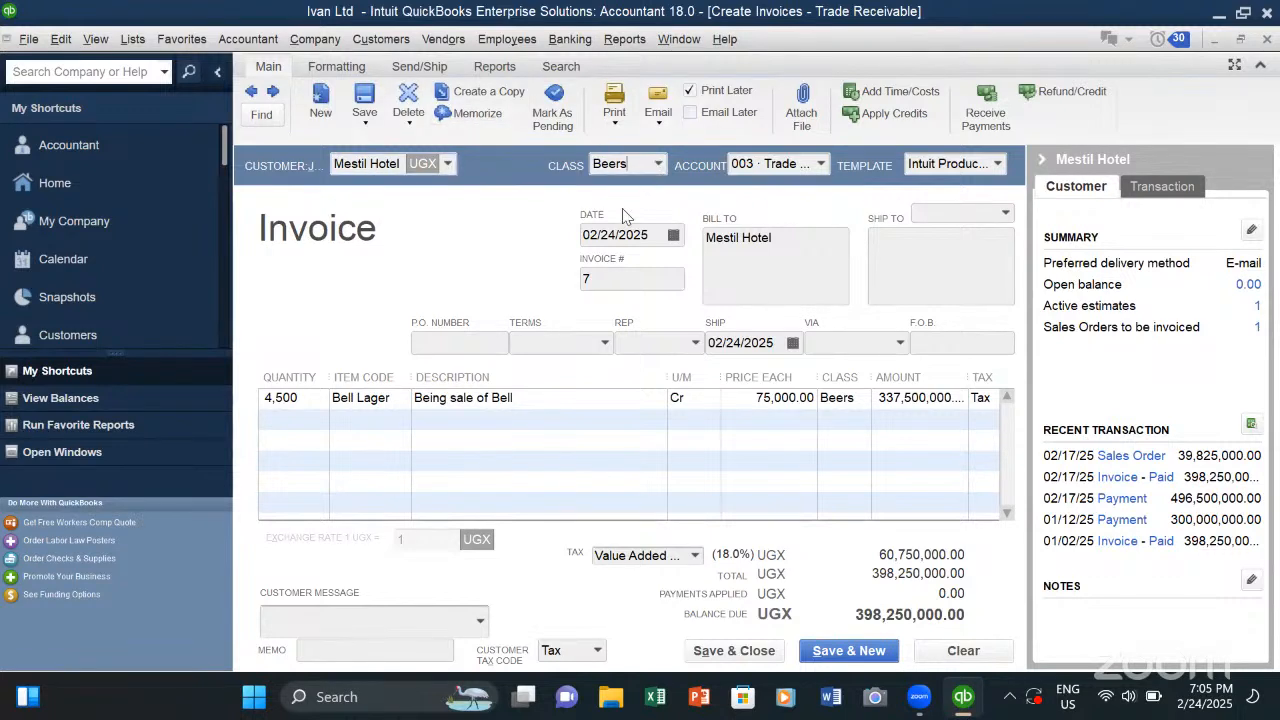
- Look over the quantity and item code fields in the invoice lines and close the invoice without saving
{"action": "left_click", "coordinate": [295, 401]}
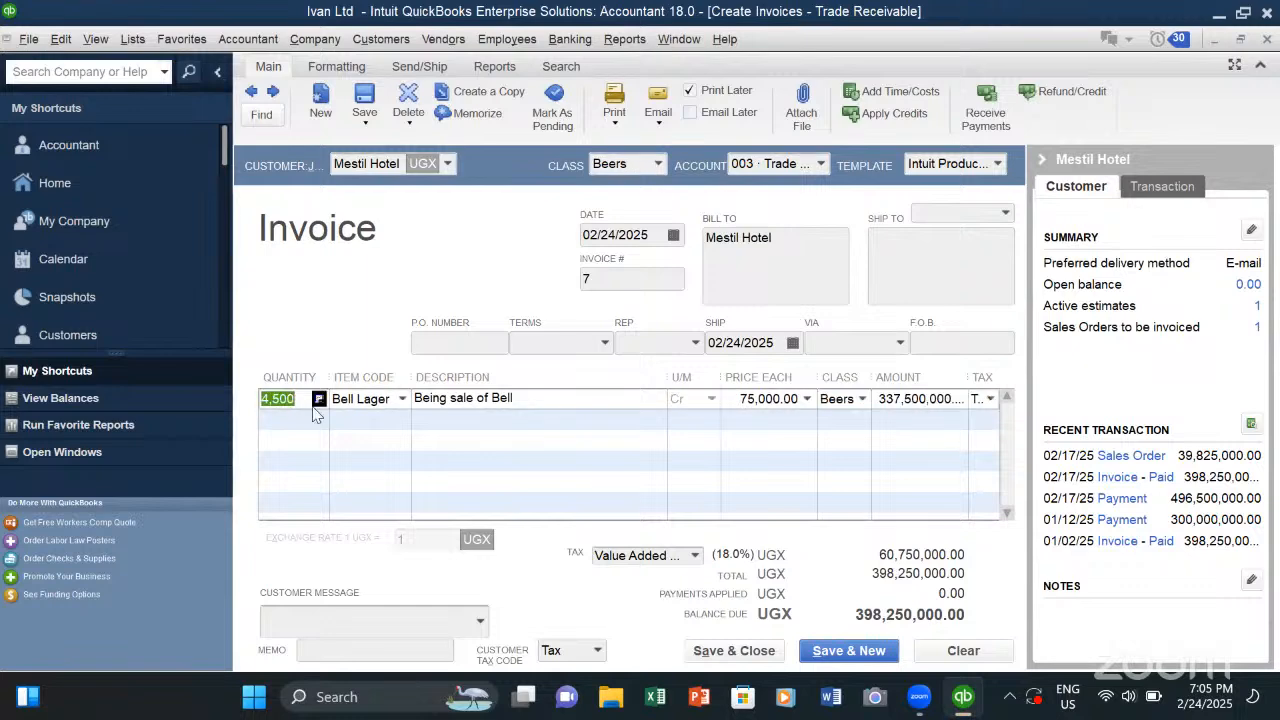
{"action": "left_click", "coordinate": [401, 400]}
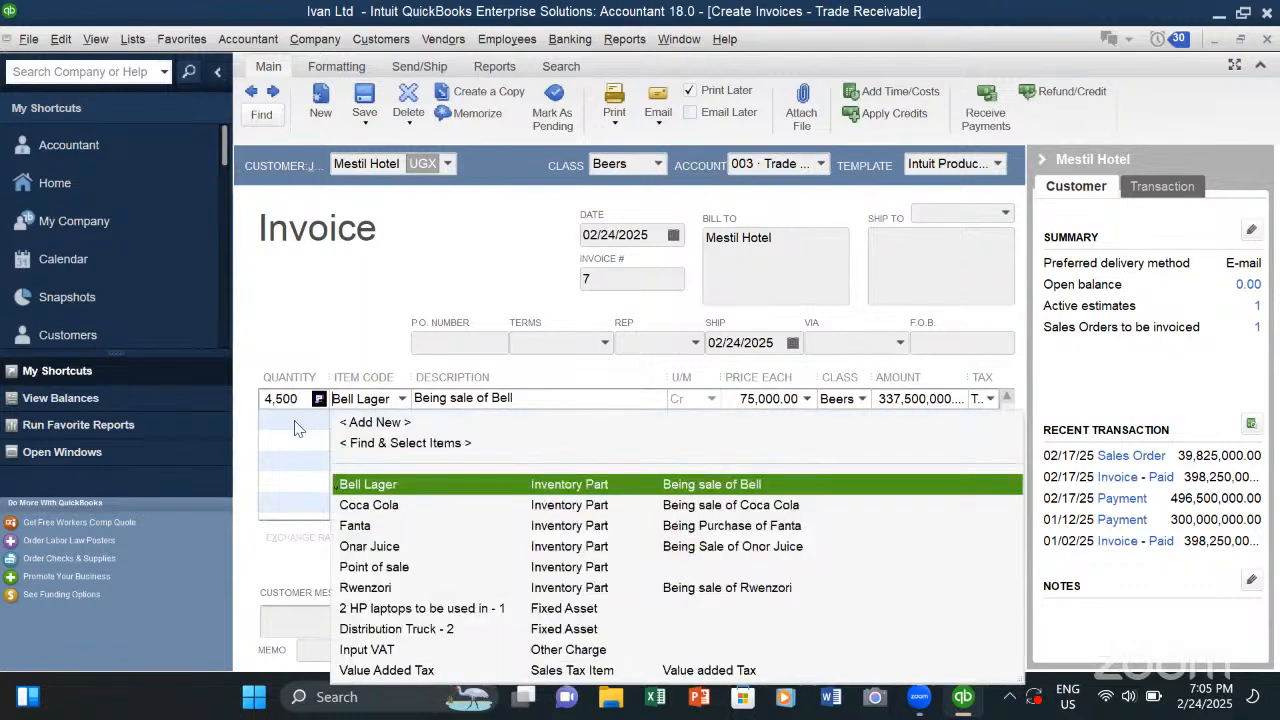
{"action": "left_click", "coordinate": [296, 424]}
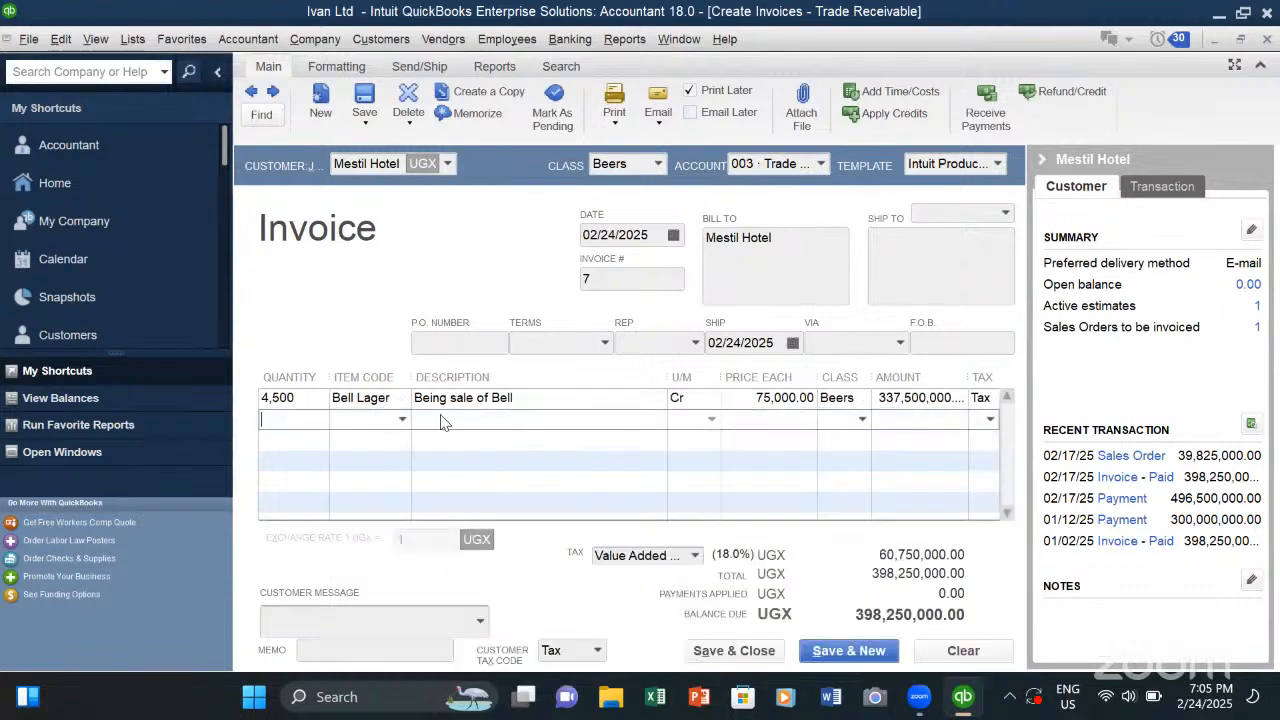
{"action": "left_click", "coordinate": [311, 440]}
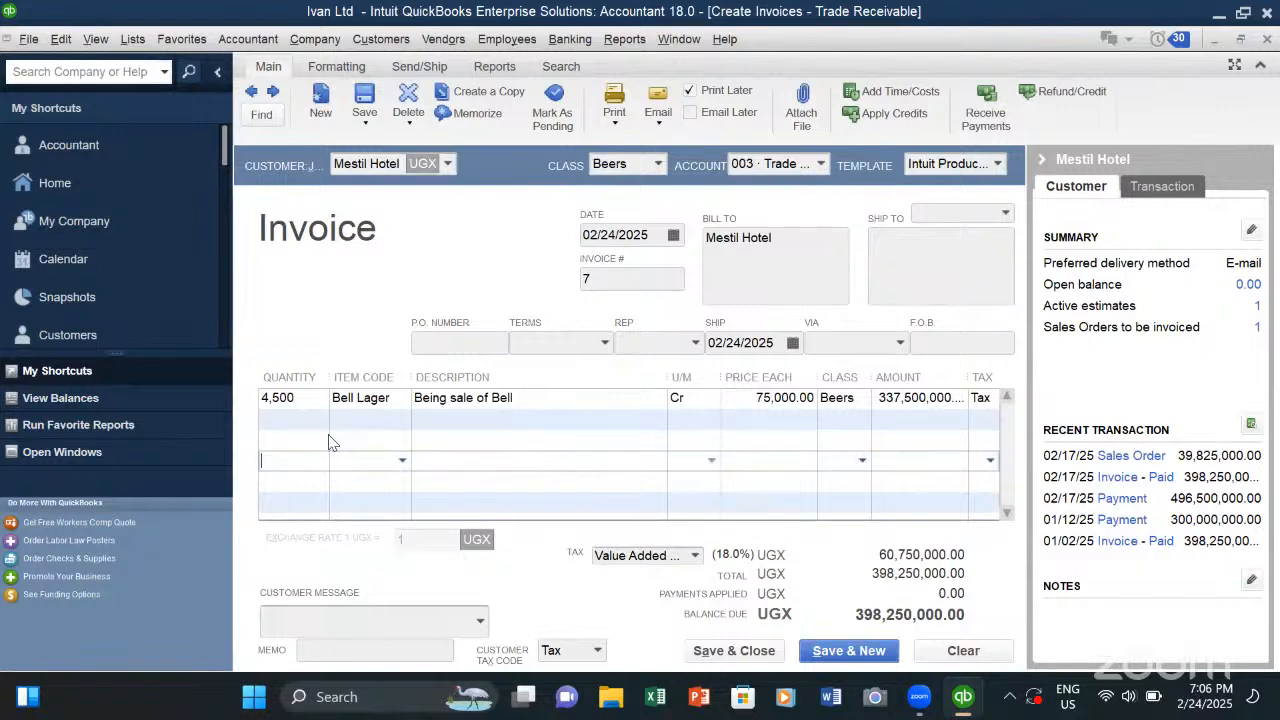
{"action": "left_click", "coordinate": [303, 479]}
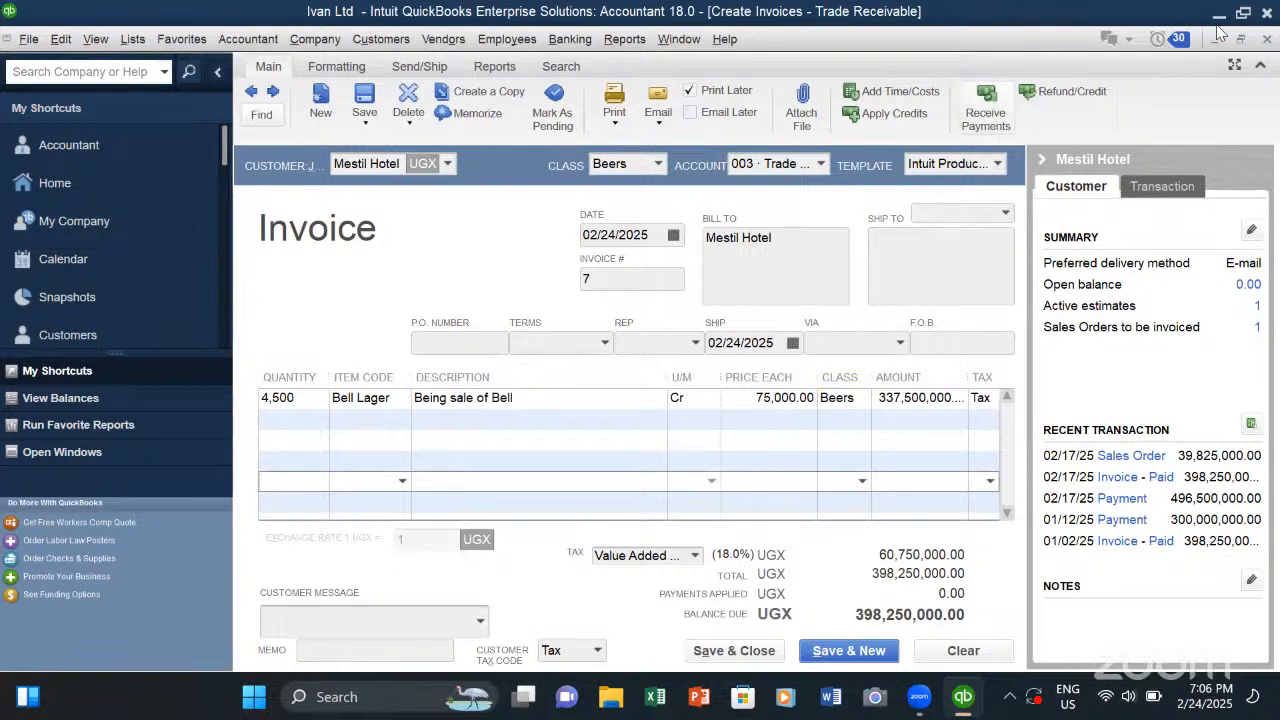
{"action": "left_click", "coordinate": [1265, 39]}
{"action": "left_click", "coordinate": [566, 230]}
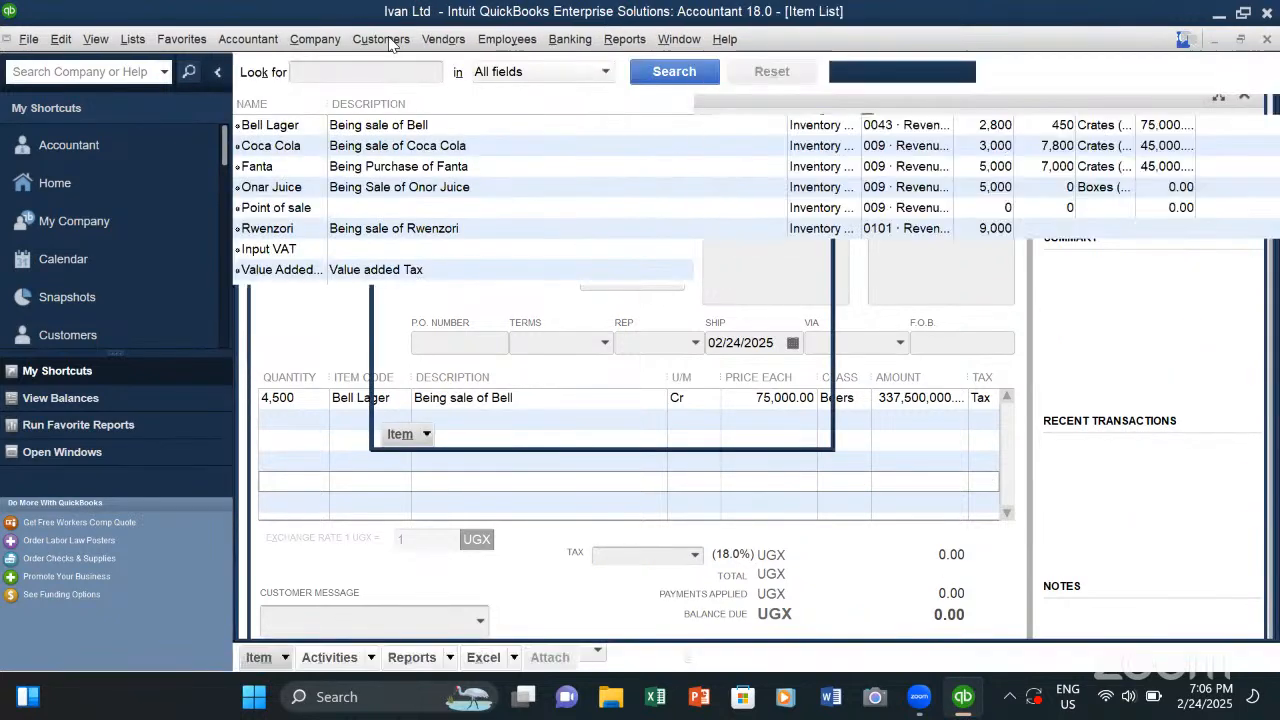
- Look over the available customer actions and open the Customer Balance Summary report
{"action": "left_click", "coordinate": [393, 44]}
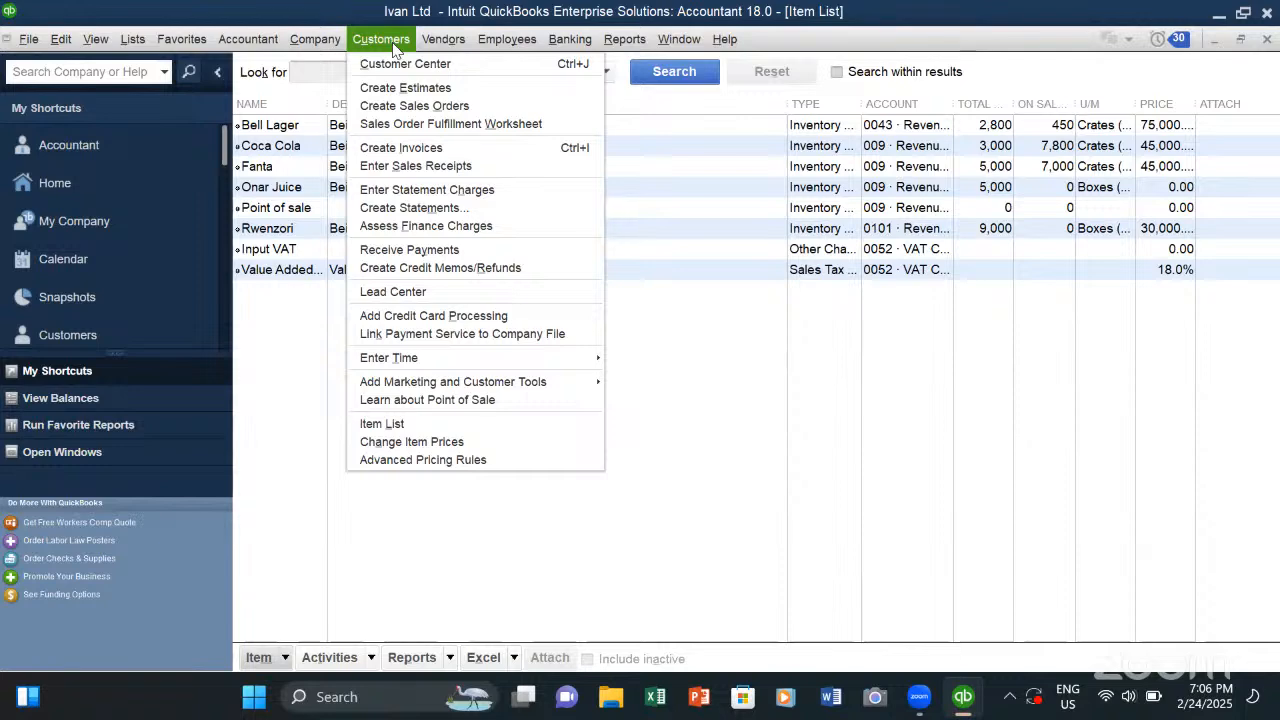
{"action": "left_click", "coordinate": [392, 42]}
{"action": "left_click", "coordinate": [622, 42]}
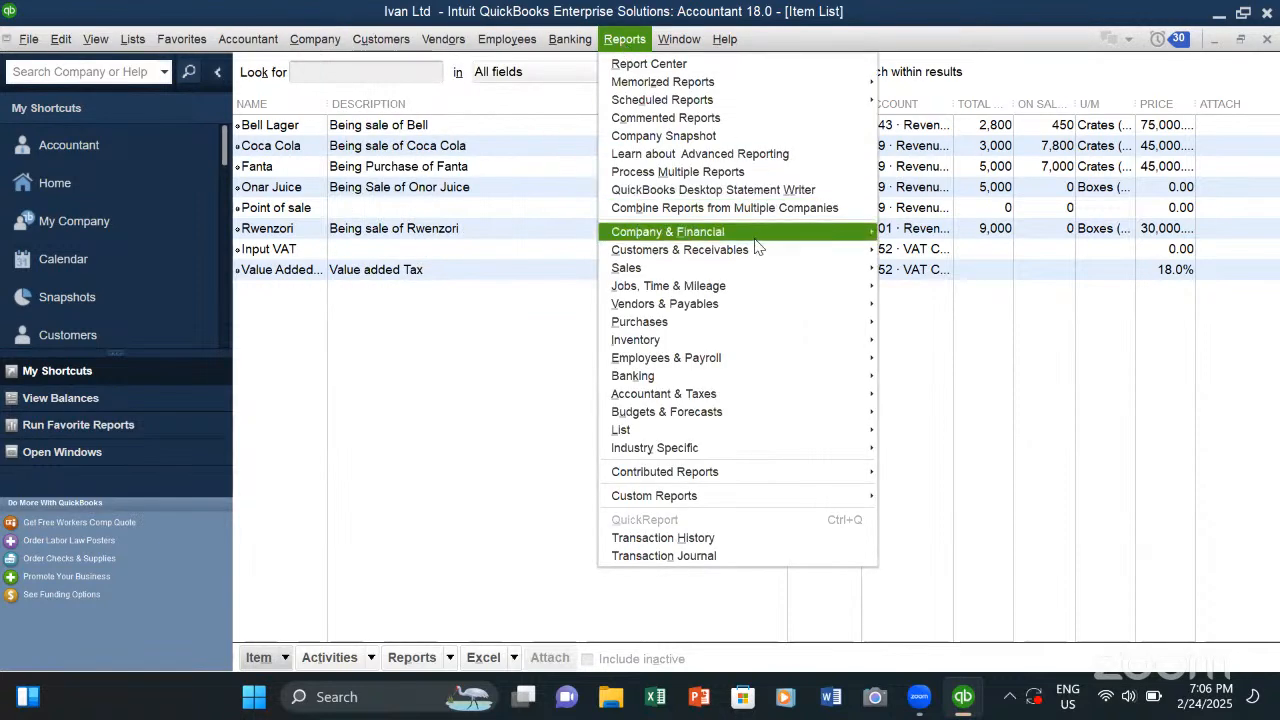
{"action": "mouse_move", "coordinate": [745, 251]}
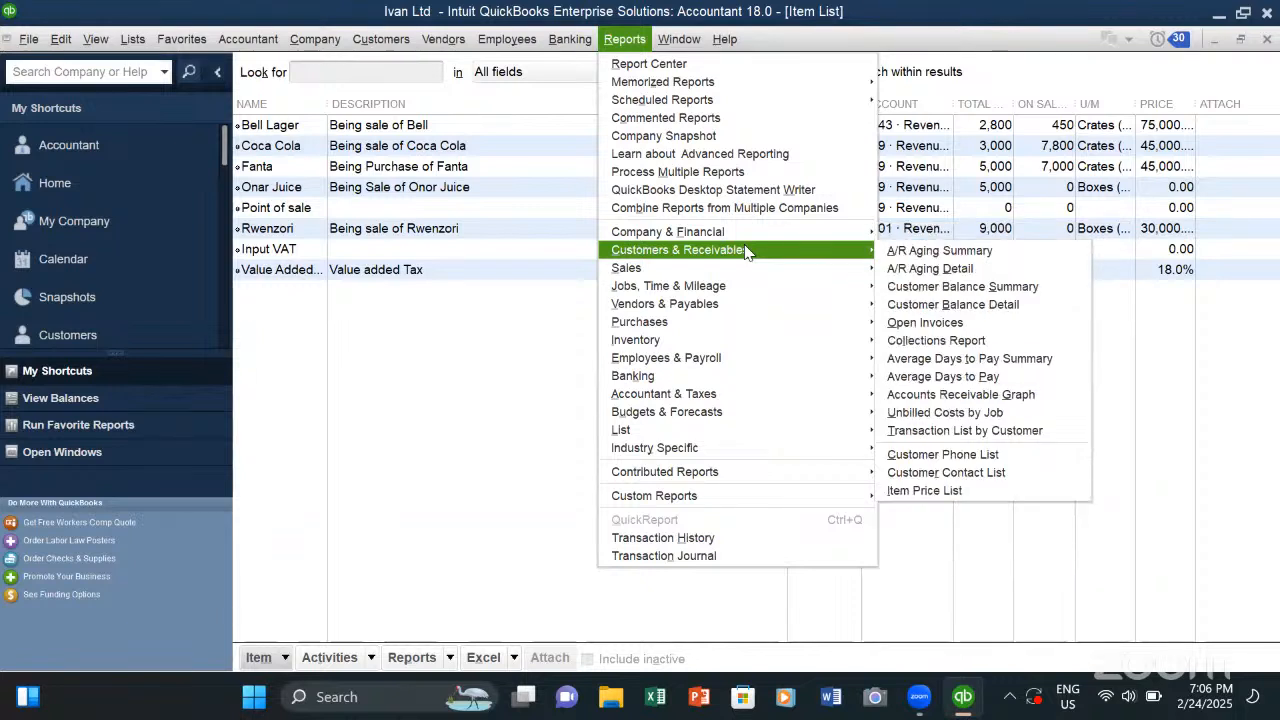
{"action": "left_click", "coordinate": [903, 288]}
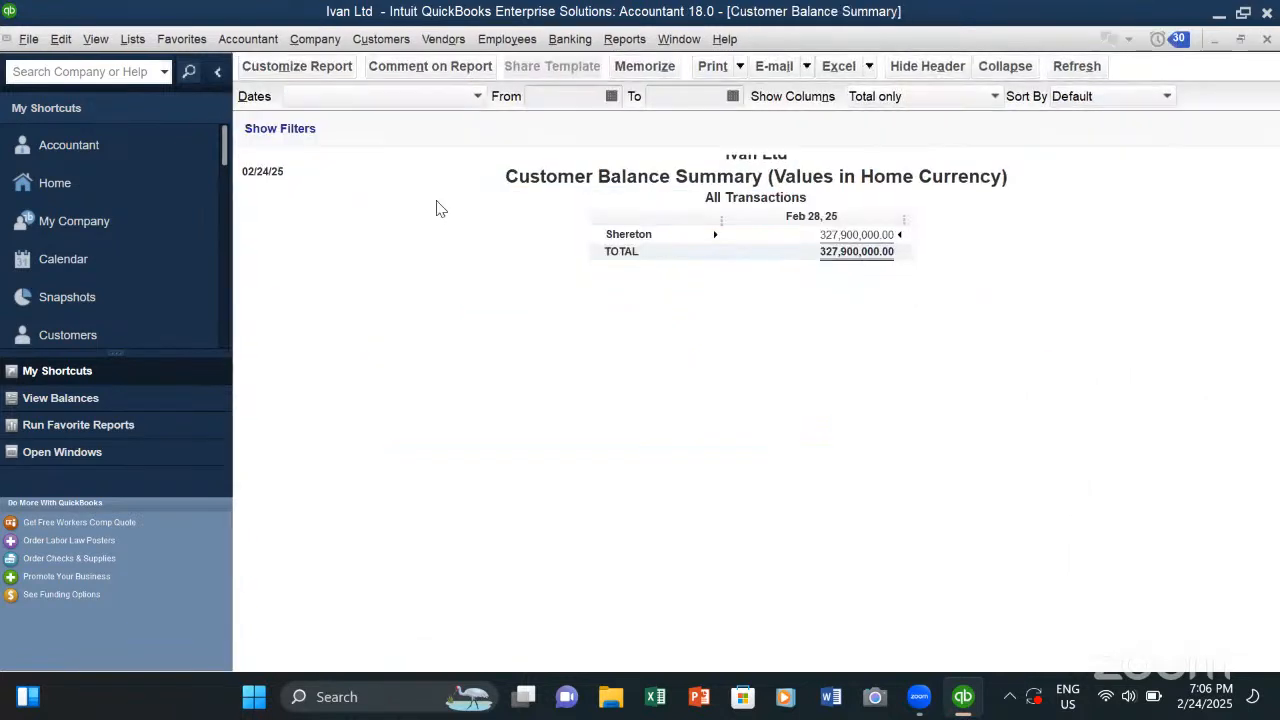
- Review the date range, column and sort options of the Customer Balance Summary without changing them
{"action": "left_click", "coordinate": [478, 96]}
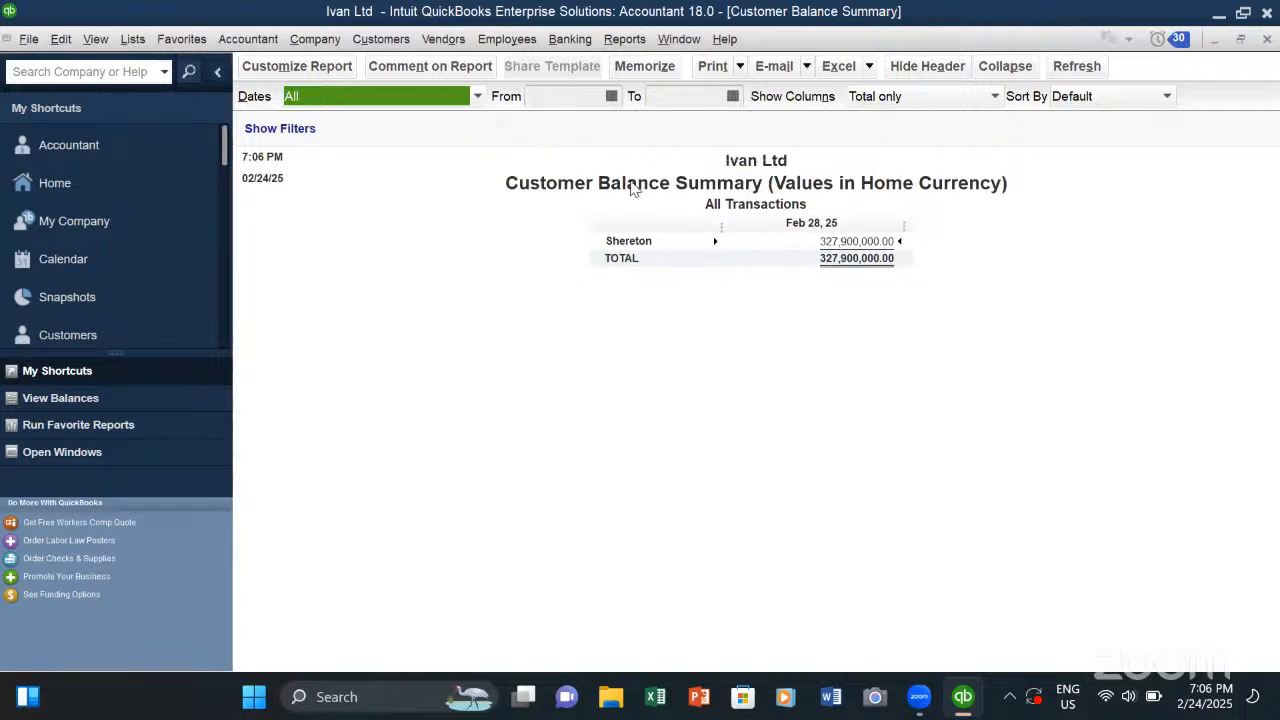
{"action": "left_click", "coordinate": [993, 97]}
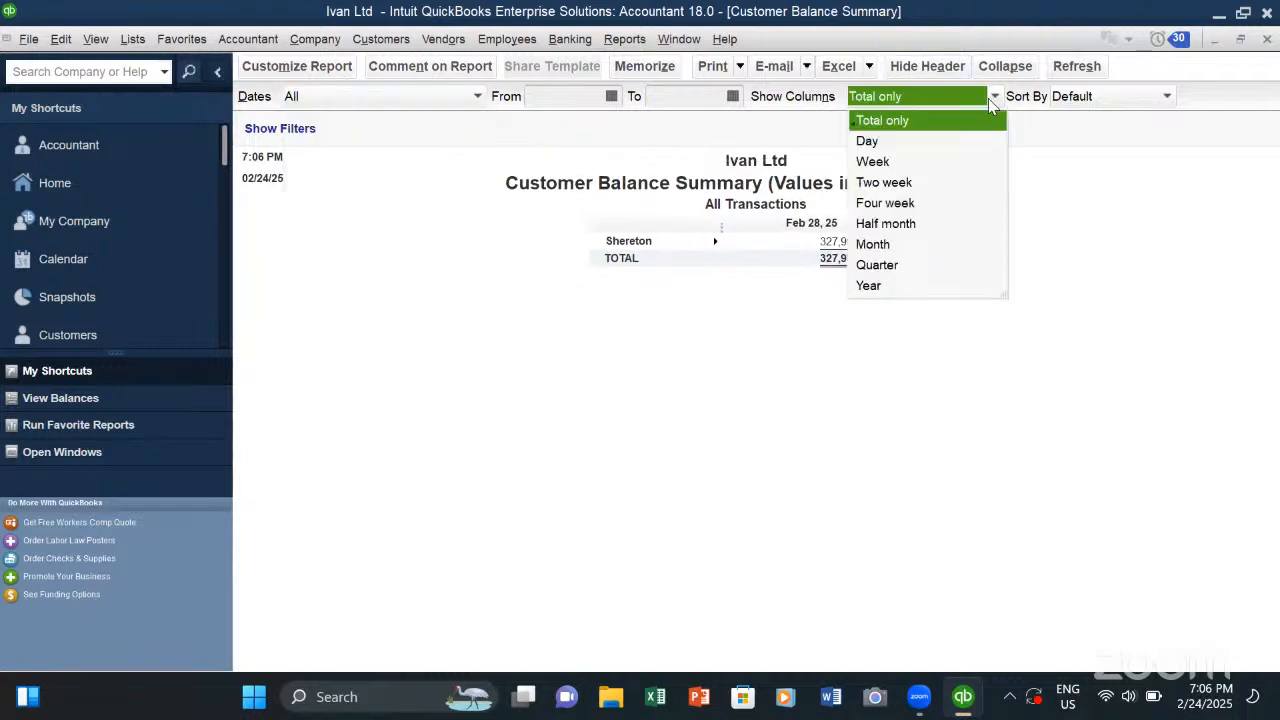
{"action": "left_click", "coordinate": [1166, 97]}
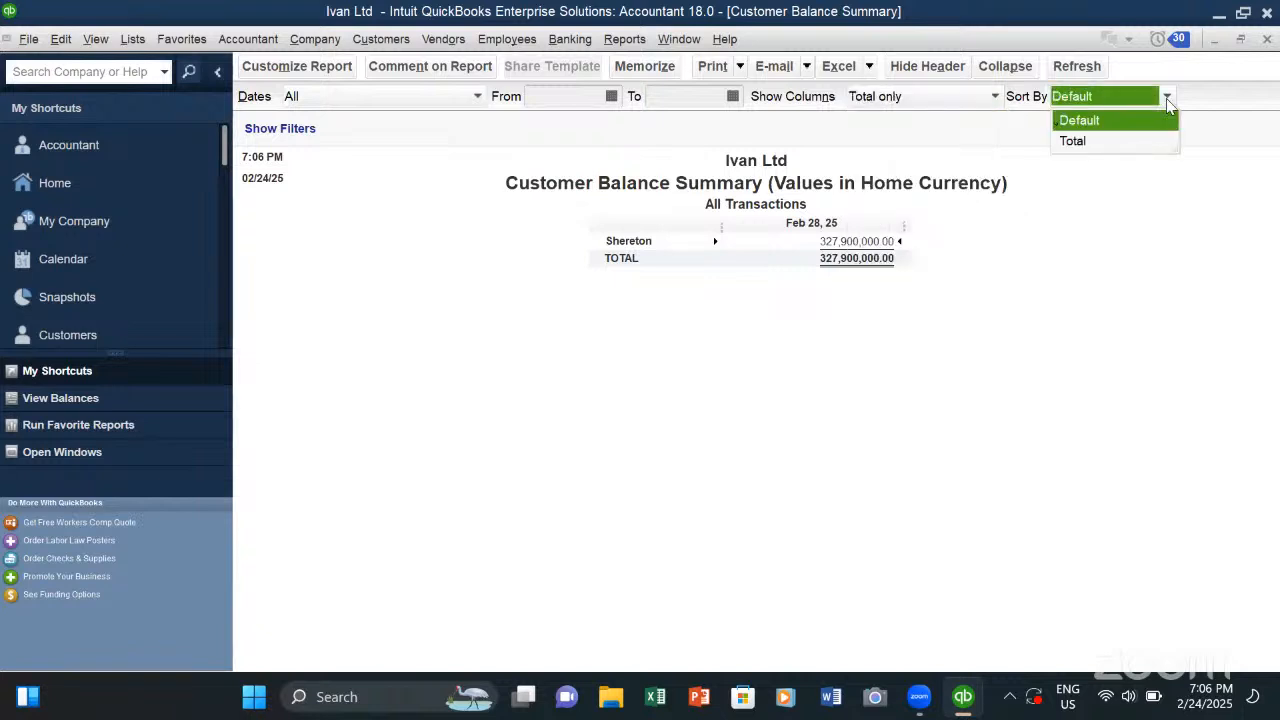
{"action": "left_click", "coordinate": [732, 97]}
{"action": "left_click", "coordinate": [430, 203]}
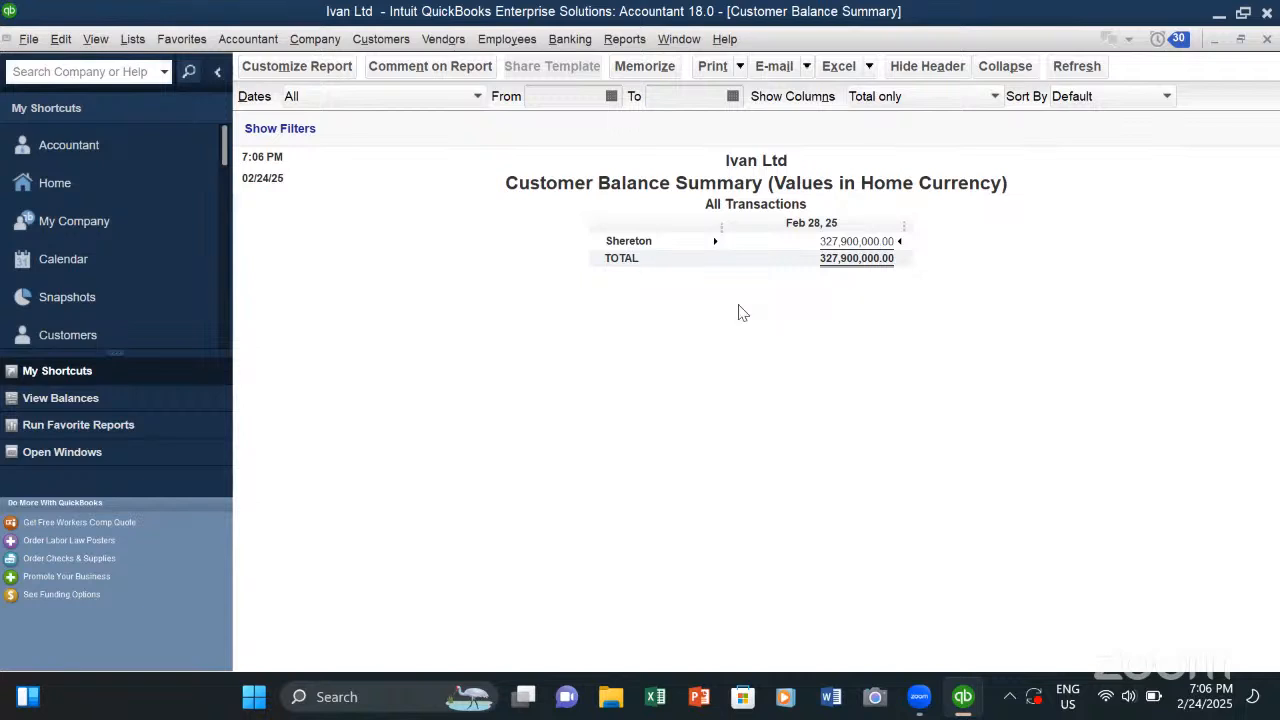
- Drill down from Shereton's balance to its balance detail and open the 01/02/2025 invoice behind it
{"action": "double_click", "coordinate": [831, 243]}
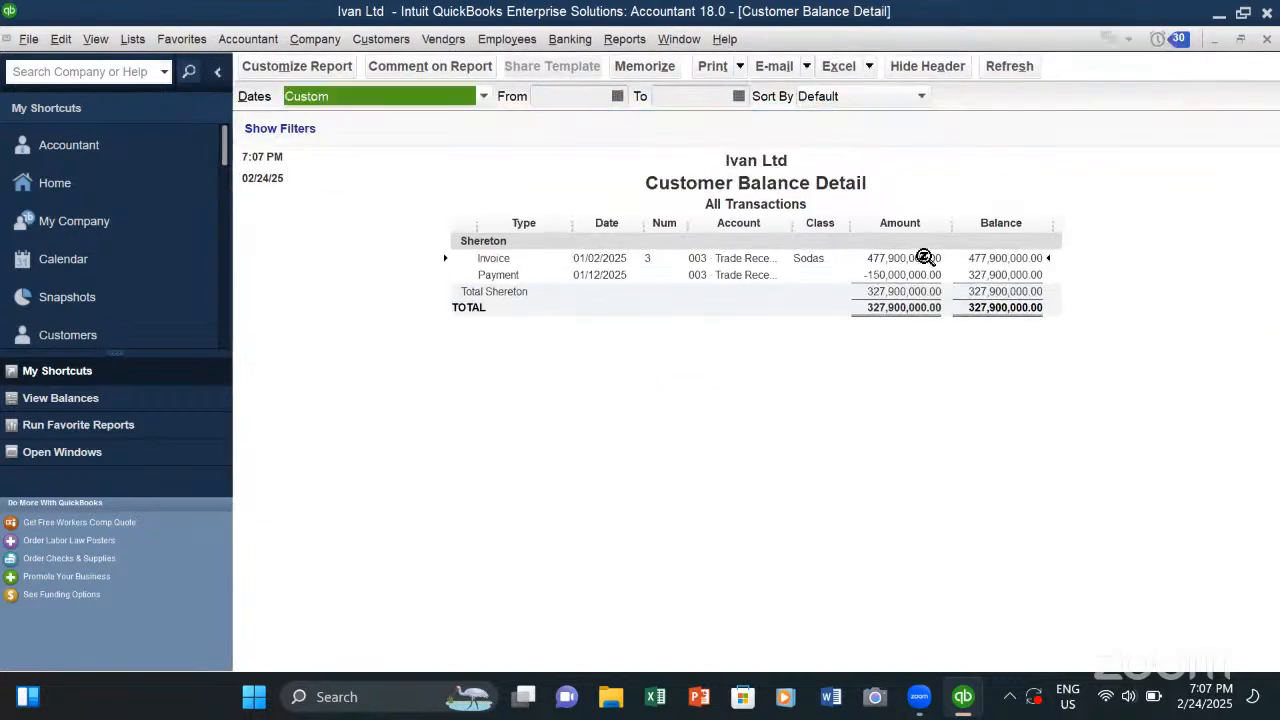
{"action": "double_click", "coordinate": [921, 258]}
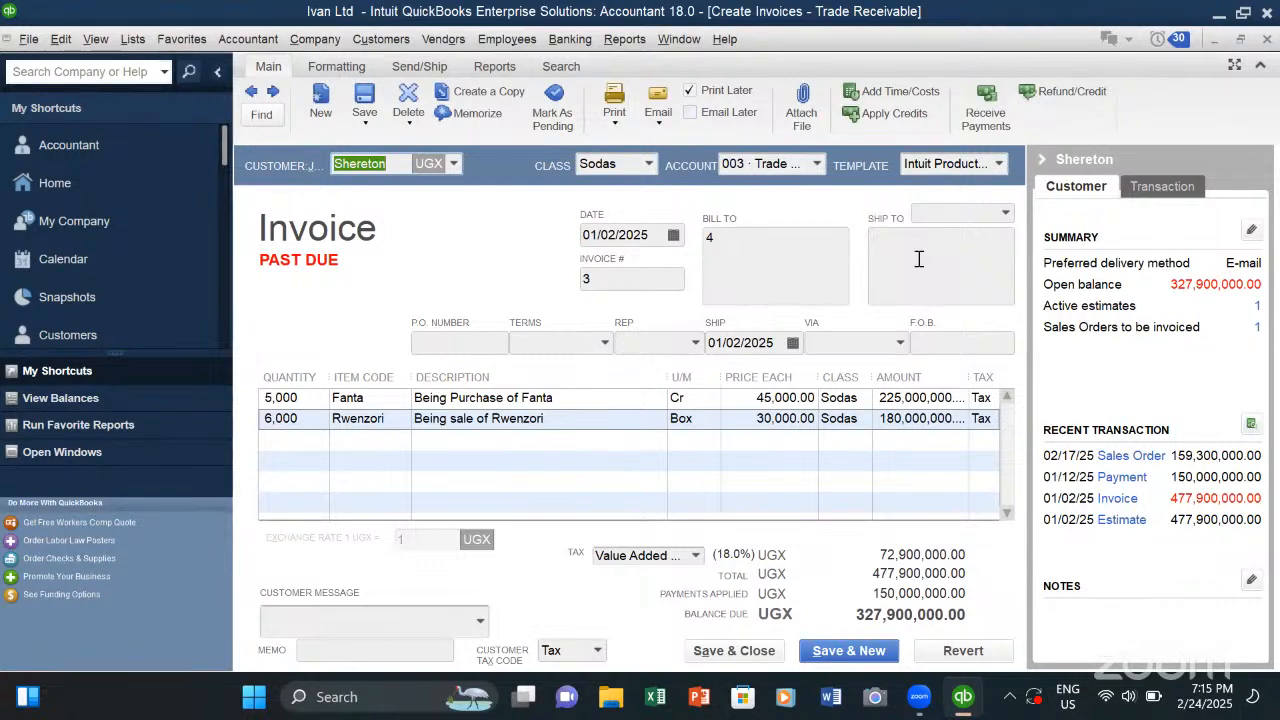
{"action": "left_click", "coordinate": [918, 259]}
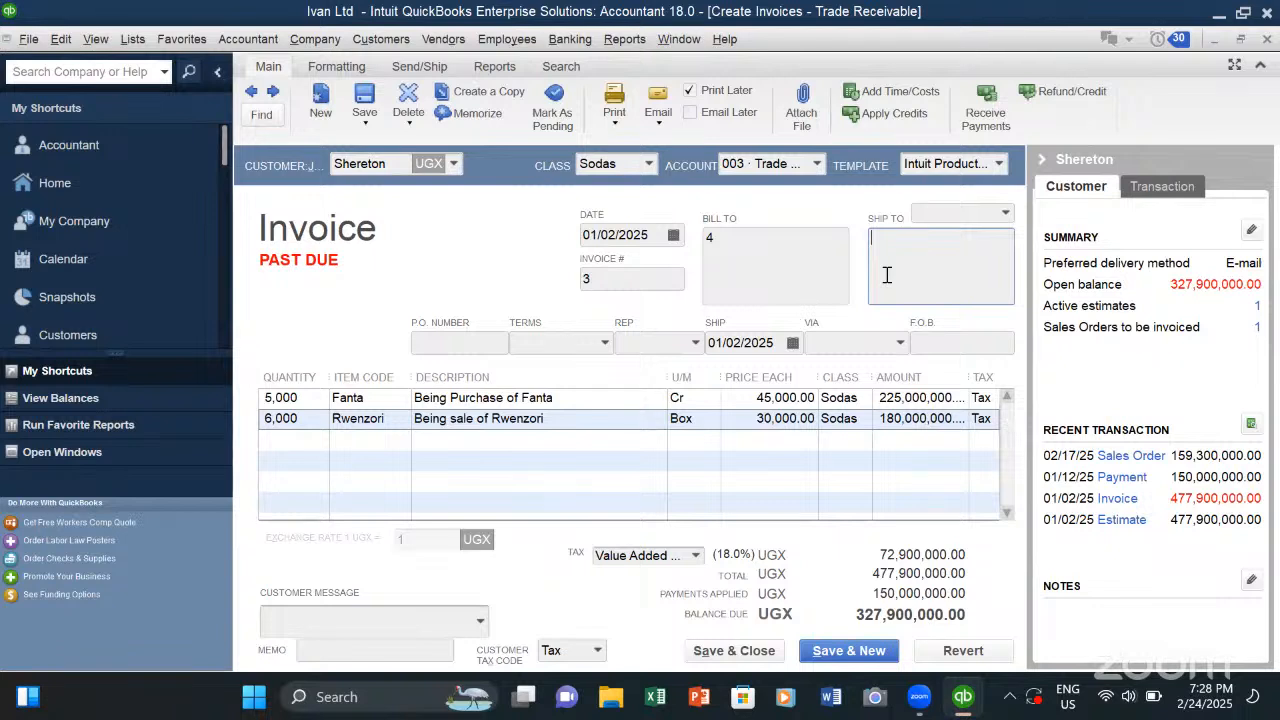
- Place the cursor on the blank line below the Rwenzori item while looking over the invoice lines
{"action": "left_click", "coordinate": [655, 439]}
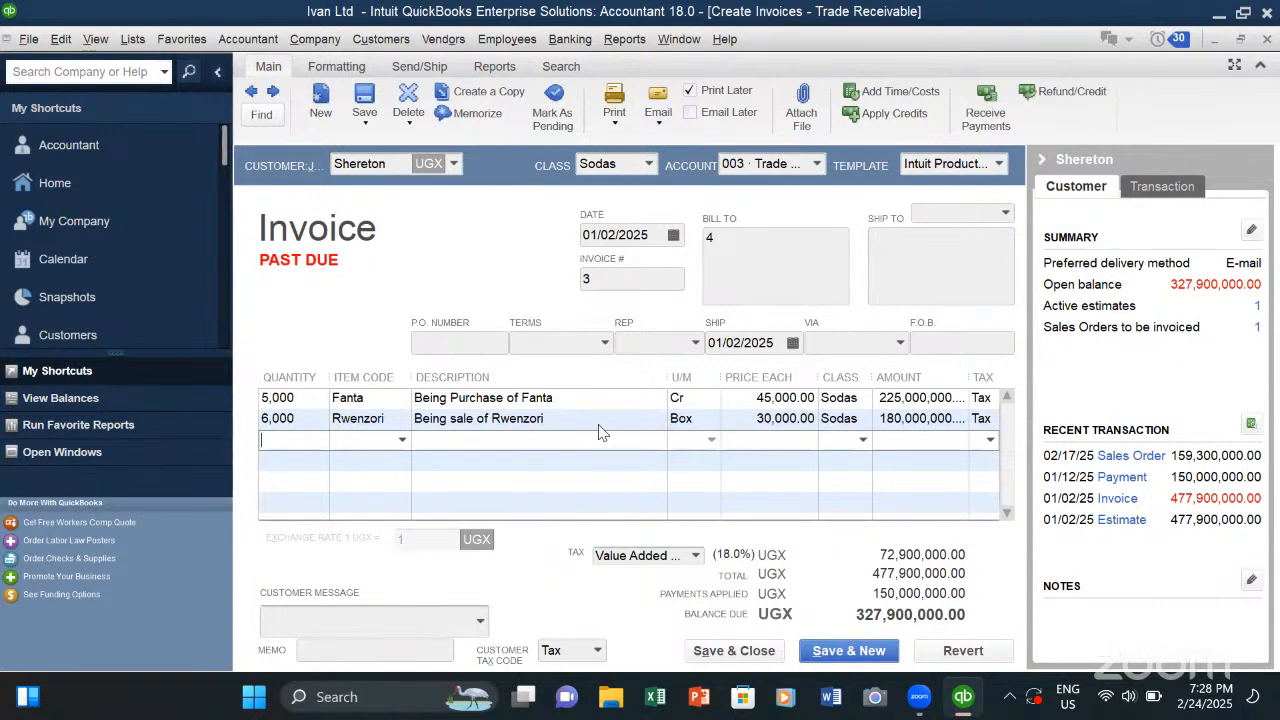